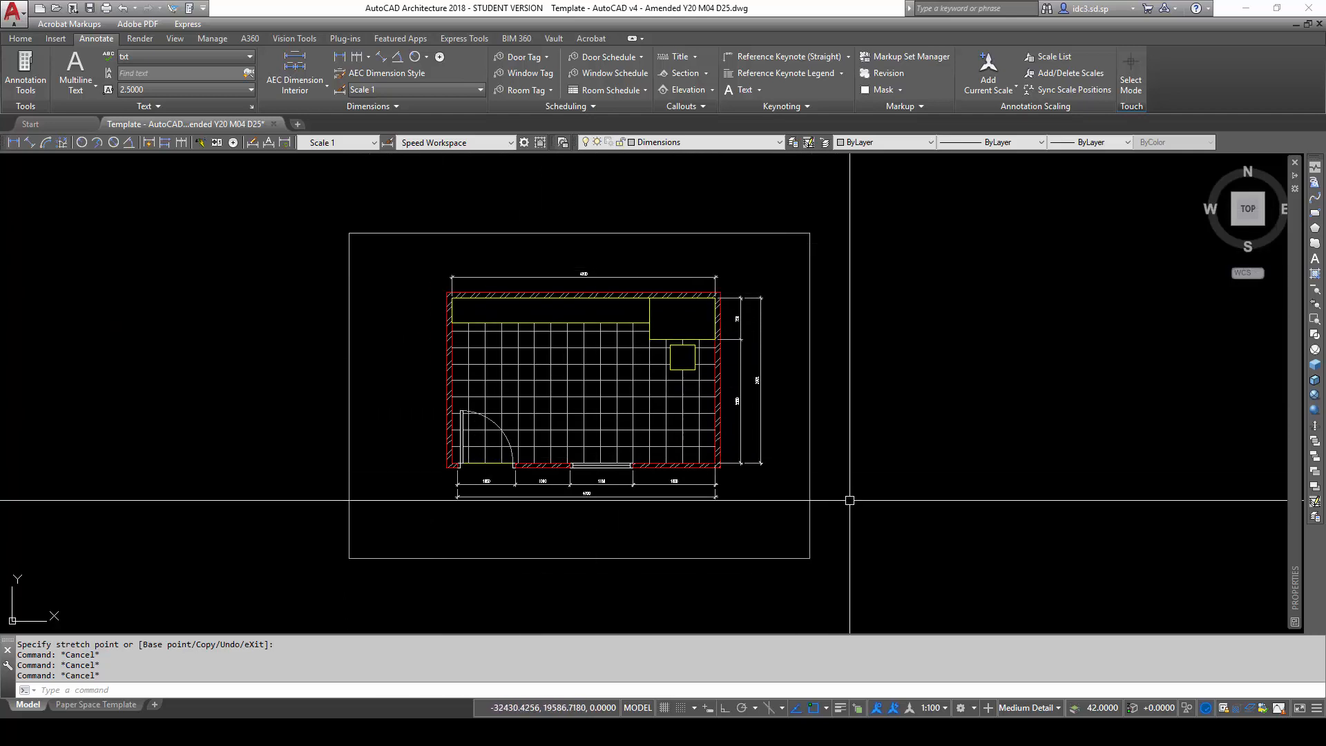
Copy the blank A3 title block sheet and the adjacent lineweights and drawing symbols sheet to the empty area beside the dimensioned floor plan.
scroll(850, 500, down, 4)
middle_drag(818, 491, 553, 402)
scroll(623, 462, down, 2)
middle_drag(680, 471, 574, 447)
scroll(925, 406, up, 15)
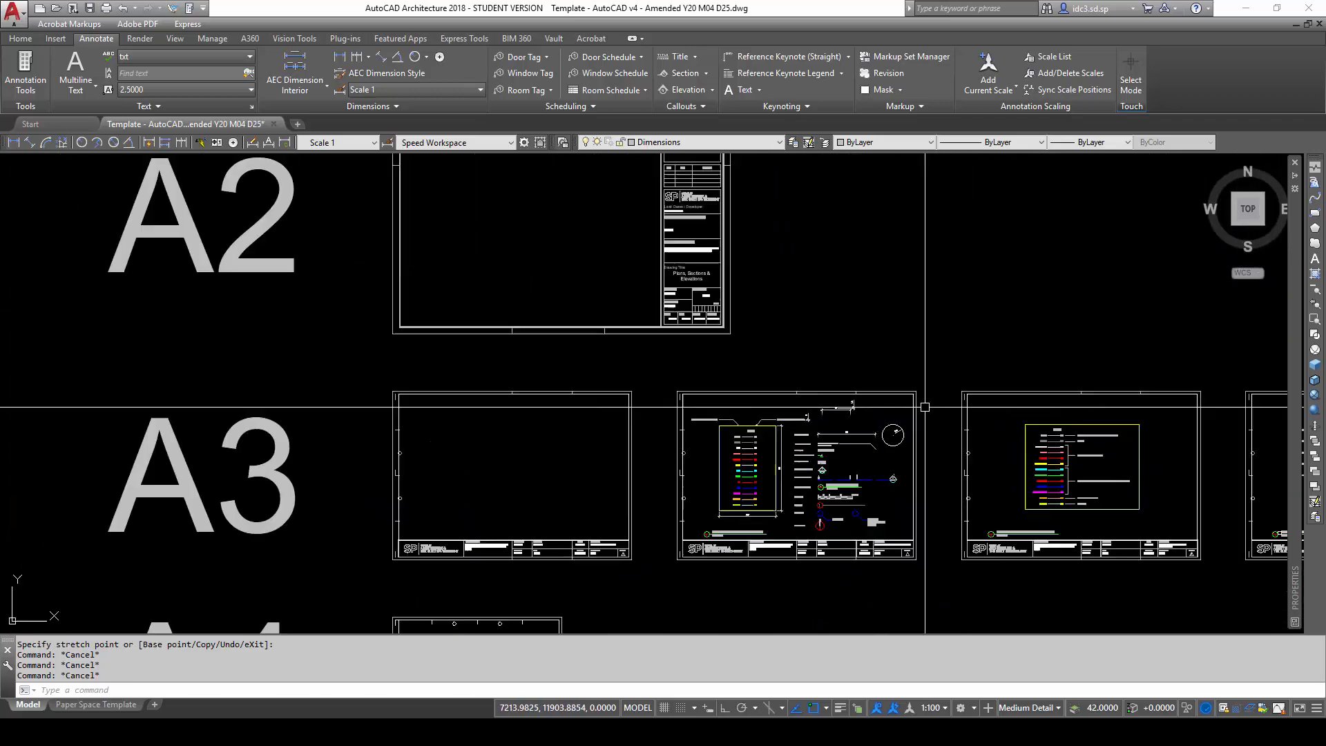
scroll(898, 530, up, 2)
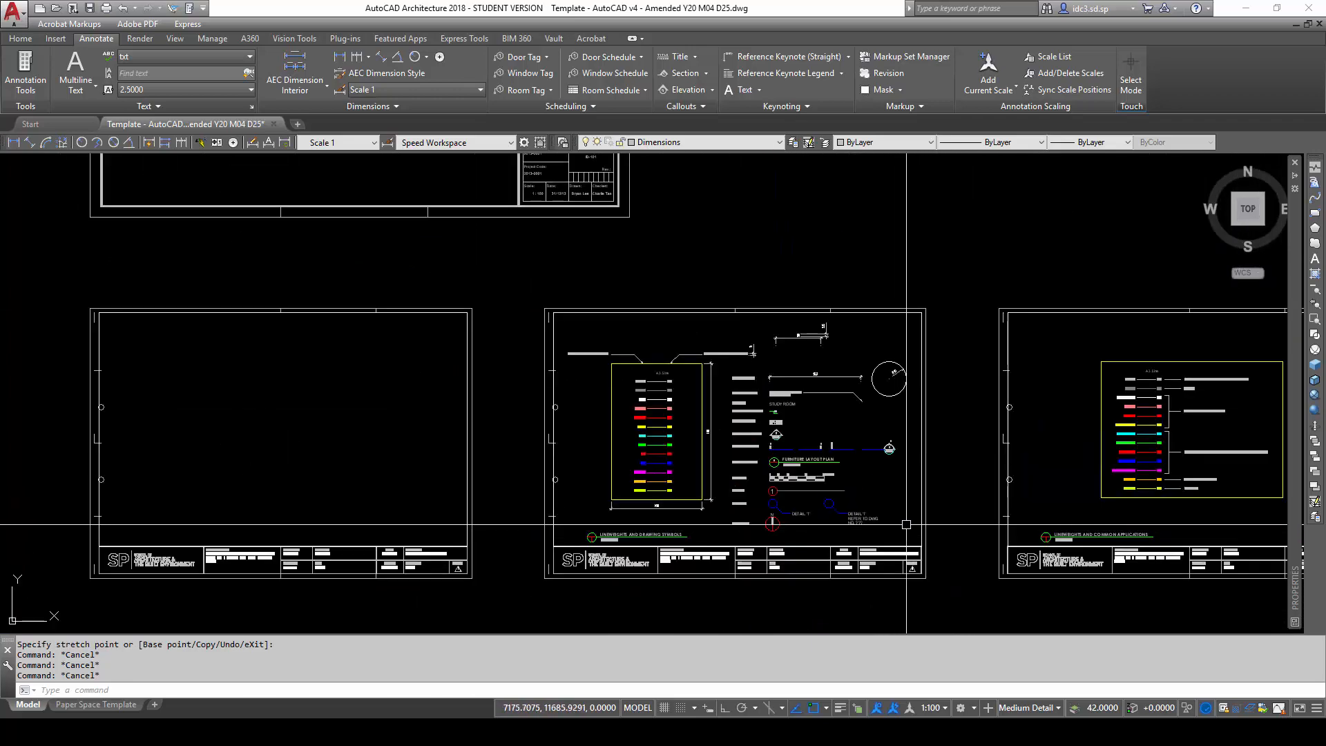
click(527, 283)
click(958, 594)
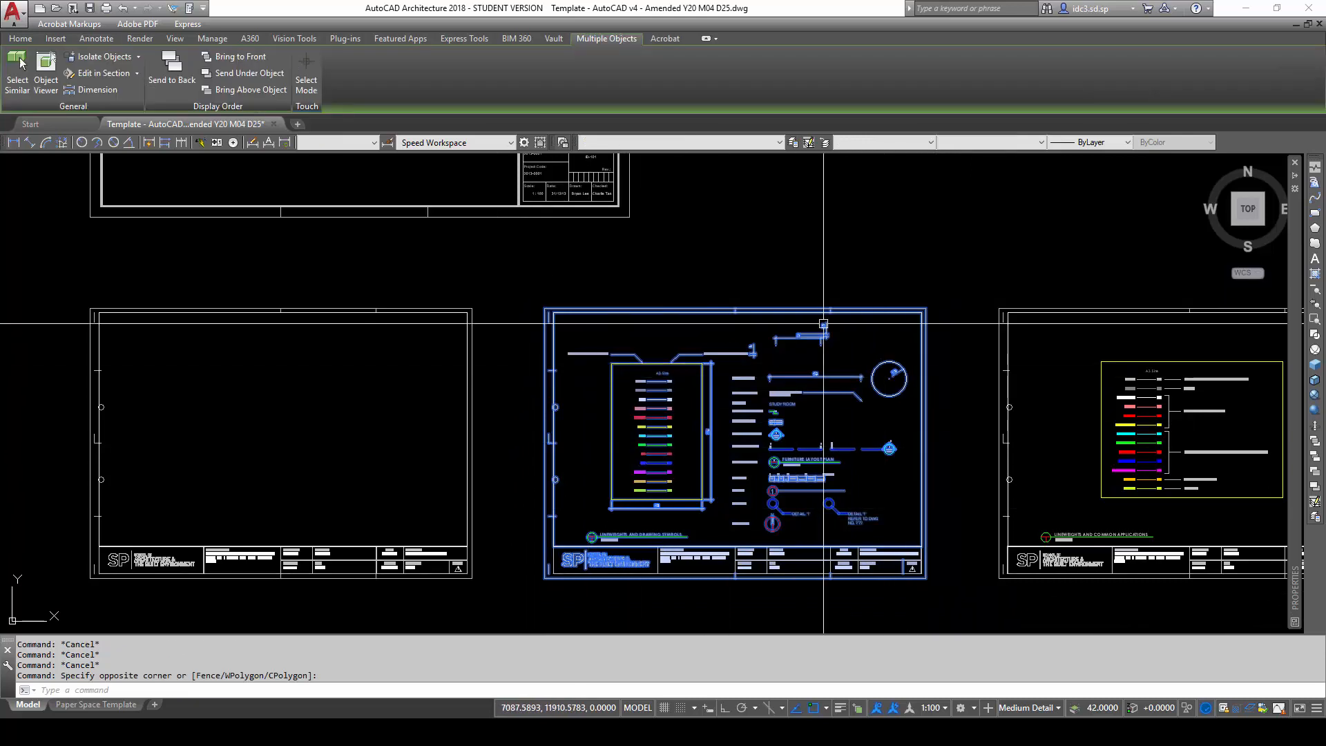
click(76, 282)
click(503, 602)
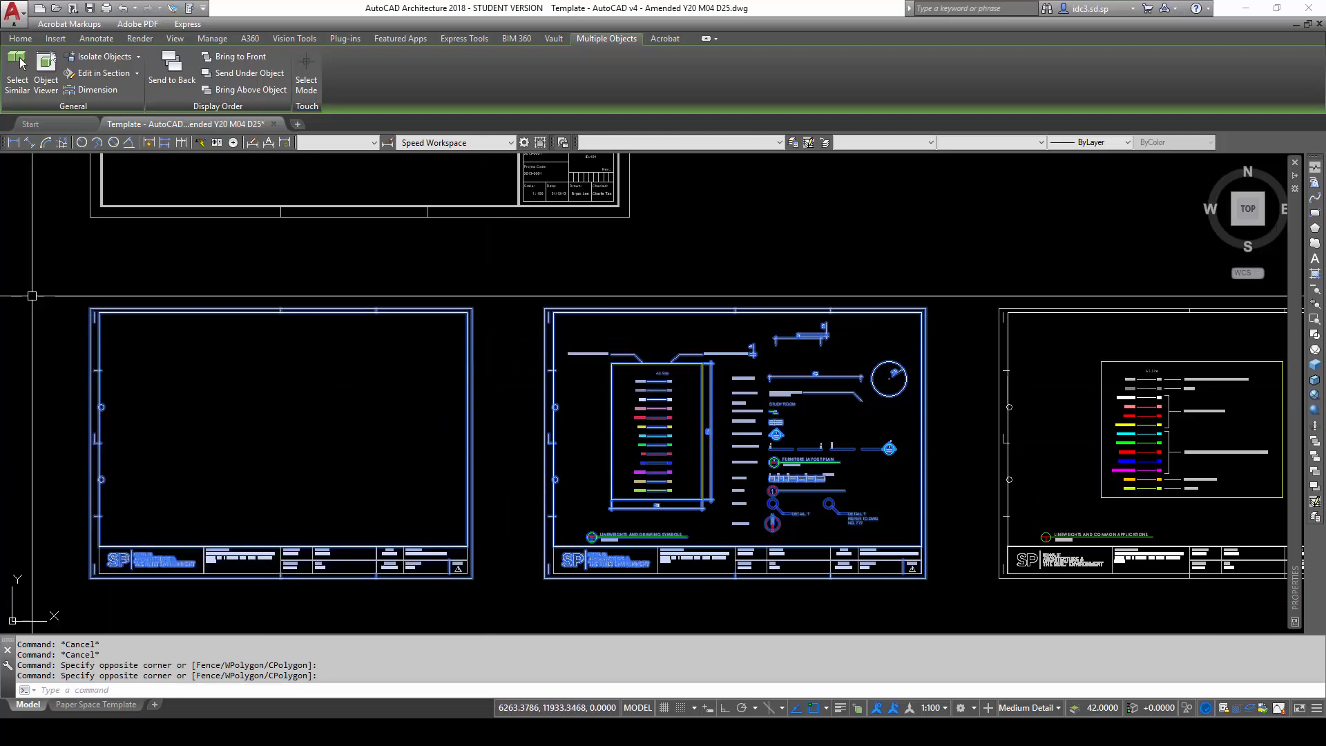
scroll(586, 473, down, 15)
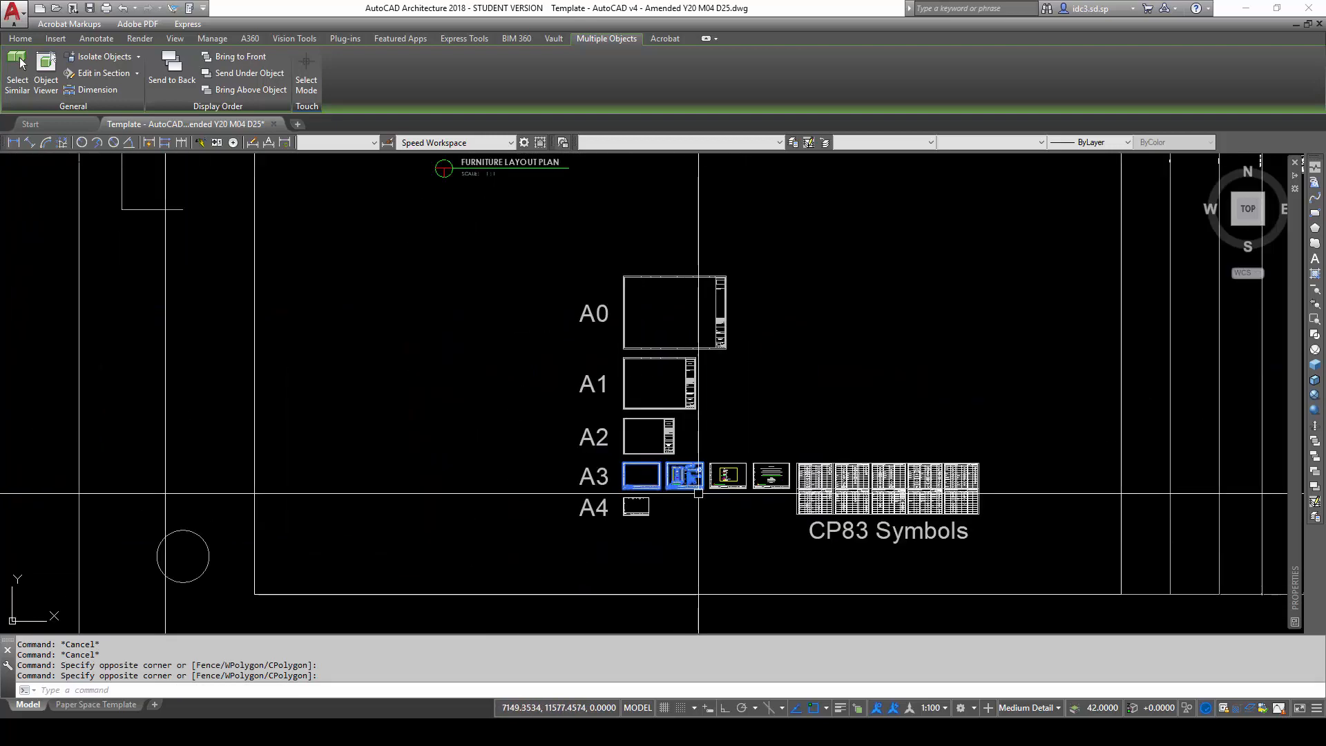
middle_drag(658, 506, 875, 550)
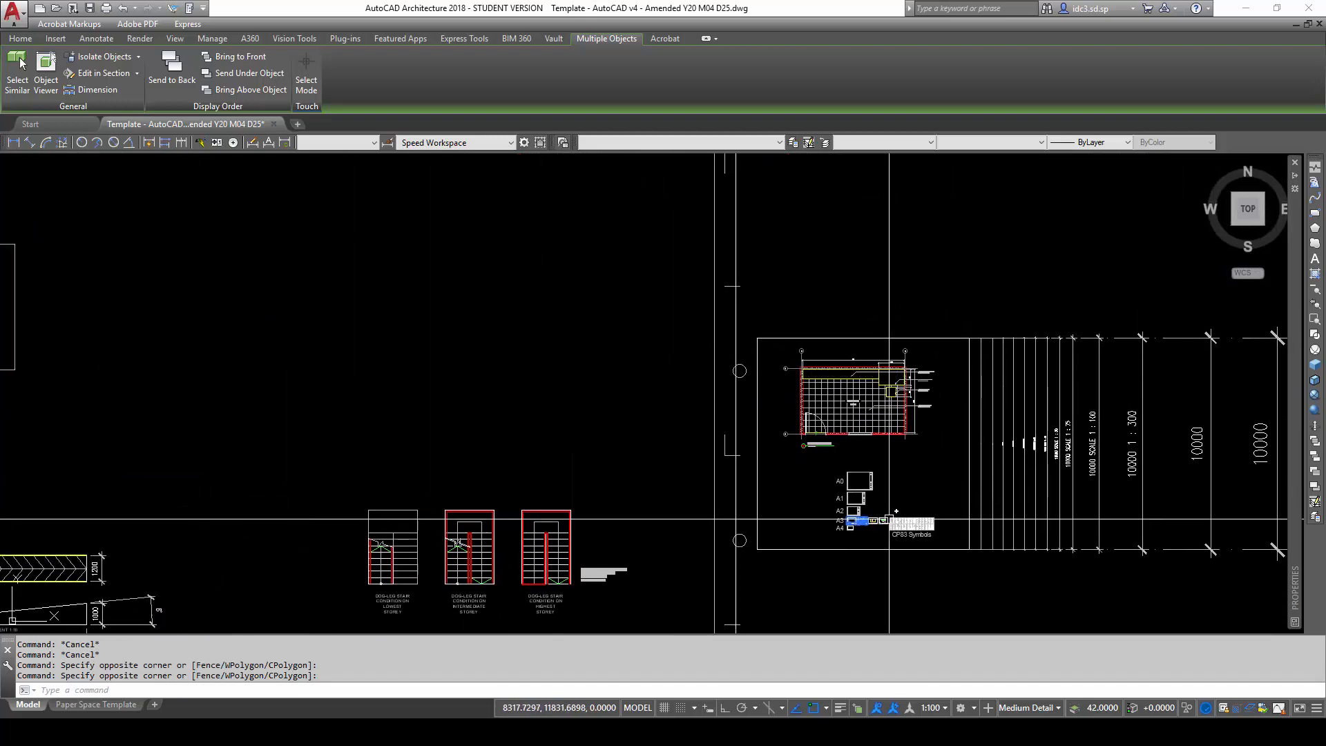
text(c)
key(Return)
scroll(864, 536, up, 5)
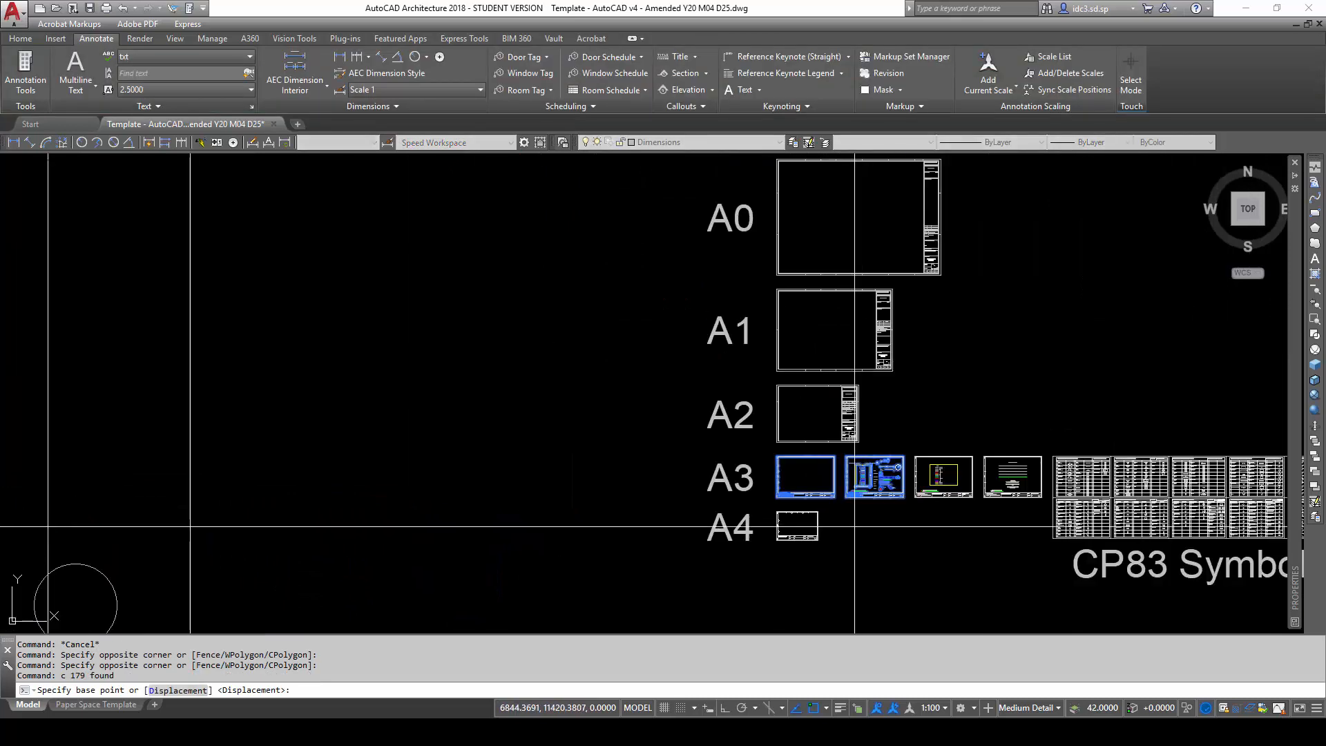
click(867, 487)
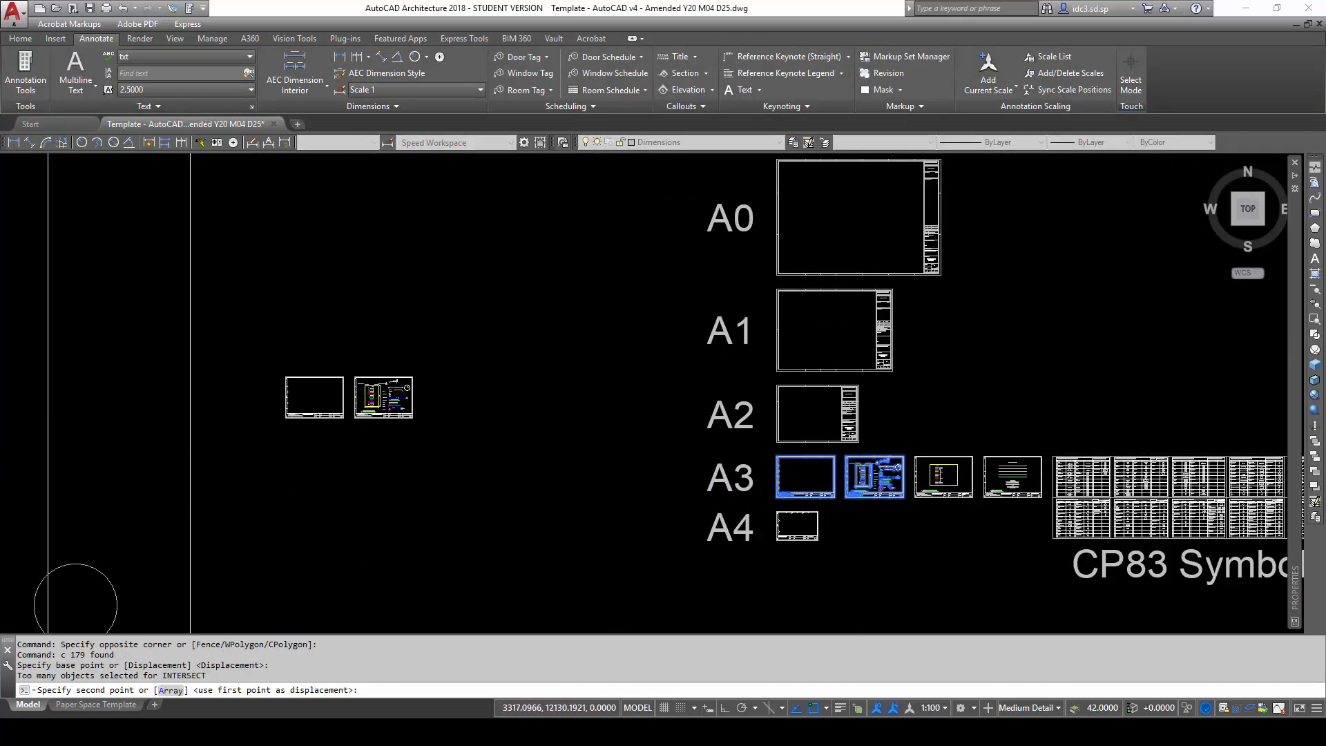
scroll(489, 400, down, 5)
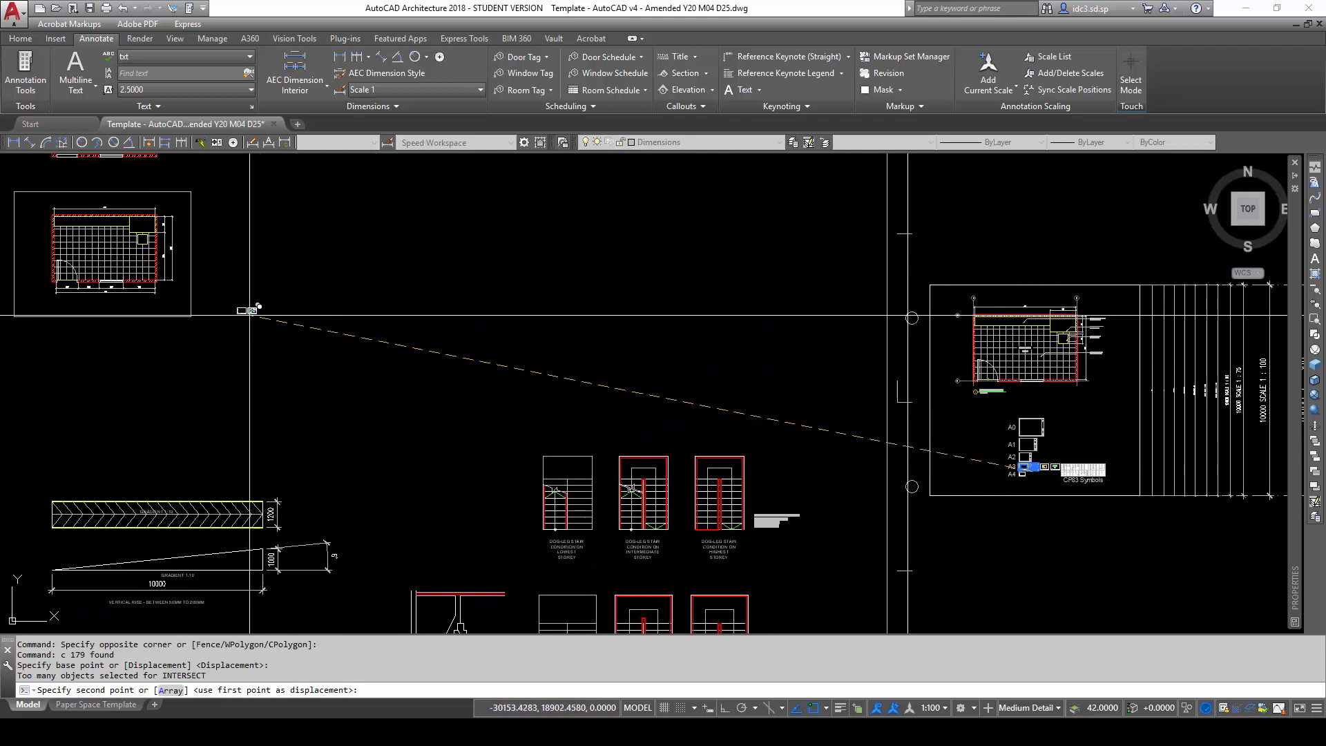
click(260, 326)
key(Escape)
Scale the two copied A3 sheets by a factor of 20 from the blank sheet's lower-left corner.
scroll(541, 509, up, 5)
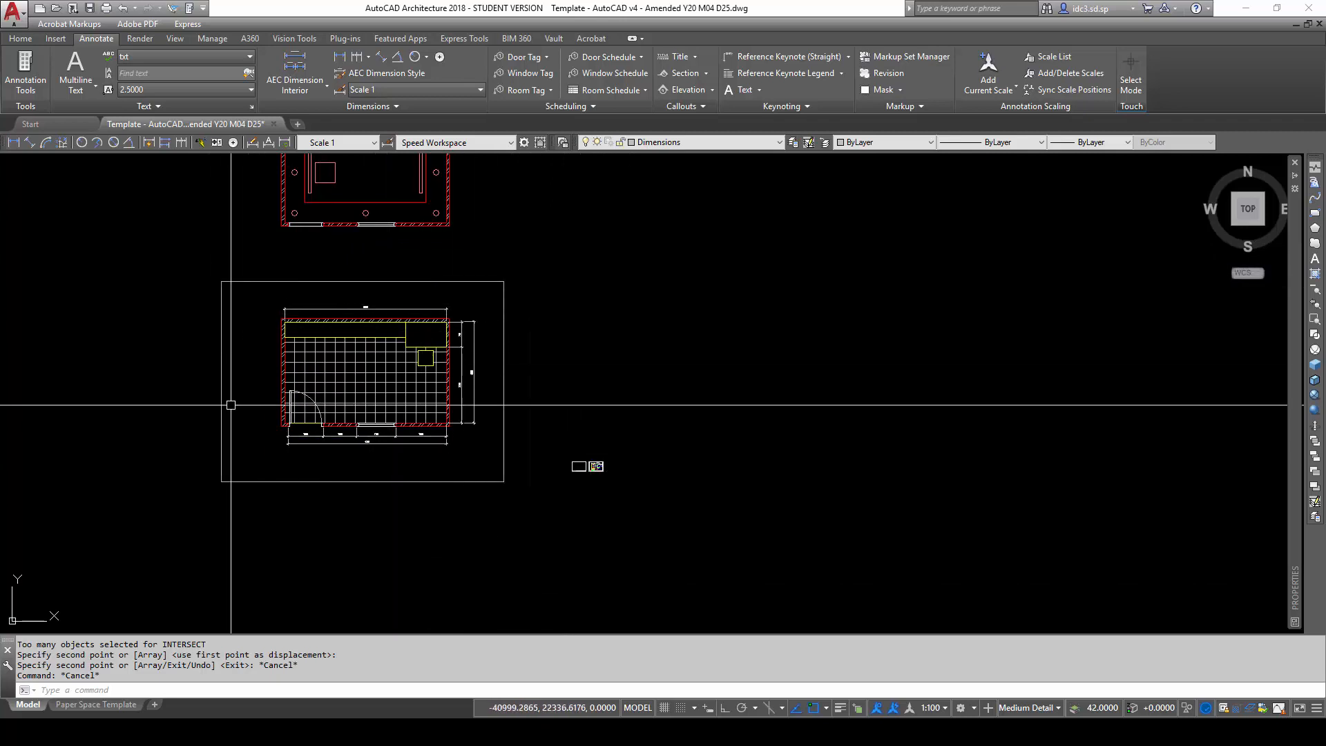
scroll(546, 458, up, 2)
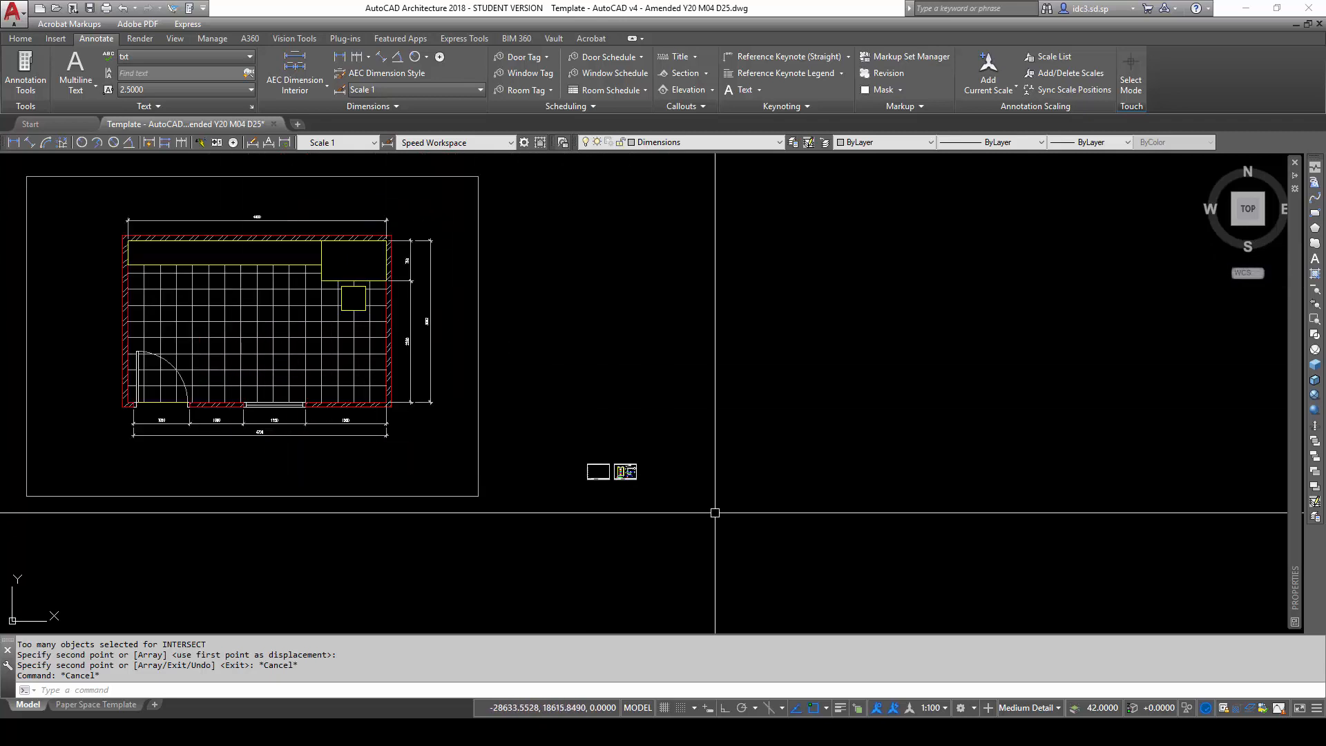
click(712, 509)
click(553, 442)
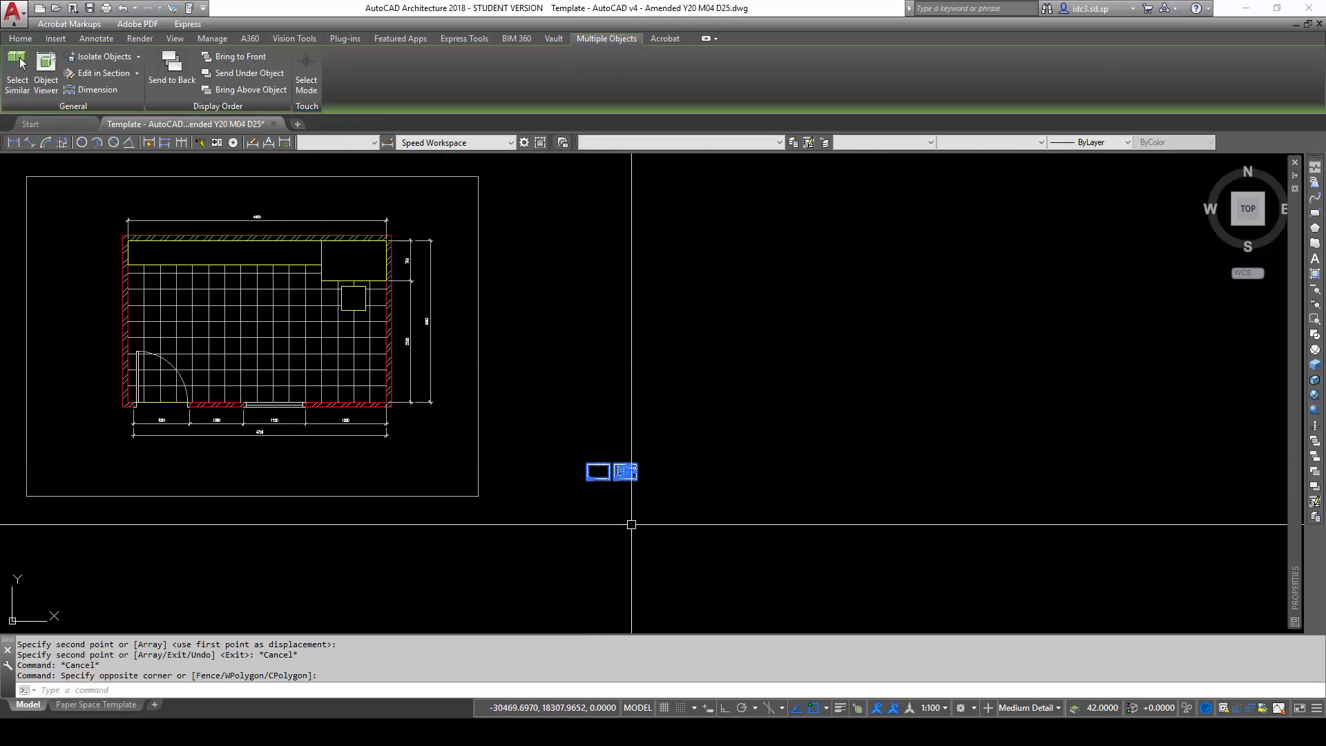
click(665, 503)
click(566, 433)
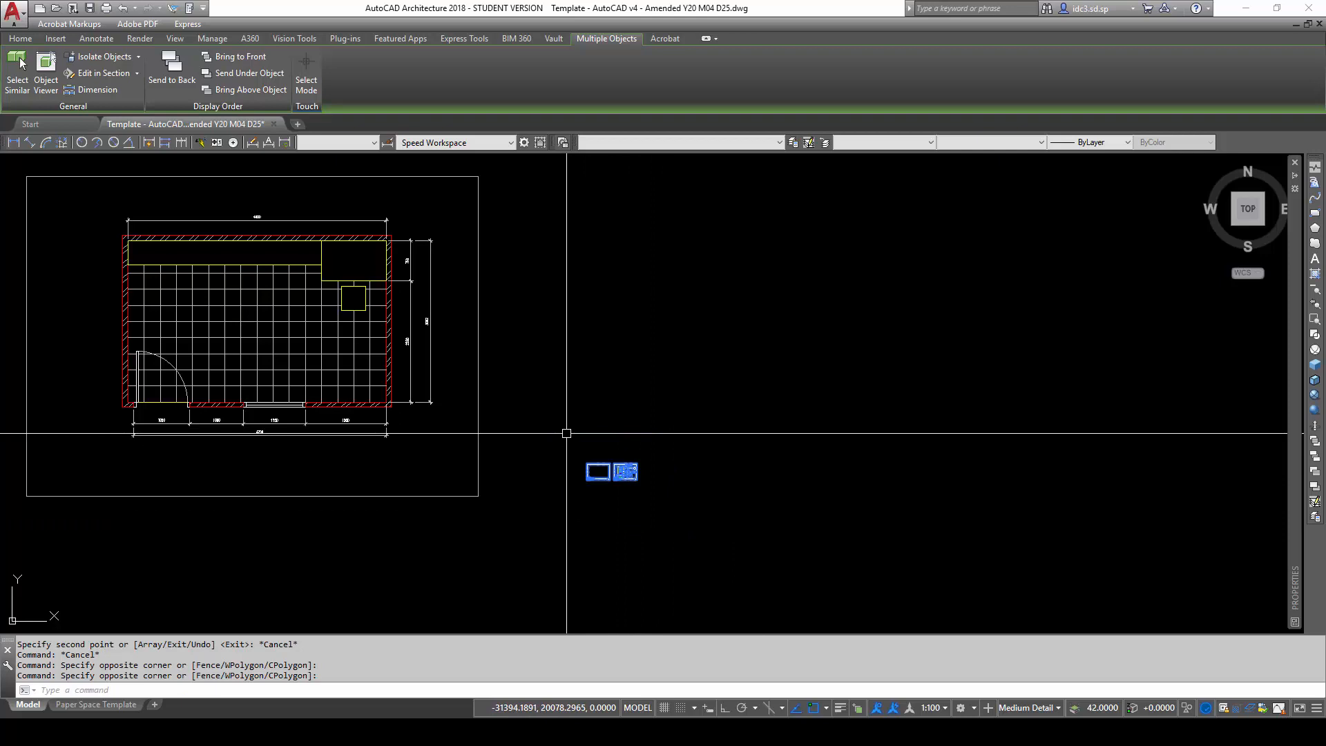
text(sc)
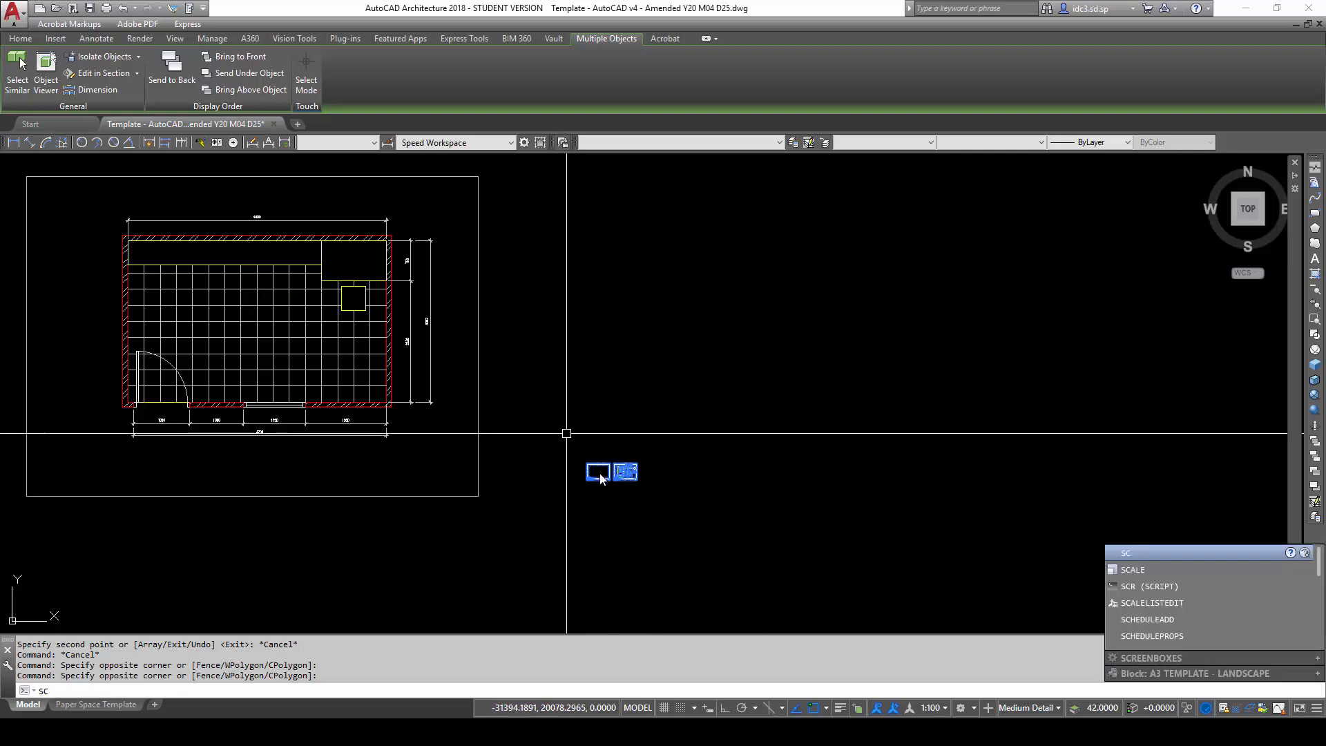
key(Return)
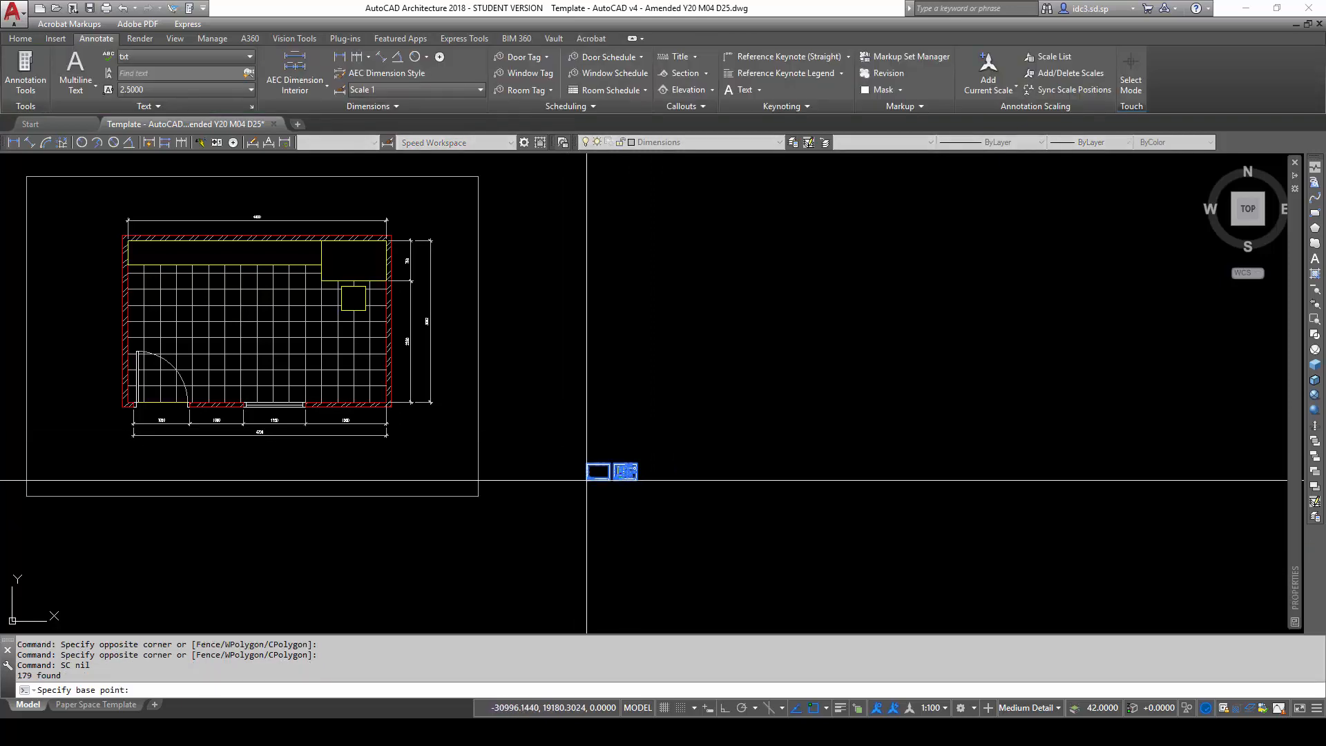
scroll(585, 481, up, 6)
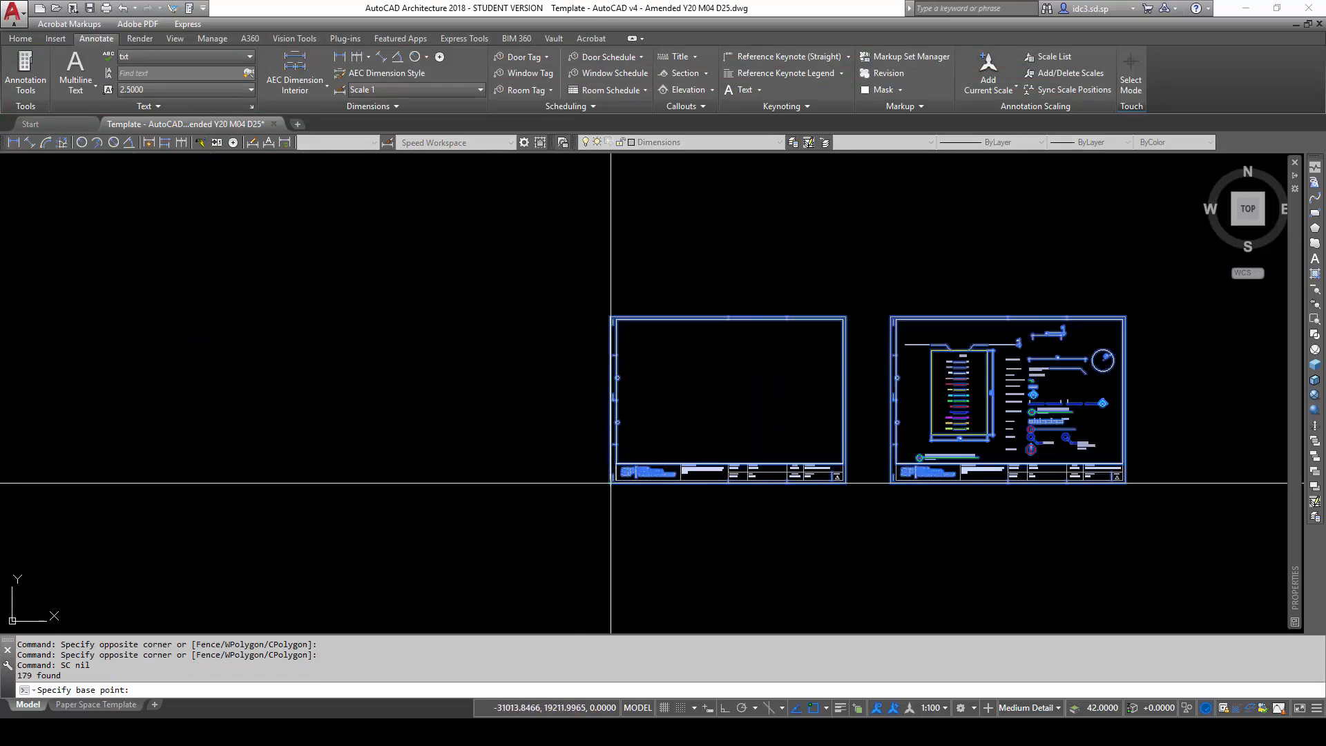
click(611, 483)
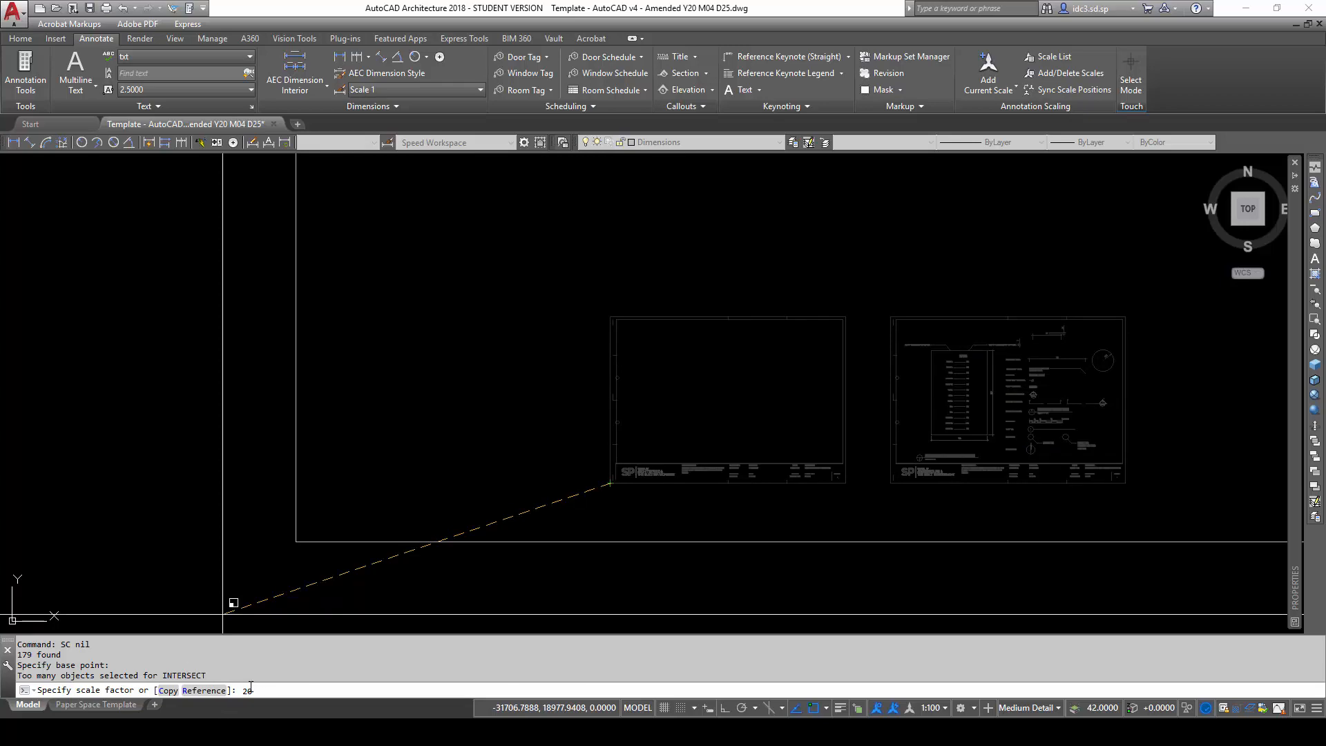
key(Return)
scroll(581, 561, down, 5)
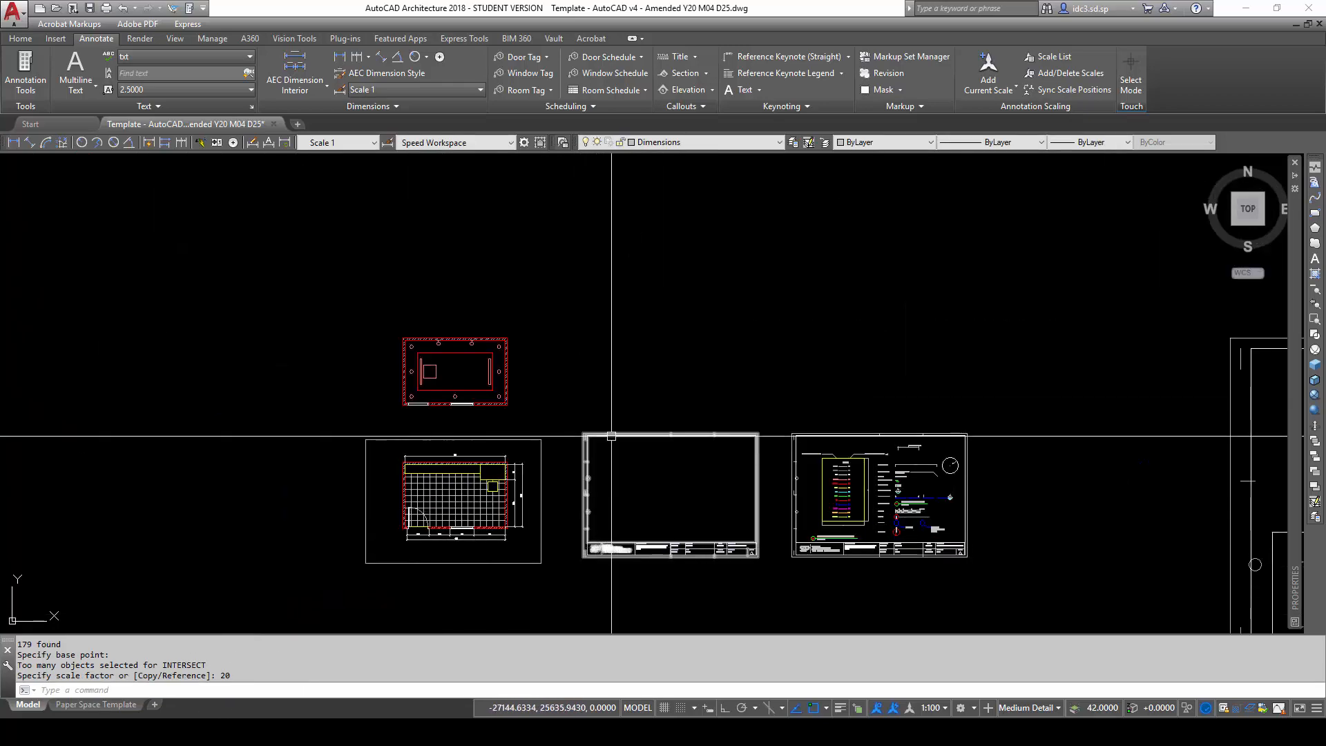
middle_drag(626, 520, 672, 490)
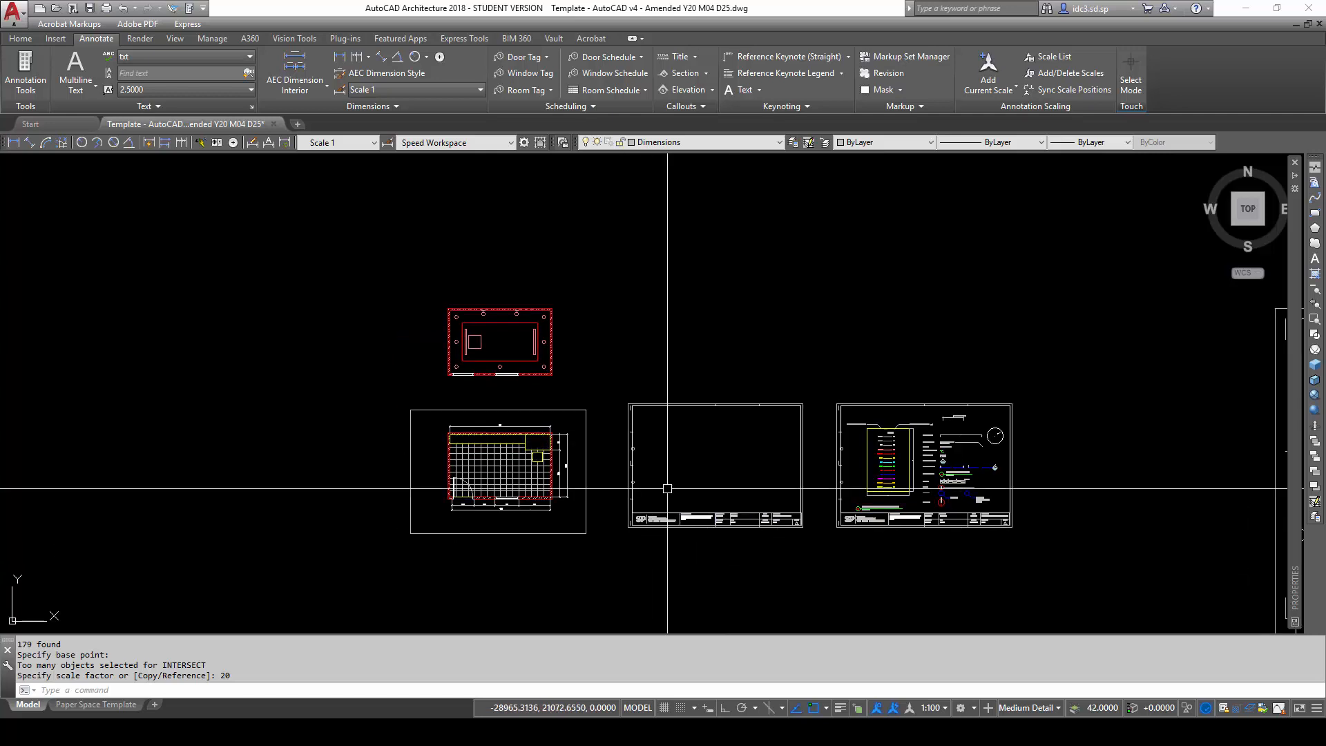
click(606, 386)
click(819, 545)
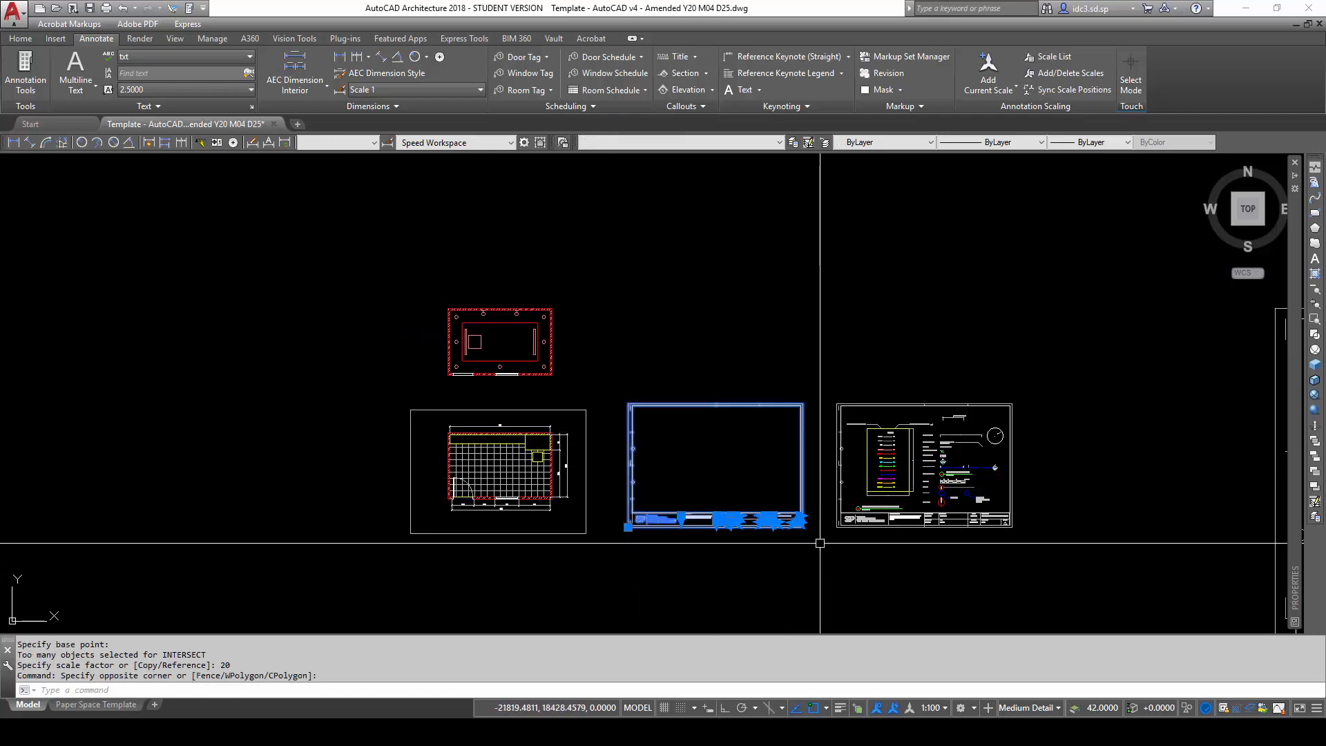
text(m)
key(Return)
click(819, 537)
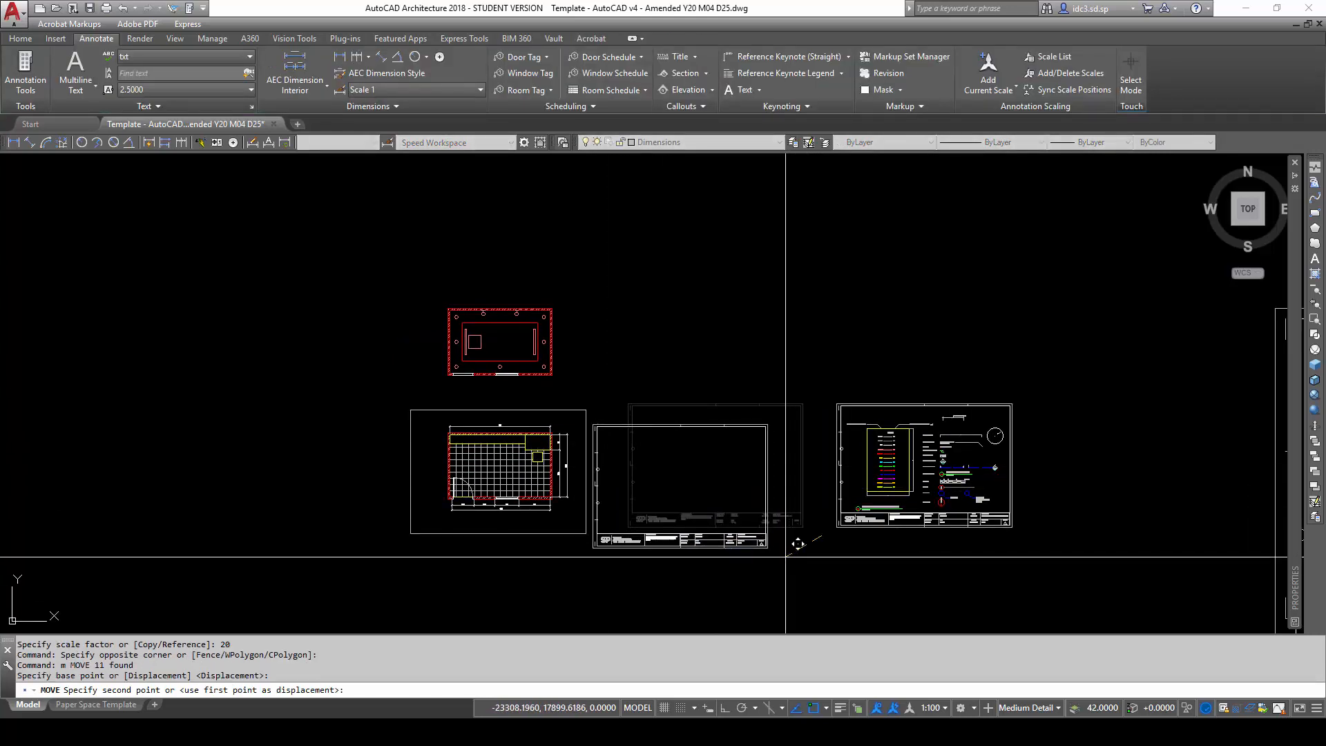
key(Escape)
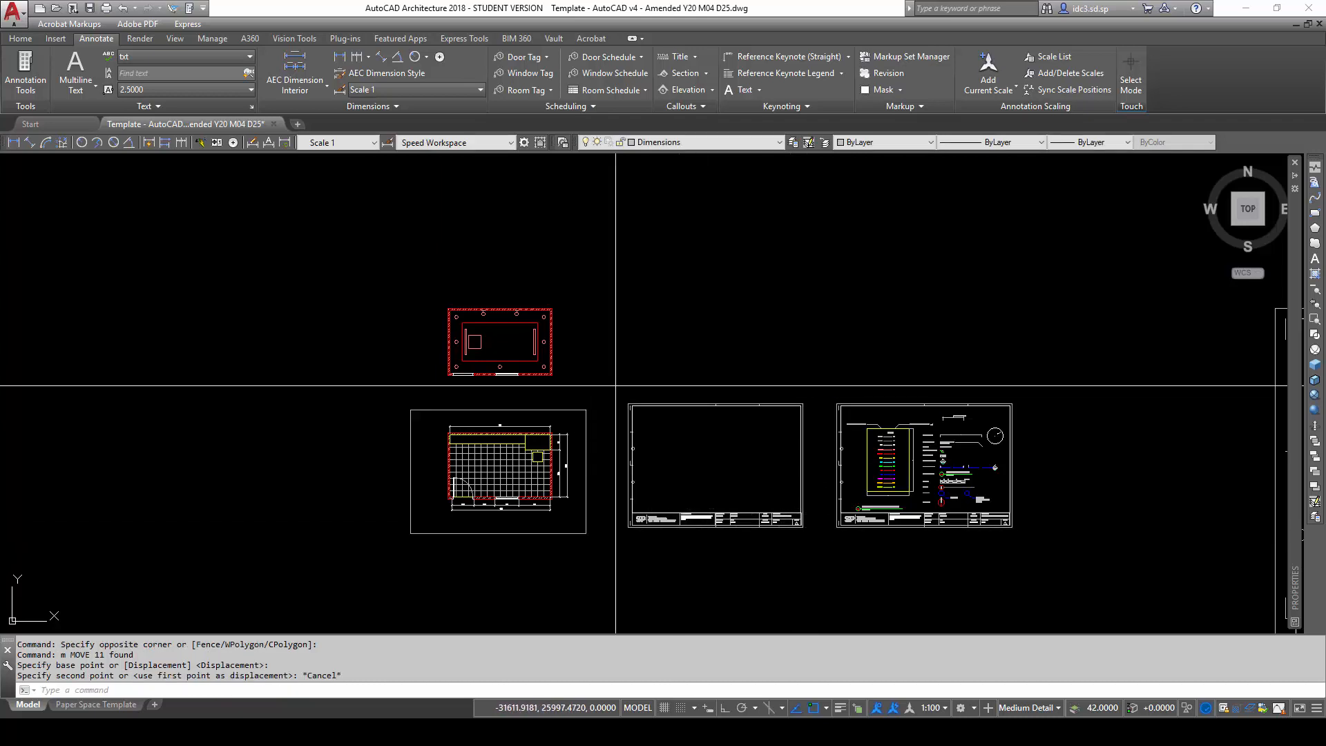
Move both scaled sheets together, with object snap off for placement, so that the blank title block sheet frames the dimensioned floor plan.
click(616, 385)
click(967, 576)
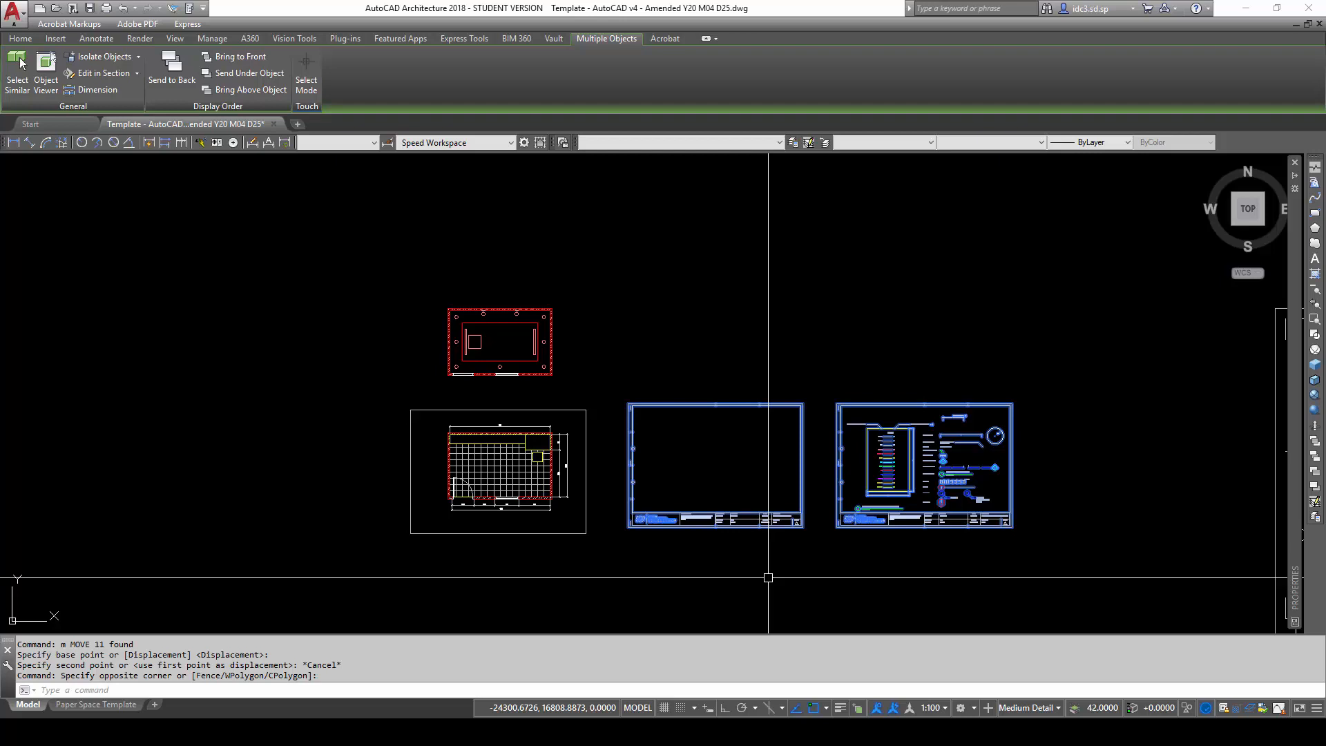
text(m)
key(Return)
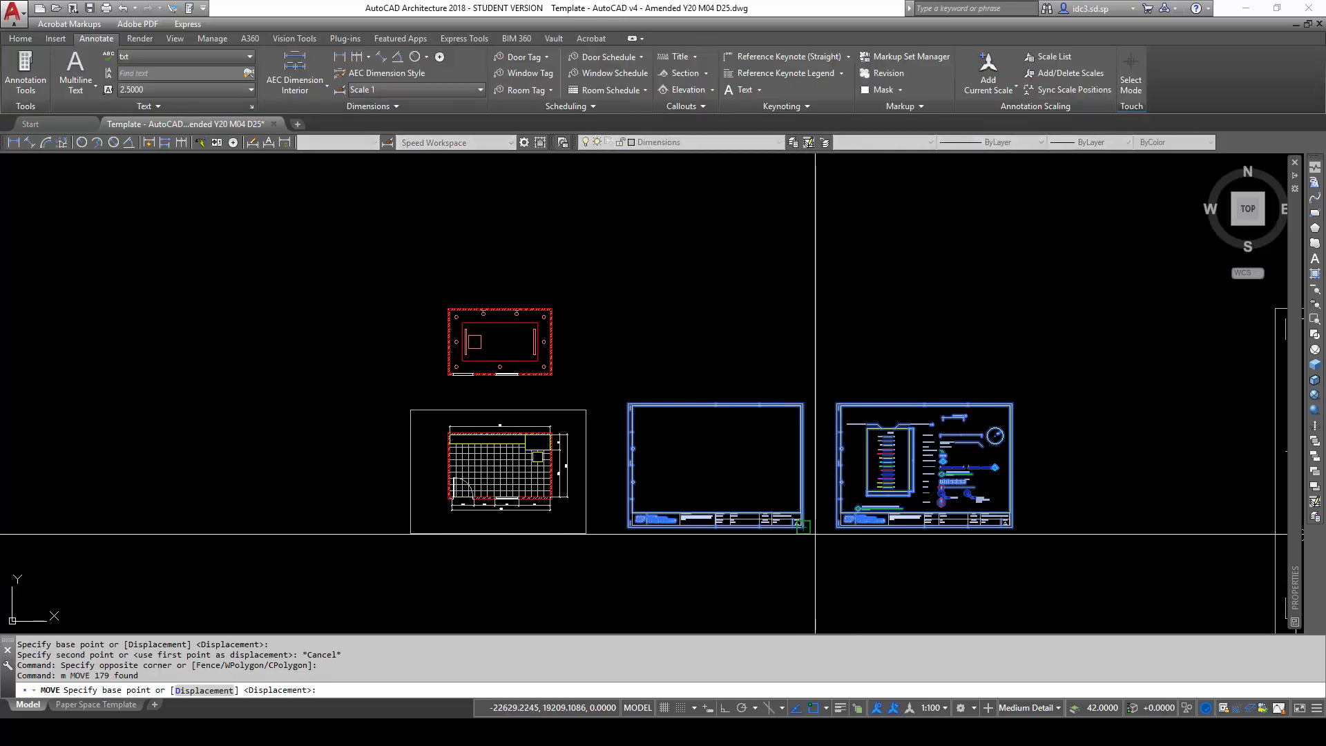
click(803, 527)
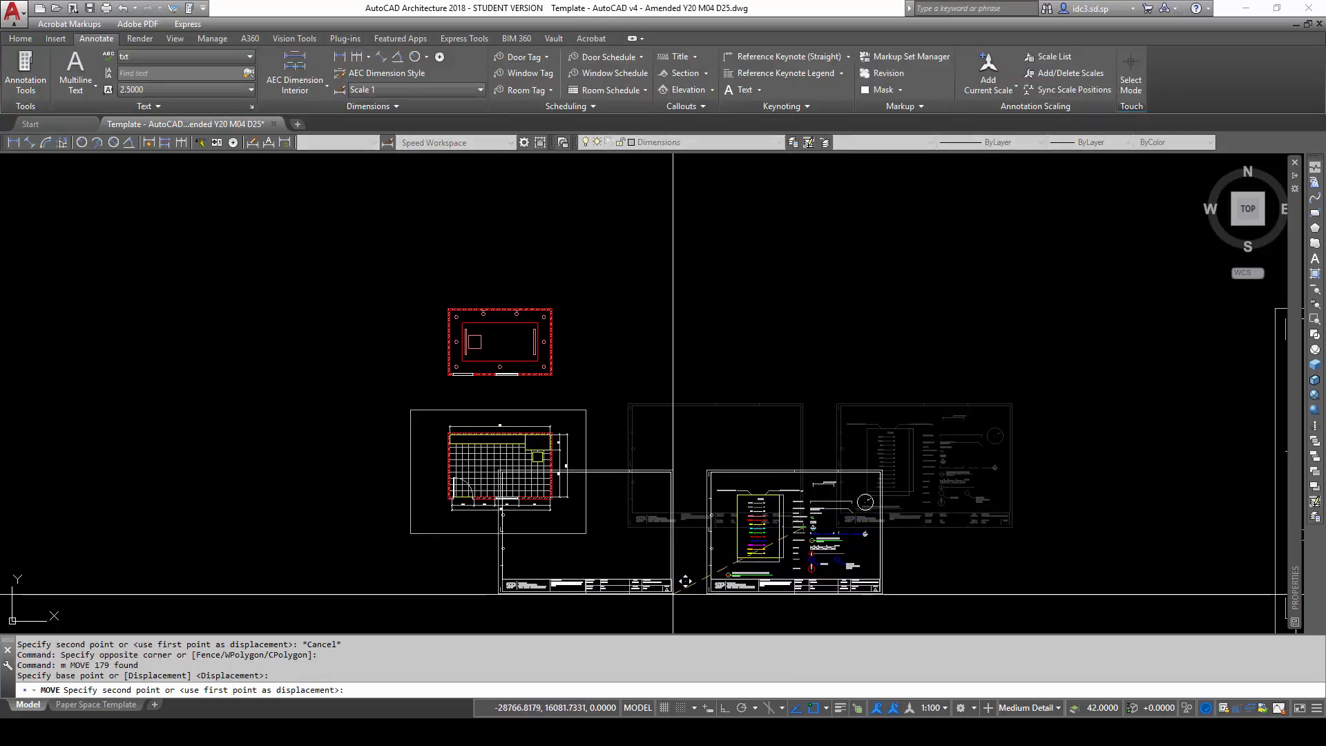
key(F3)
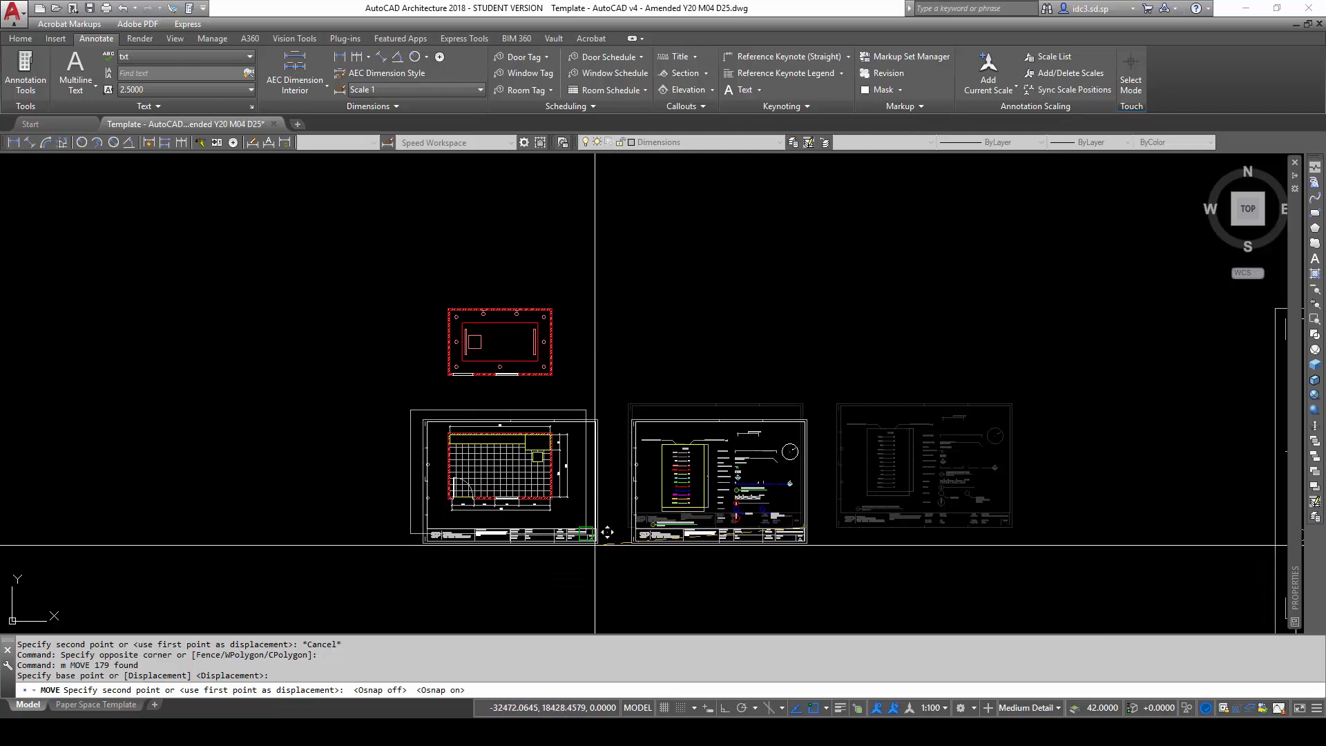
scroll(594, 537, up, 6)
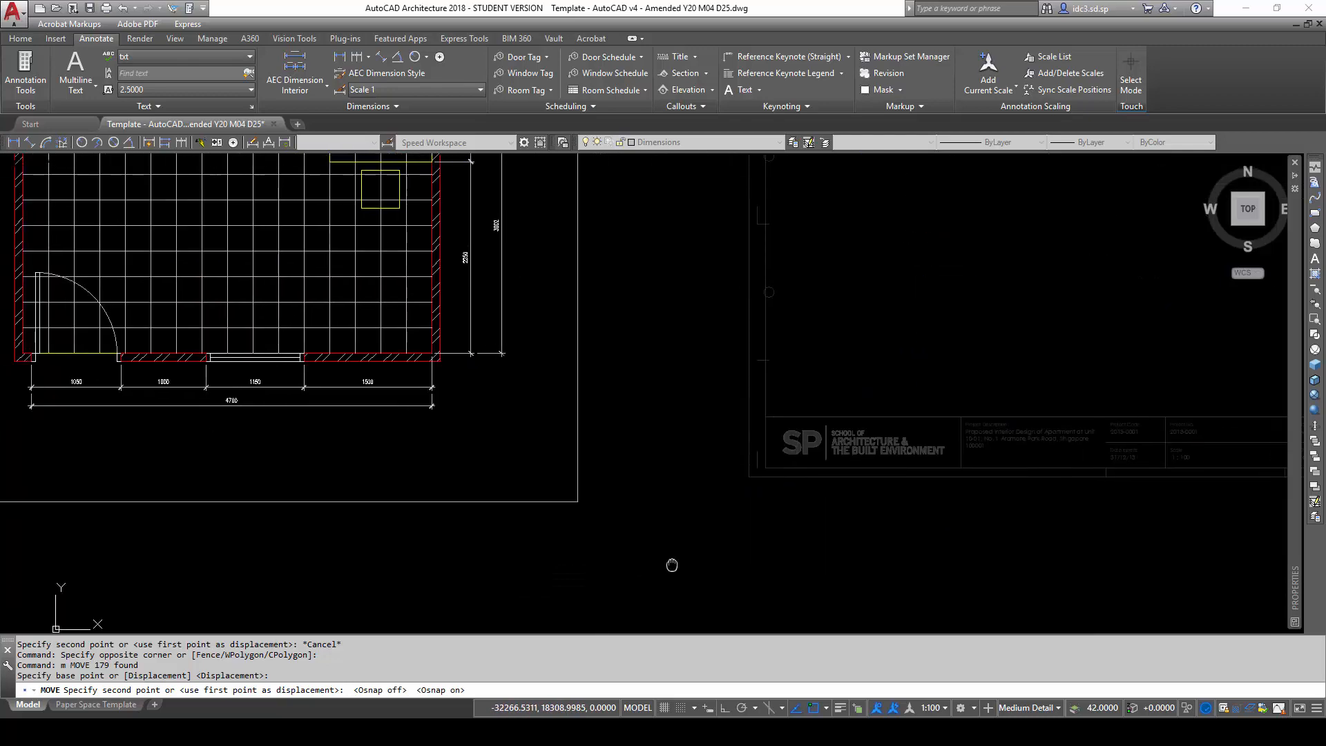
middle_drag(683, 581, 799, 592)
scroll(799, 592, down, 4)
key(F3)
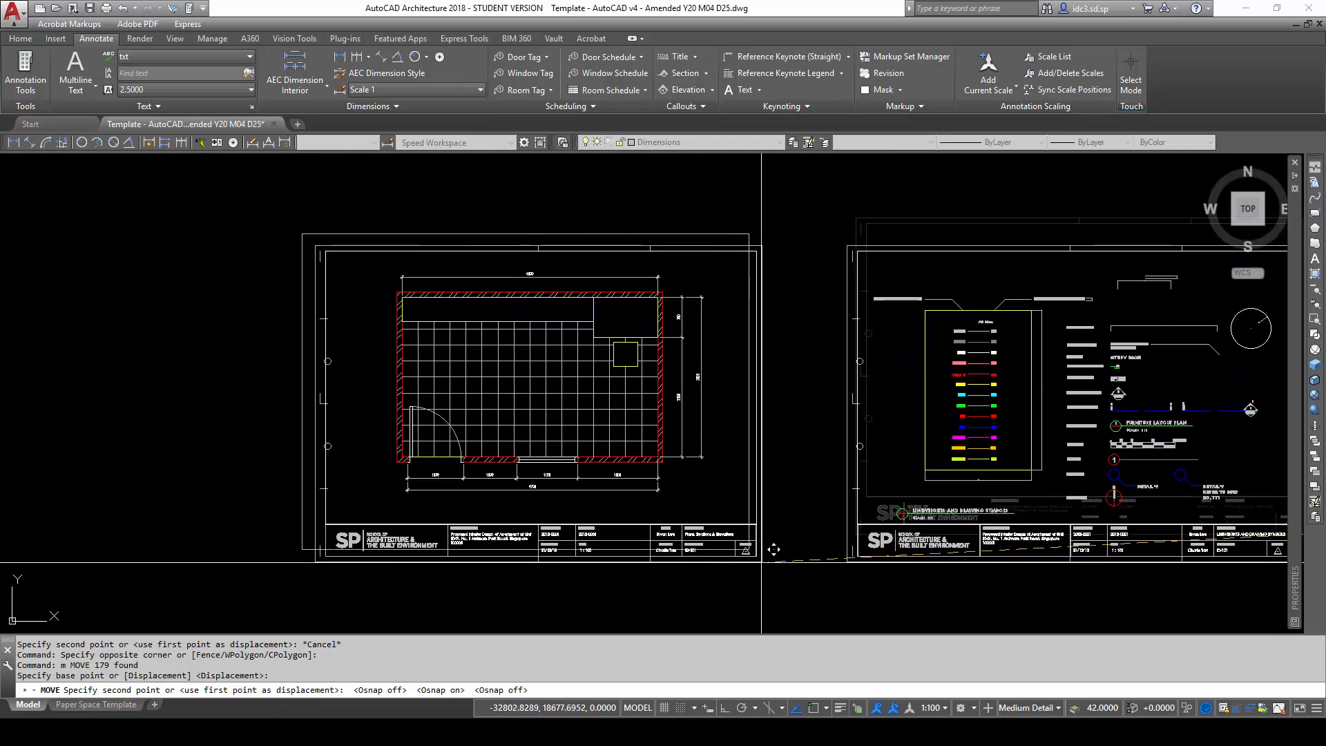
click(762, 562)
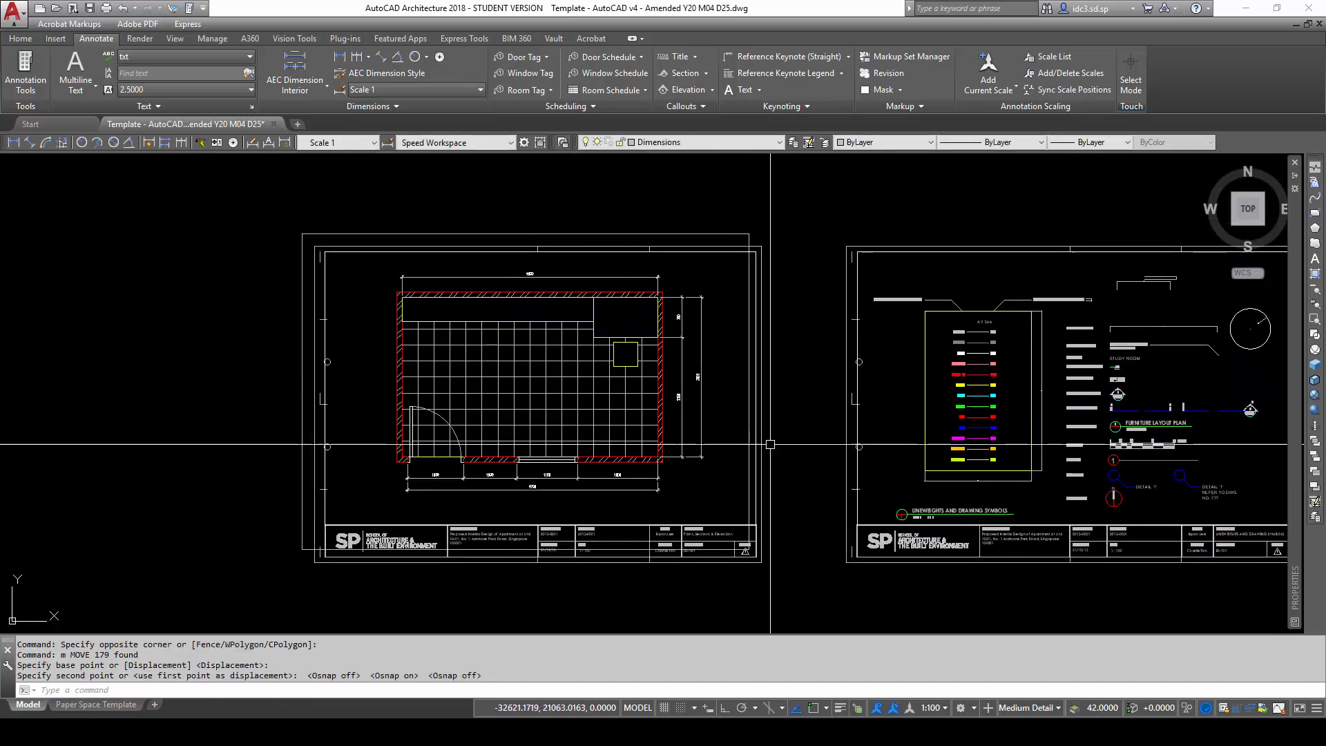
Erase the plain rectangular border around the floor plan, keeping the title block sheet's frame.
text(E)
key(Return)
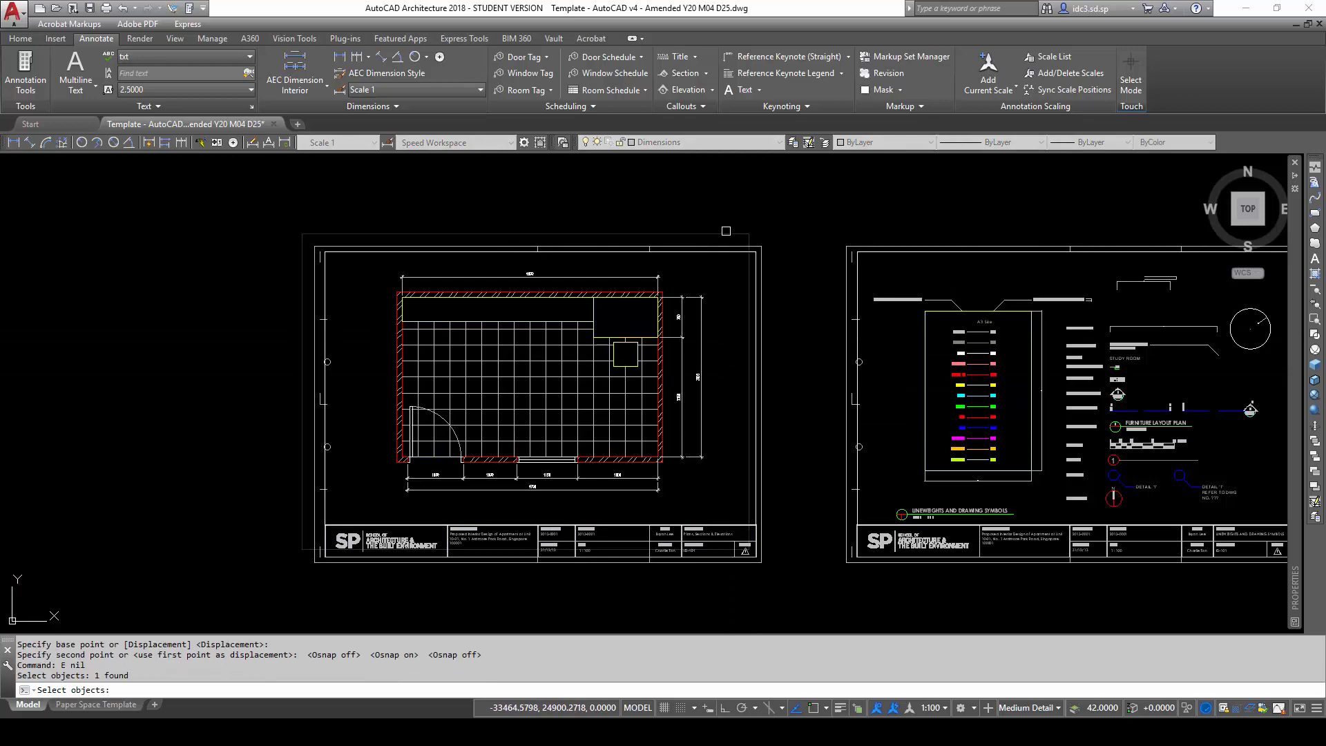
key(Return)
Regenerate the whole model with REGENALL to refresh the display of the floor plan and sheets.
scroll(818, 464, down, 4)
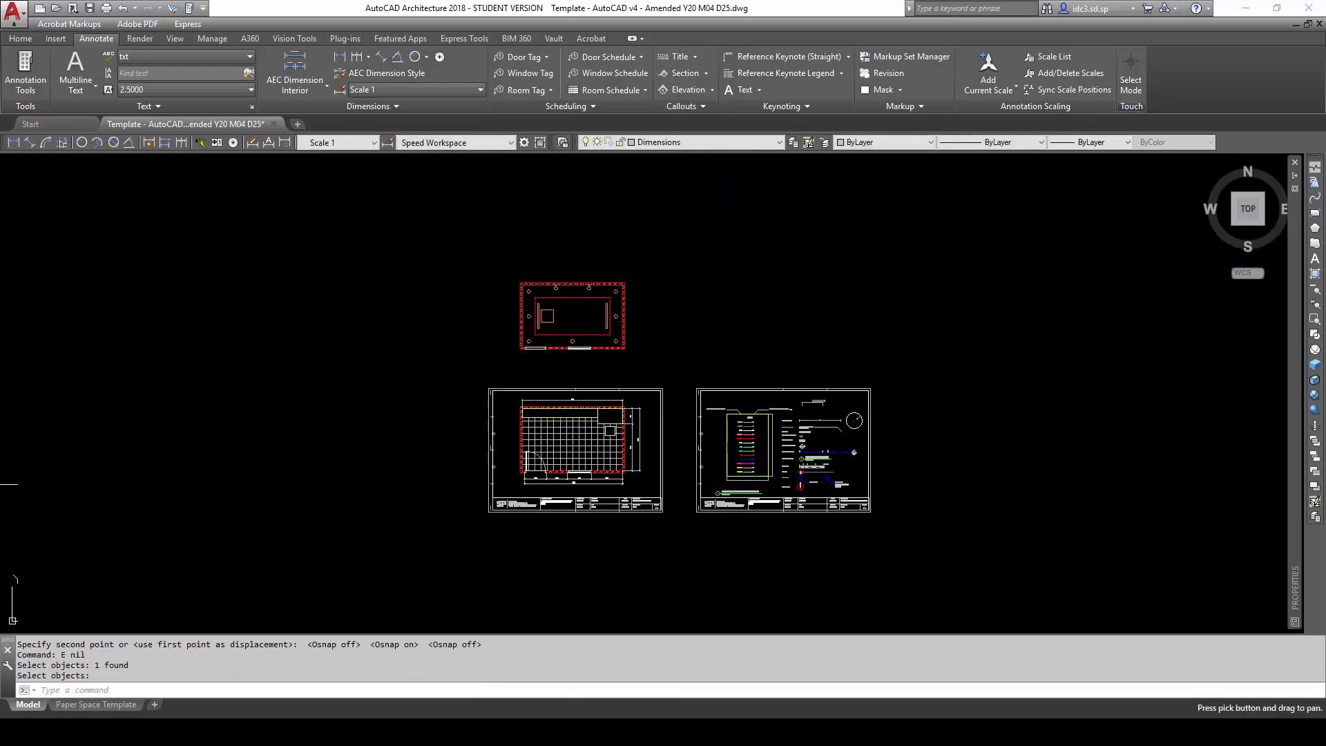
scroll(656, 476, up, 4)
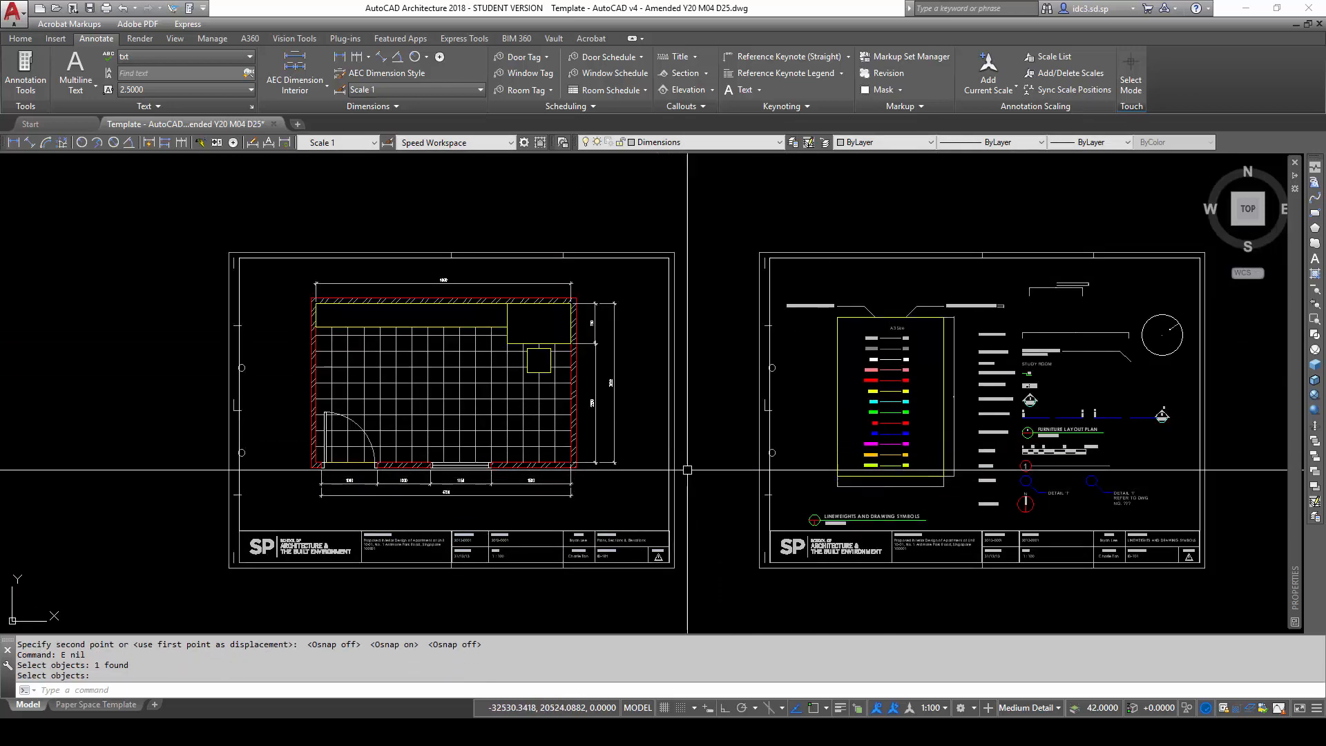
scroll(538, 456, up, 4)
text(rea)
key(Return)
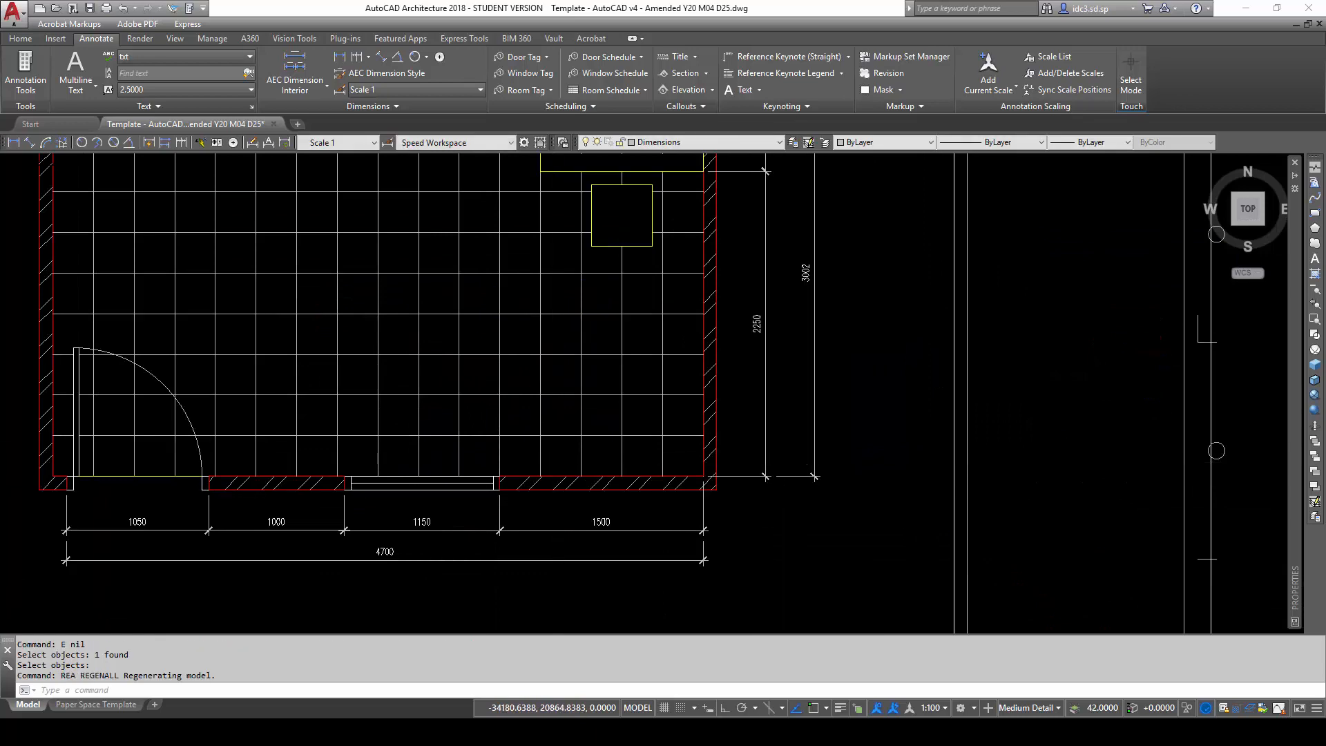
Examine the section indication line and nearby symbols on the scaled symbols sheet, and compare both A3 sheets.
scroll(880, 444, down, 5)
middle_drag(879, 444, 716, 410)
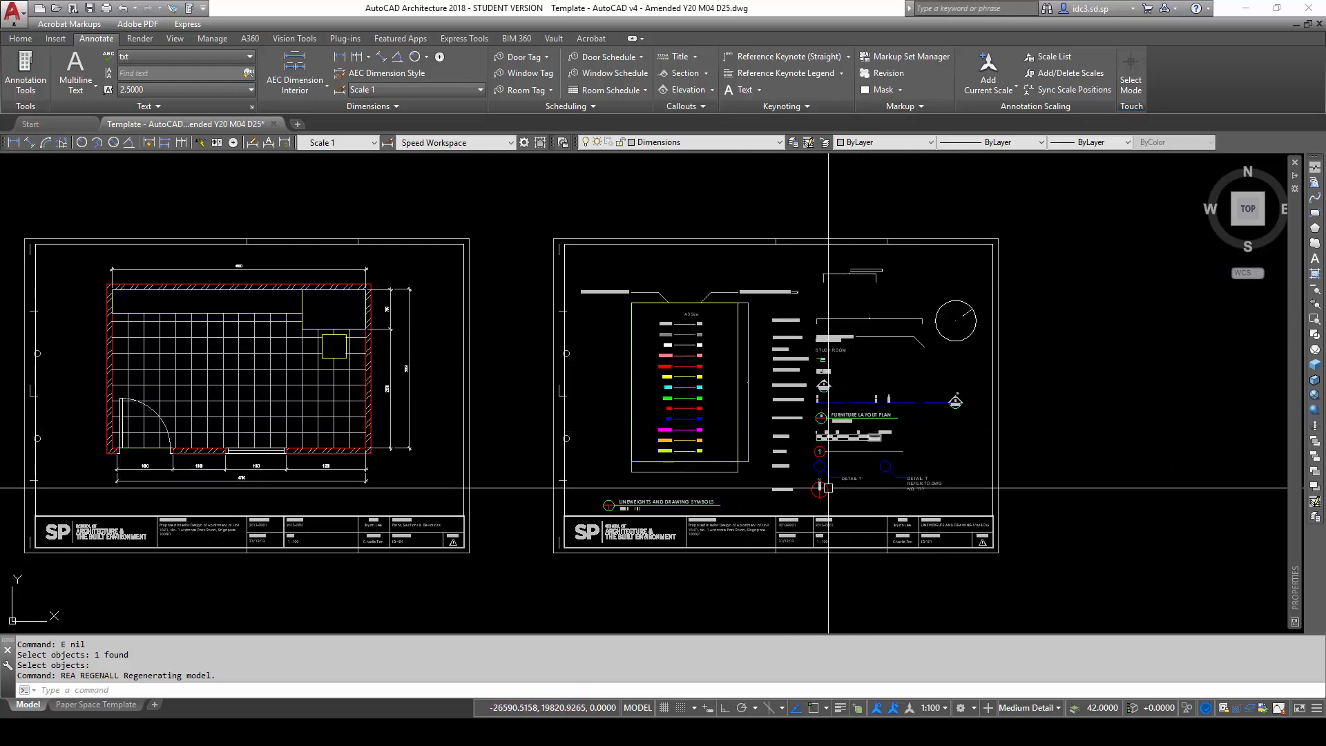
scroll(903, 427, up, 5)
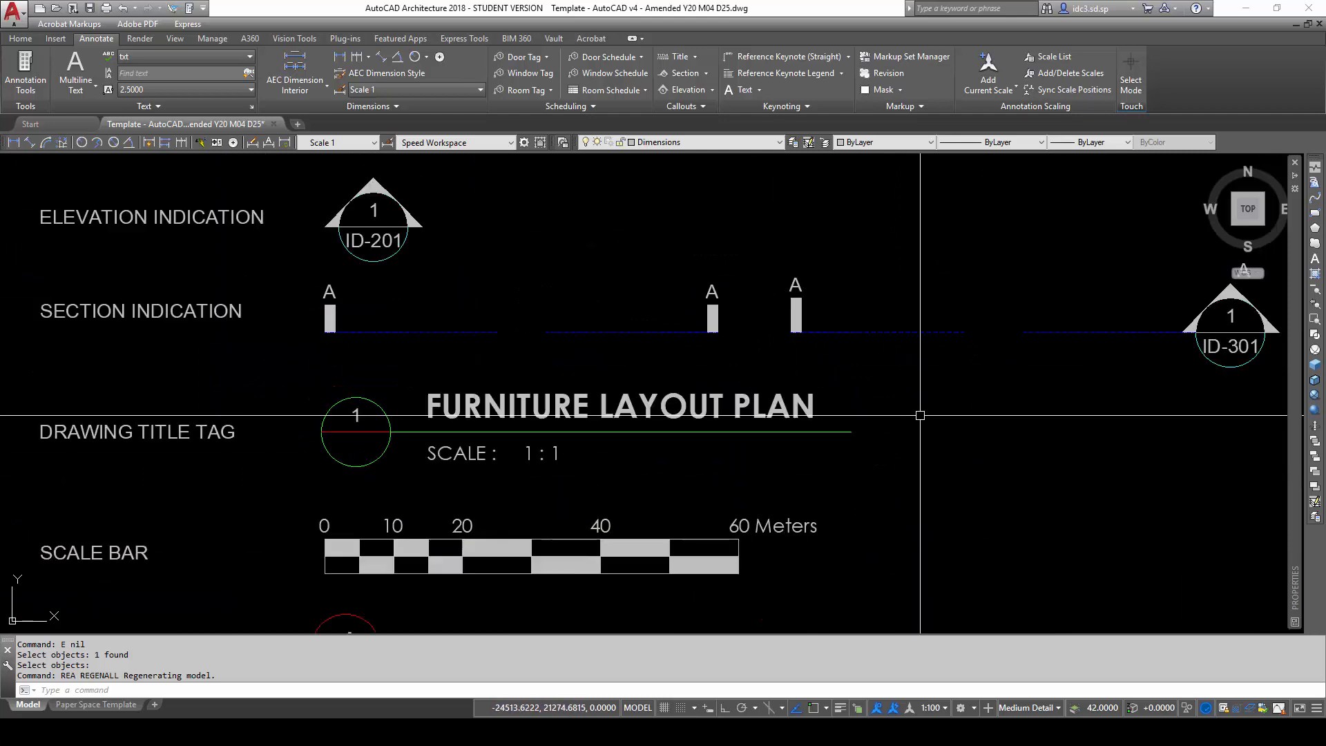
scroll(608, 411, up, 2)
scroll(307, 339, up, 2)
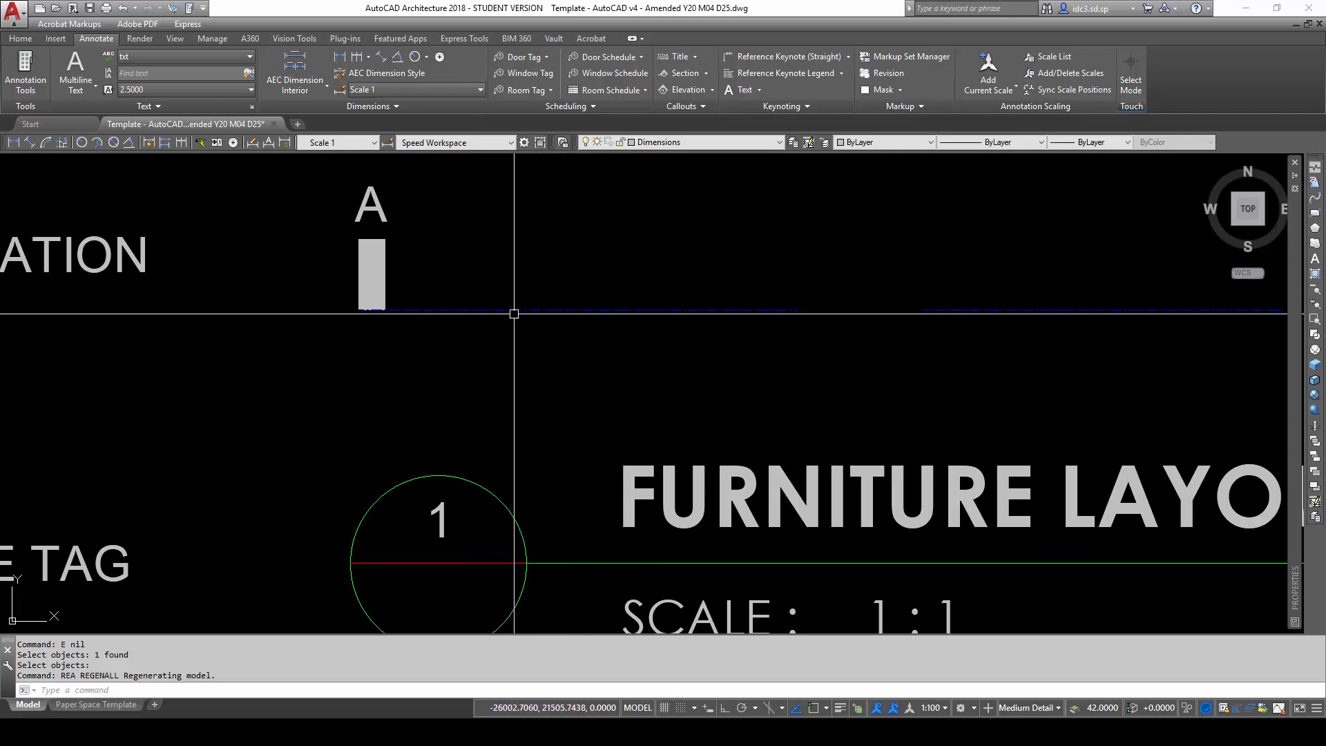
scroll(601, 346, down, 4)
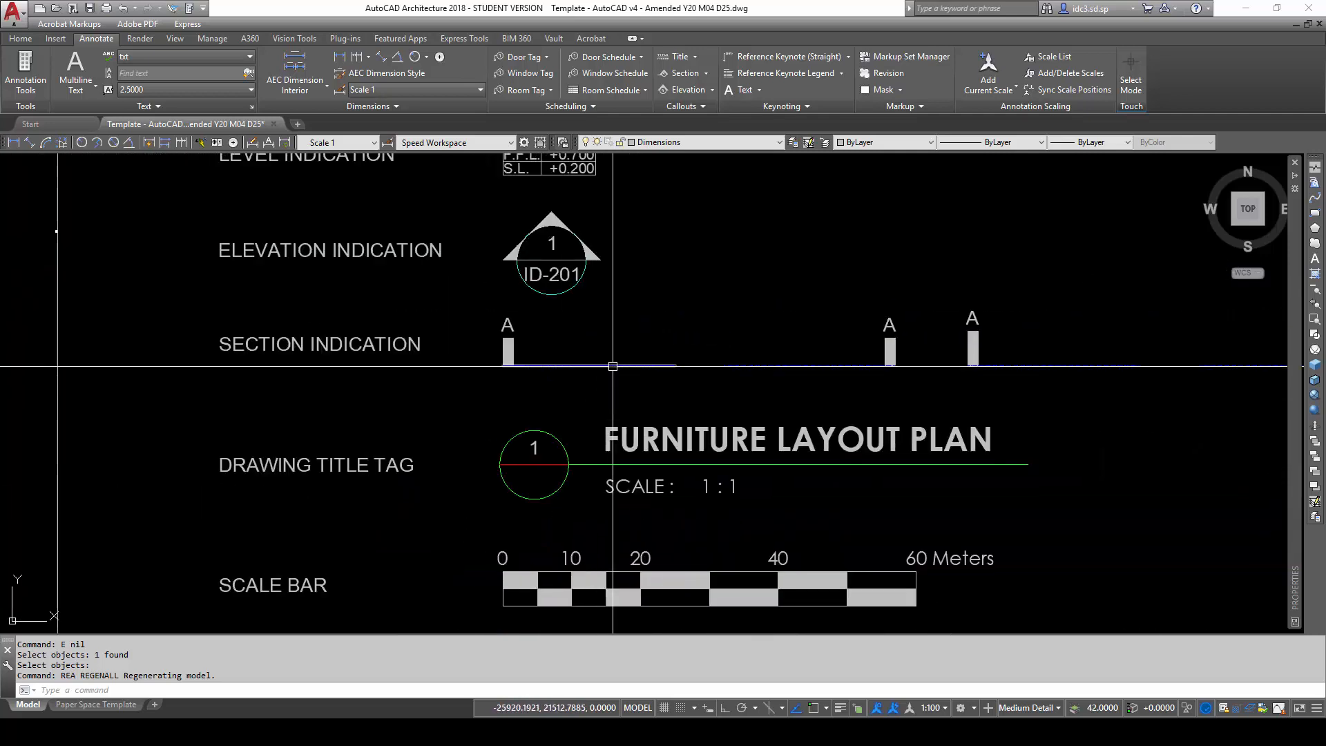
scroll(629, 391, up, 4)
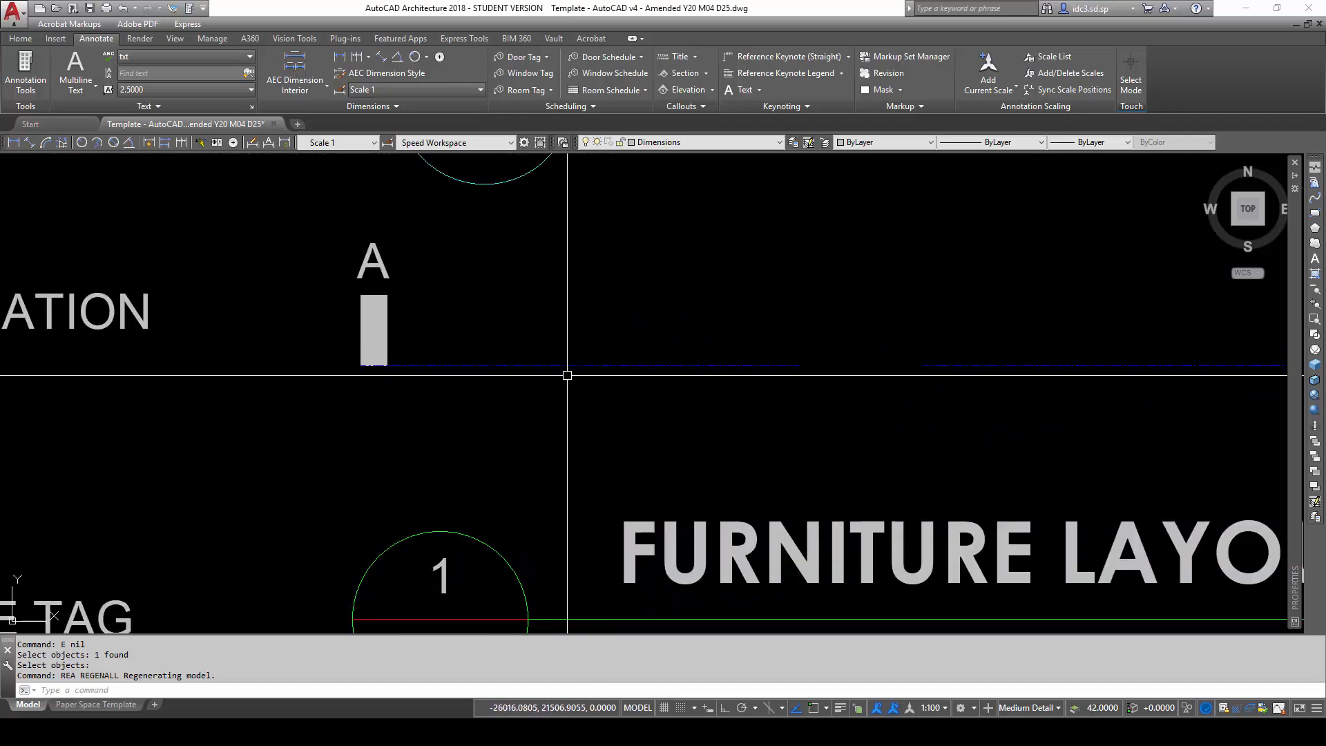
scroll(675, 394, down, 8)
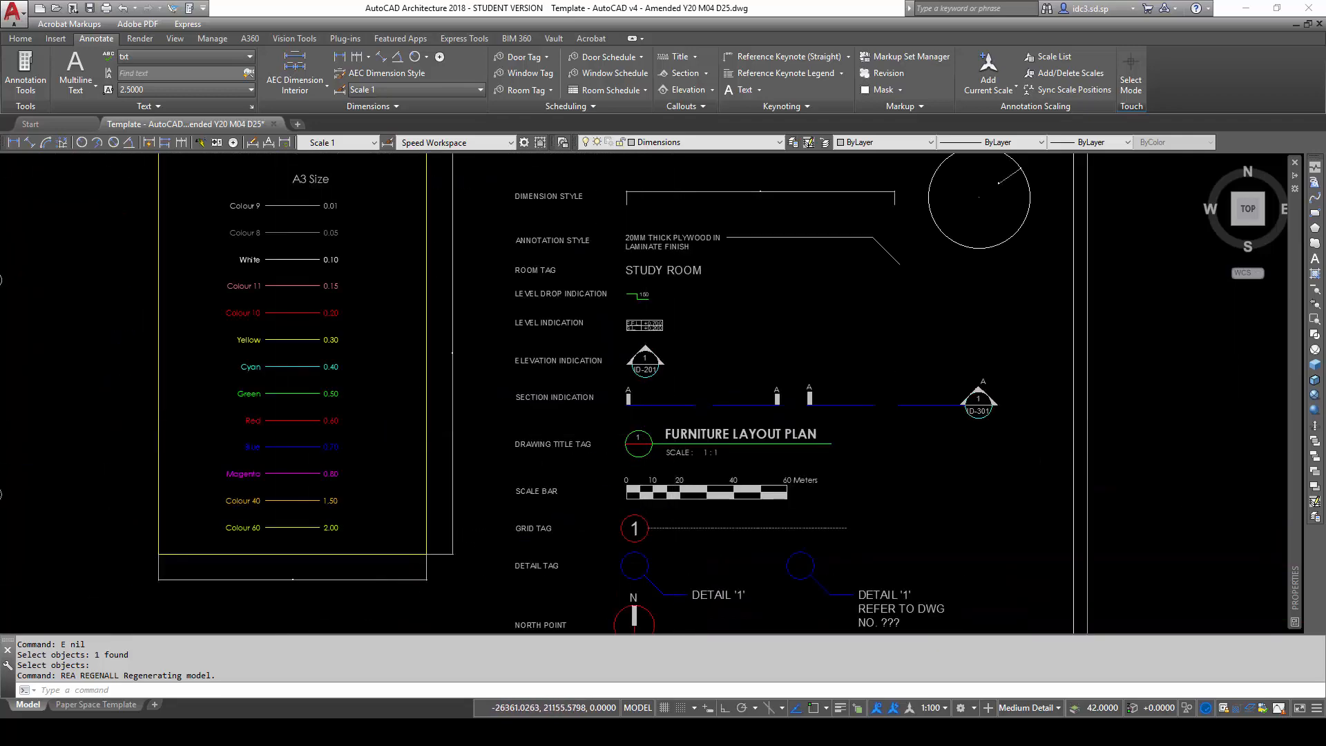
scroll(447, 489, down, 6)
middle_drag(157, 576, 525, 532)
scroll(449, 489, up, 4)
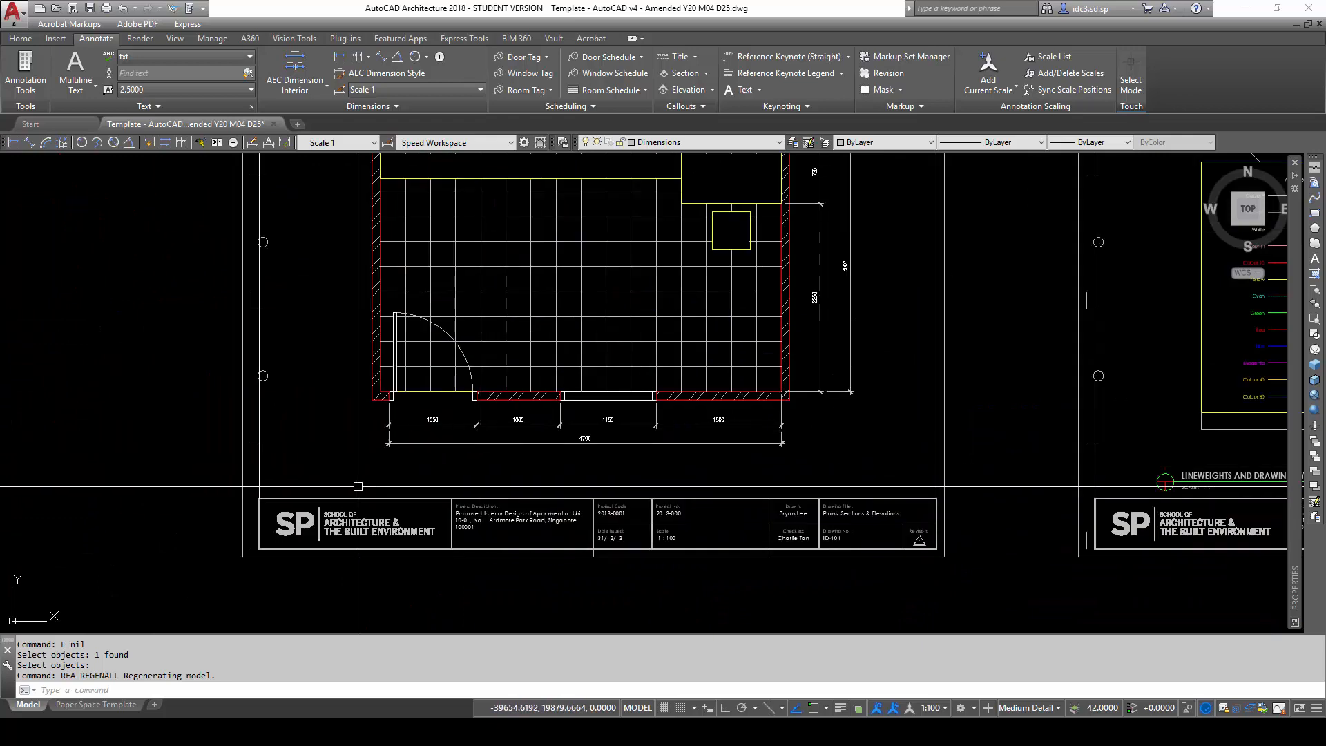
scroll(177, 449, down, 2)
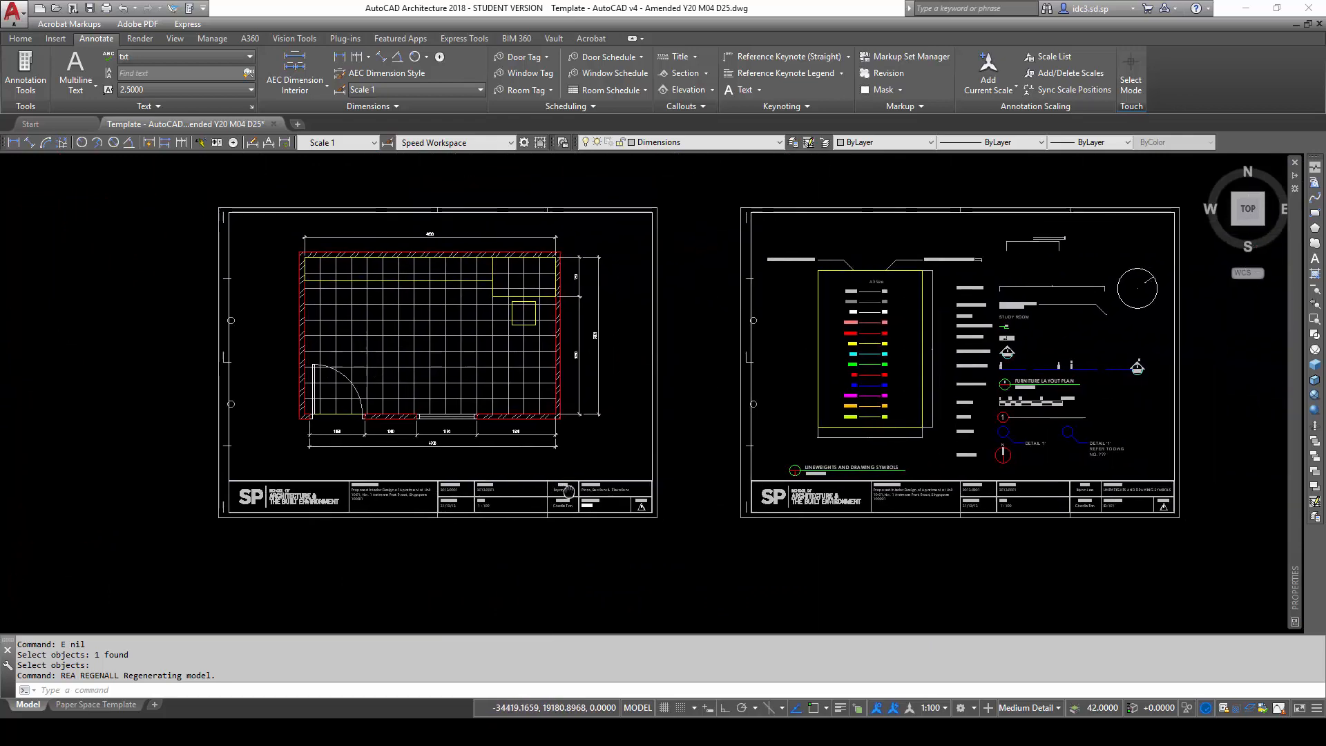
scroll(1081, 380, up, 4)
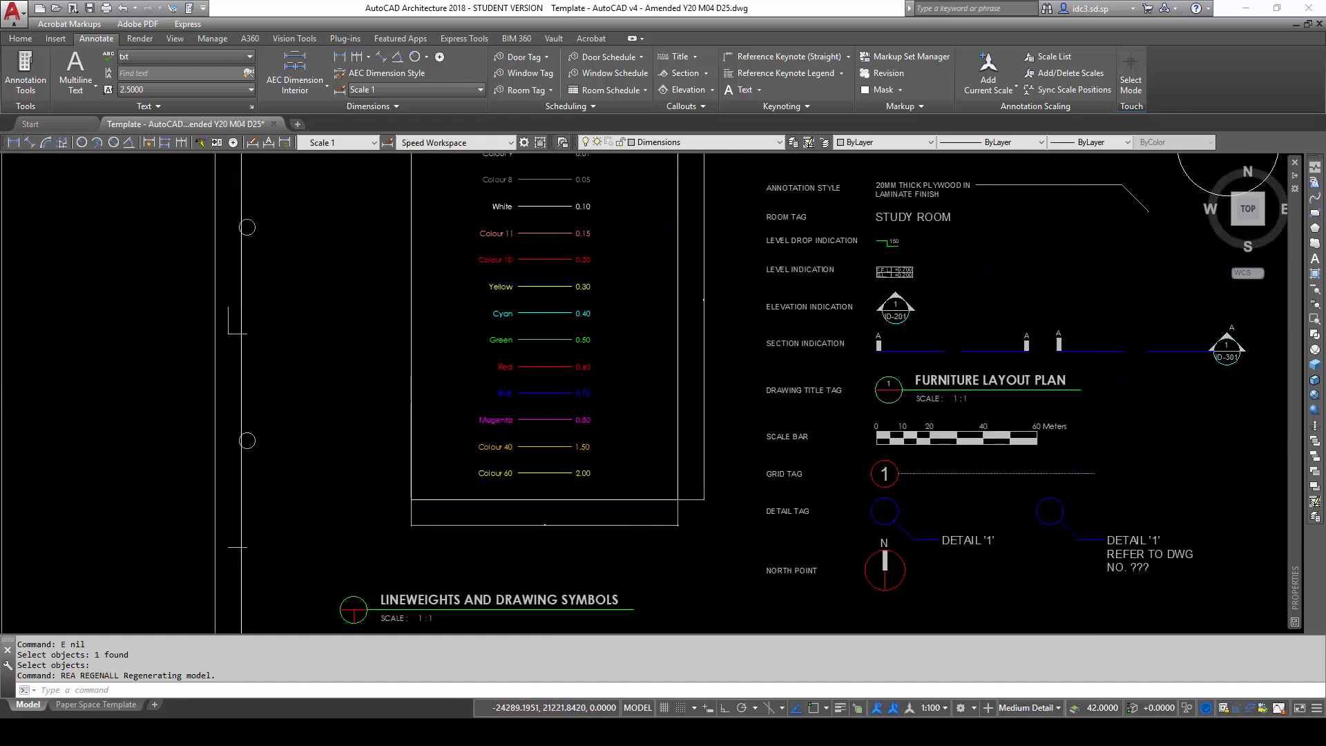
Set the global linetype scale to 20 with LTSCALE and check the section indication and grid tag lines.
scroll(1136, 392, up, 6)
middle_drag(592, 402, 705, 542)
mouse_move(509, 423)
middle_down()
mouse_move(613, 468)
mouse_move(546, 438)
mouse_move(542, 418)
middle_up()
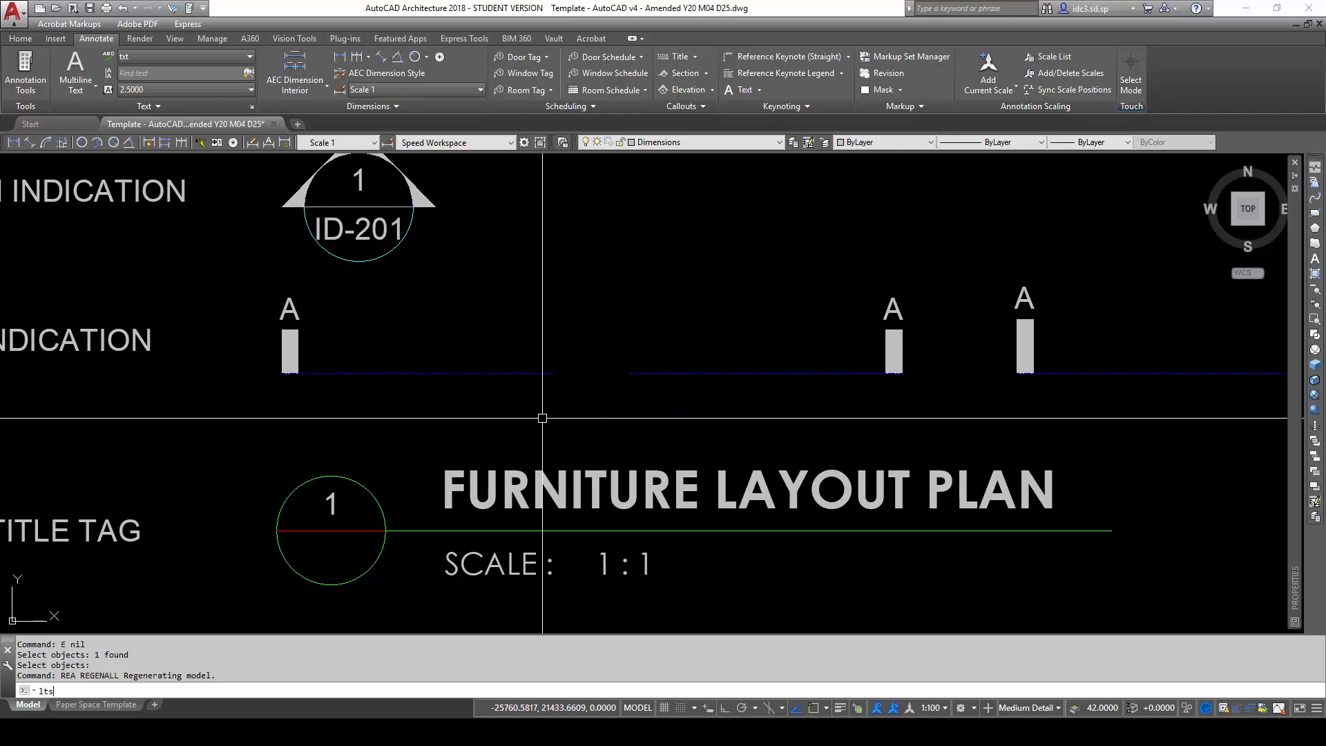
key(Return)
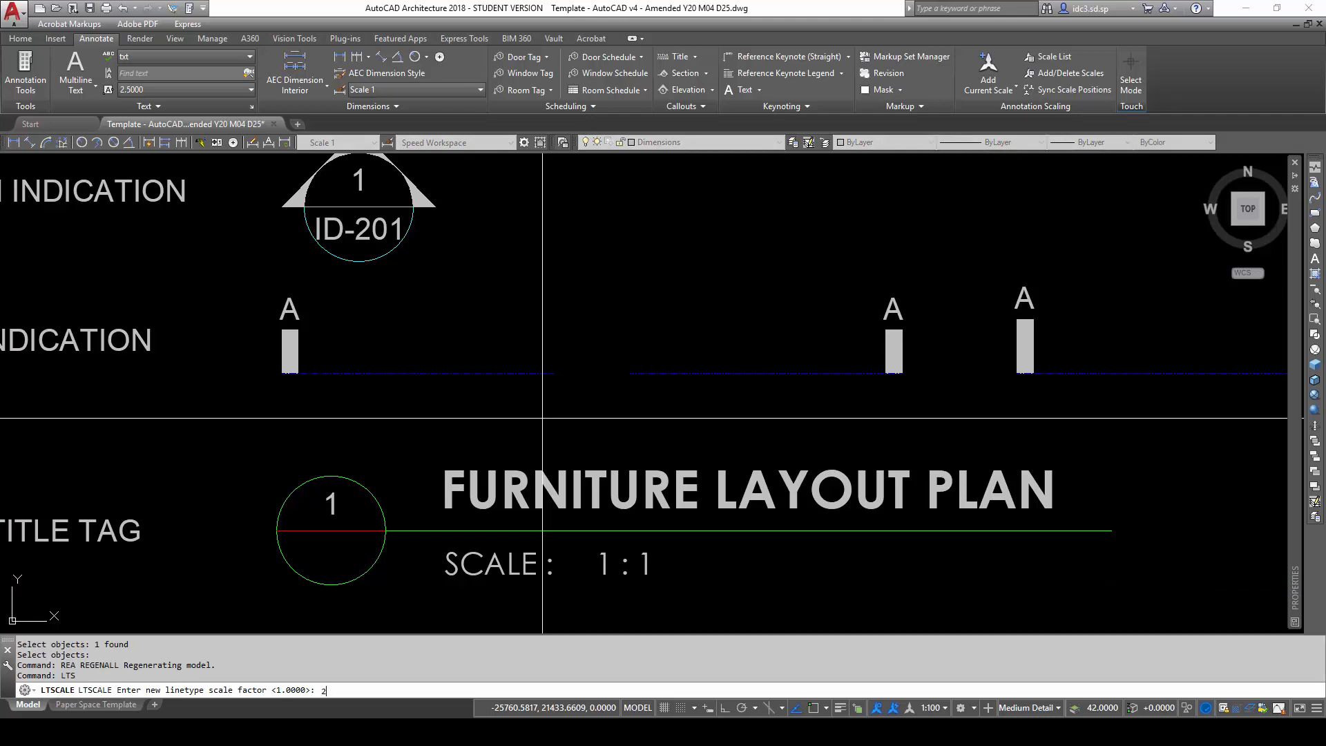
key(Return)
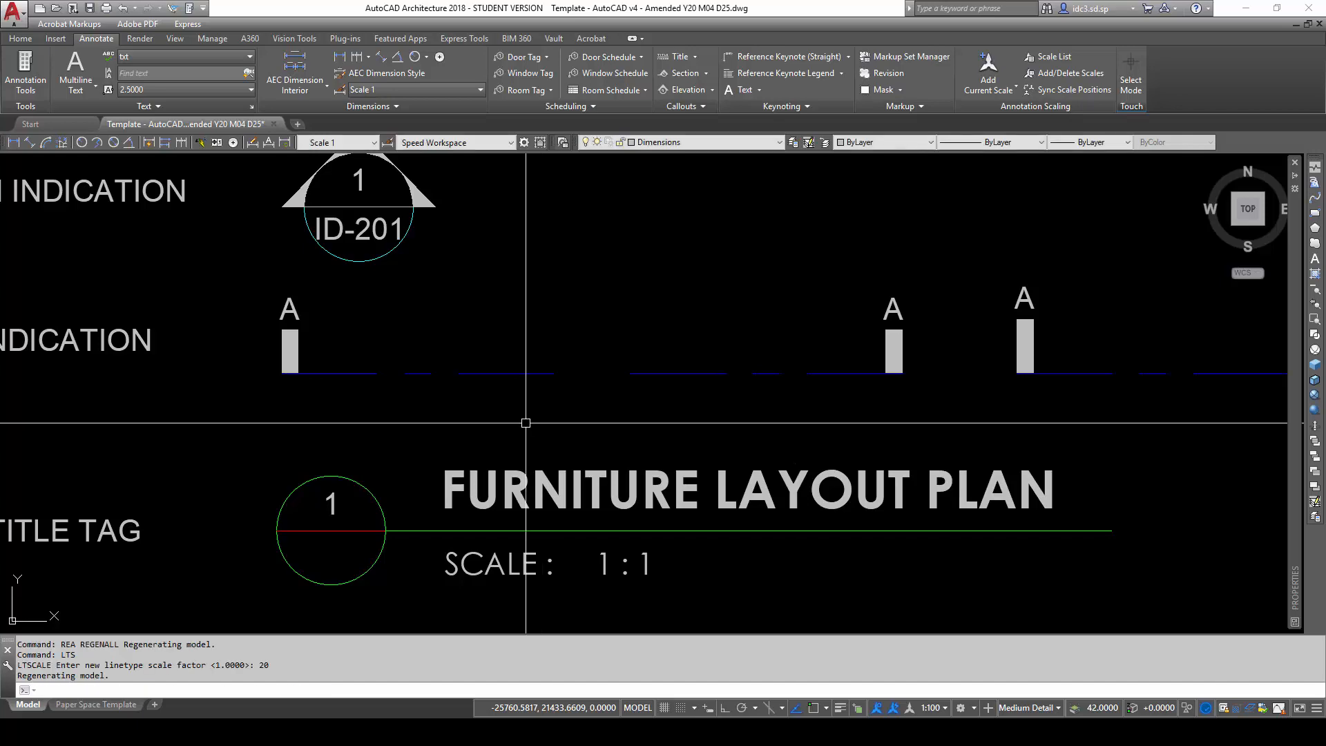
scroll(526, 423, down, 5)
scroll(708, 484, up, 5)
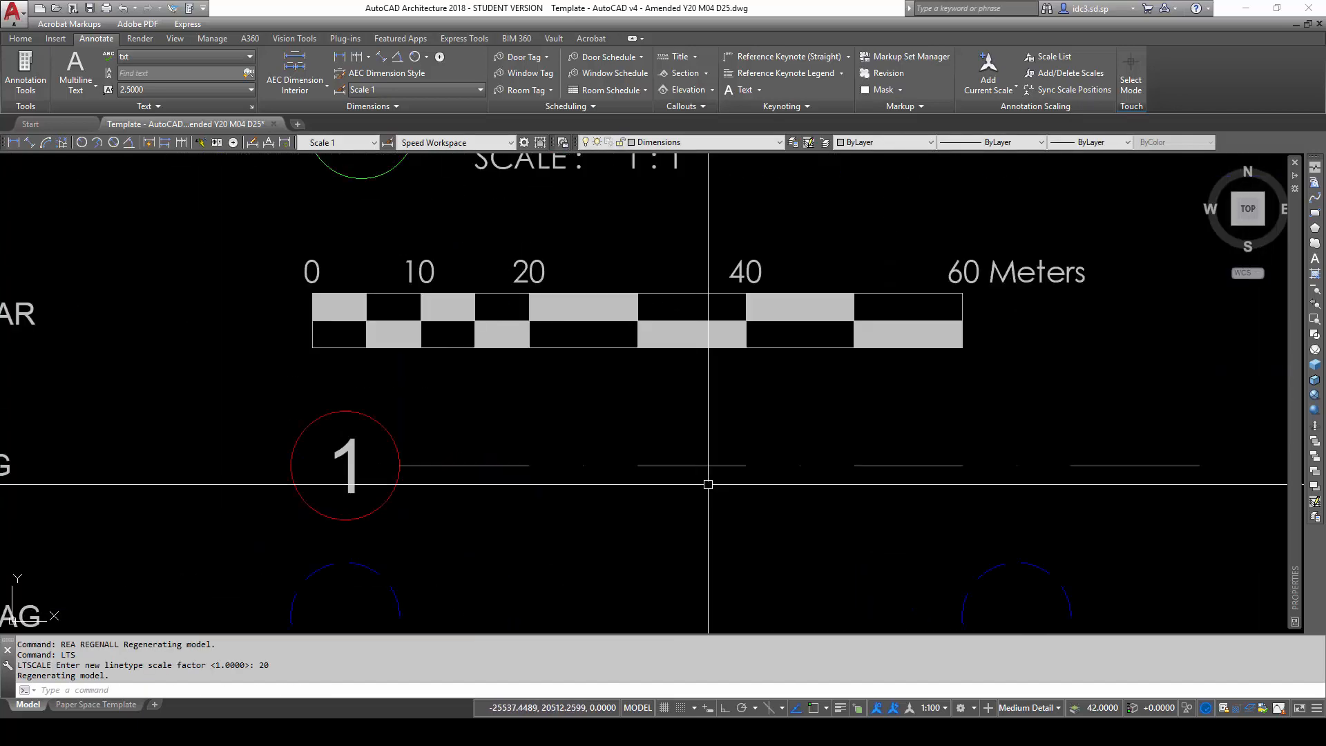
scroll(701, 484, down, 2)
middle_drag(680, 484, 675, 556)
middle_drag(558, 236, 566, 287)
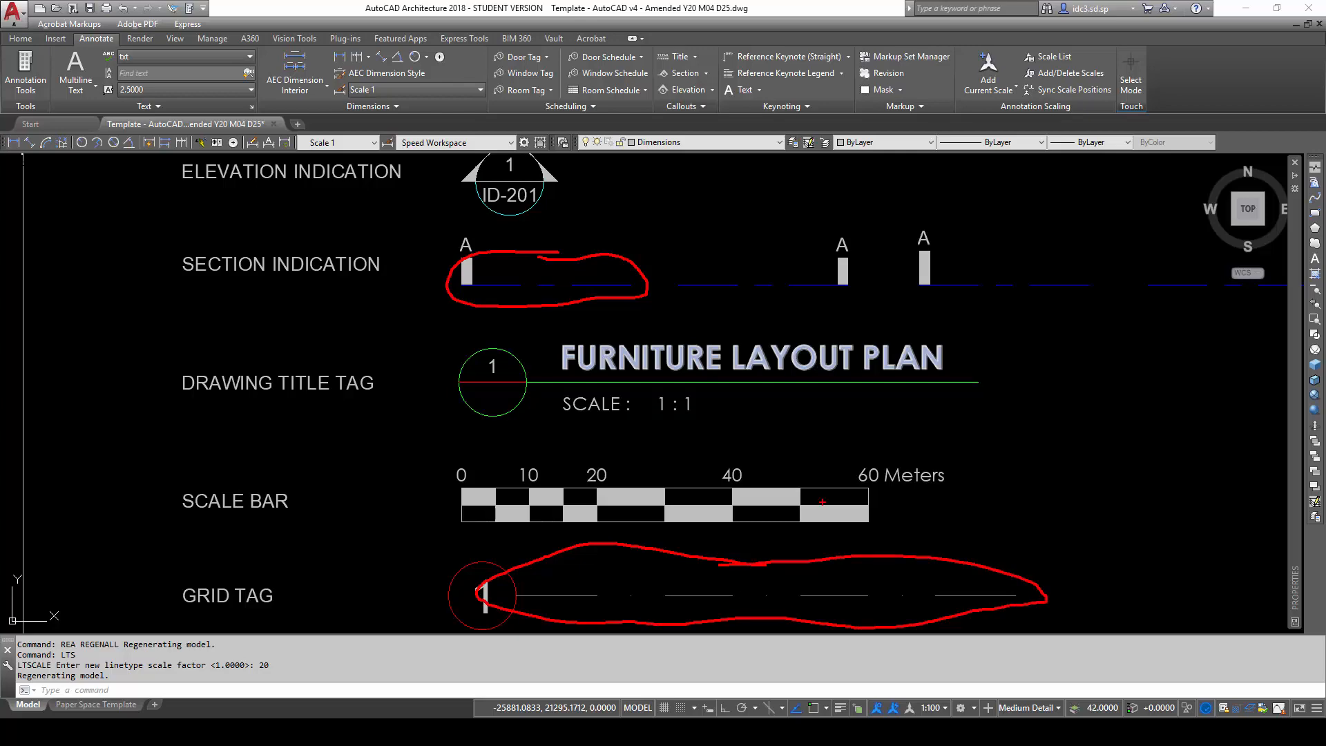
key(Escape)
key(Escape)
key(Escape)
Copy the FURNITURE LAYOUT PLAN drawing title tag from the symbols sheet to just below the floor plan's lower-left dimensions.
scroll(429, 370, down, 2)
middle_drag(512, 422, 827, 435)
click(903, 422)
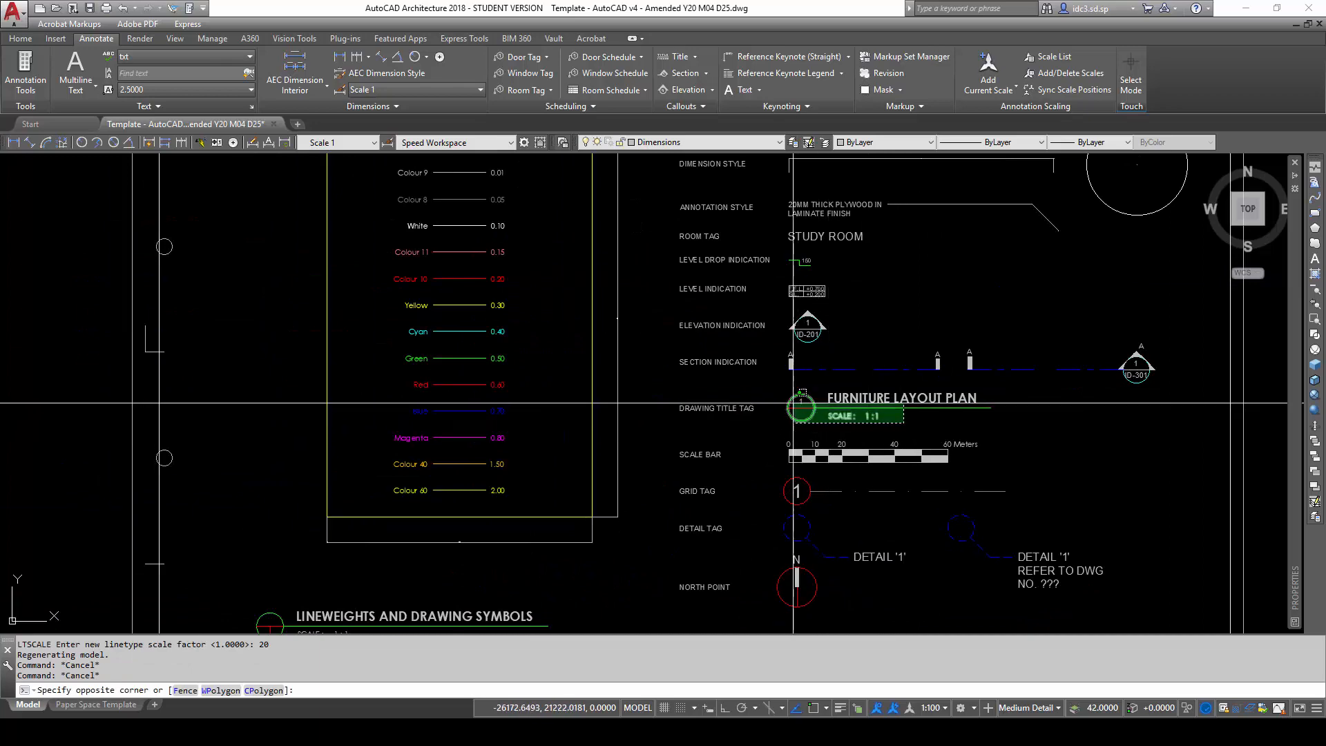
click(793, 403)
text(co)
key(Return)
click(801, 390)
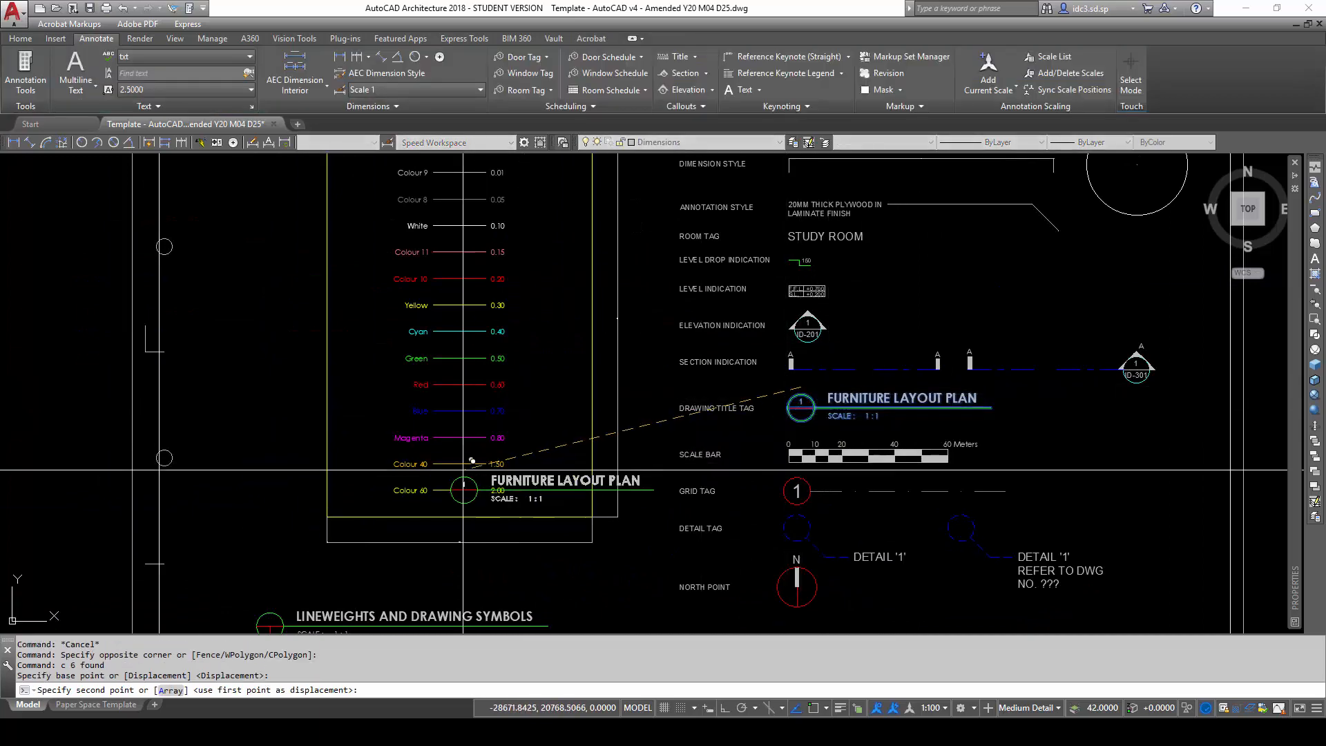
scroll(462, 470, down, 5)
scroll(453, 470, up, 6)
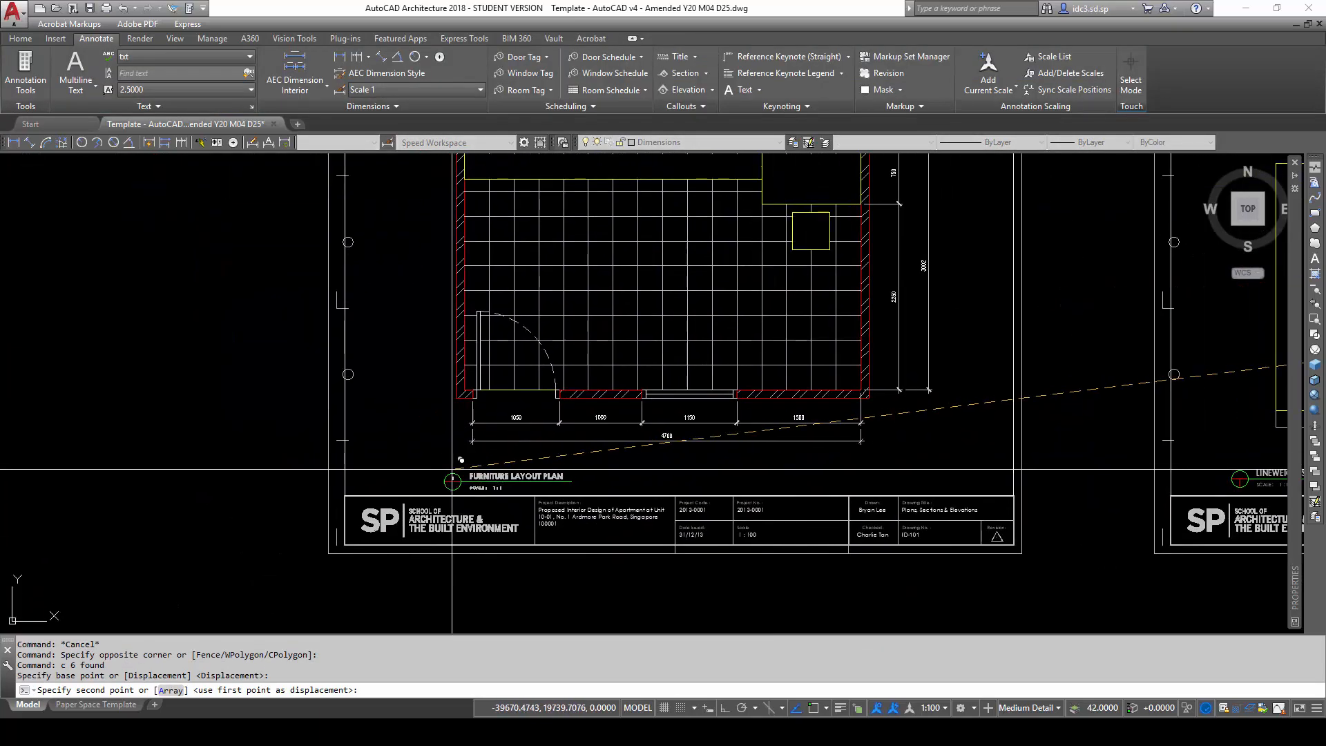
scroll(455, 469, up, 4)
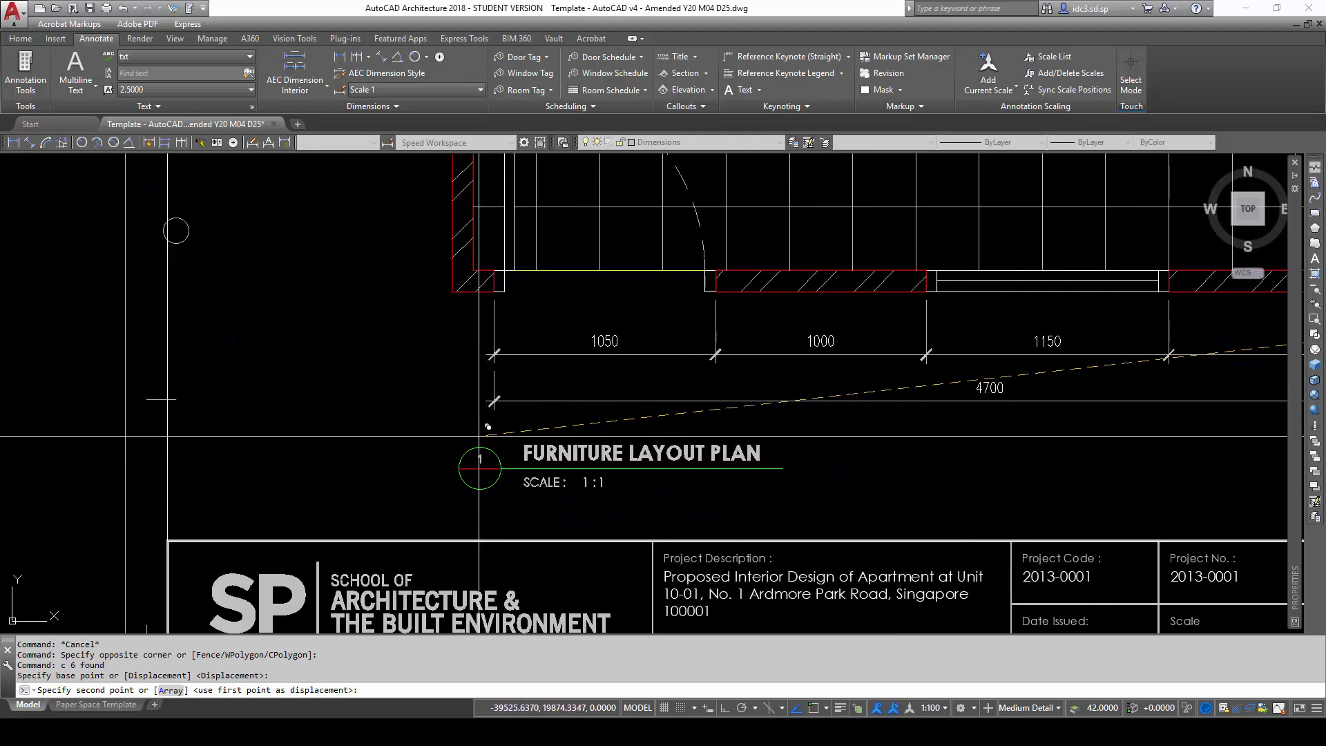
key(Escape)
key(Escape)
key(Escape)
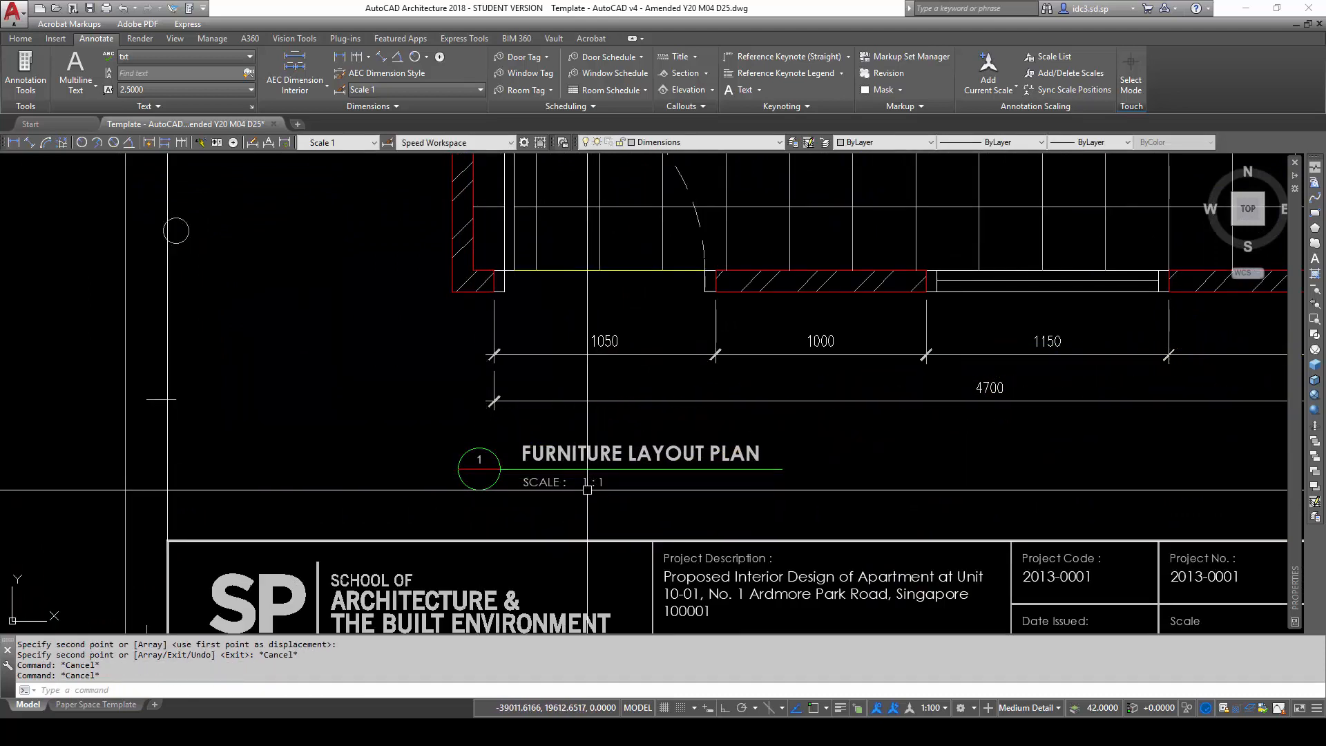
Change the scale text in the floor plan's copied title tag to 1:20.
click(586, 487)
double_click(600, 482)
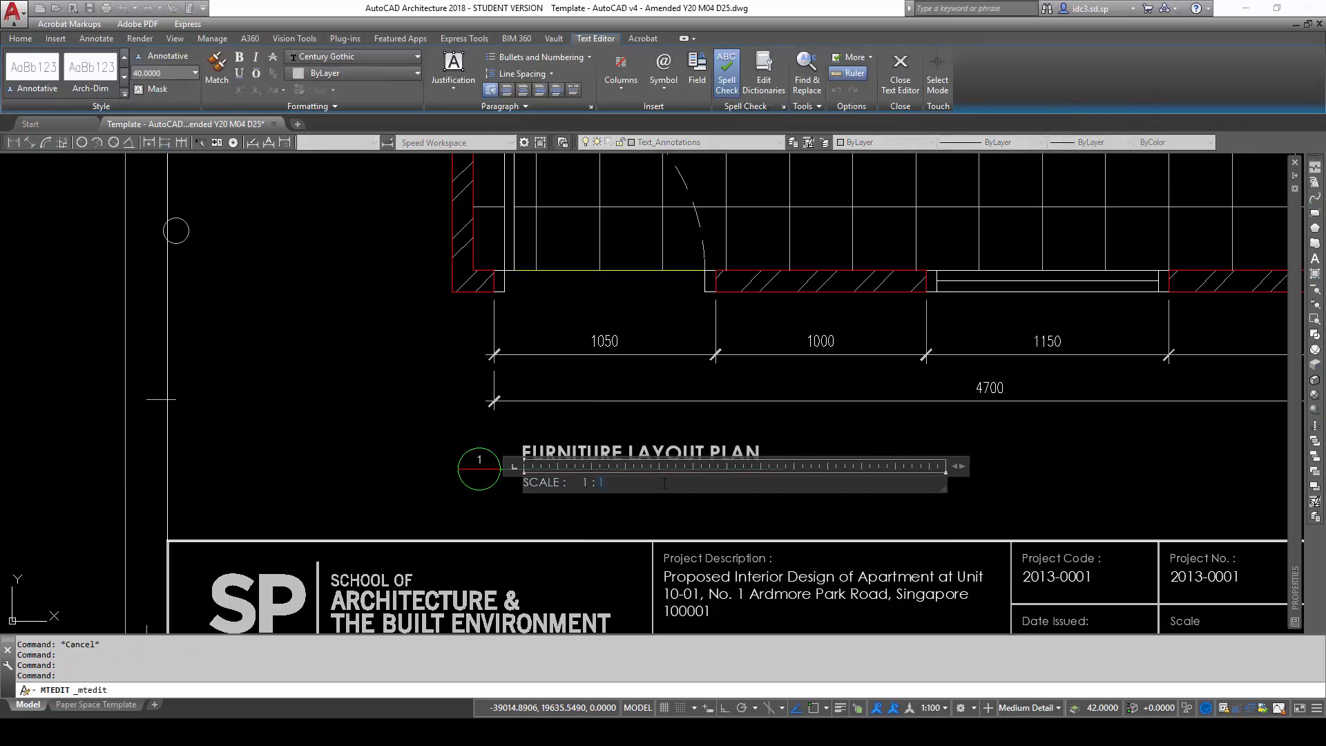
text(20)
click(672, 508)
key(Escape)
key(Escape)
key(Escape)
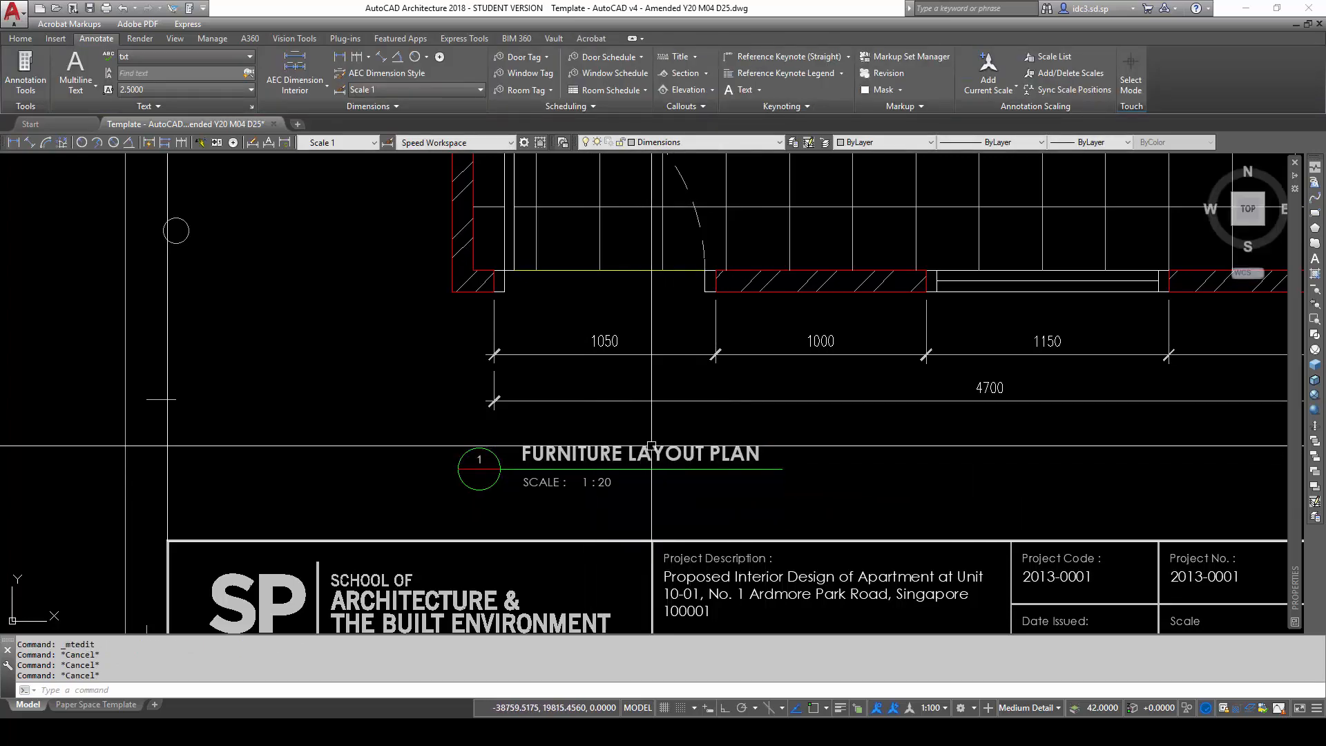
Review the titled floor plan sheet and the section indication symbols on the drawing symbols sheet.
scroll(631, 527, down, 3)
middle_drag(630, 526, 563, 560)
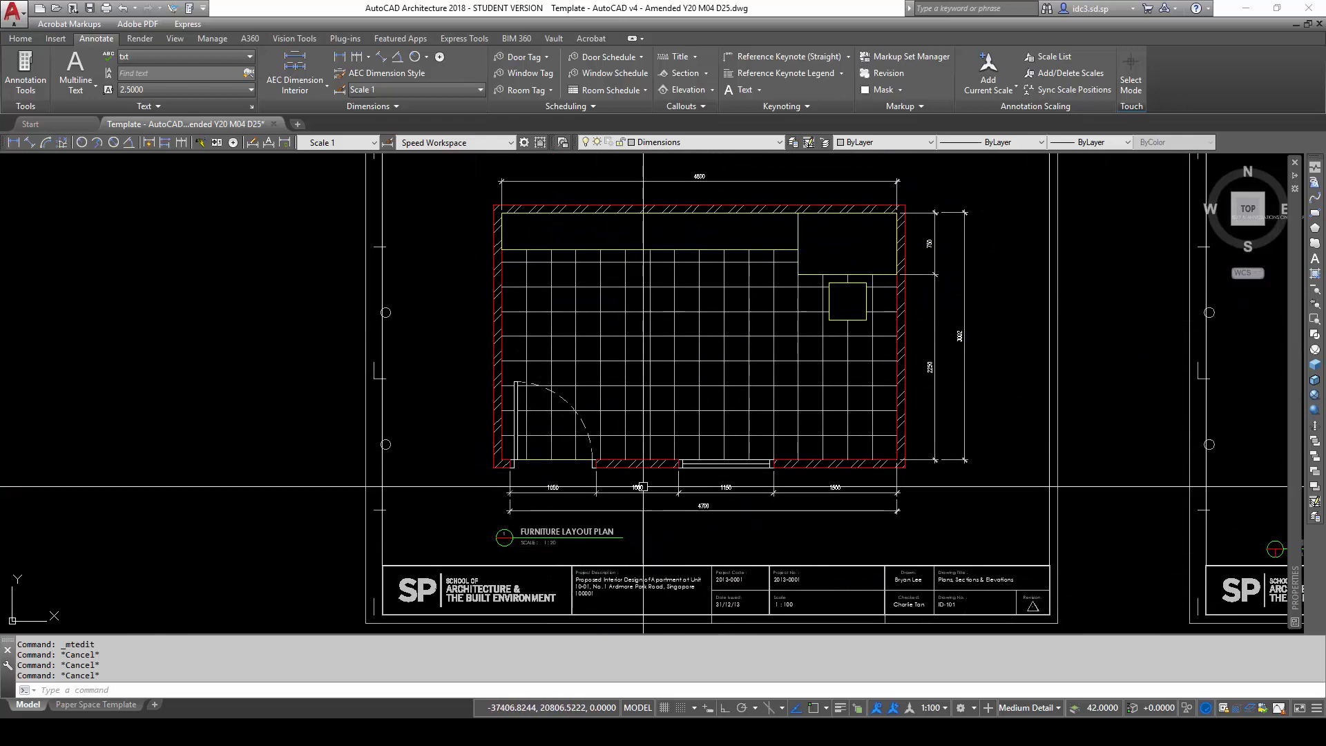
scroll(650, 556, down, 5)
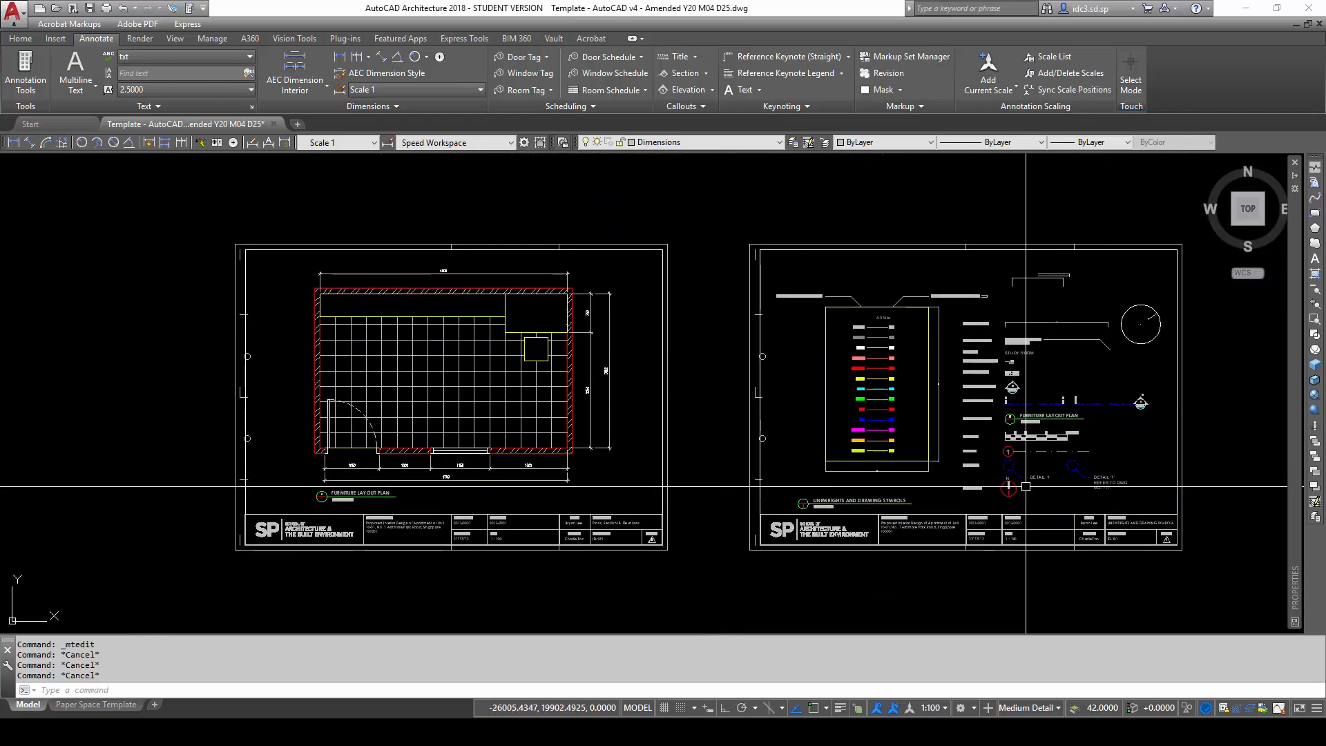
scroll(1051, 489, up, 2)
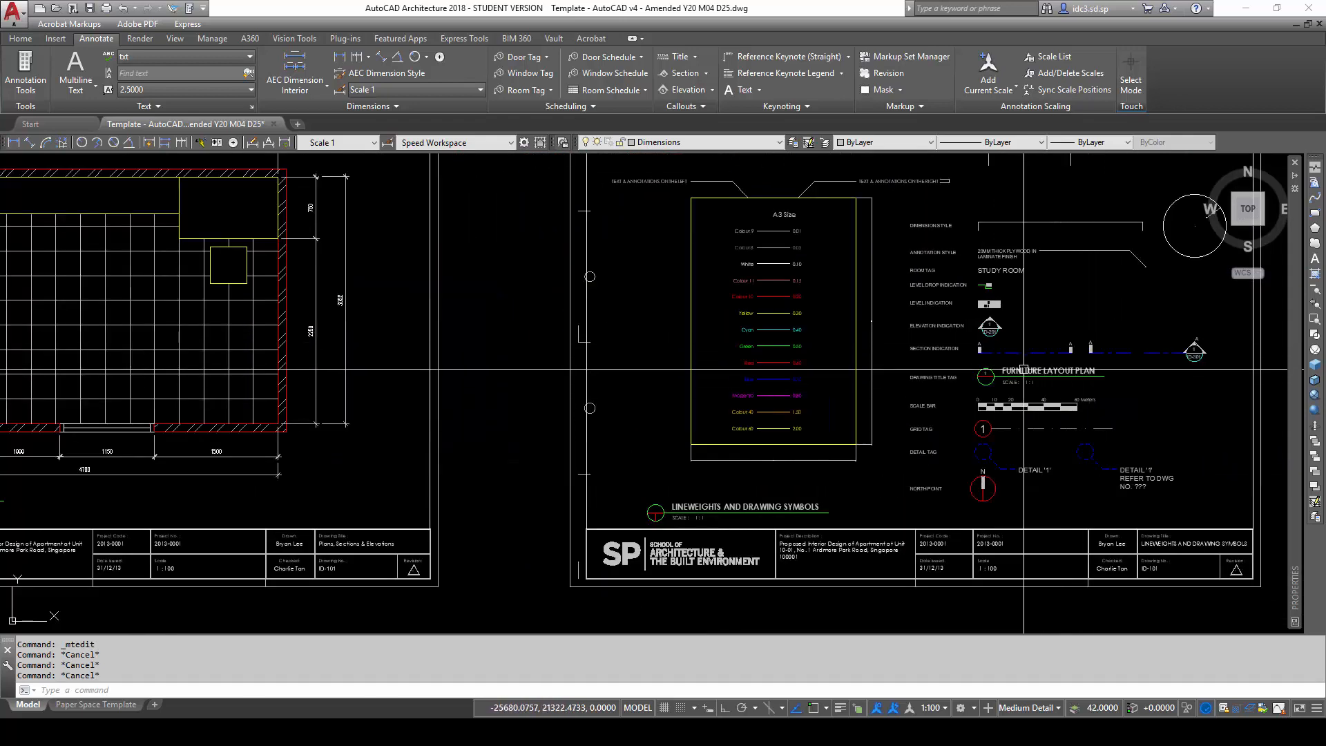
middle_drag(1, 264, 440, 307)
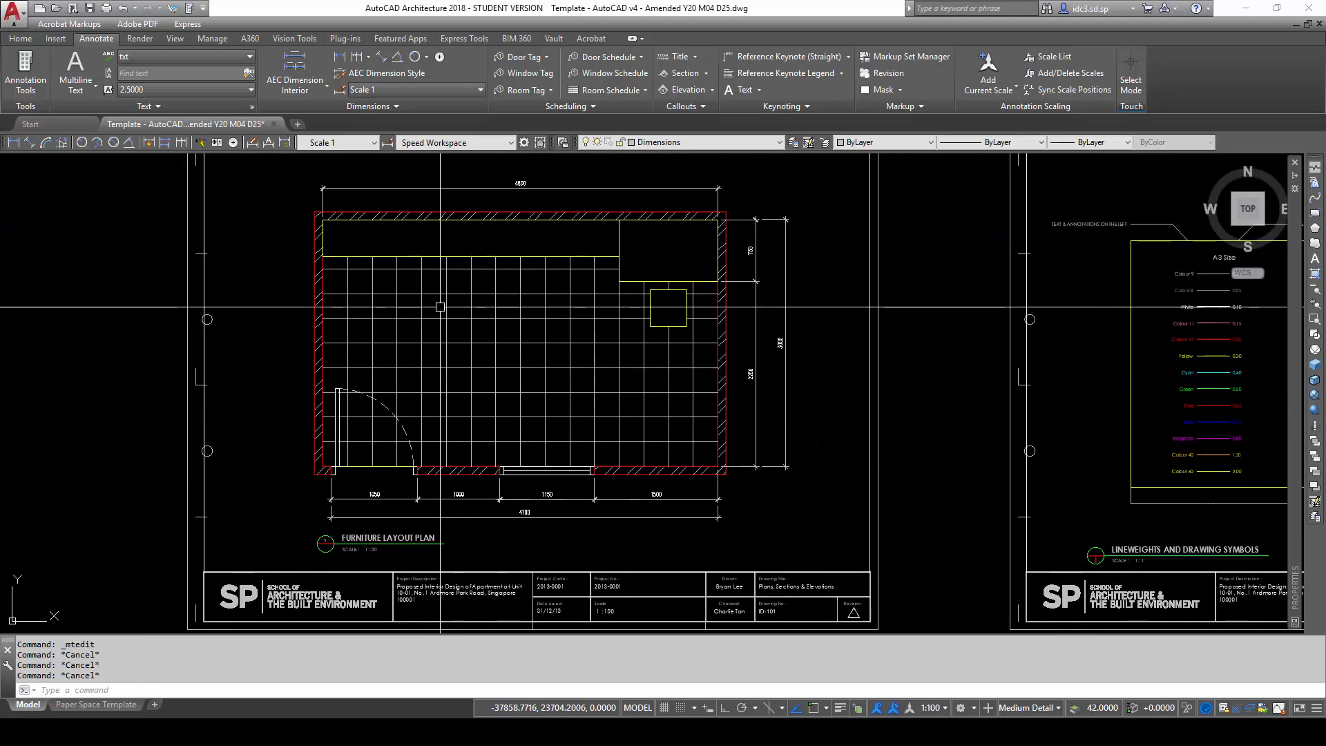
scroll(440, 307, down, 4)
scroll(815, 408, up, 4)
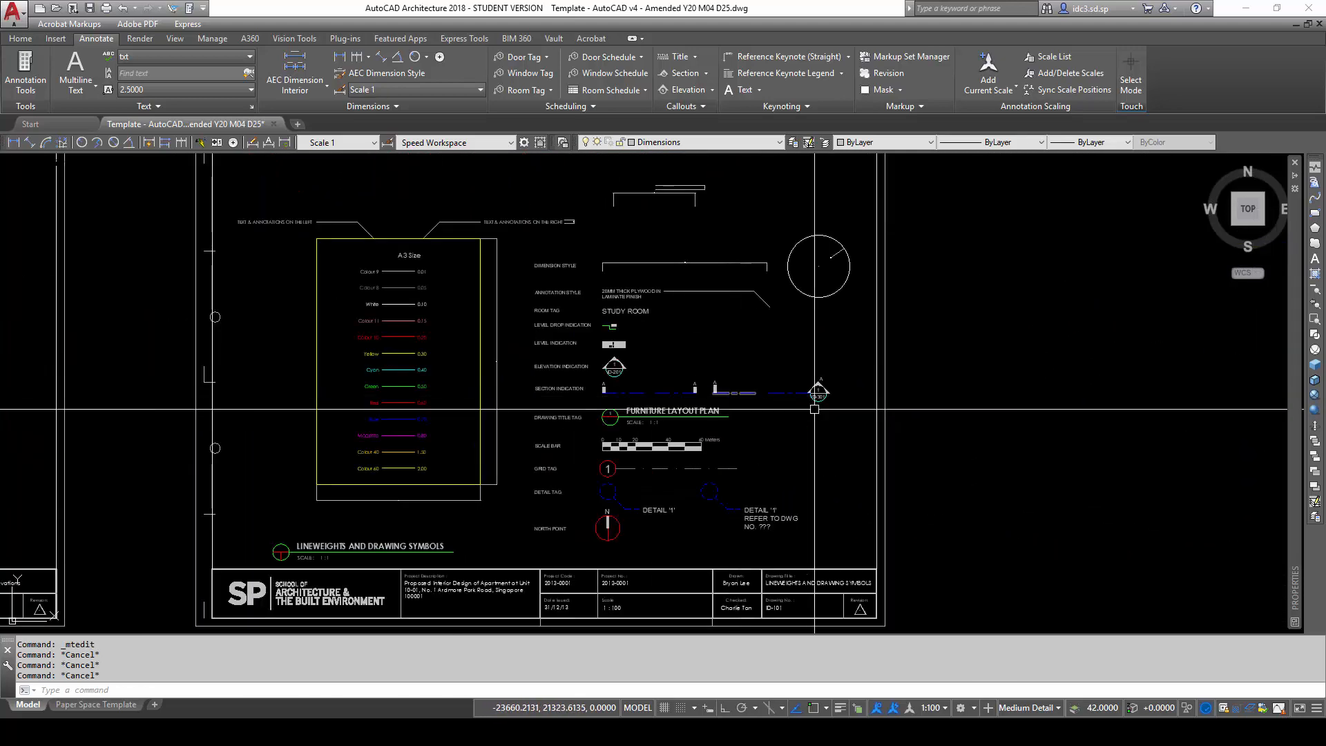
scroll(815, 409, up, 2)
key(Escape)
key(Escape)
scroll(801, 385, down, 5)
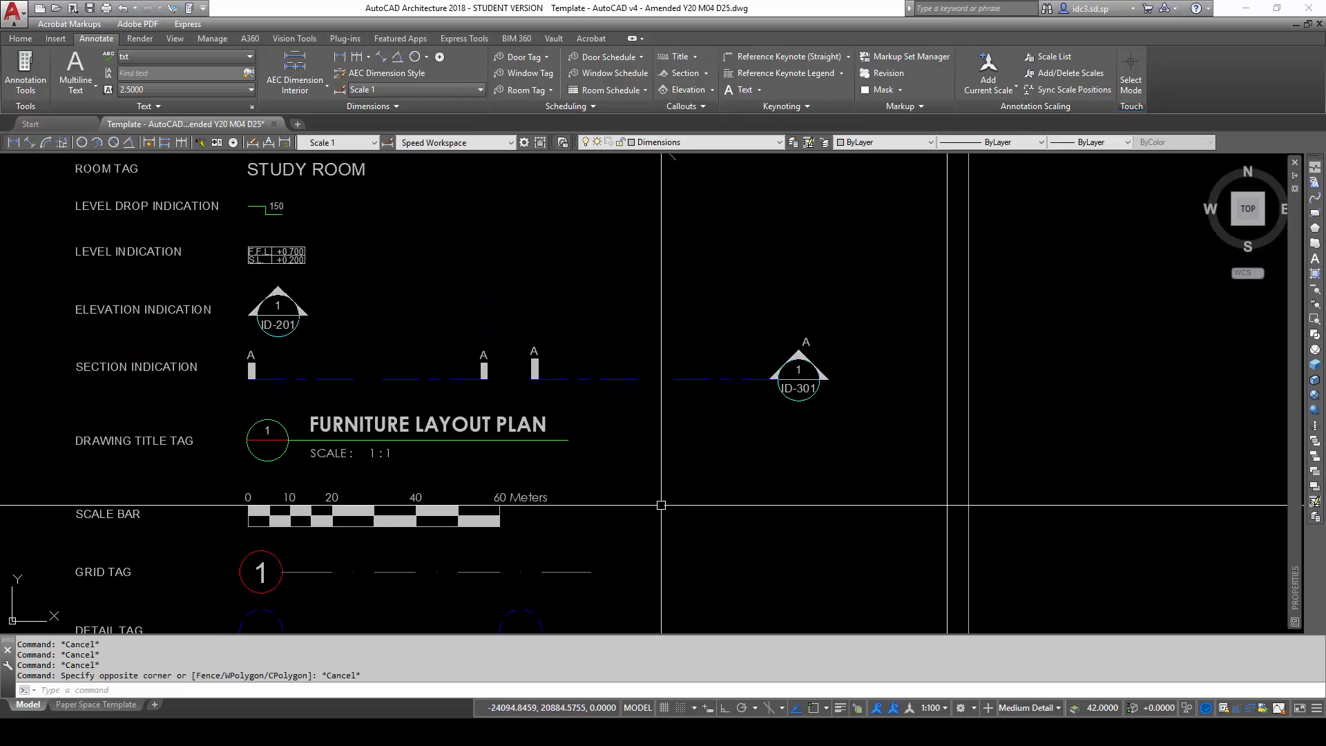
middle_drag(587, 485, 881, 467)
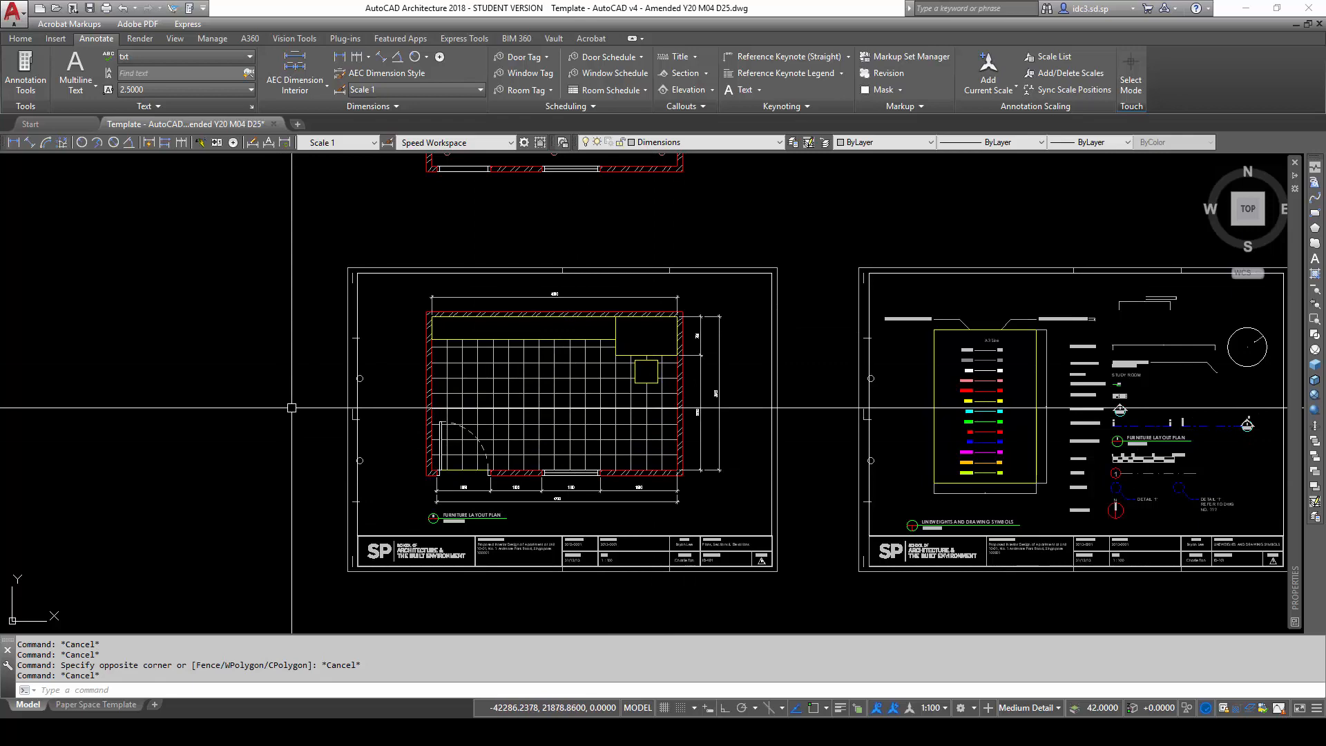
Copy the section indication with the ID-301 tag from the symbols sheet to the empty area left of the floor plan sheet.
middle_drag(1246, 428, 919, 433)
scroll(920, 432, up, 6)
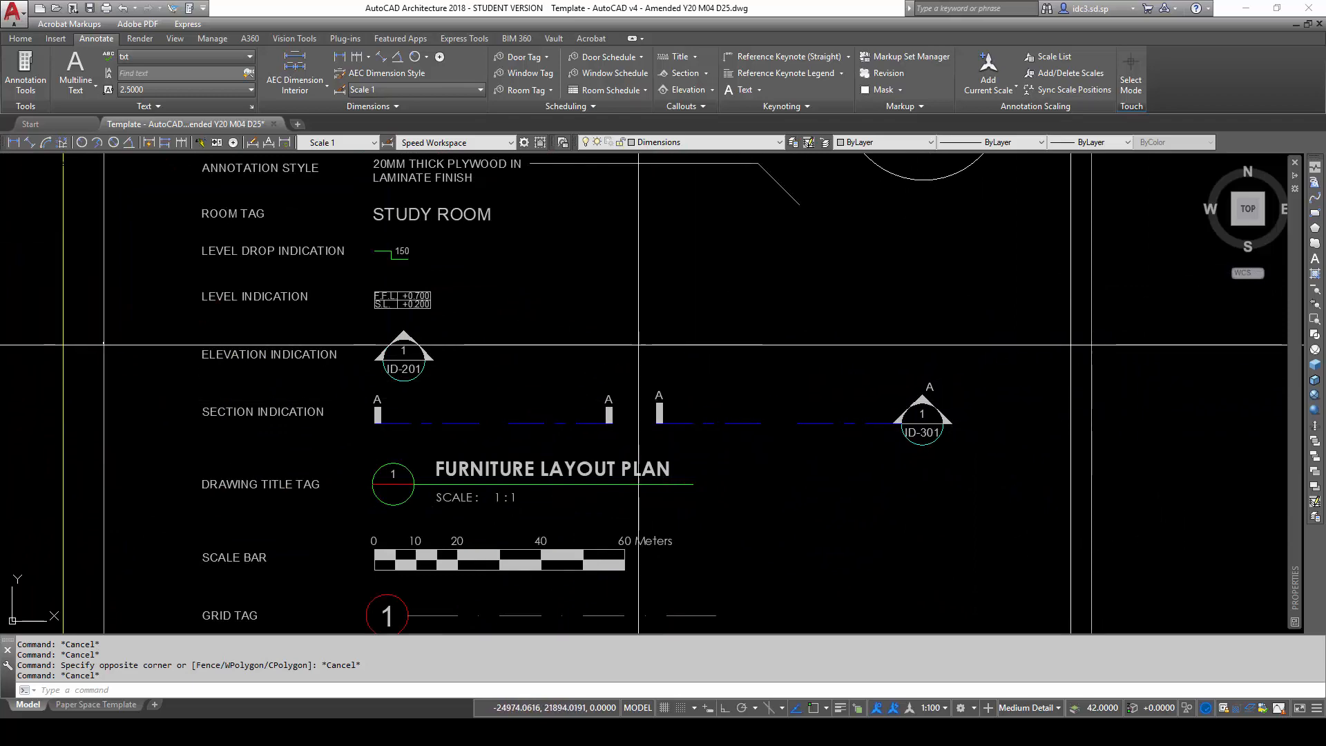
click(639, 347)
click(963, 447)
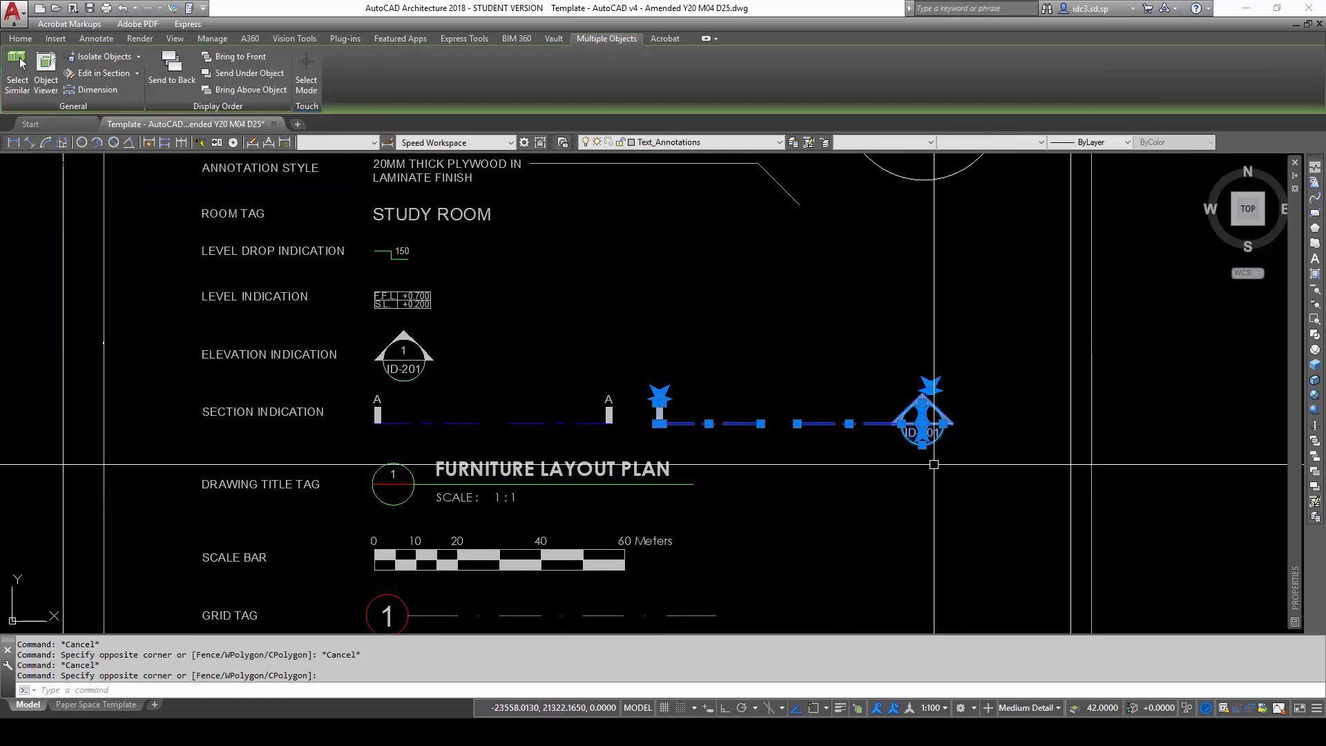
key(space)
click(801, 440)
scroll(679, 482, down, 8)
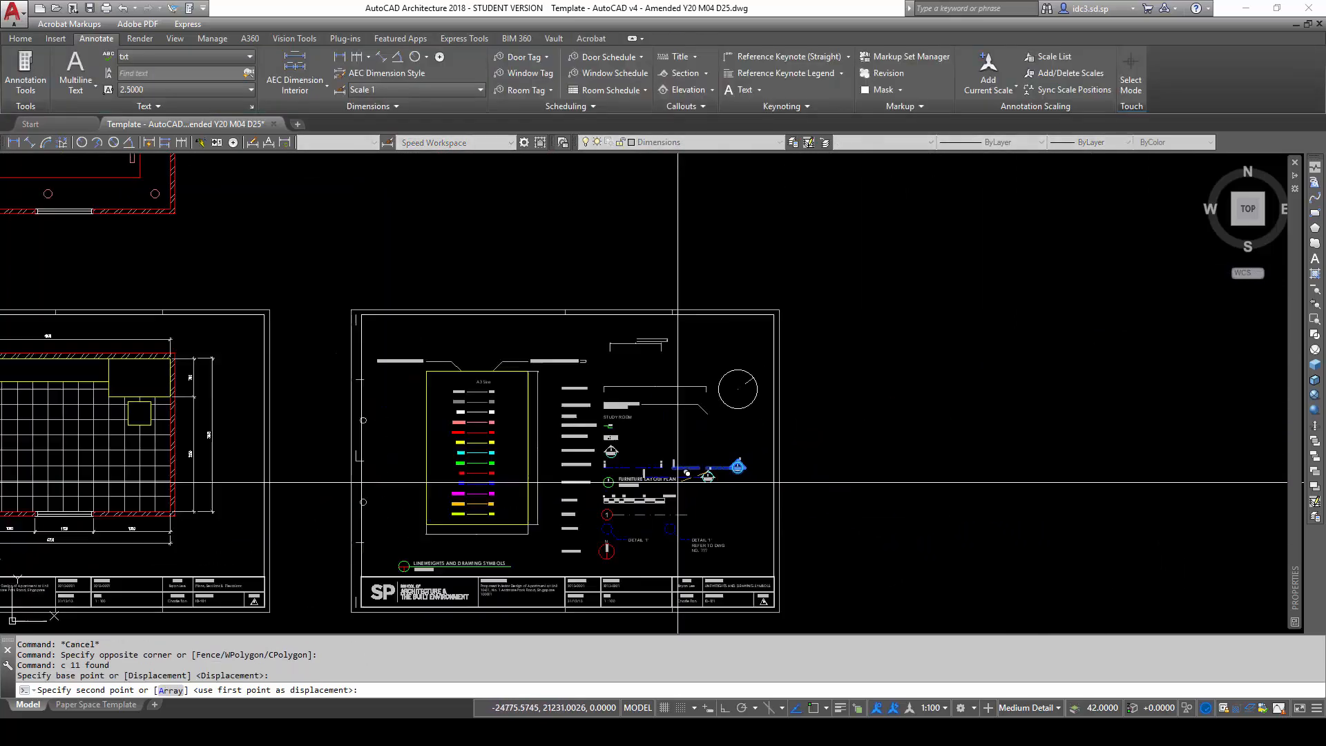
mouse_move(703, 481)
middle_down()
mouse_move(1179, 436)
mouse_move(1167, 439)
middle_up()
scroll(577, 387, up, 4)
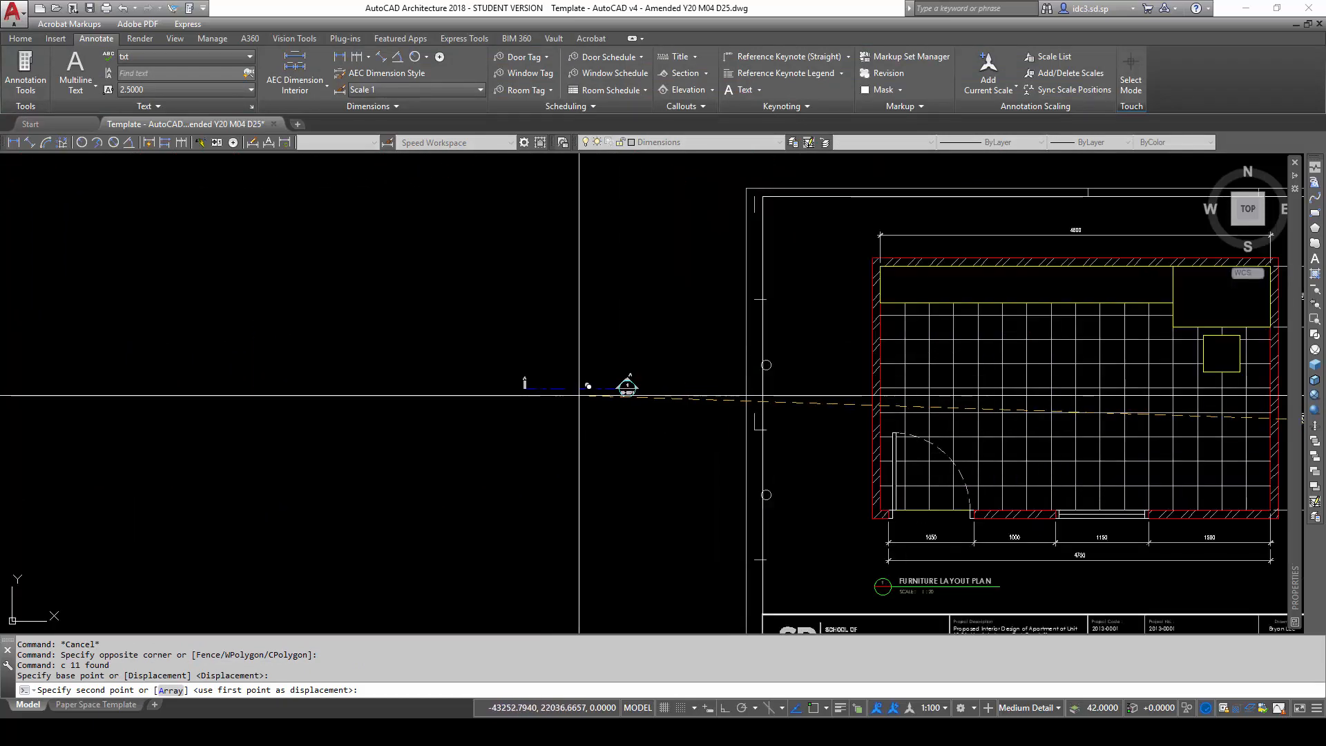
key(Escape)
key(Escape)
key(Escape)
Move the copied section indication by the midpoint of its left line segment onto the inner face of the floor plan's left wall.
middle_drag(752, 418, 616, 456)
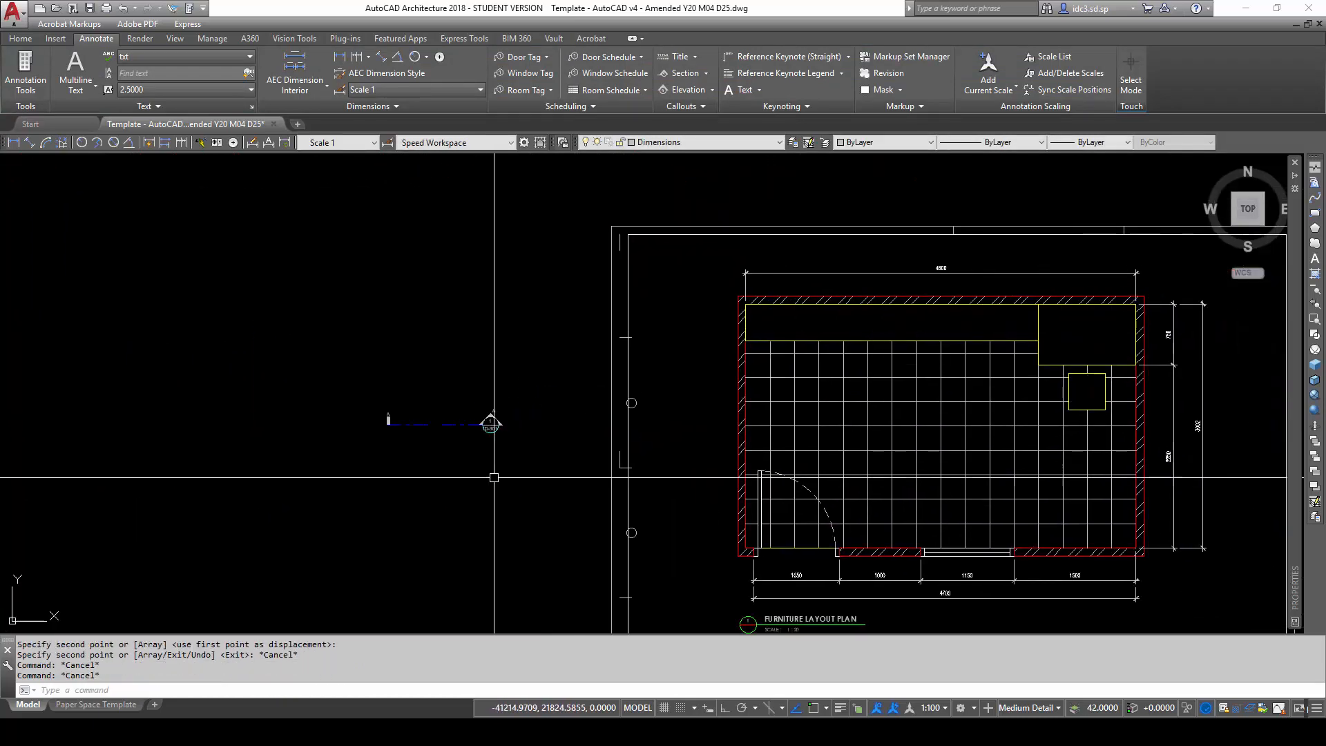
click(532, 468)
click(338, 376)
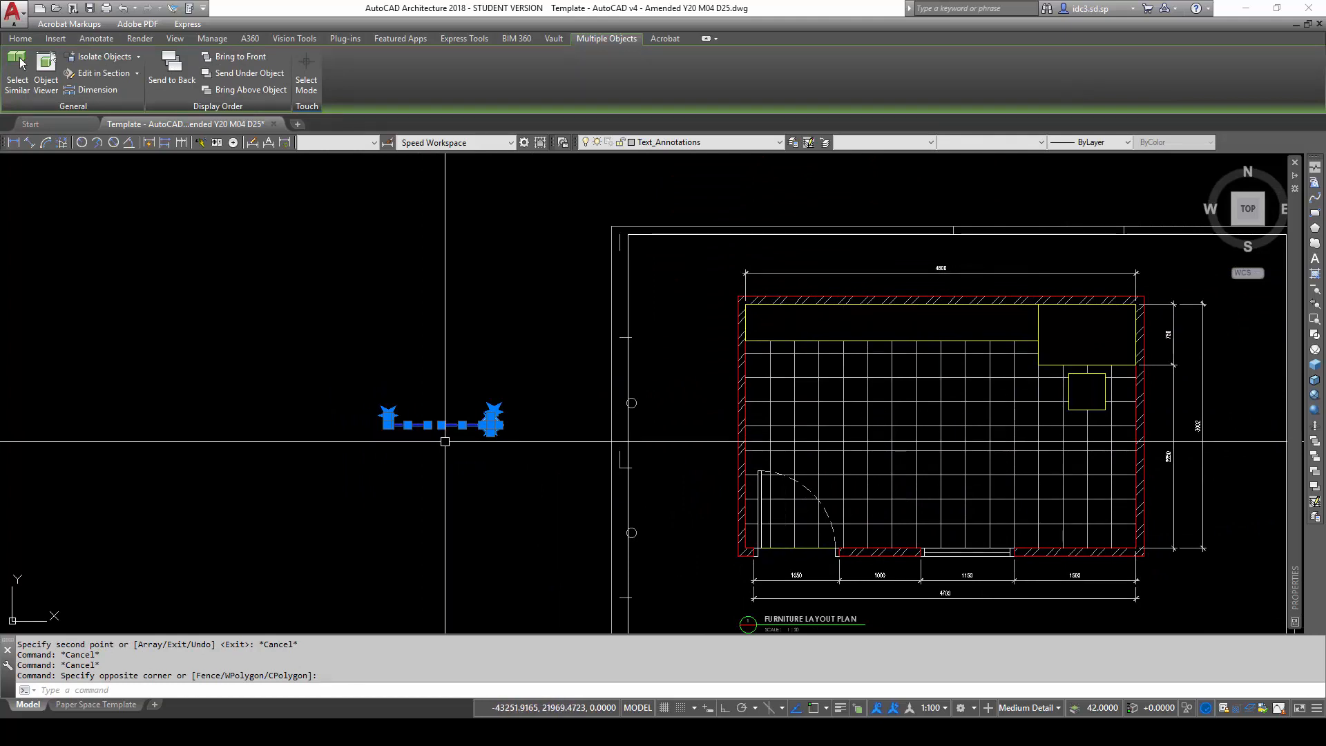
text(m)
key(Return)
scroll(404, 430, up, 6)
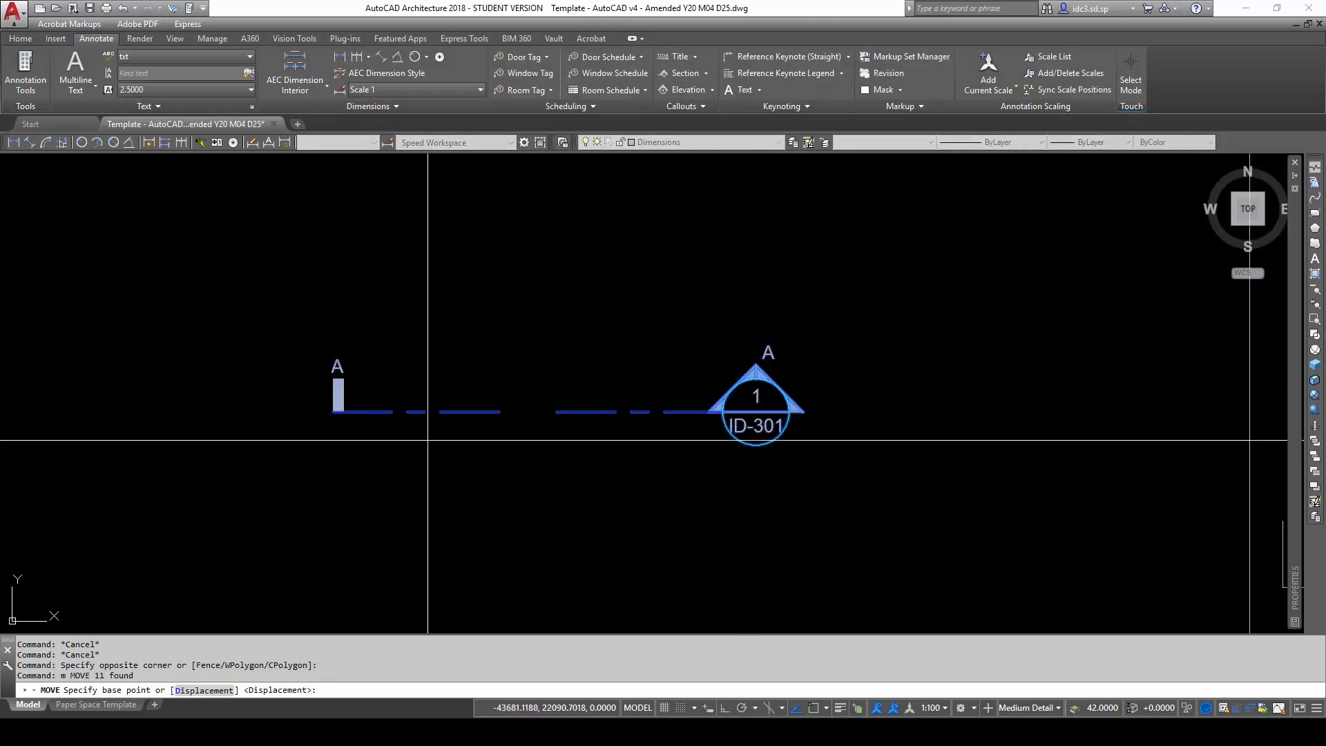
shift+right_click(424, 351)
click(444, 374)
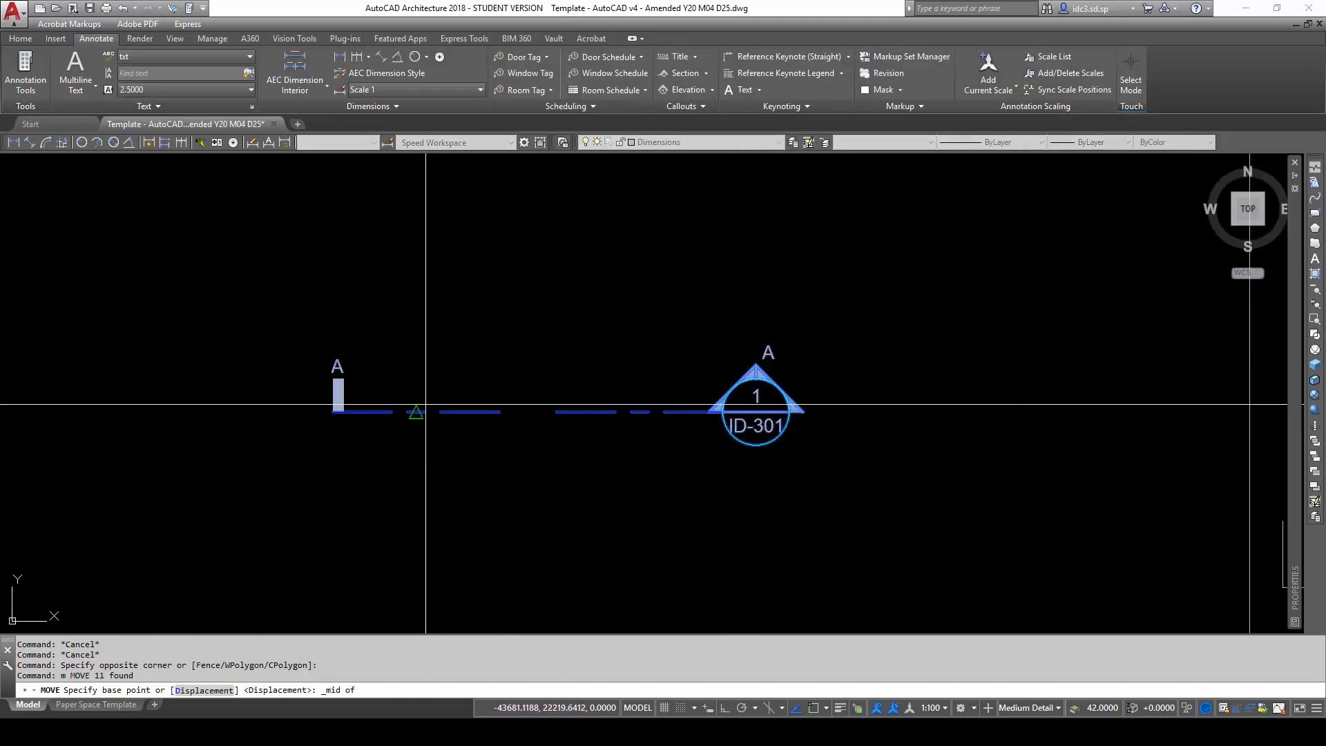
click(425, 406)
scroll(385, 450, down, 6)
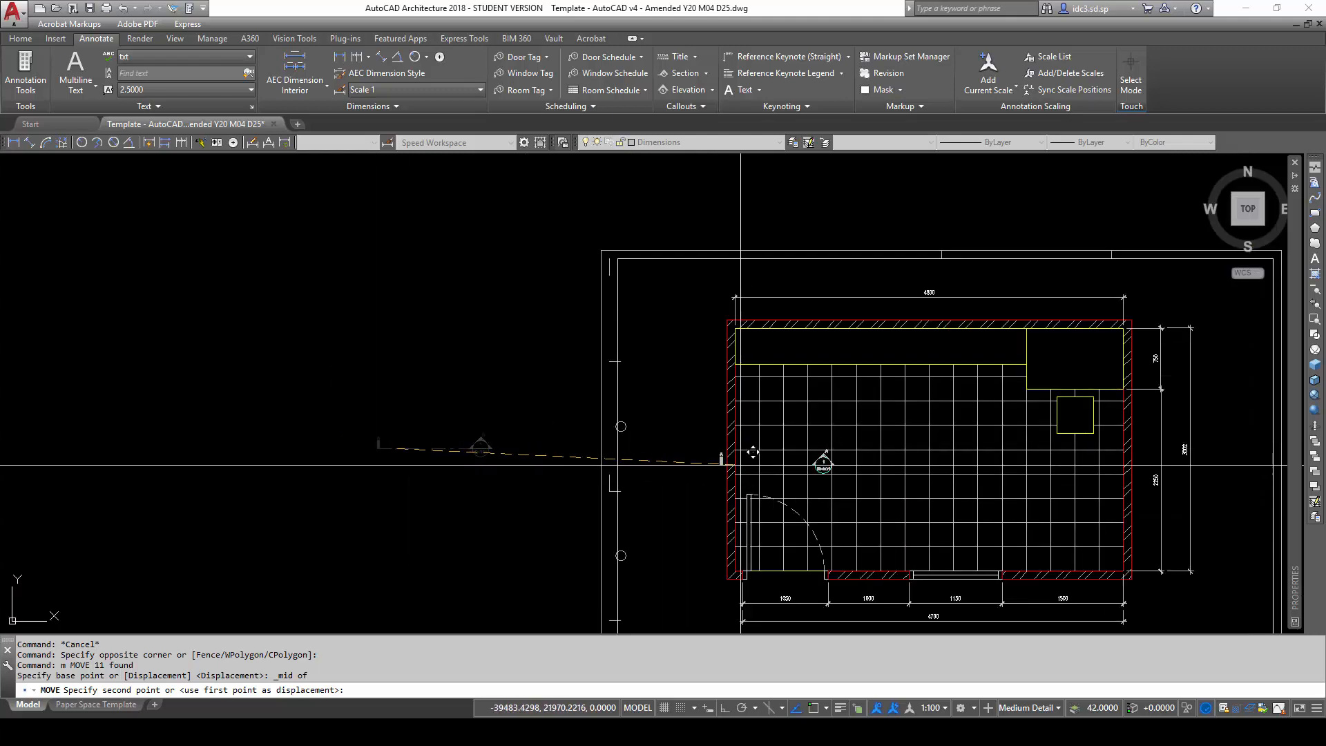
scroll(741, 464, up, 4)
shift+right_click(710, 416)
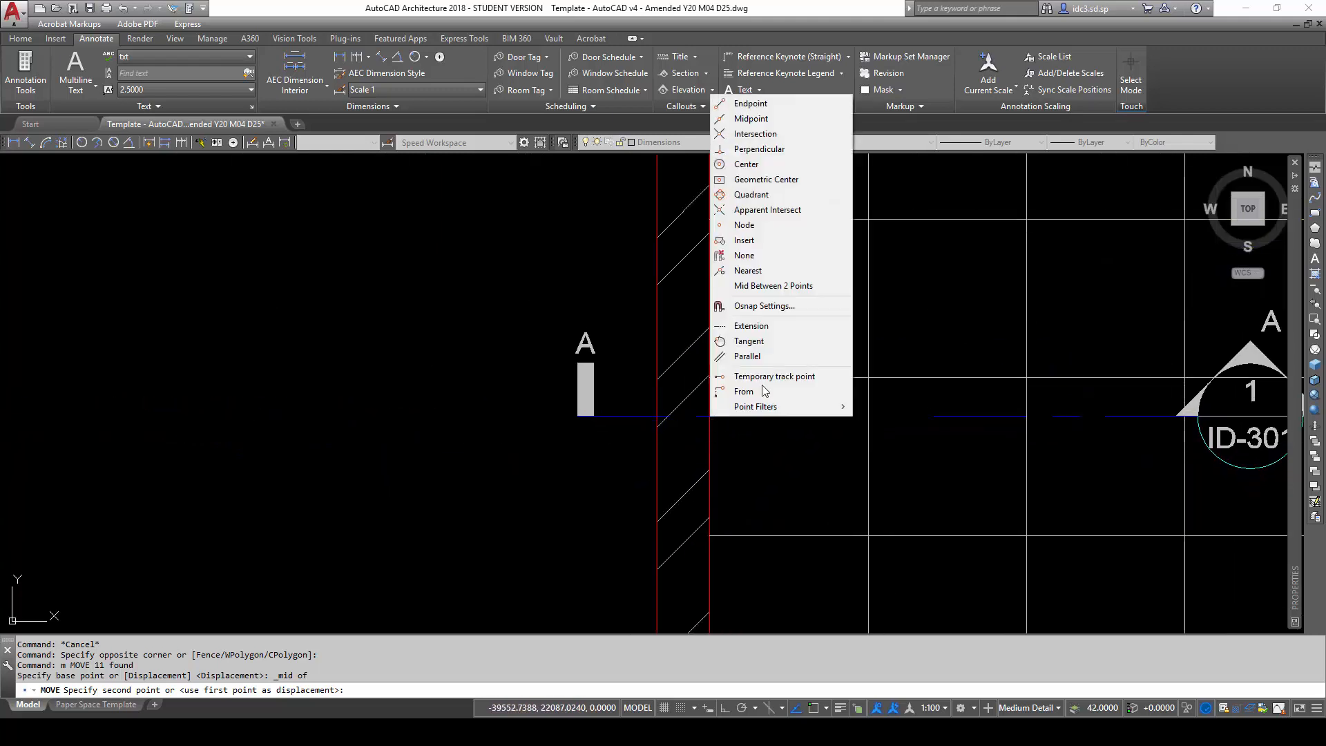
click(767, 273)
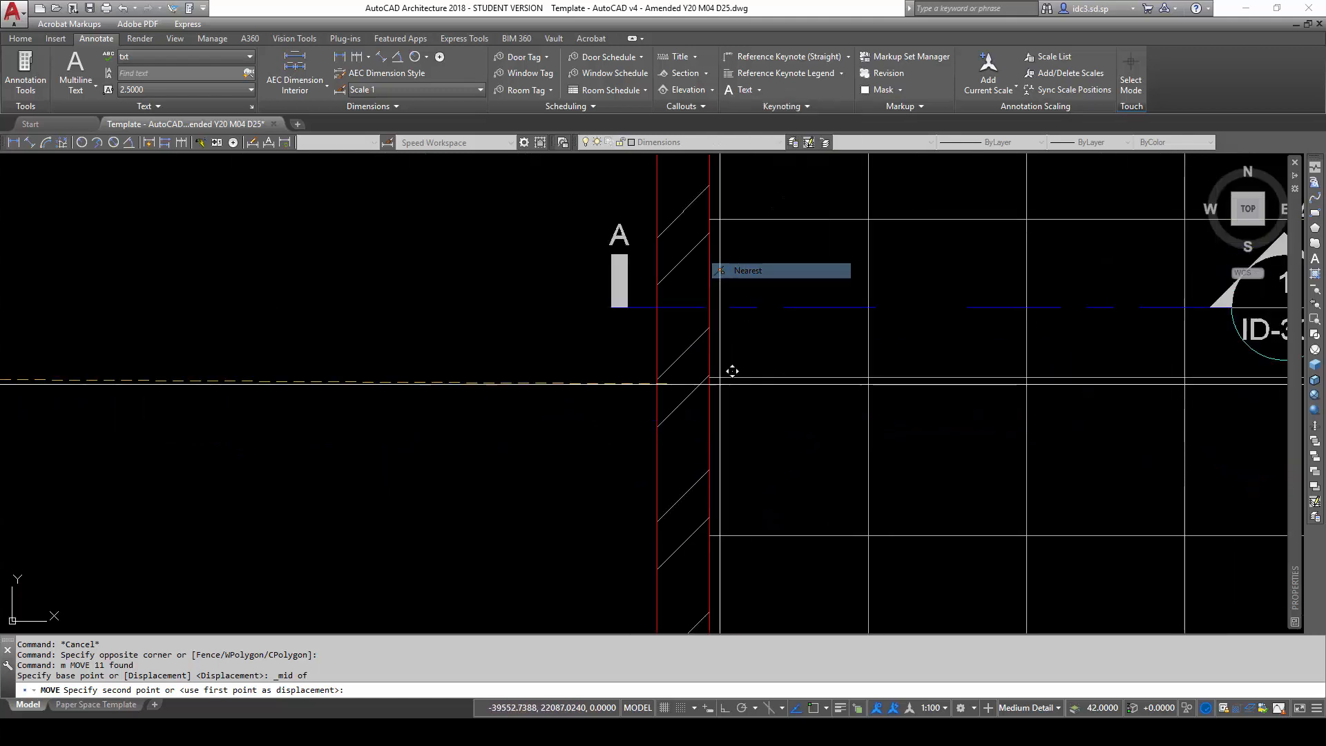
click(716, 434)
scroll(810, 481, down, 5)
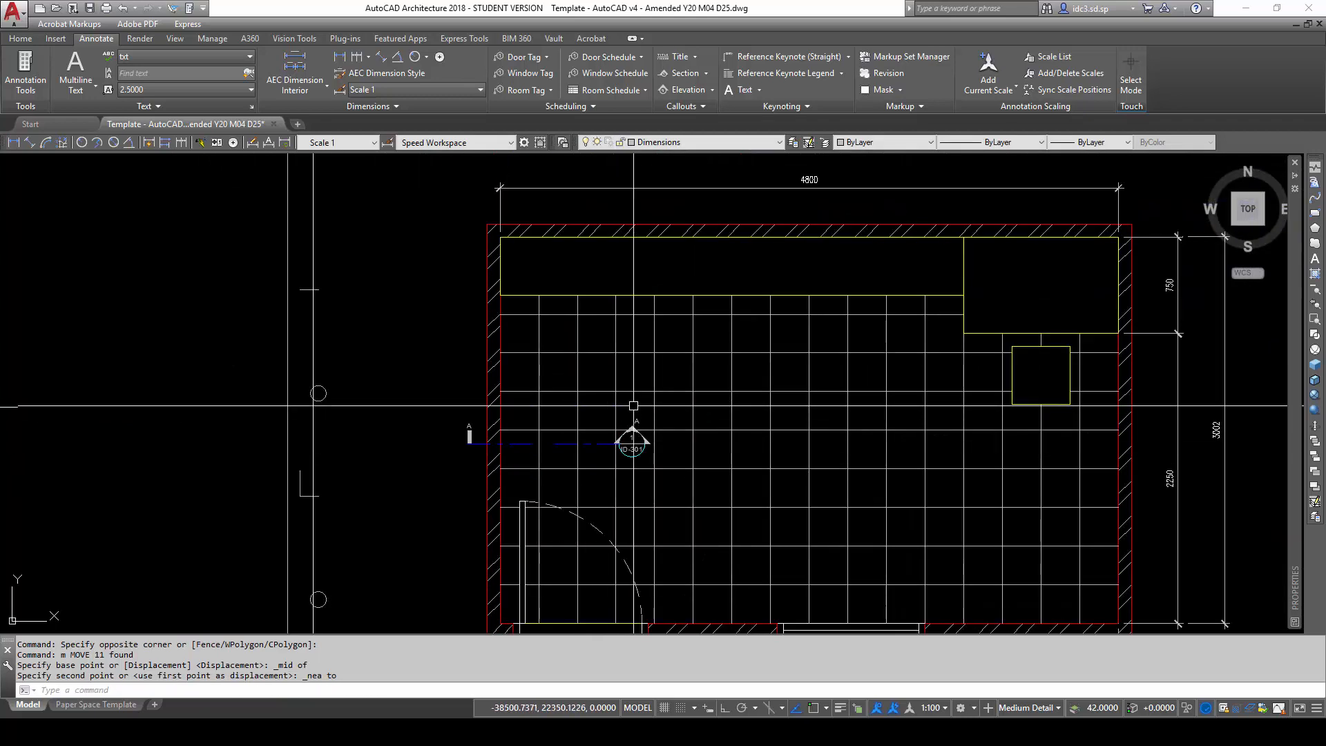
Move the section's right line segment with the ID-301 tag by its midpoint, perpendicular onto the right wall's inner face.
scroll(630, 444, up, 2)
click(542, 391)
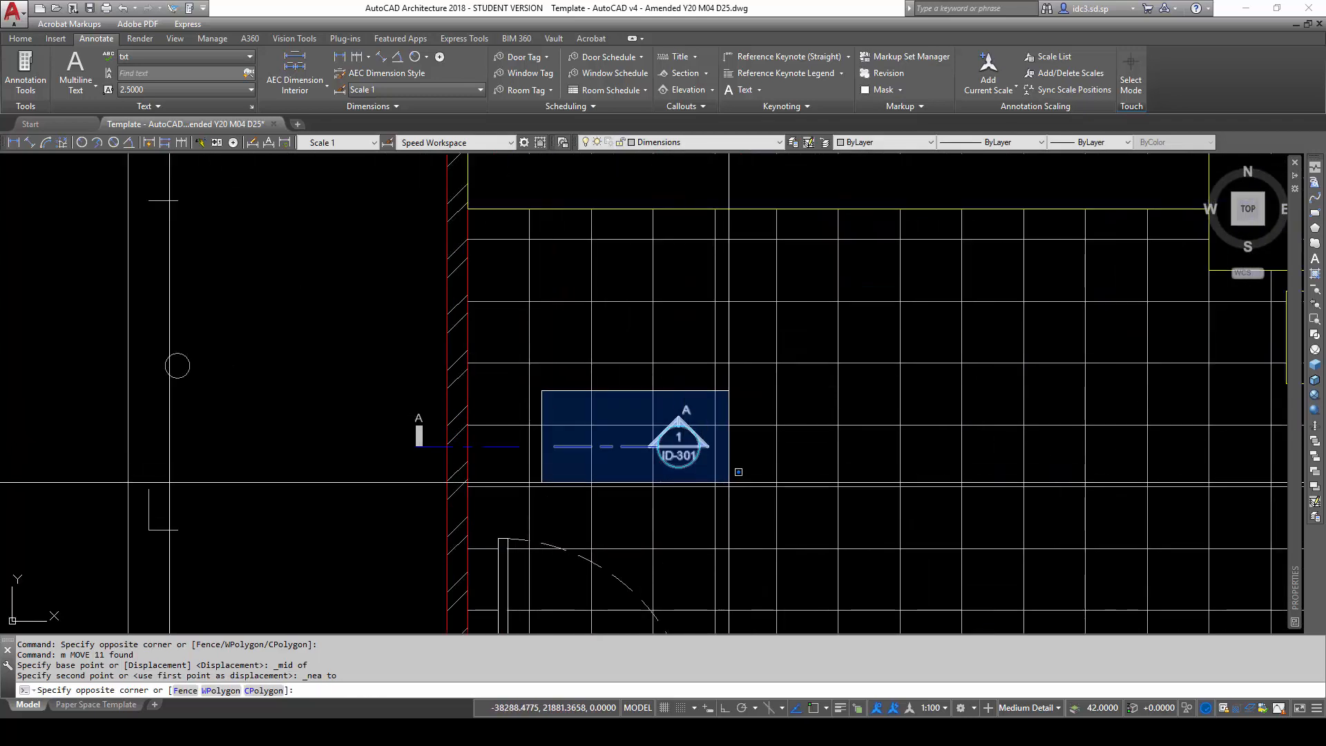
click(736, 476)
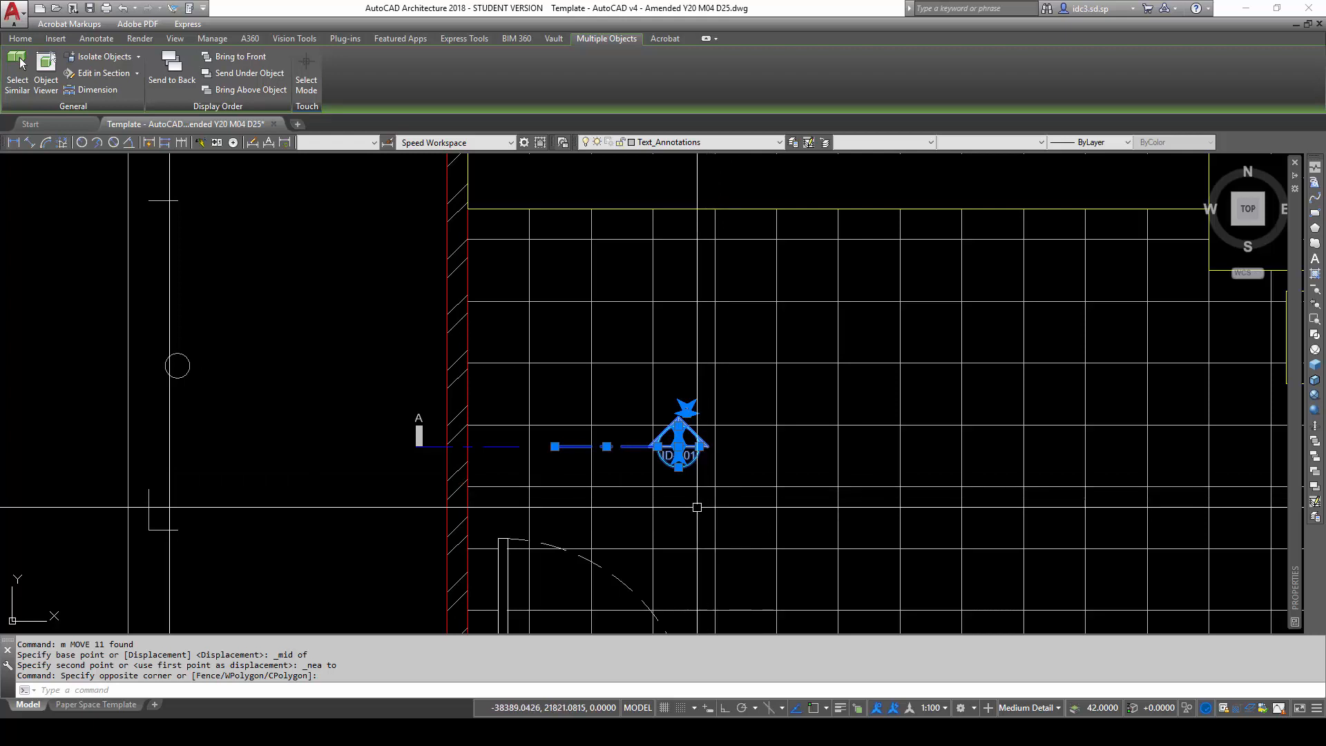
key(Return)
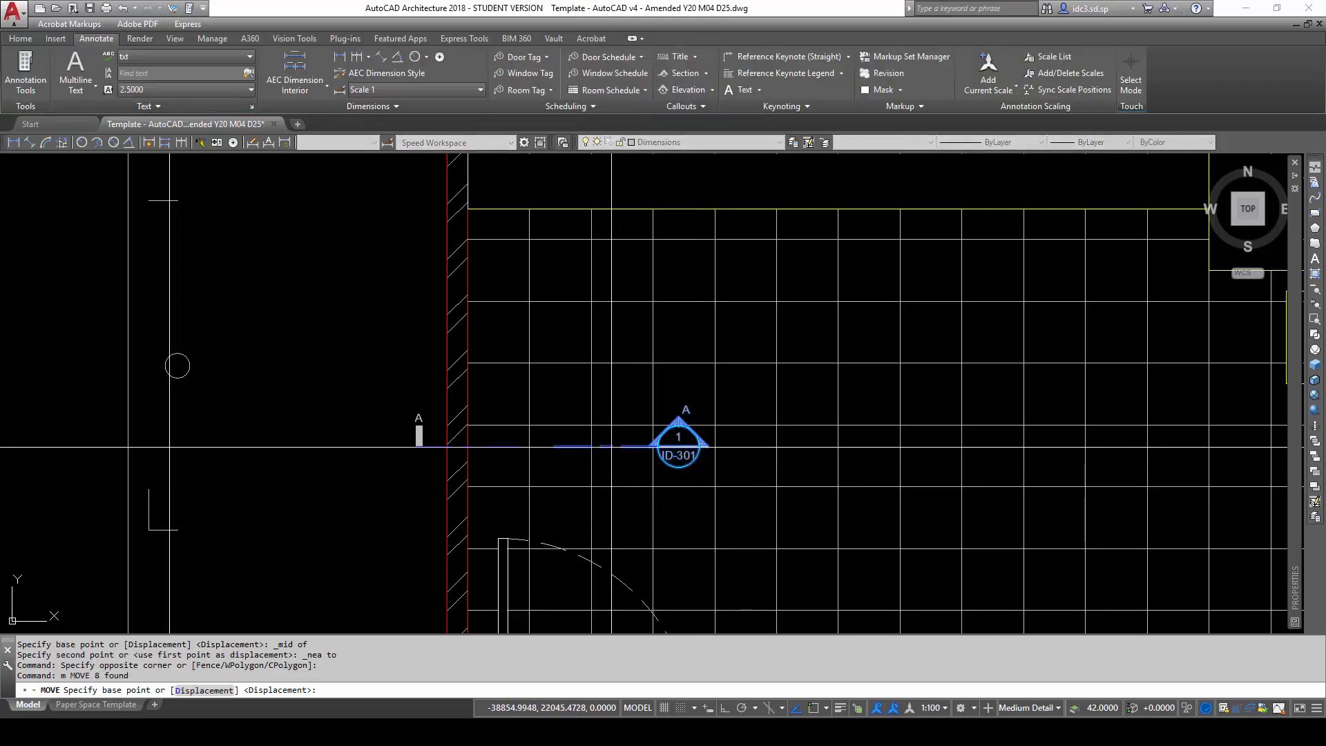
shift+right_click(620, 374)
click(658, 397)
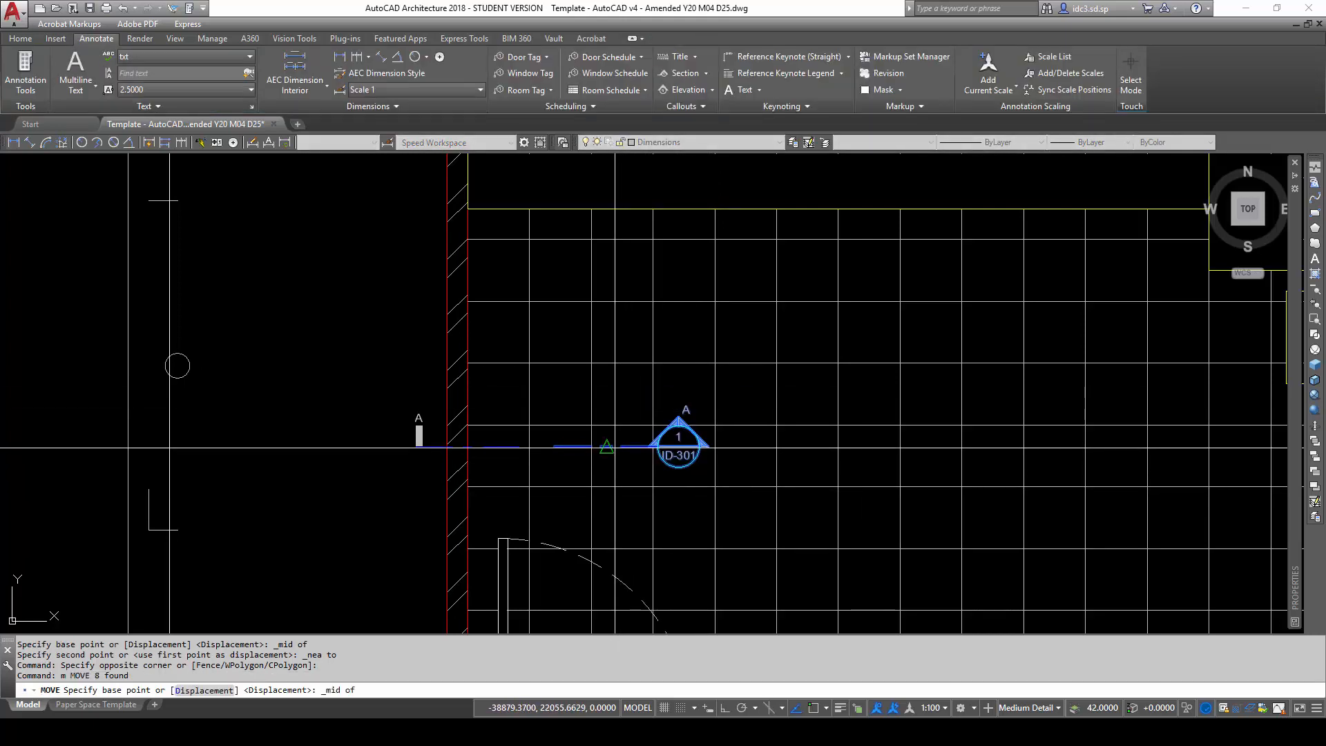
click(667, 446)
scroll(597, 458, down, 4)
scroll(888, 457, up, 4)
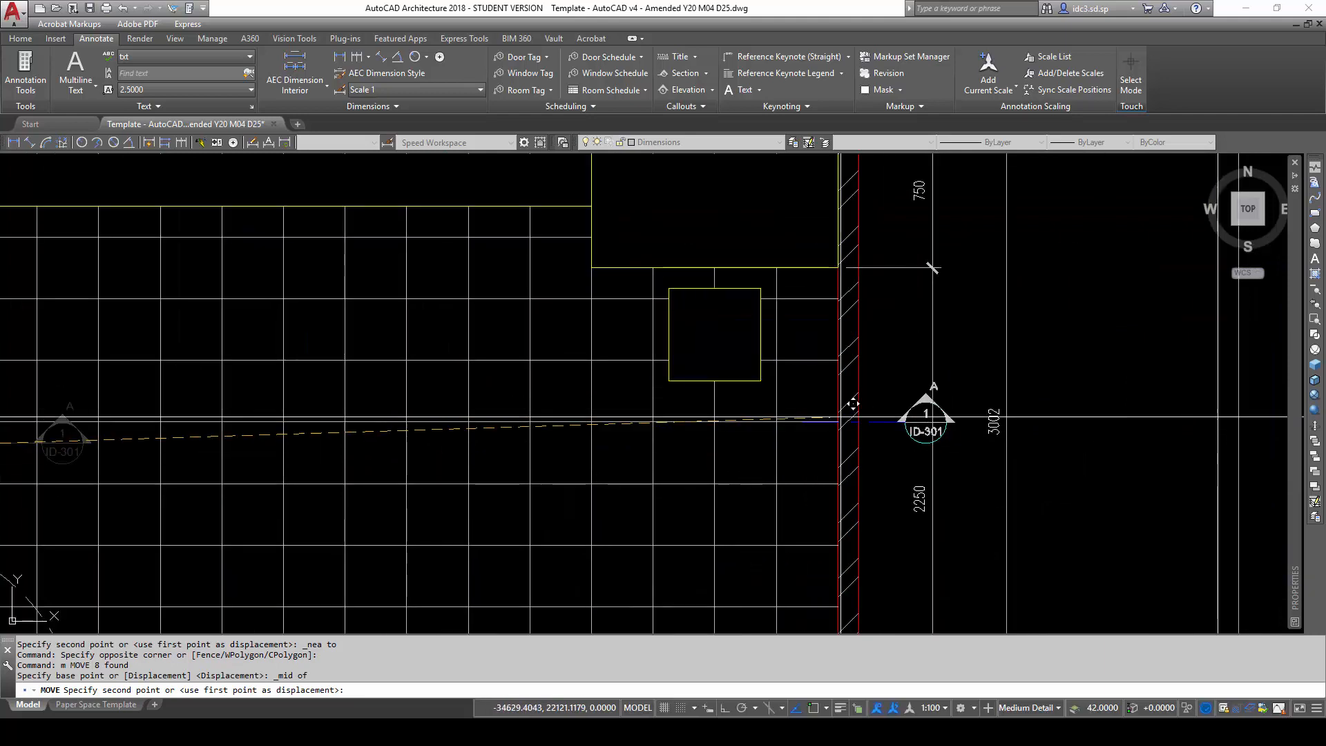
shift+right_click(830, 407)
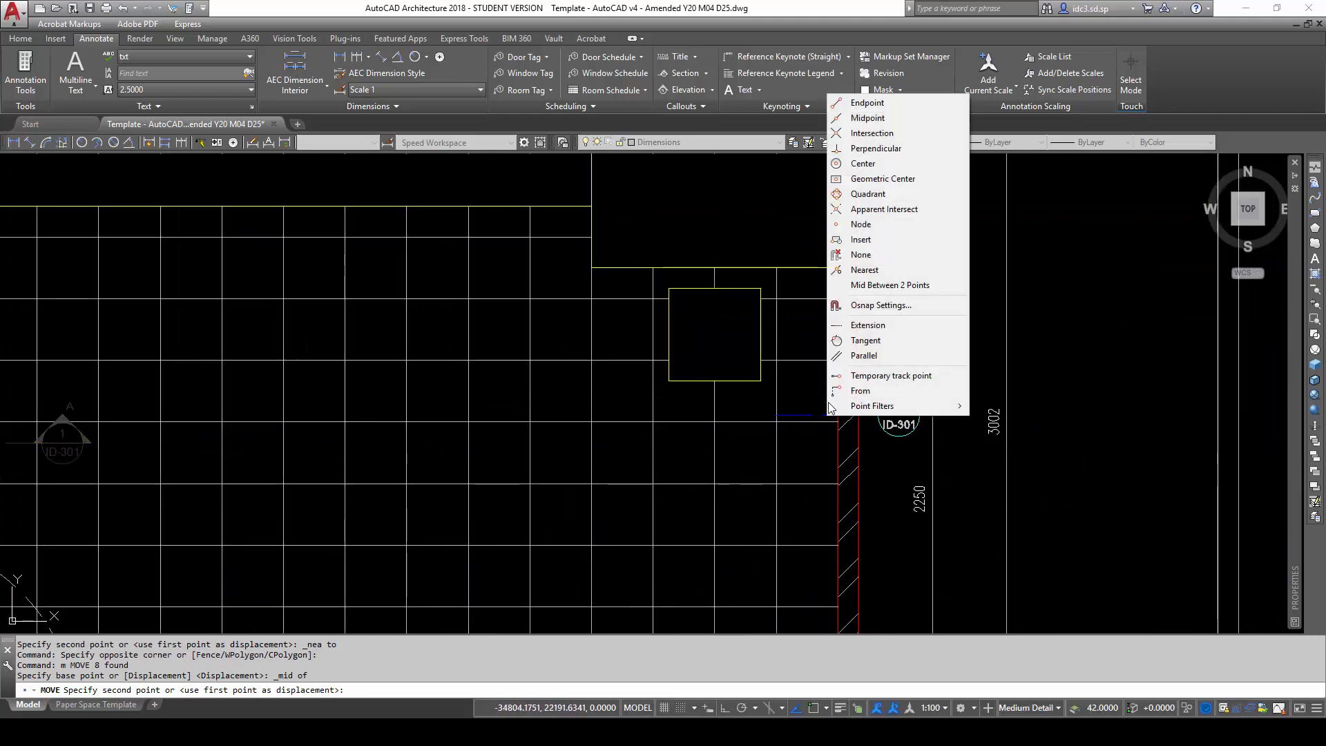
click(898, 155)
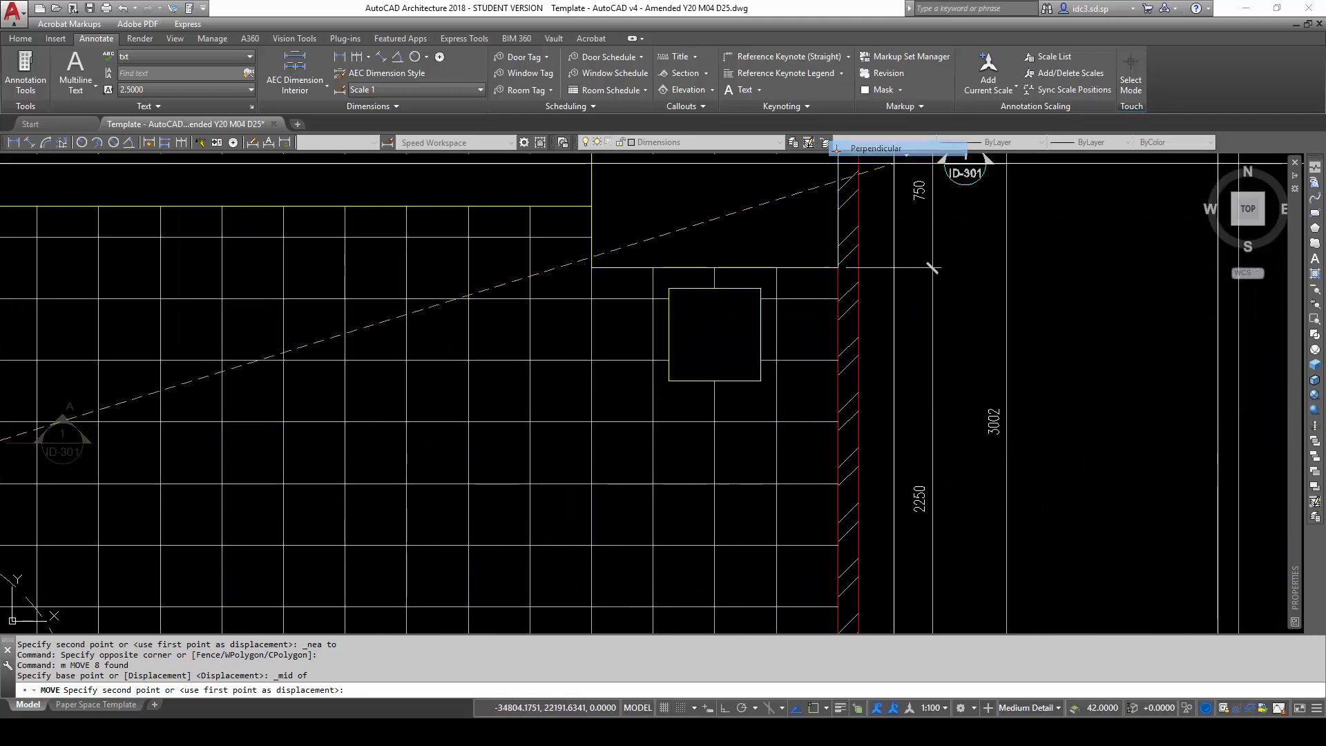
click(850, 429)
scroll(900, 441, down, 3)
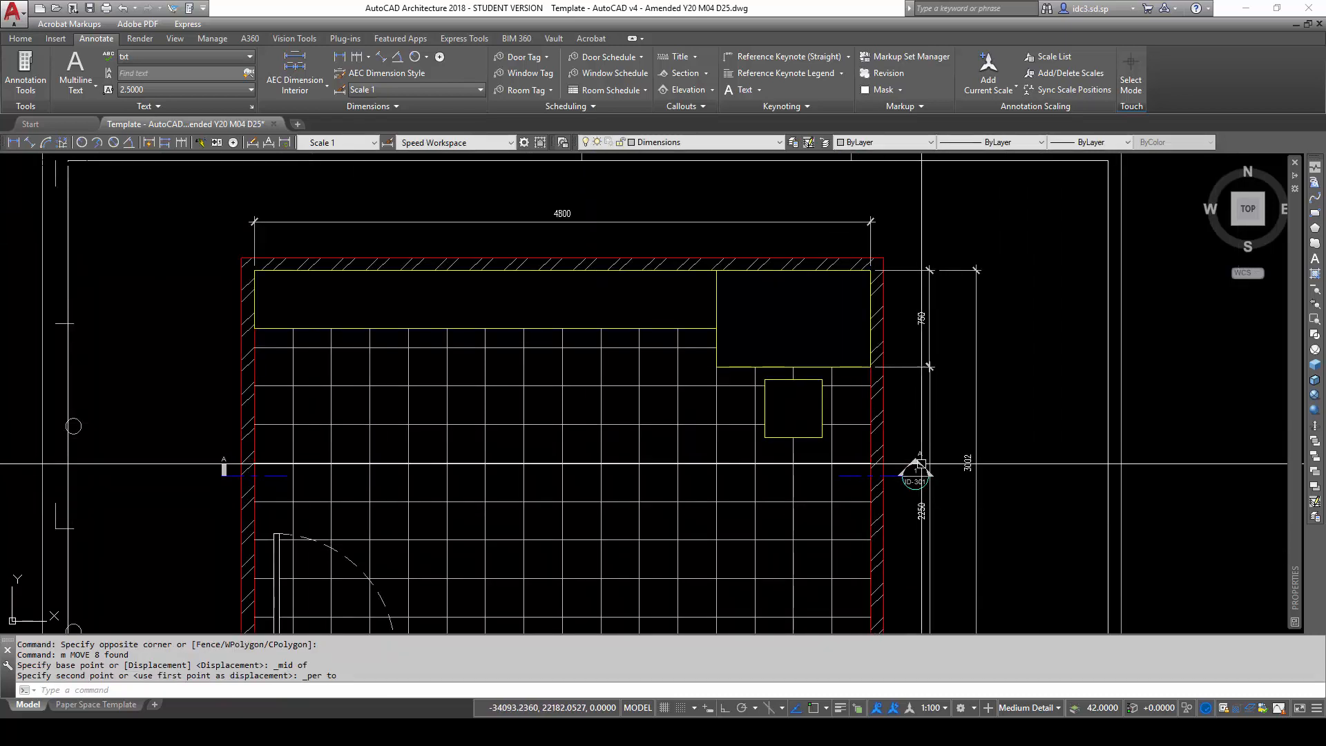
Stretch the 750, 2250 and 3002 dimensions horizontally about 104 mm away from the right wall, leaving the ID-301 section tag in place.
scroll(795, 376, up, 4)
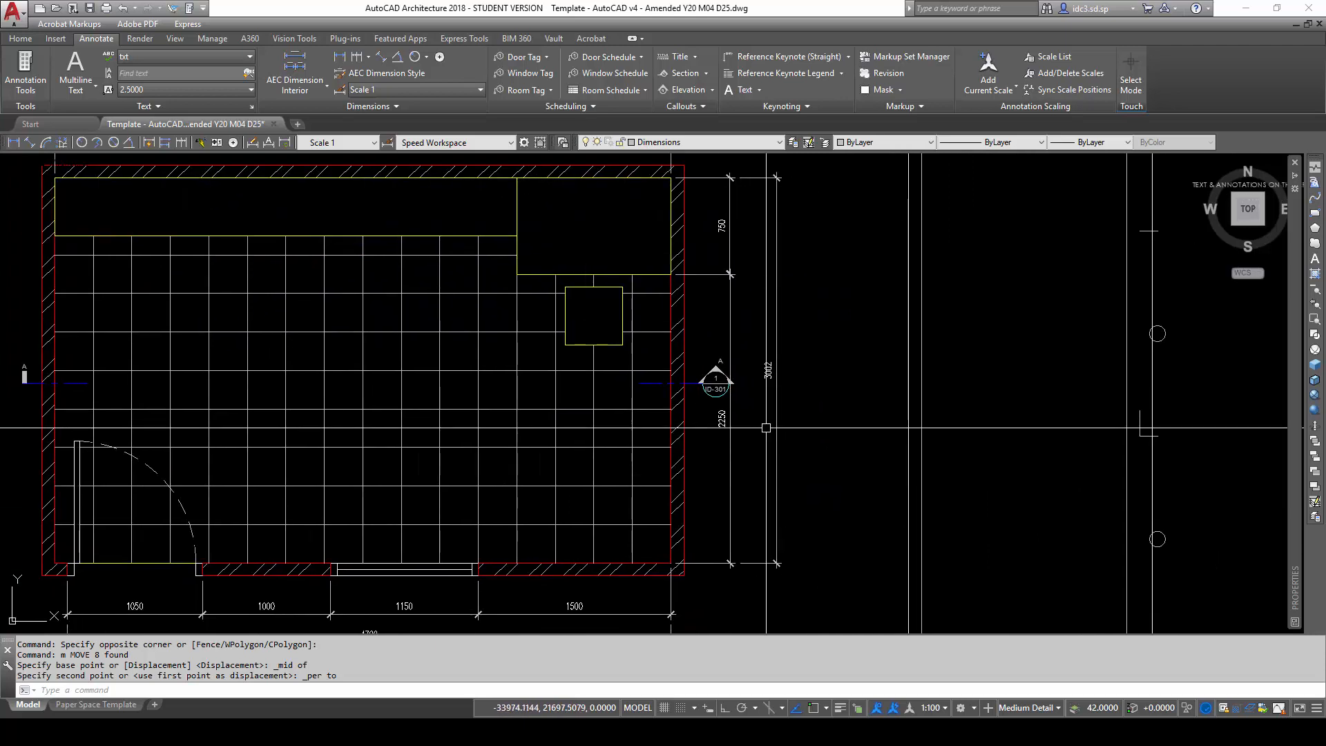
scroll(726, 376, up, 2)
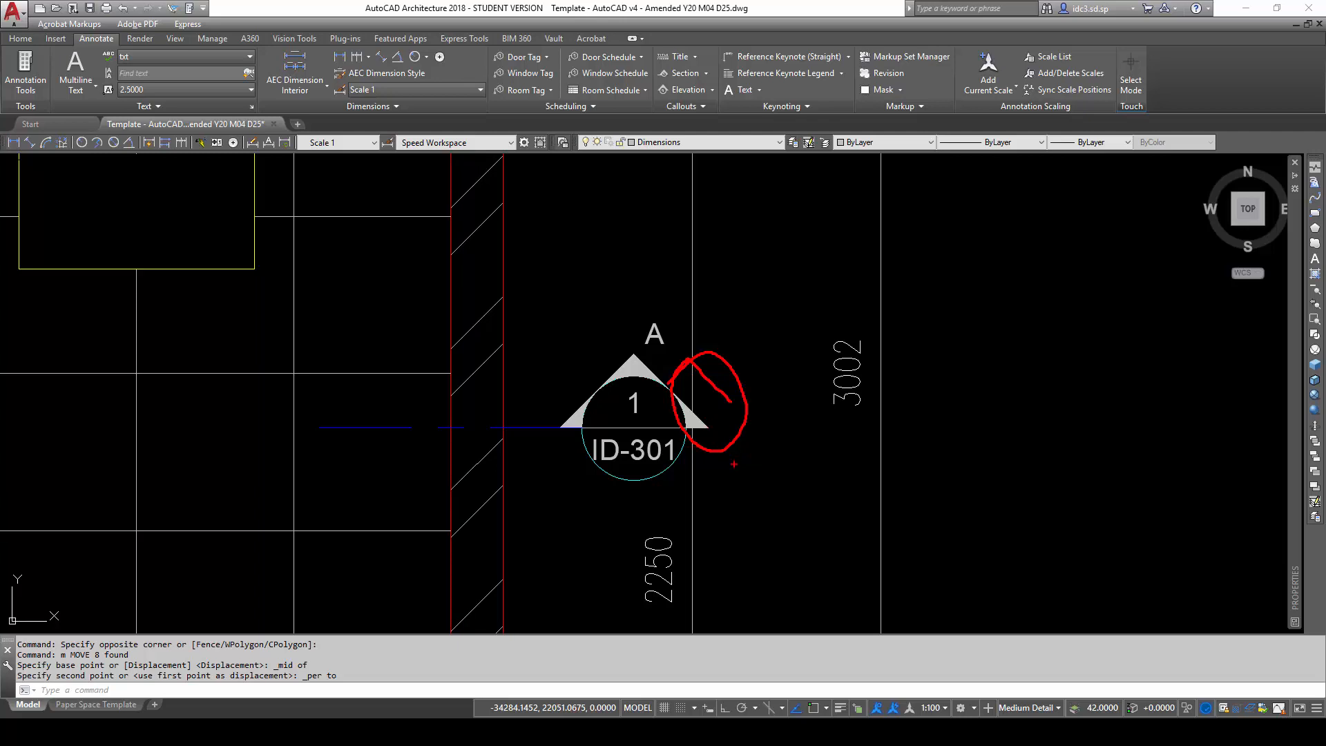
key(Escape)
key(Escape)
scroll(734, 465, down, 8)
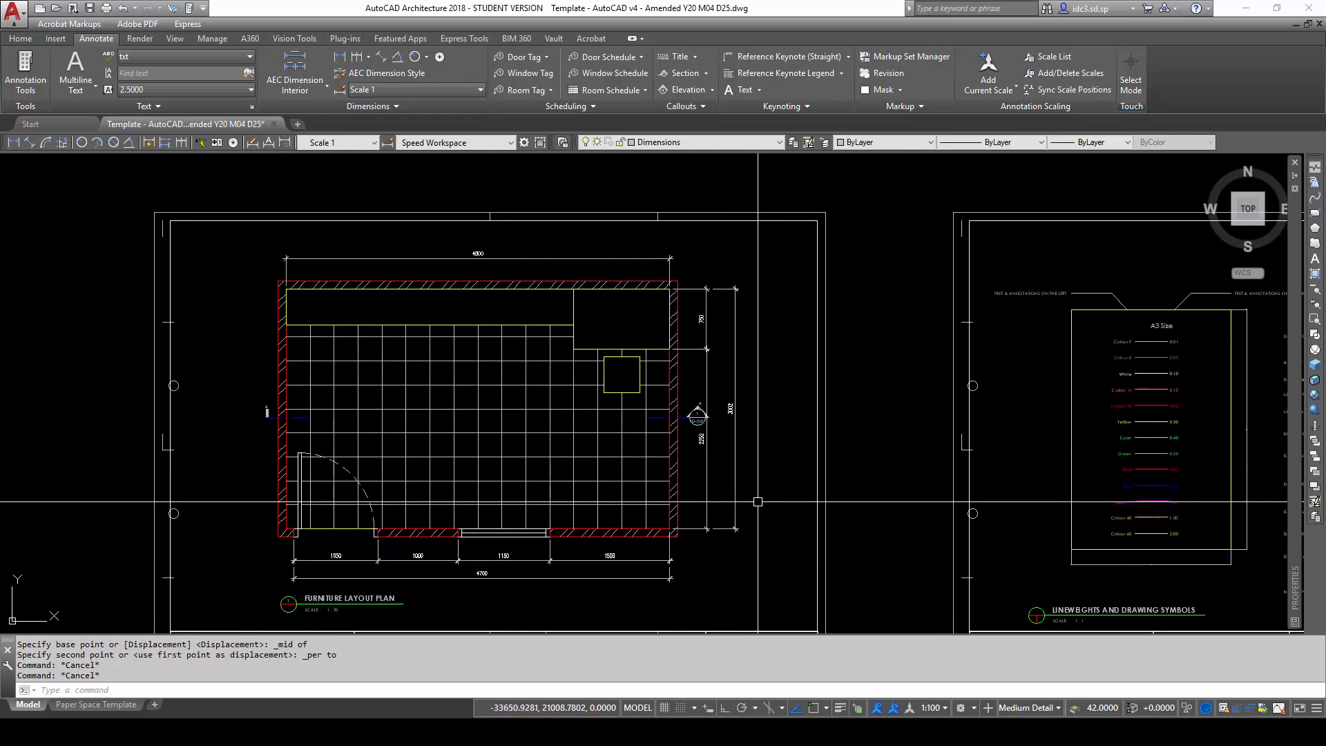
text(s)
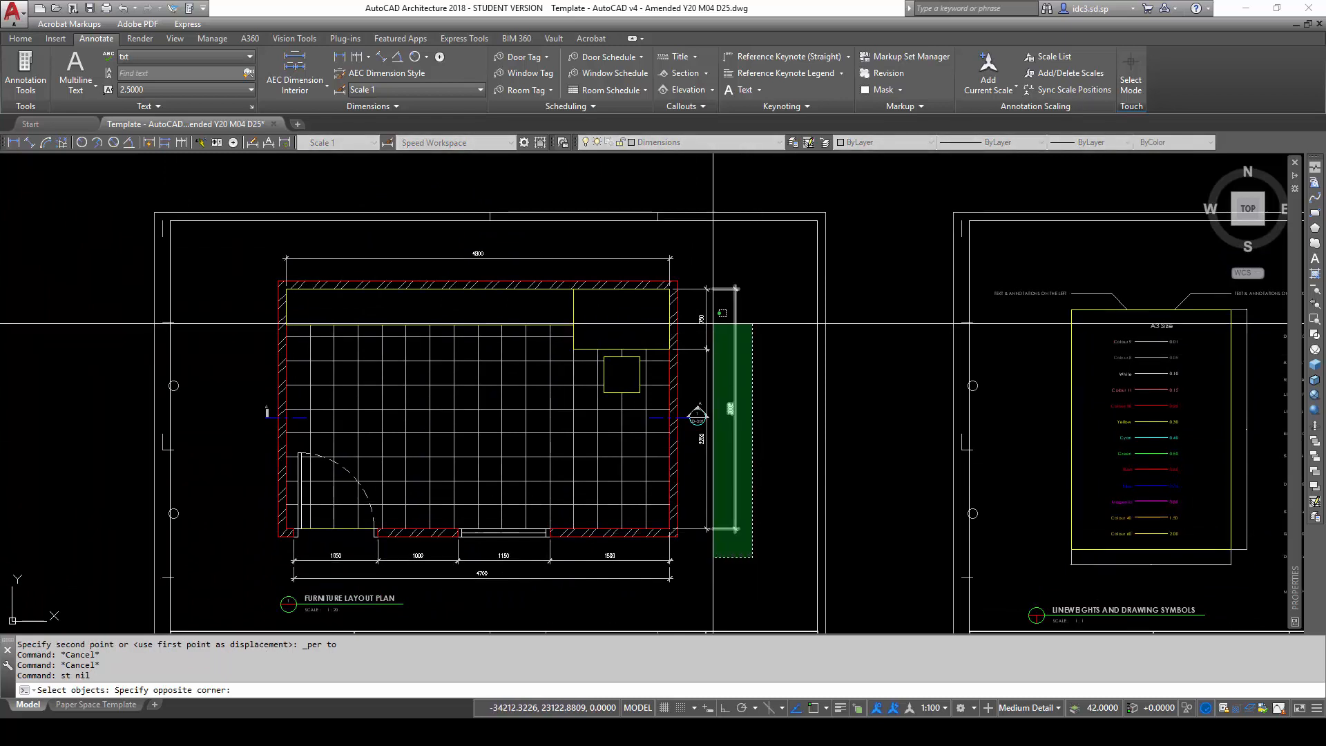
click(705, 273)
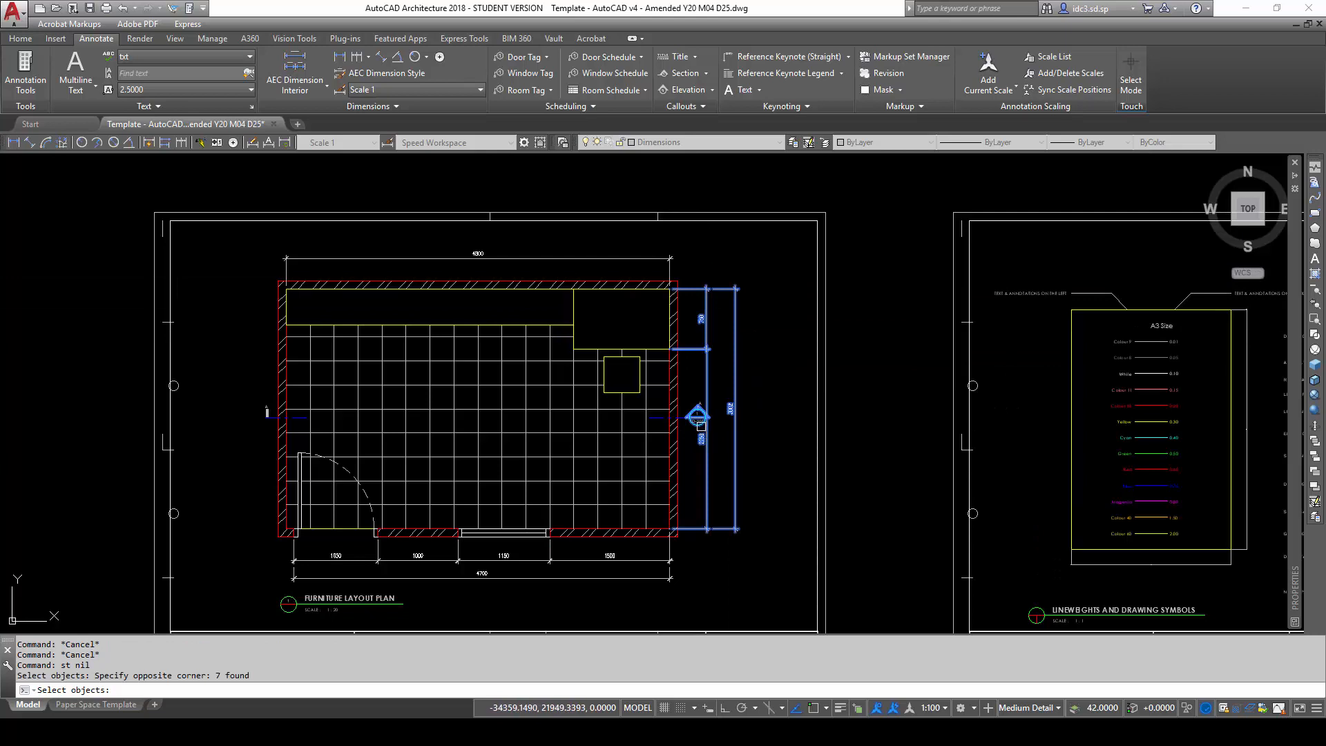
shift+click(688, 399)
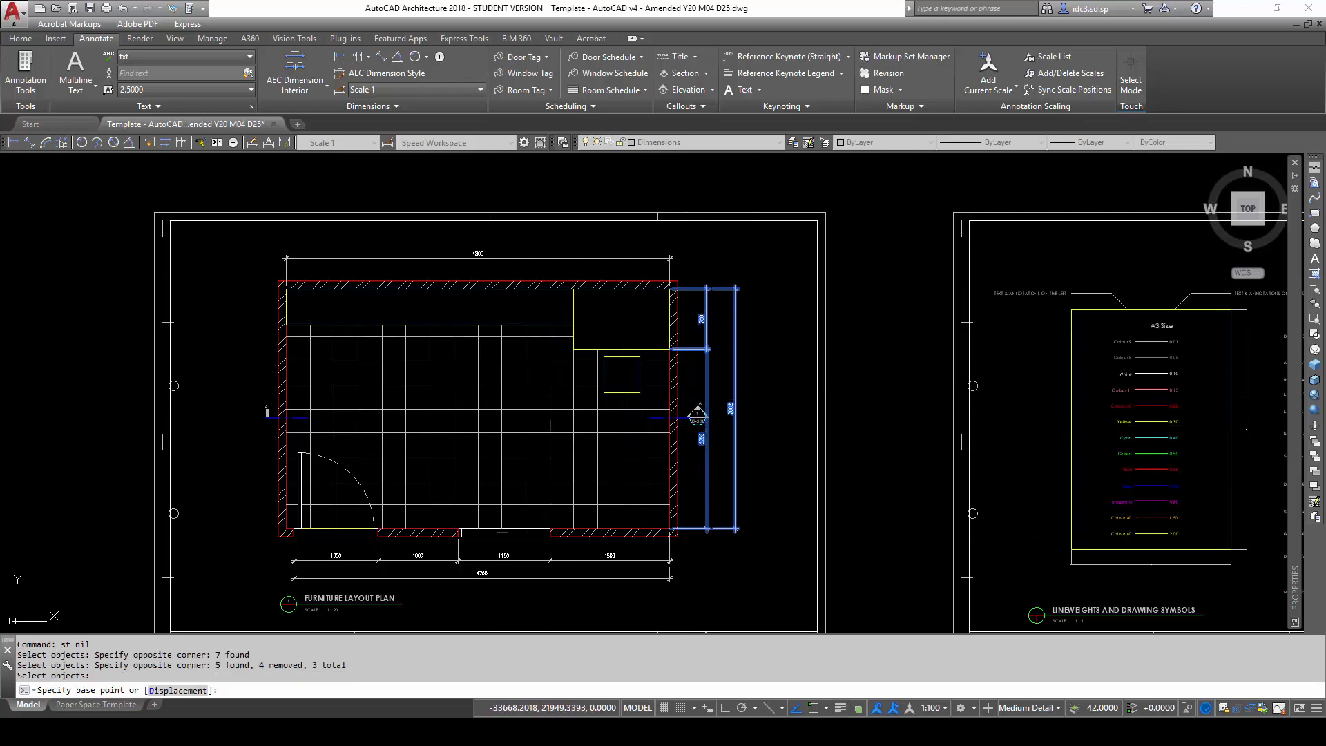
click(754, 423)
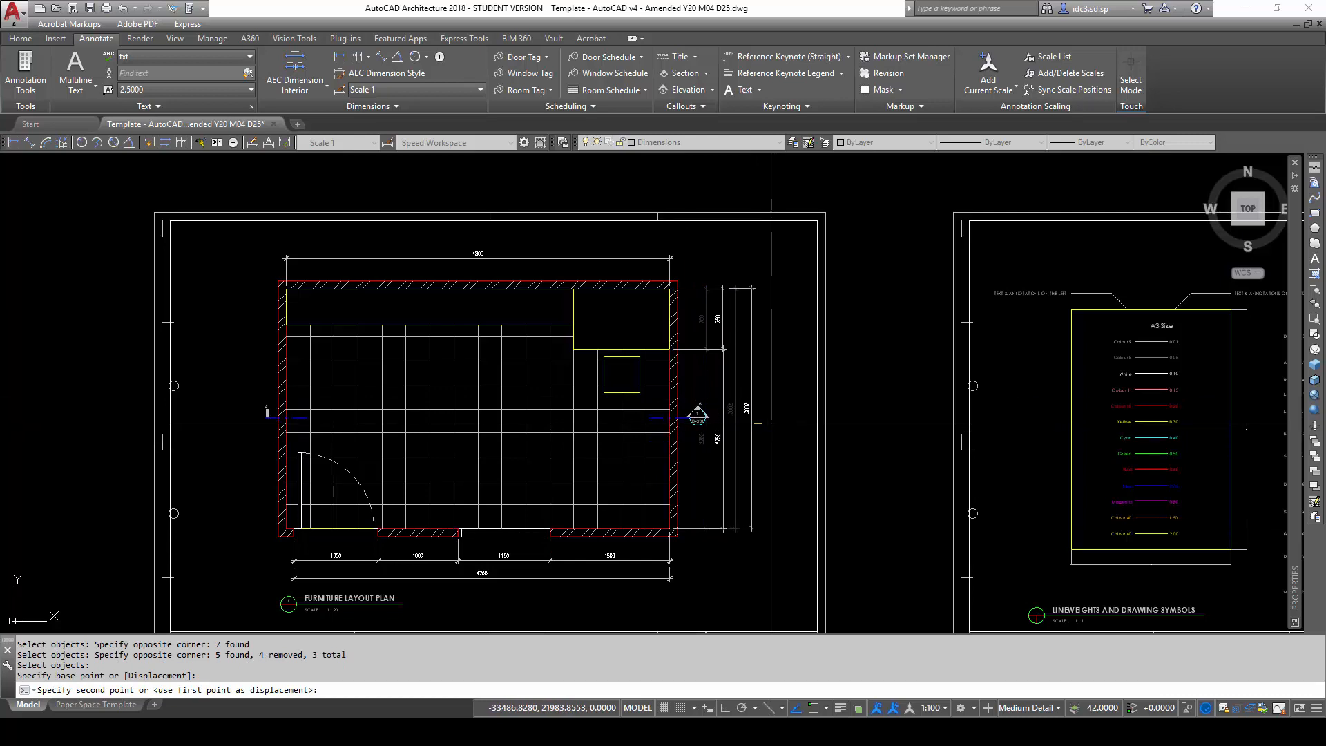
key(F8)
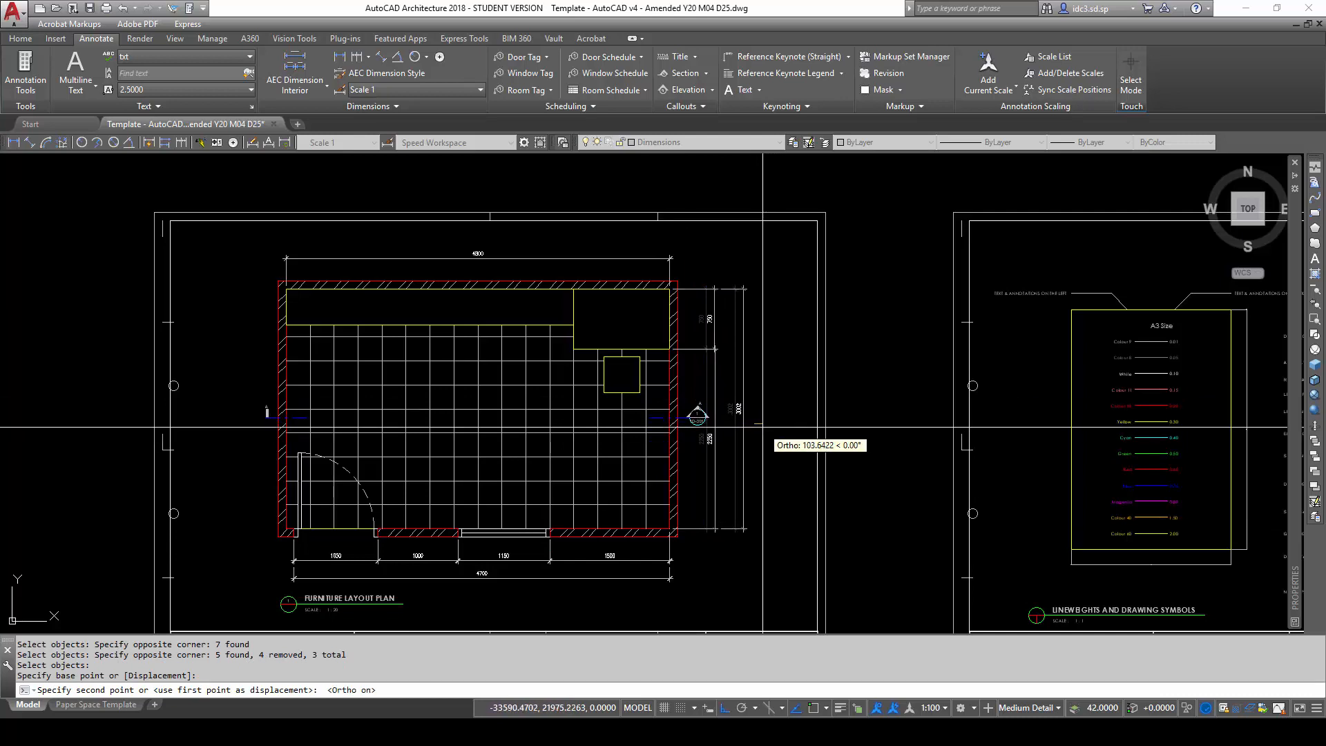
click(762, 428)
key(F8)
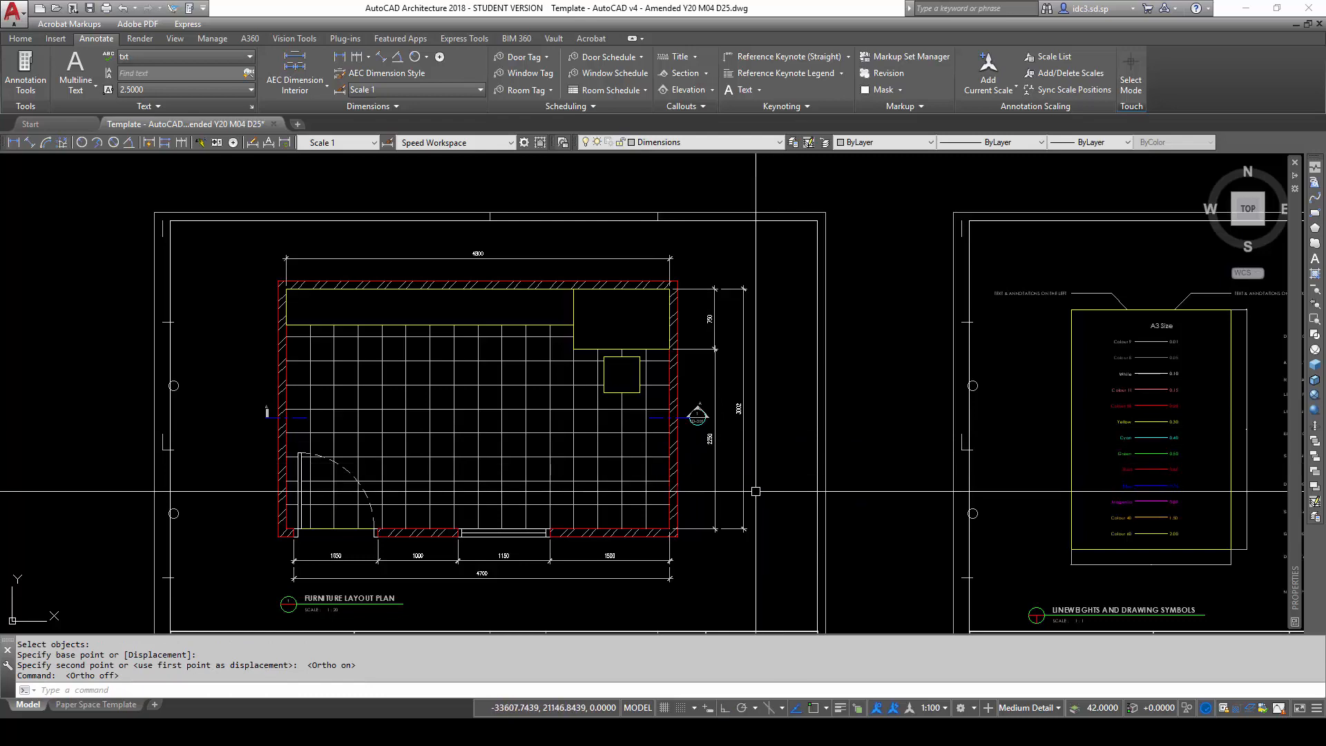
Check the section A marks on both side walls and the clearance between the ID-301 tag and the vertical dimensions.
scroll(716, 463, up, 7)
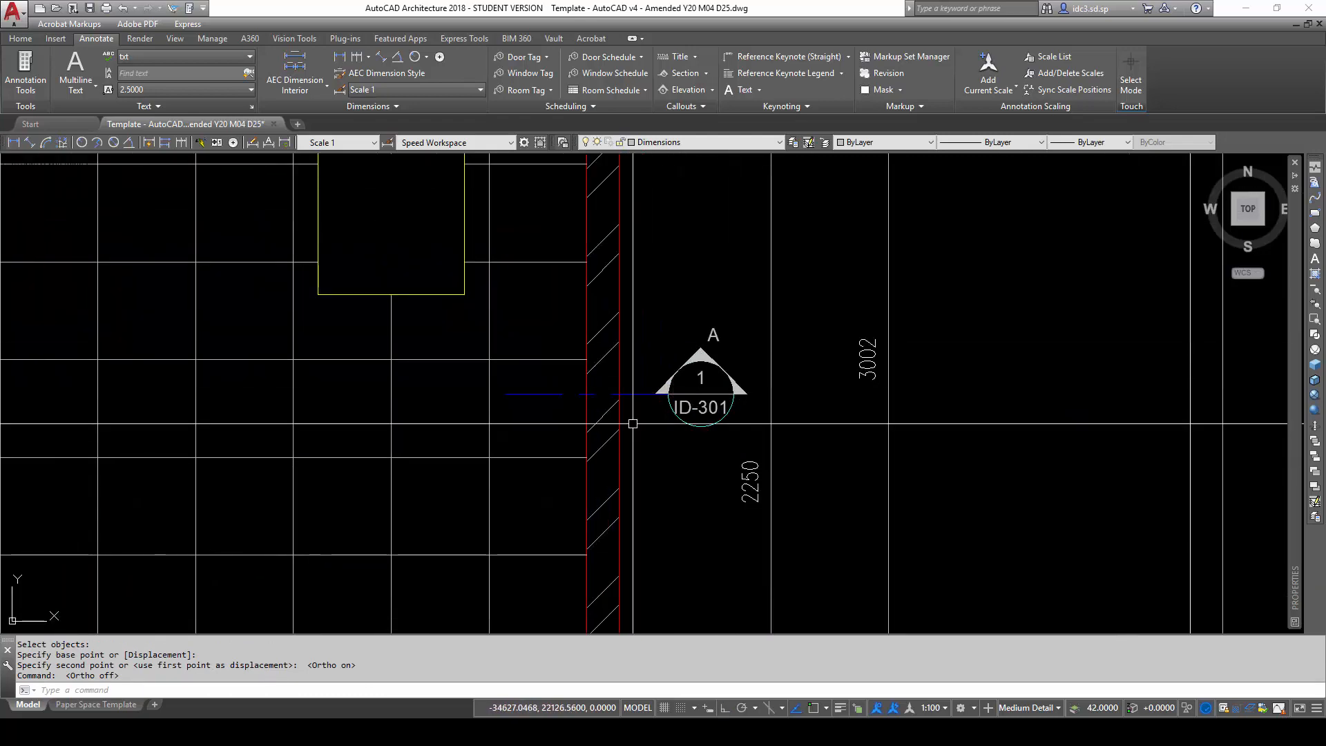
scroll(830, 468, down, 3)
scroll(829, 470, down, 3)
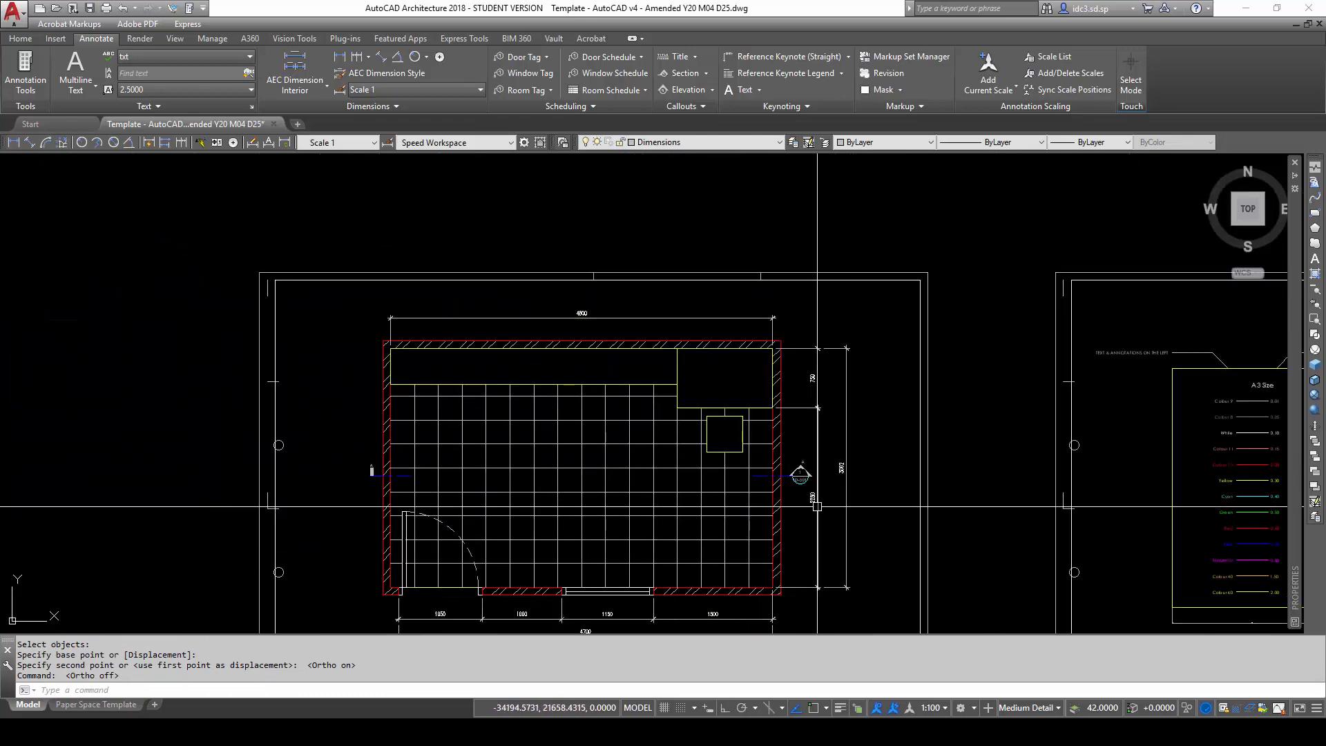
middle_drag(826, 487, 845, 465)
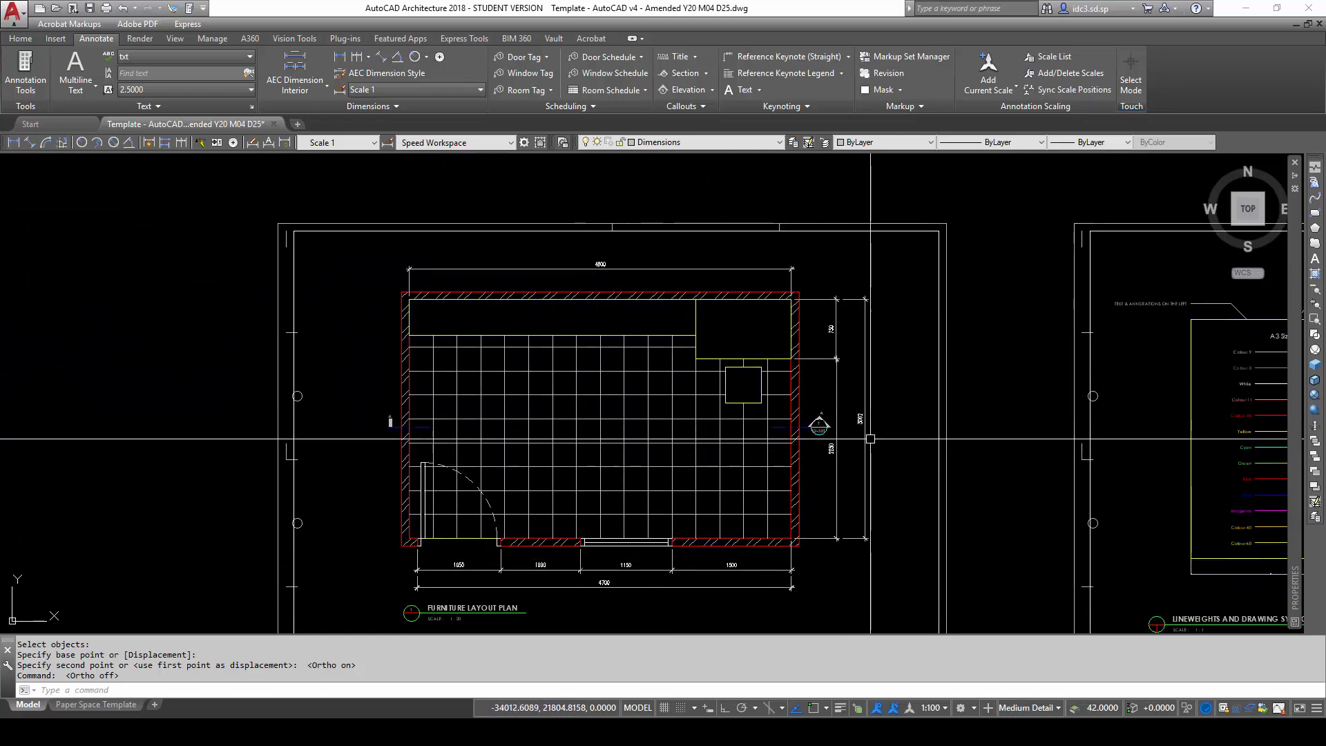
scroll(835, 448, up, 5)
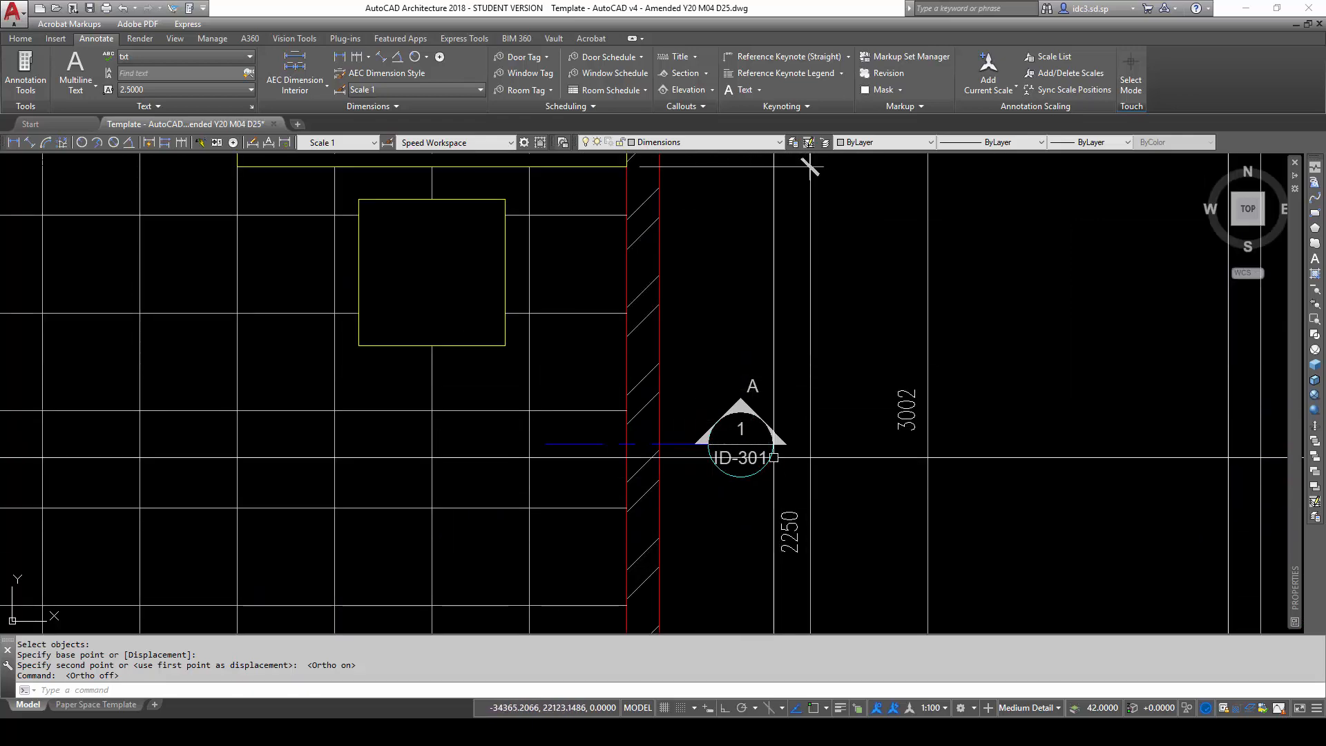
scroll(806, 463, down, 5)
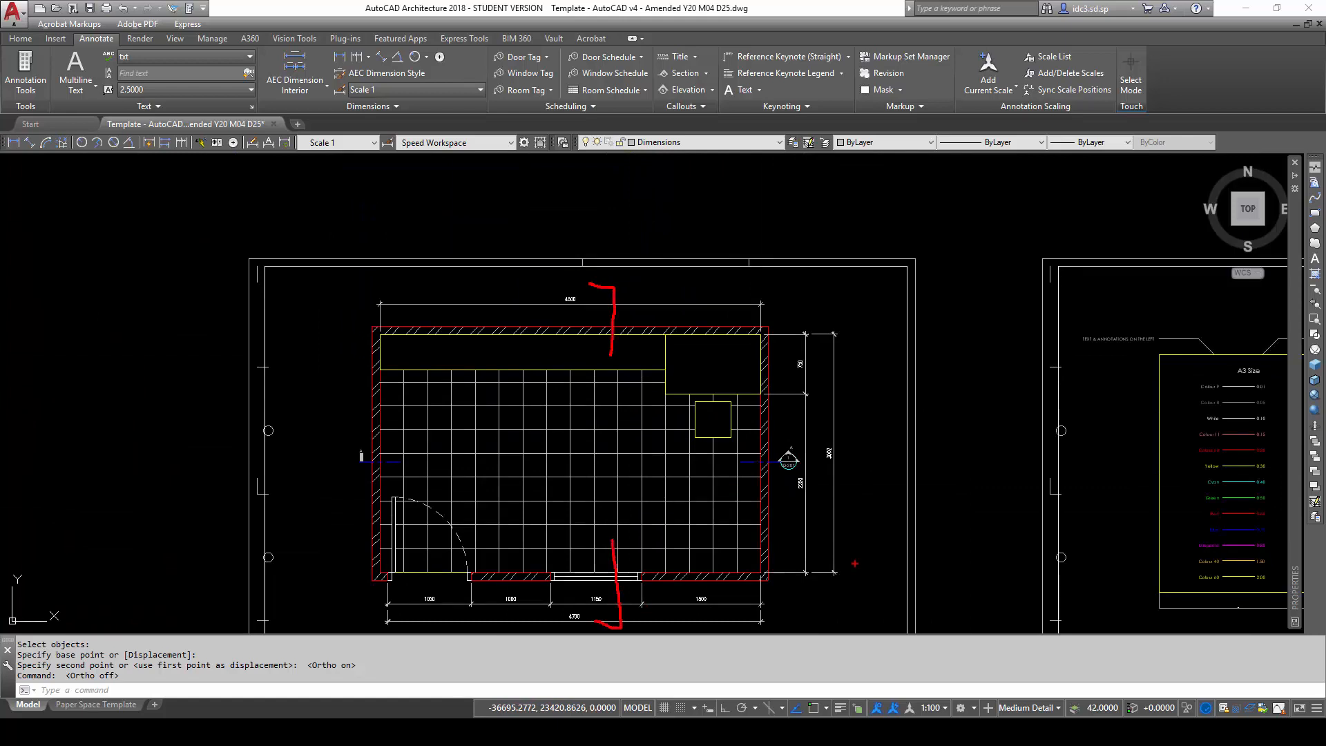
key(Escape)
key(Escape)
Copy the section indication with the ID-301 tag from the symbols sheet again to the empty area left of the floor plan sheet.
scroll(622, 362, down, 3)
scroll(917, 403, up, 8)
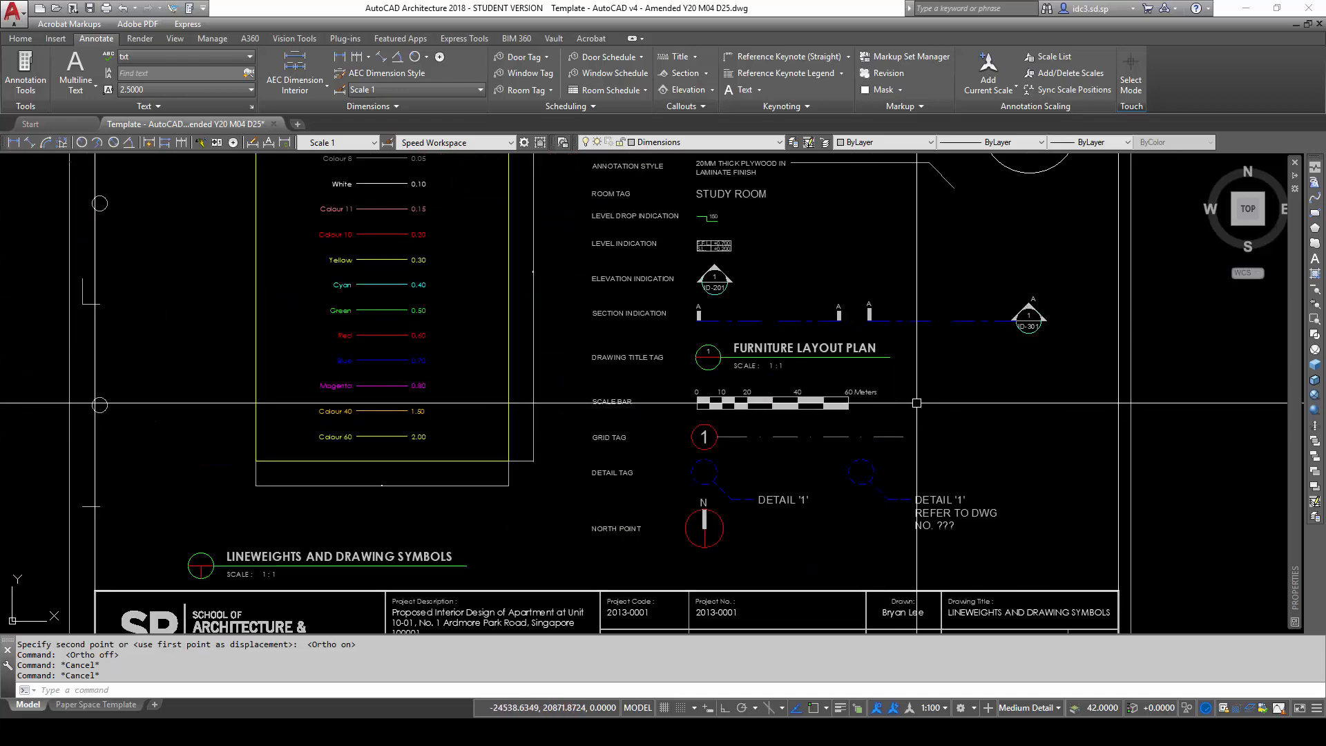
click(855, 275)
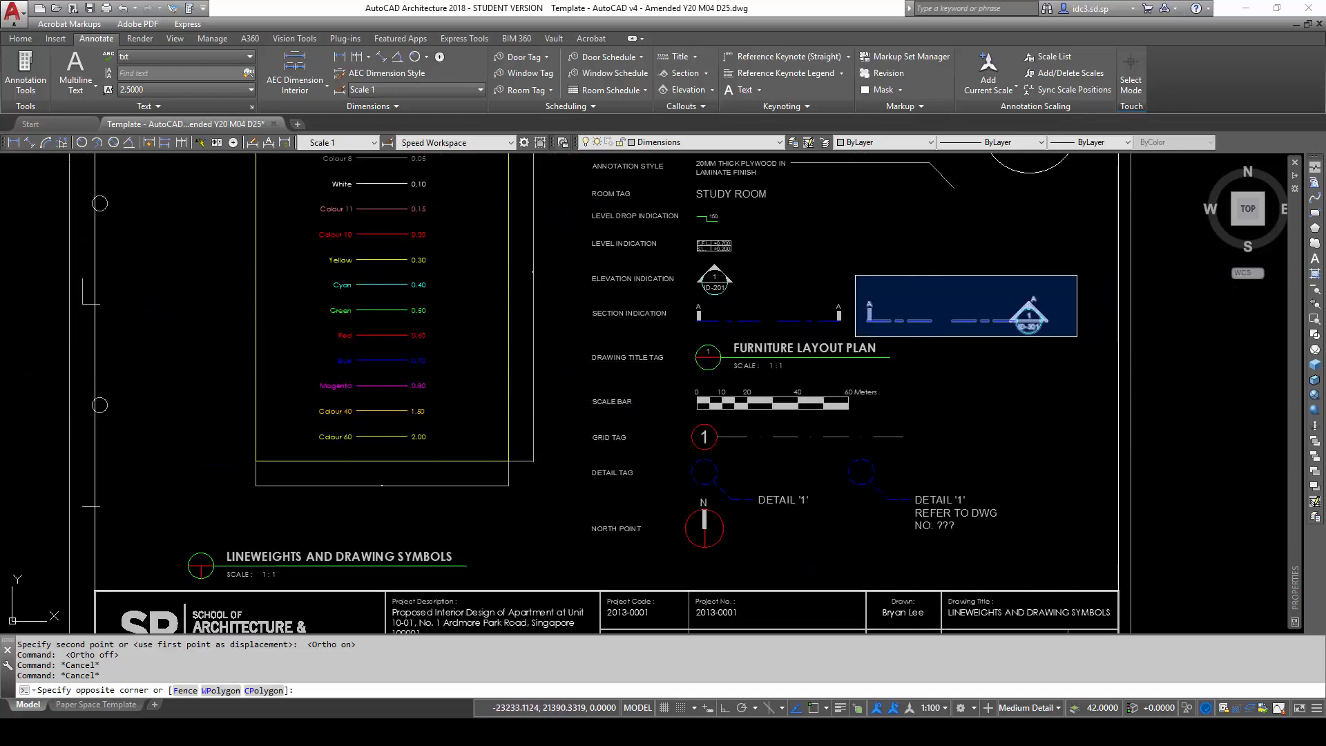
click(1080, 365)
text(c)
key(Return)
click(931, 326)
scroll(578, 399, down, 6)
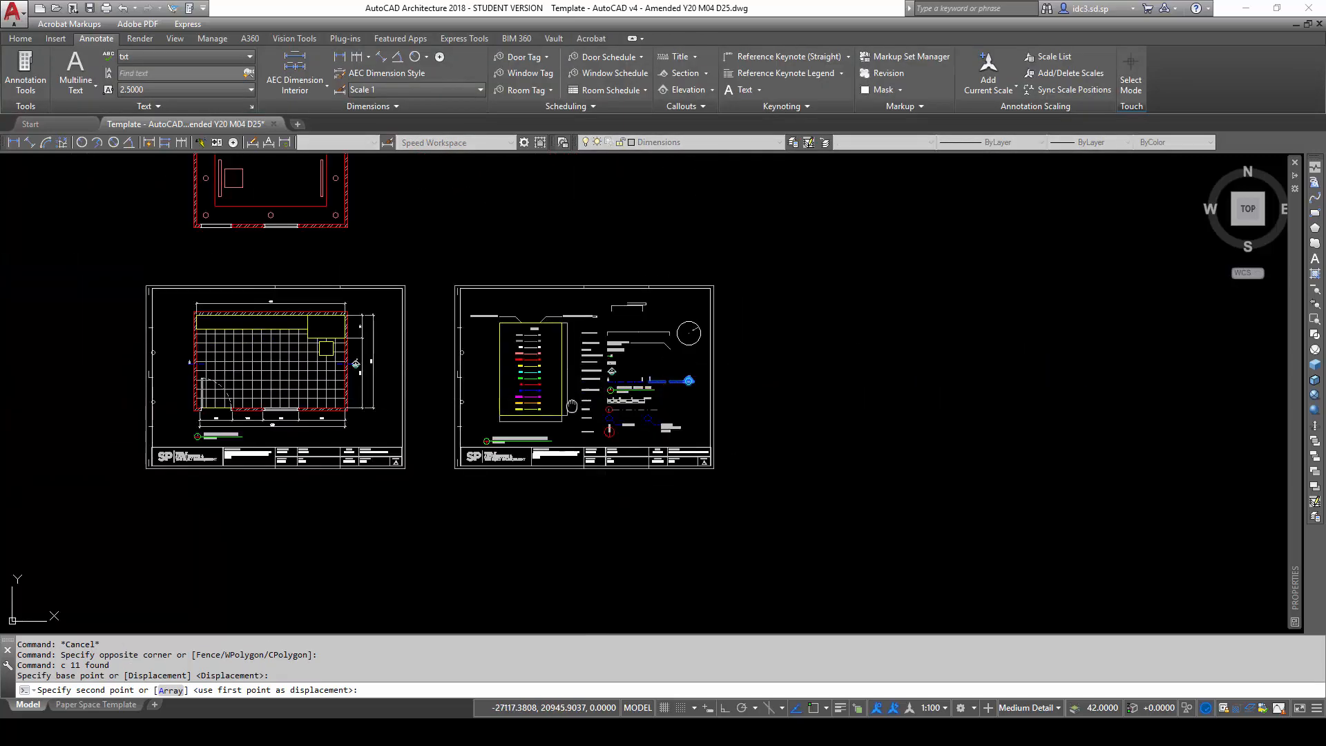
middle_drag(574, 397, 1032, 362)
scroll(573, 357, up, 3)
click(545, 350)
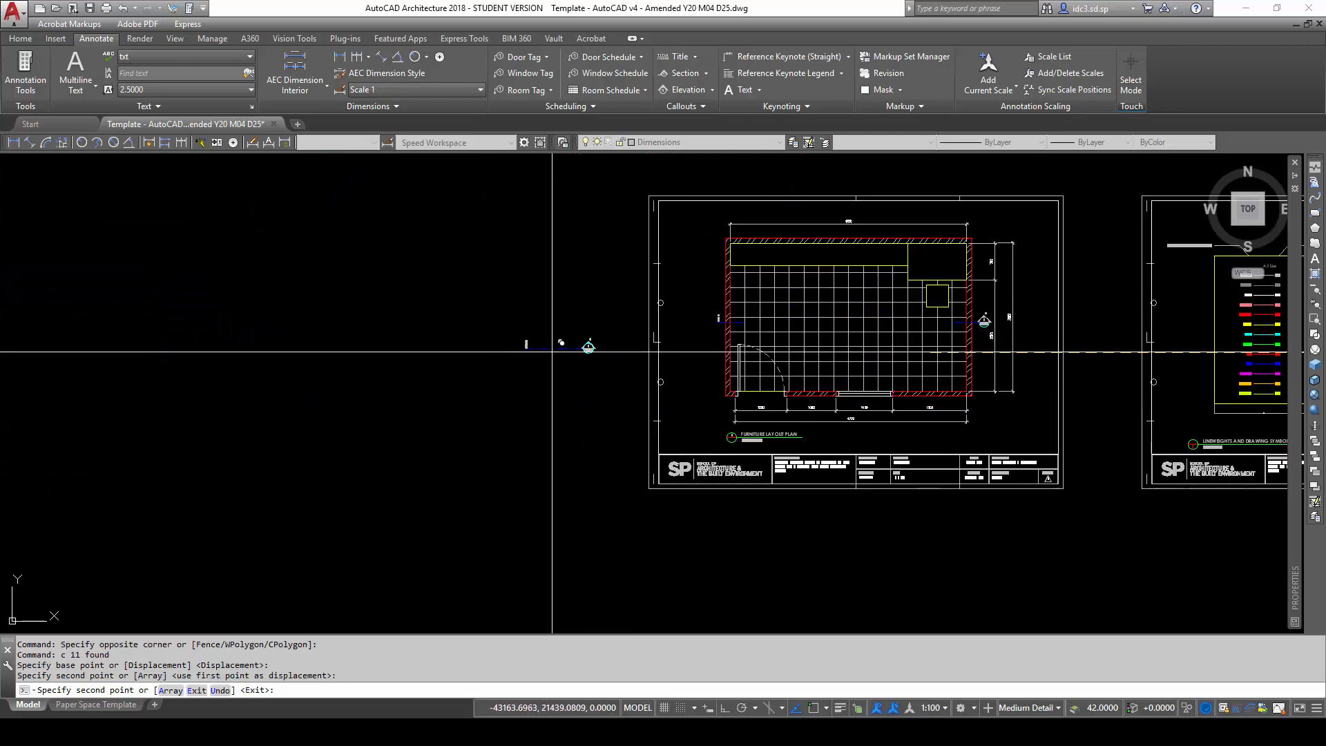
key(Escape)
key(Escape)
key(Escape)
scroll(545, 350, up, 8)
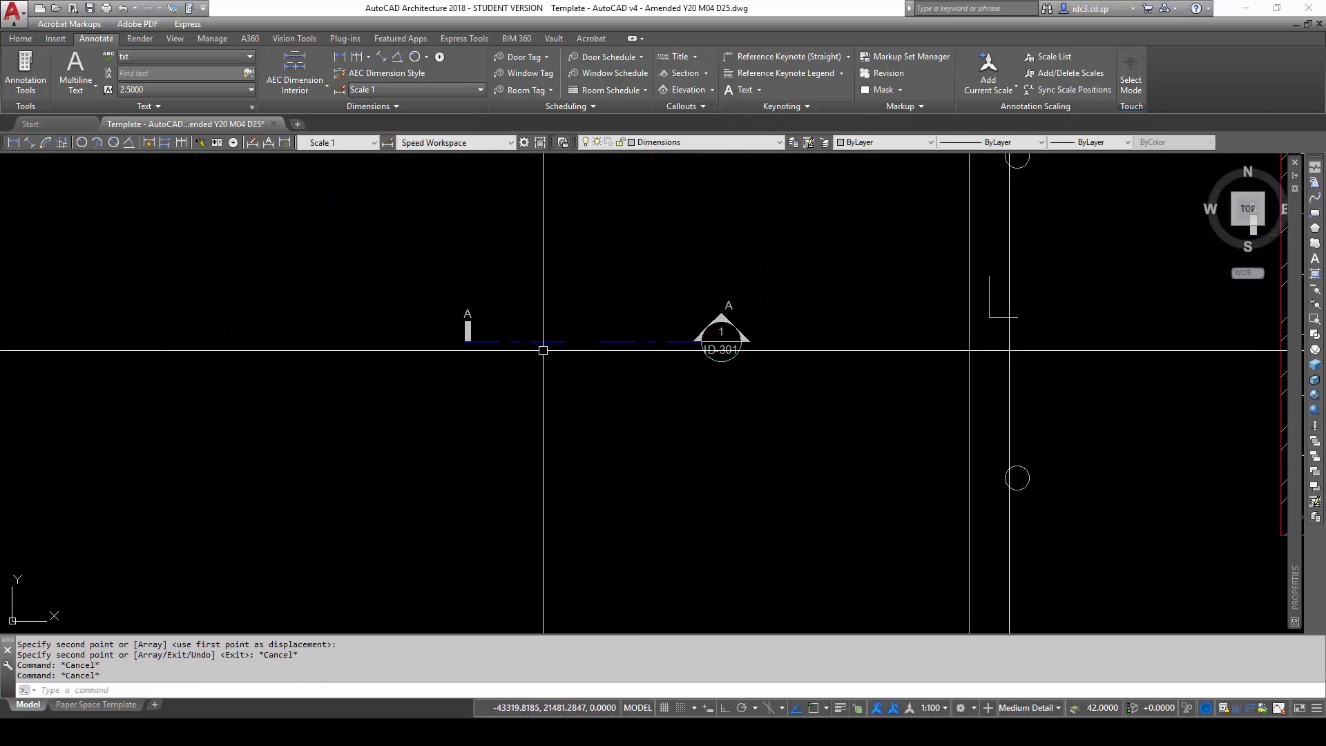
Rotate the copied section indication with the ID-301 tag by 90 degrees so it stands vertically.
click(364, 240)
click(924, 412)
scroll(773, 440, down, 2)
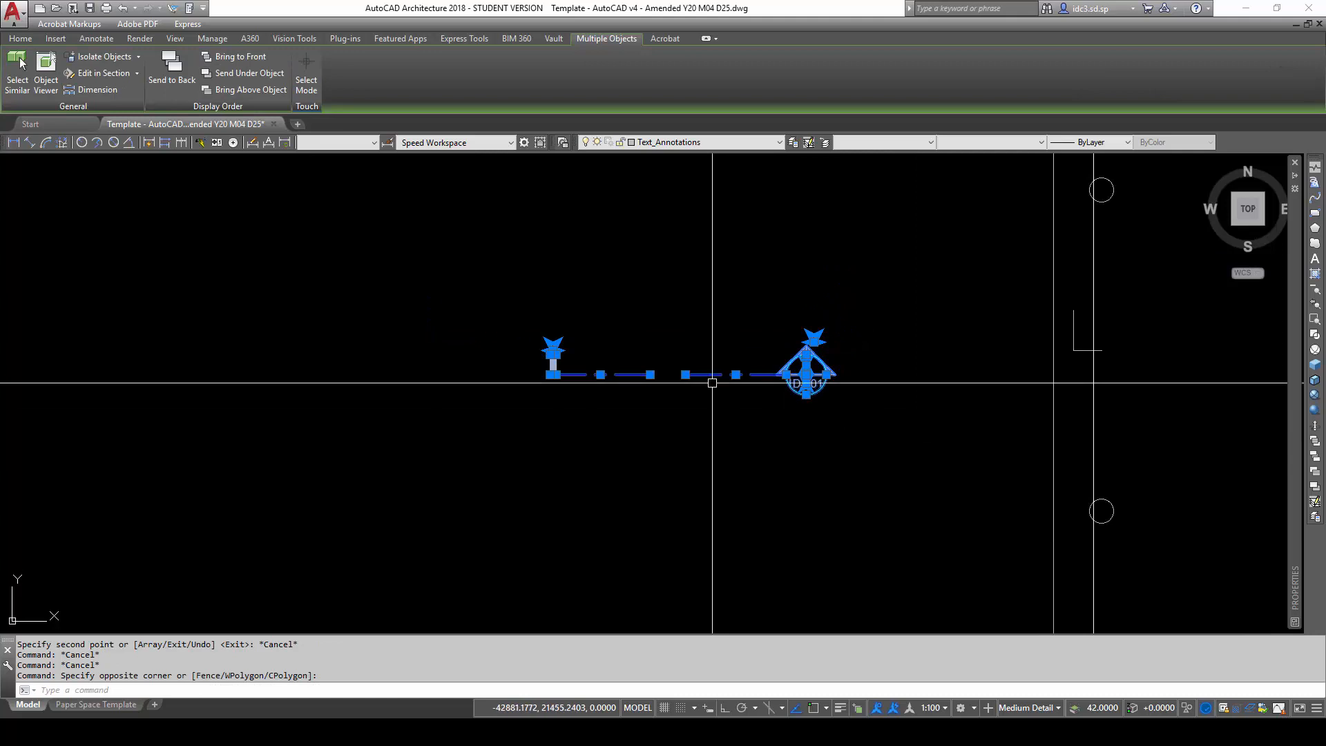
click(497, 296)
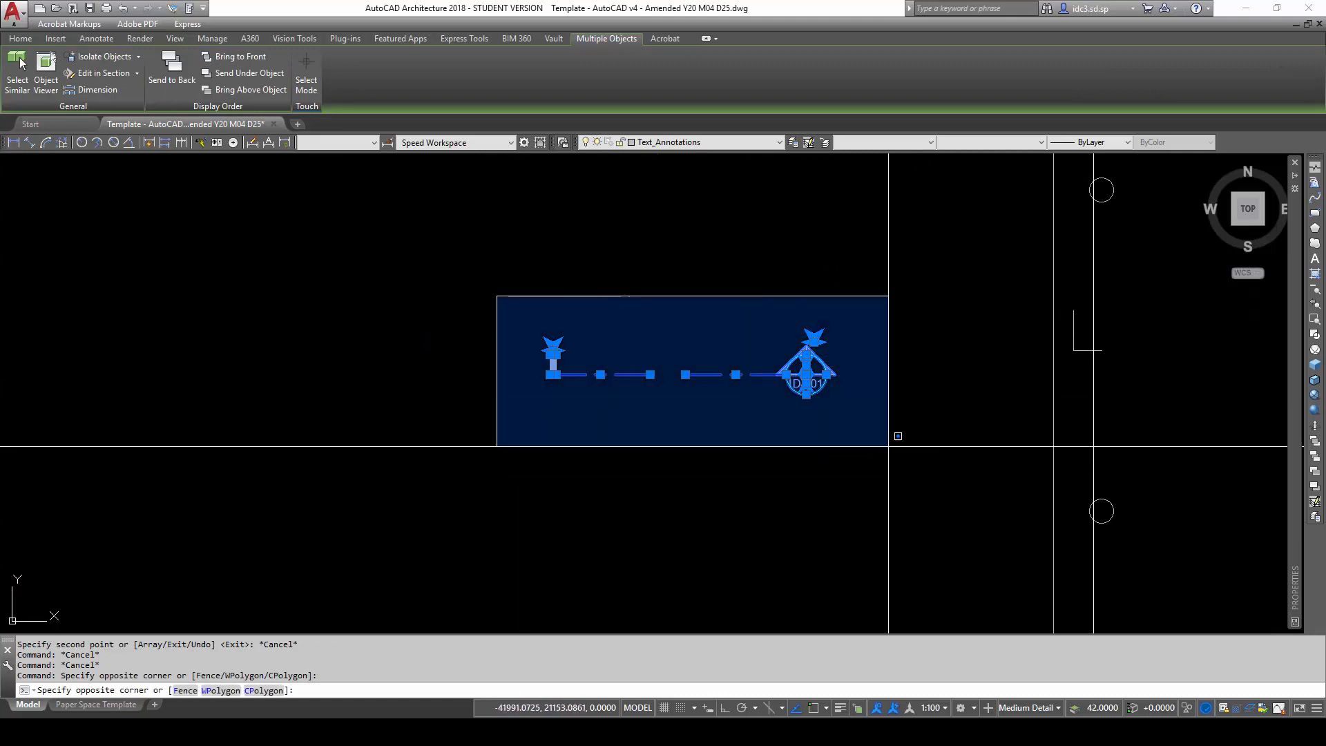
click(886, 444)
text(o)
key(Return)
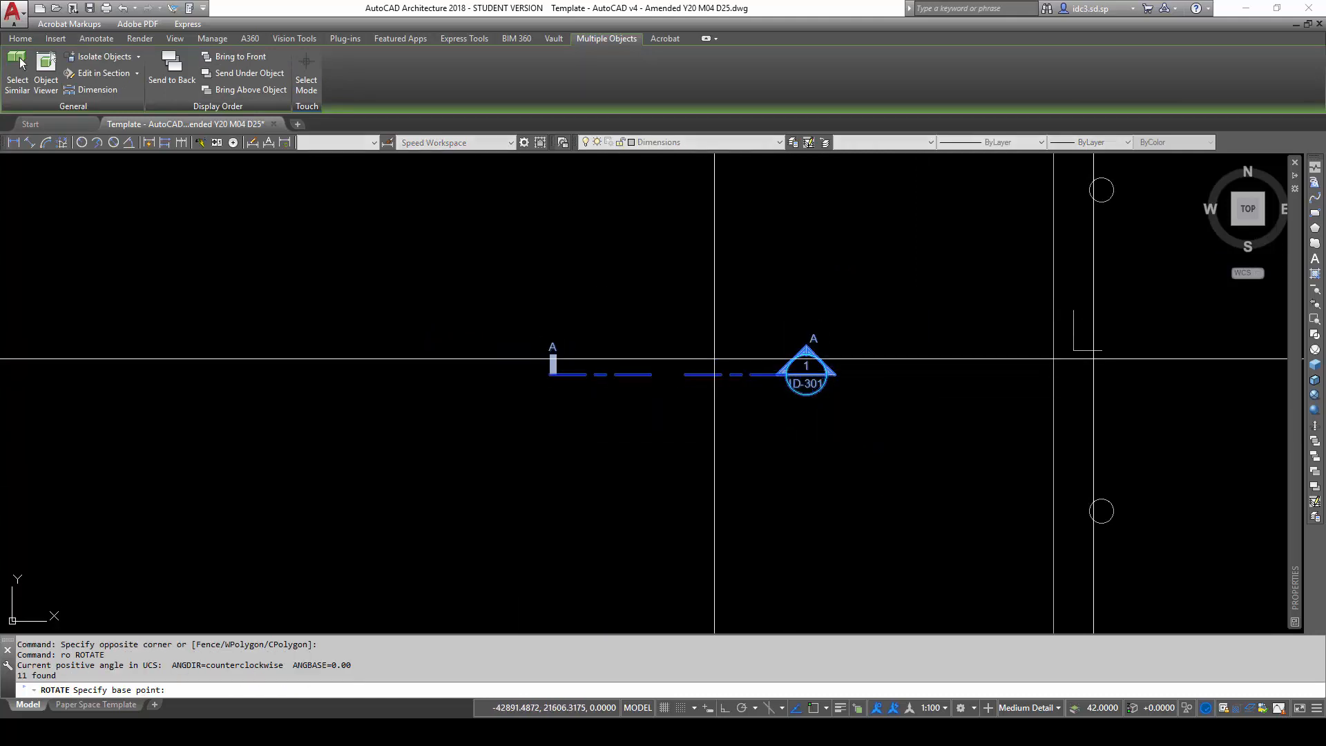
click(667, 361)
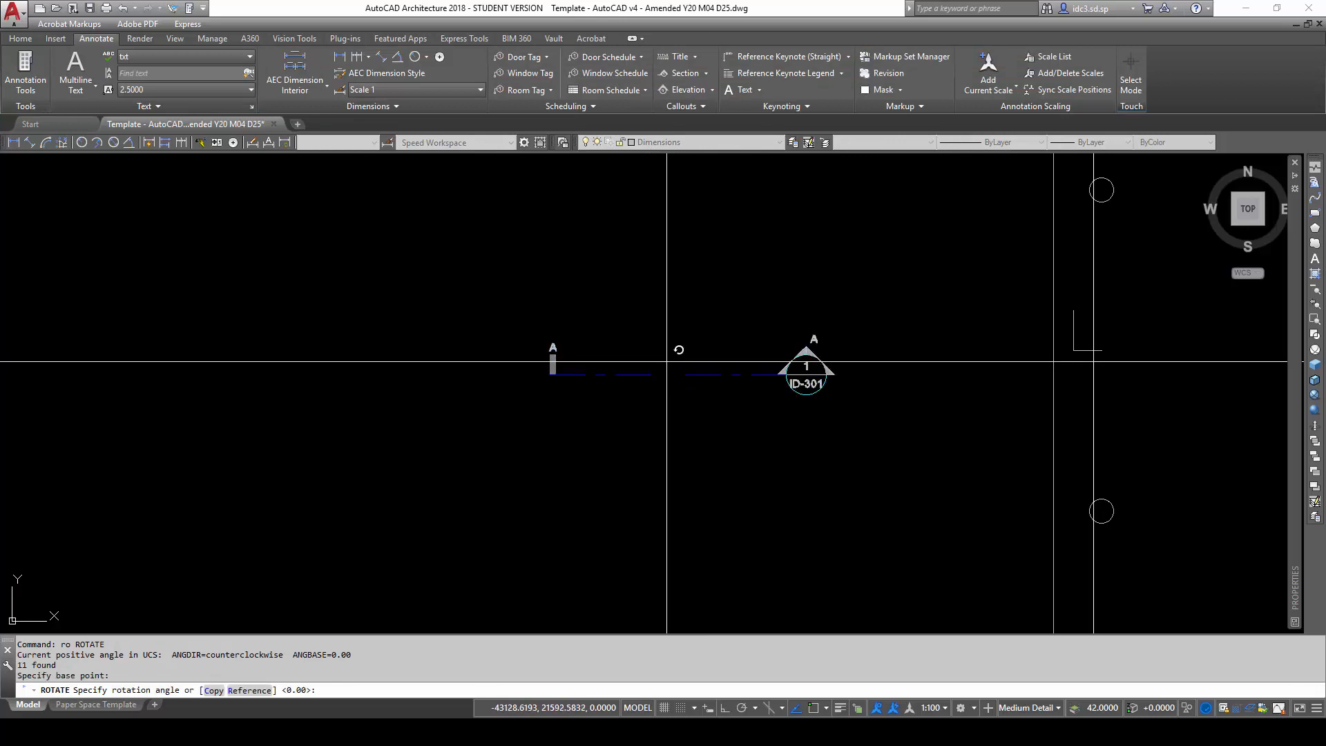
text(90)
key(Return)
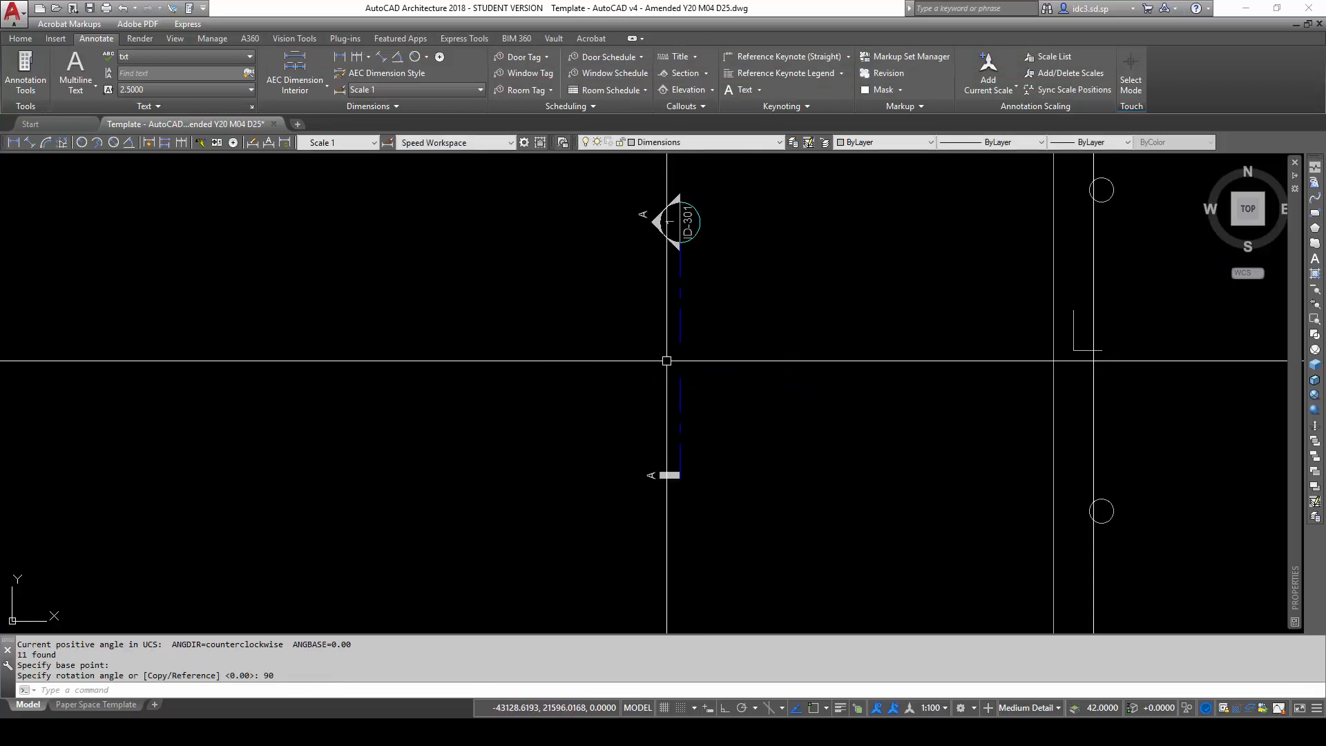
click(649, 511)
click(596, 190)
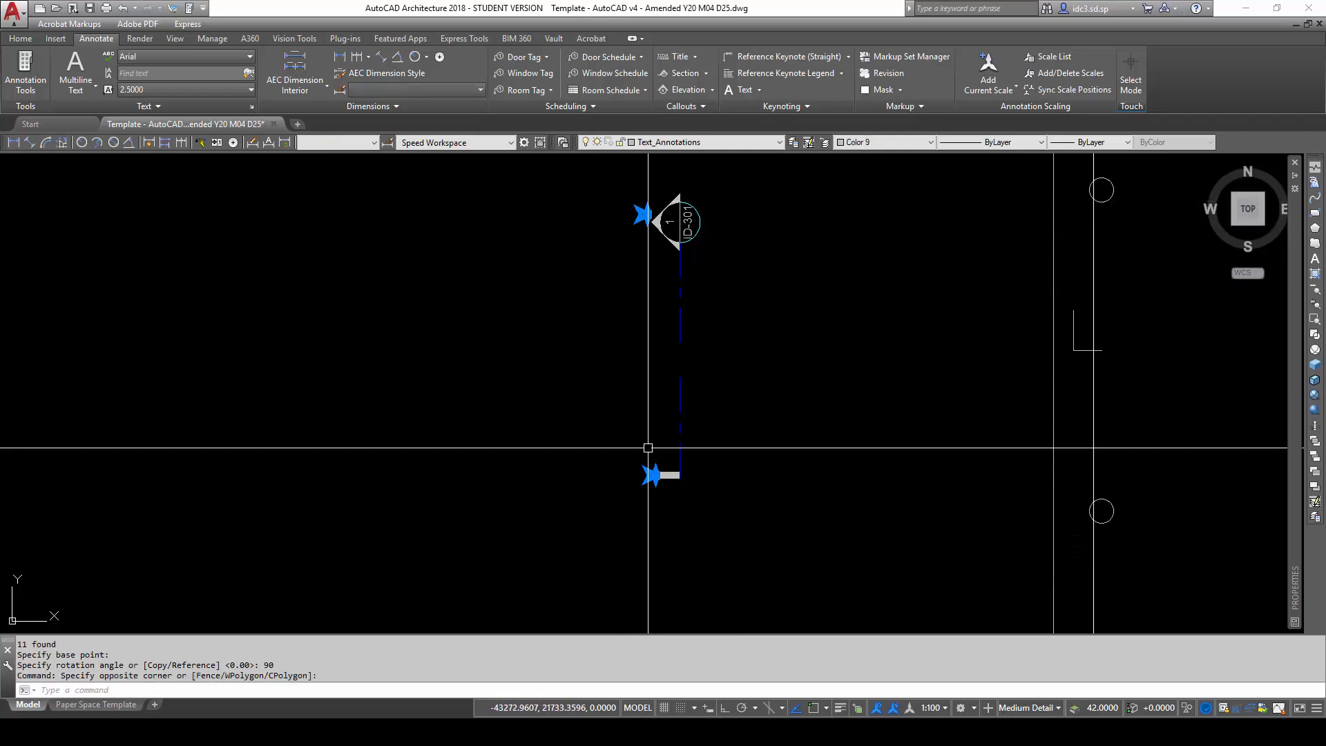
key(Escape)
key(Escape)
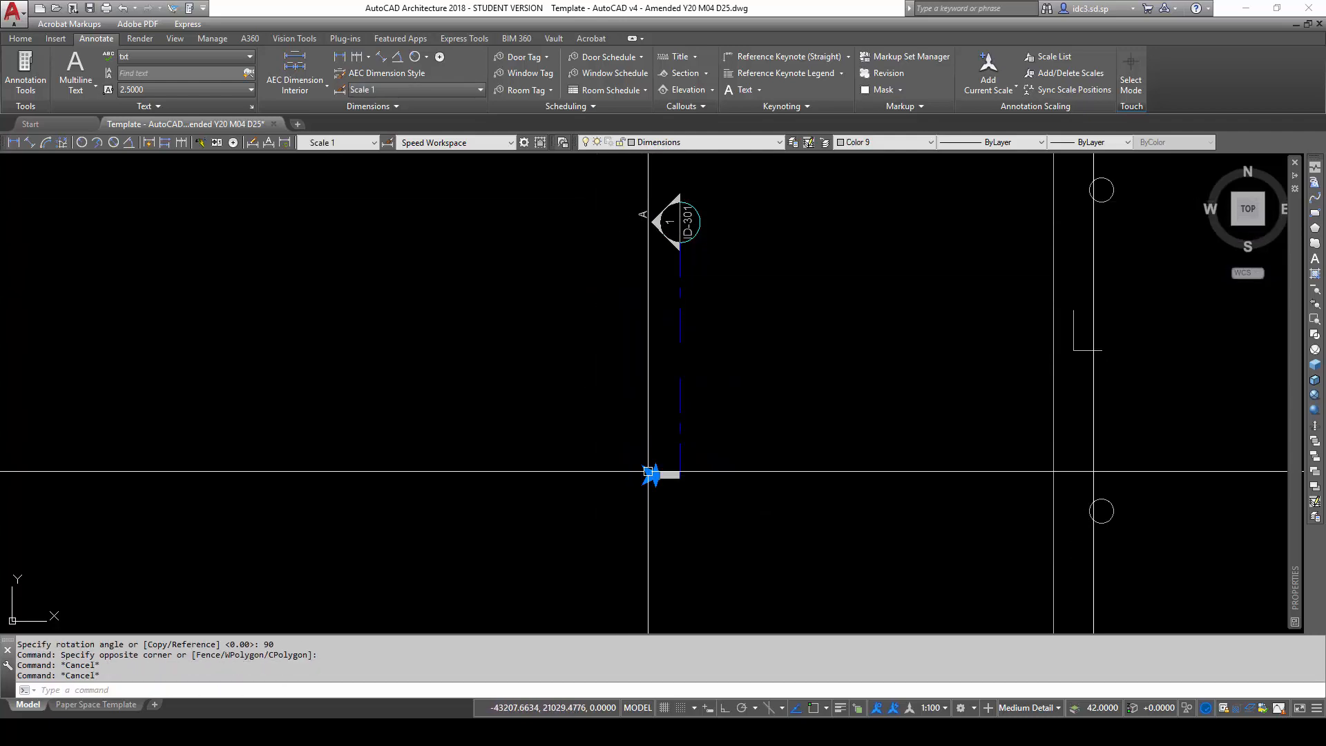
Change both section letters of the vertical section indication to B.
double_click(651, 474)
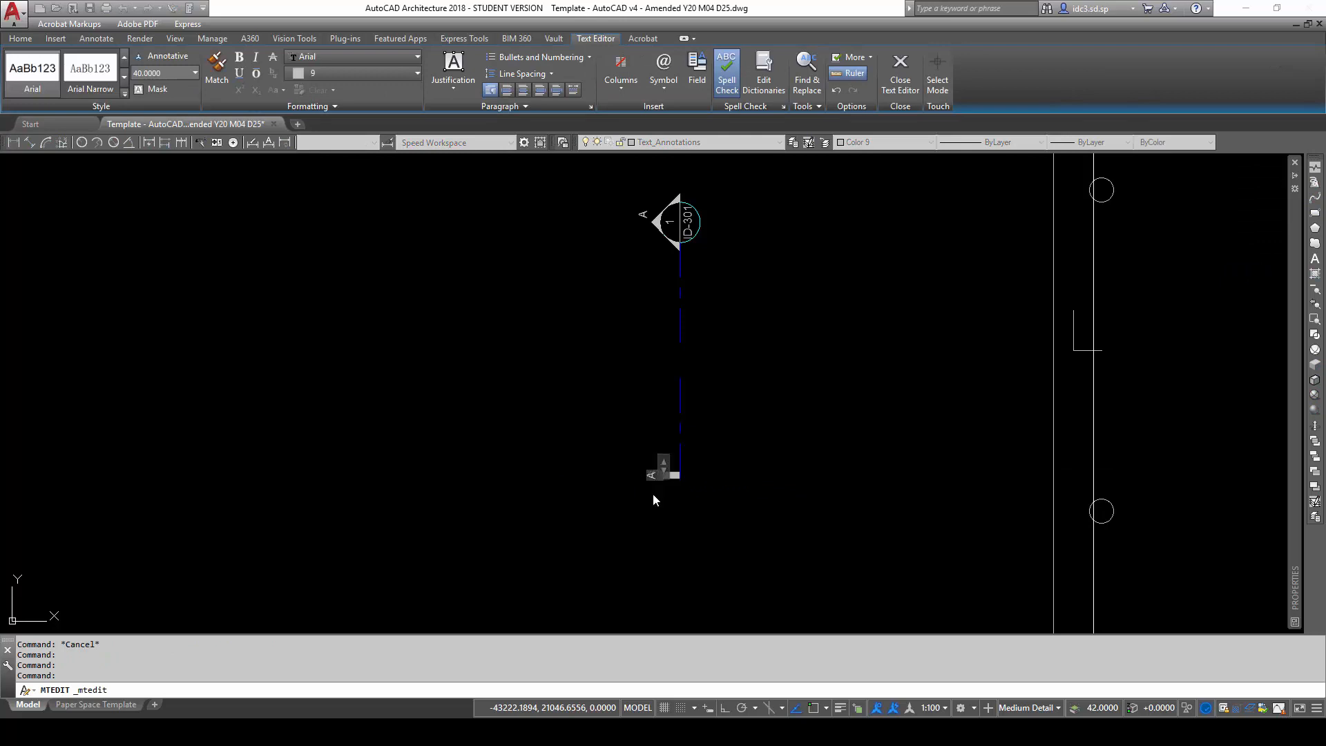
text(B)
click(652, 370)
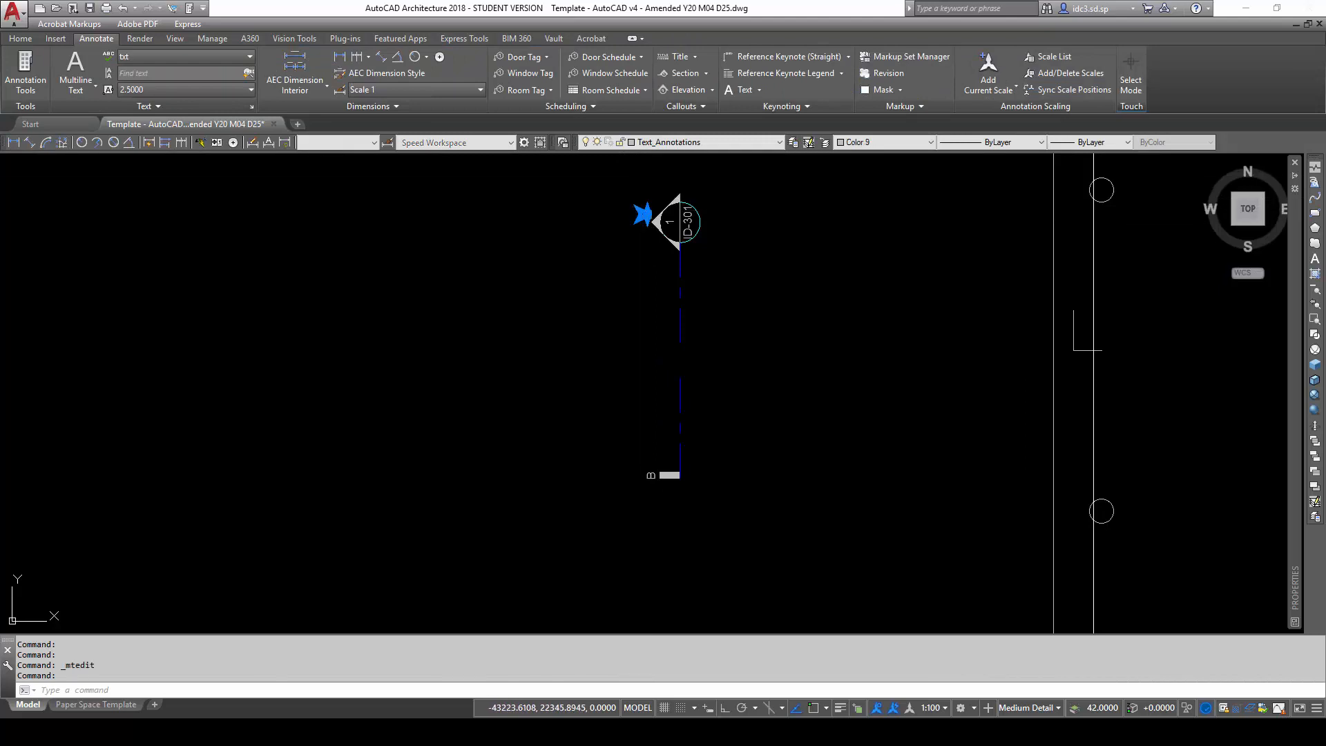
double_click(644, 214)
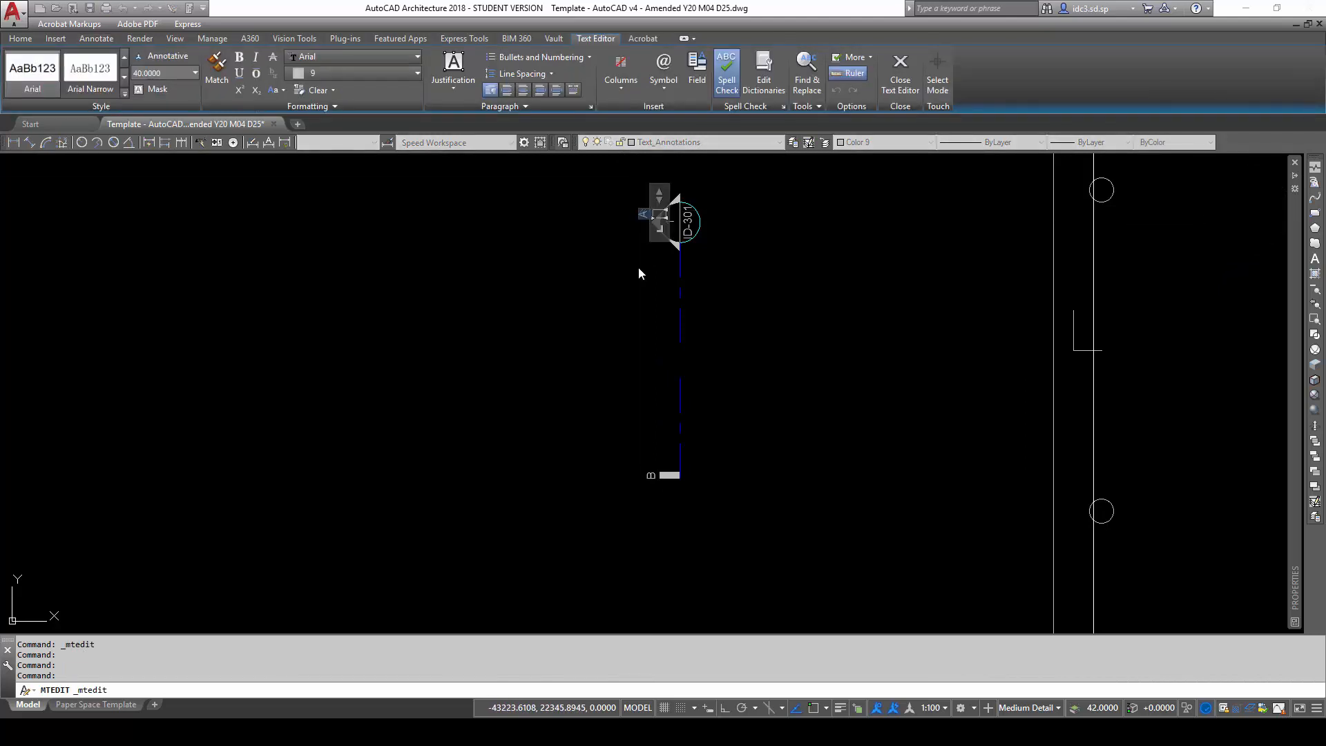
text(B)
click(630, 272)
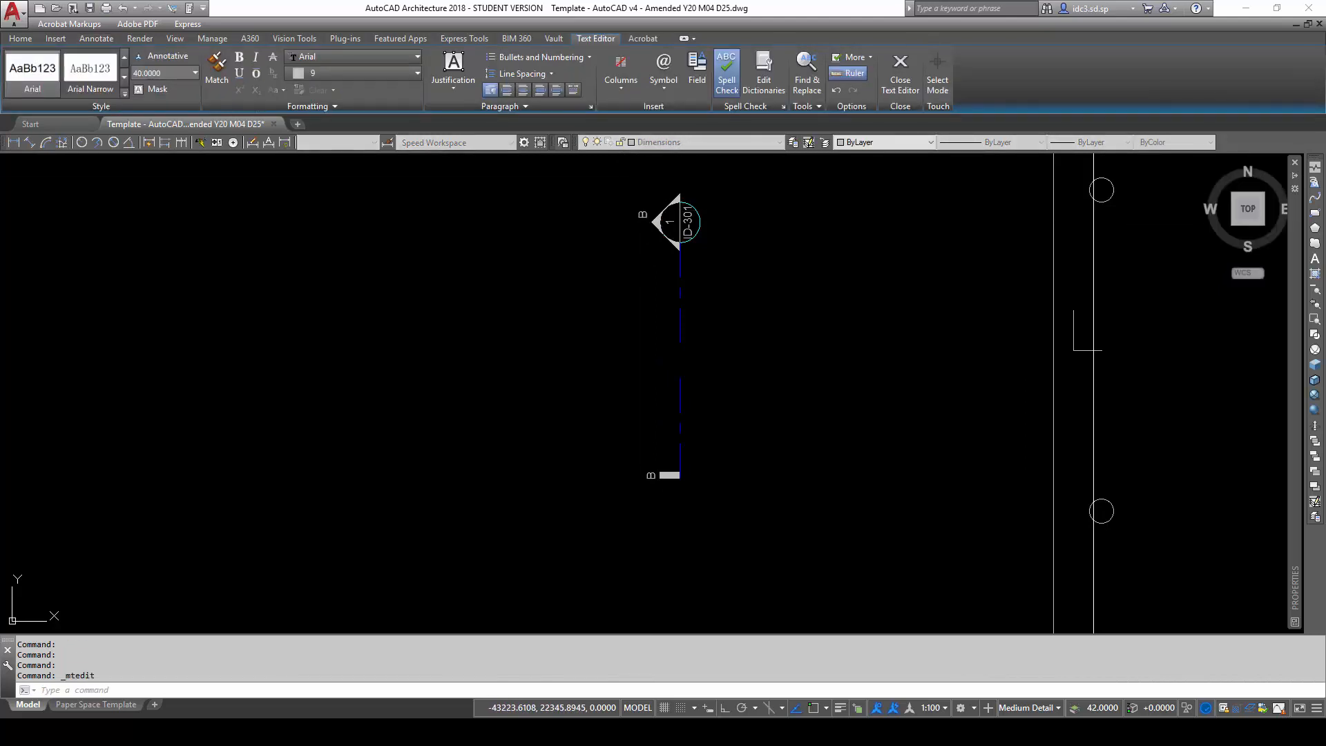
Set the text rotation of both B letters to 0 so they read upright.
click(607, 172)
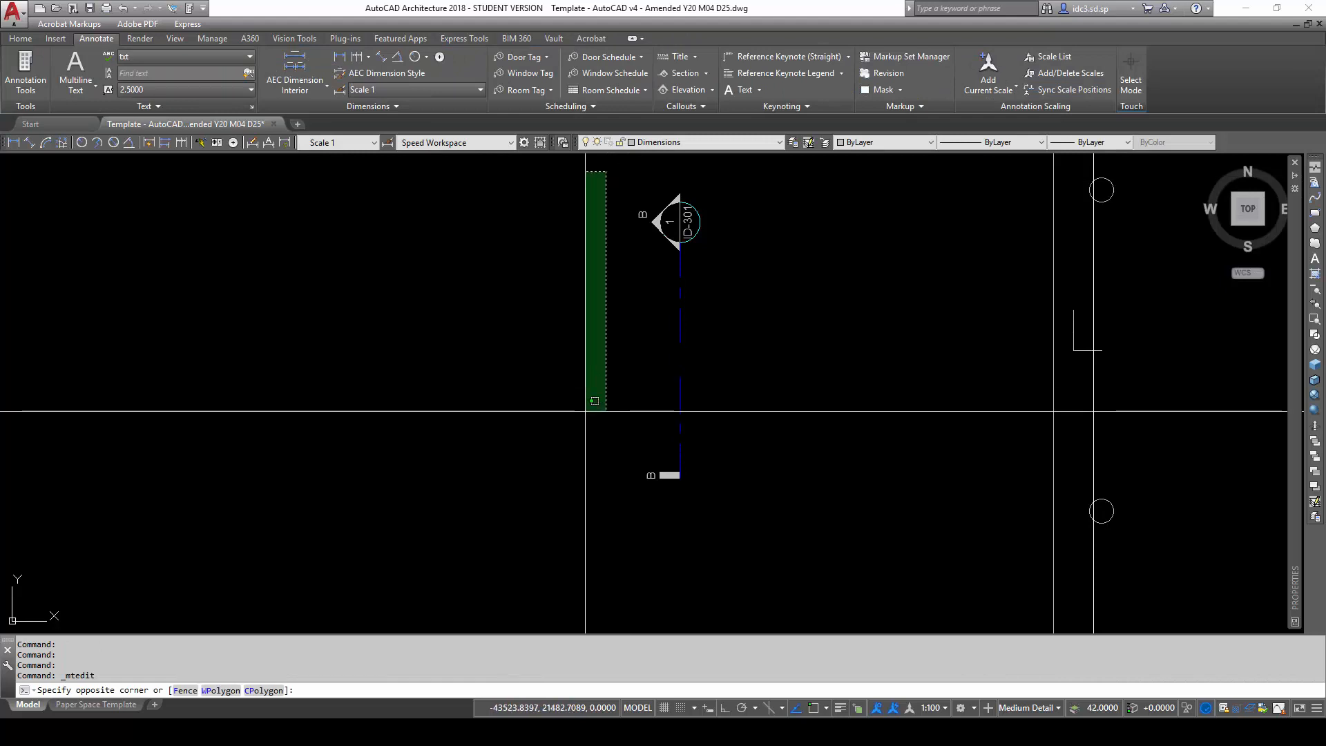
click(653, 495)
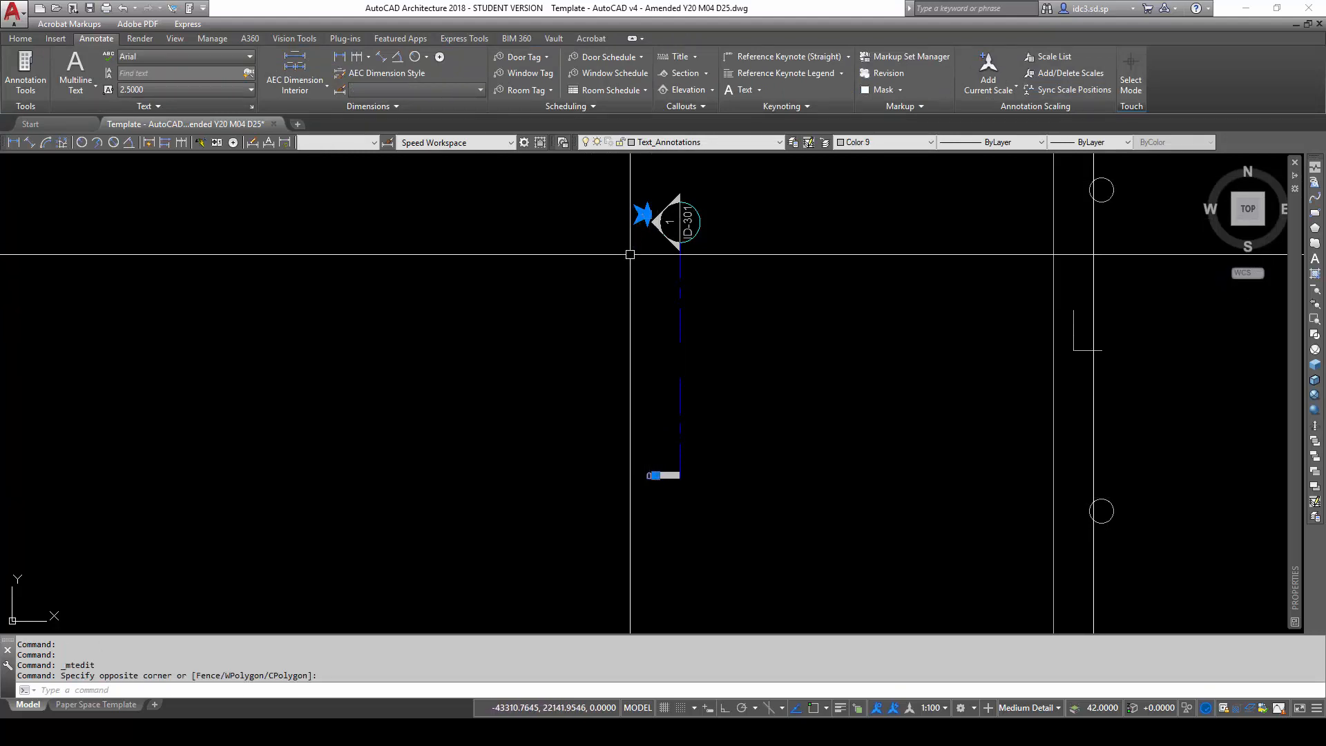
mouse_move(1296, 336)
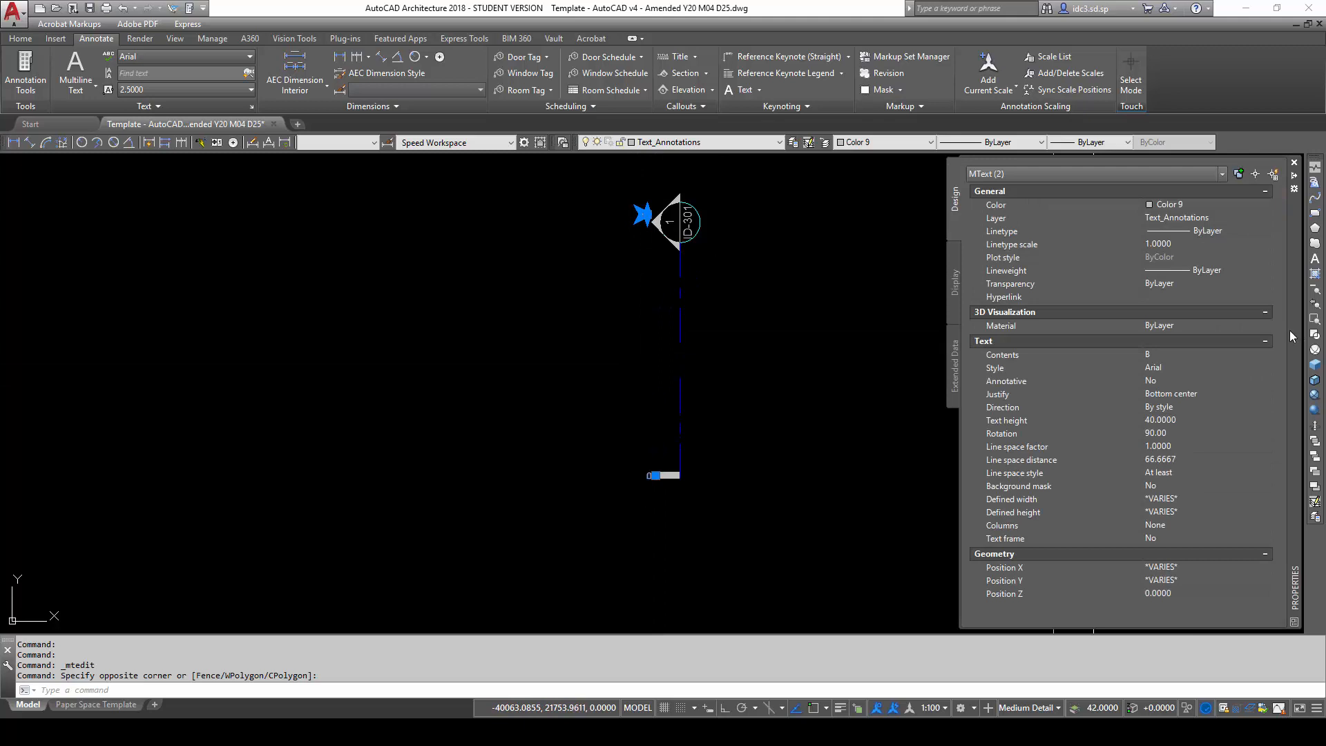
right_click(632, 193)
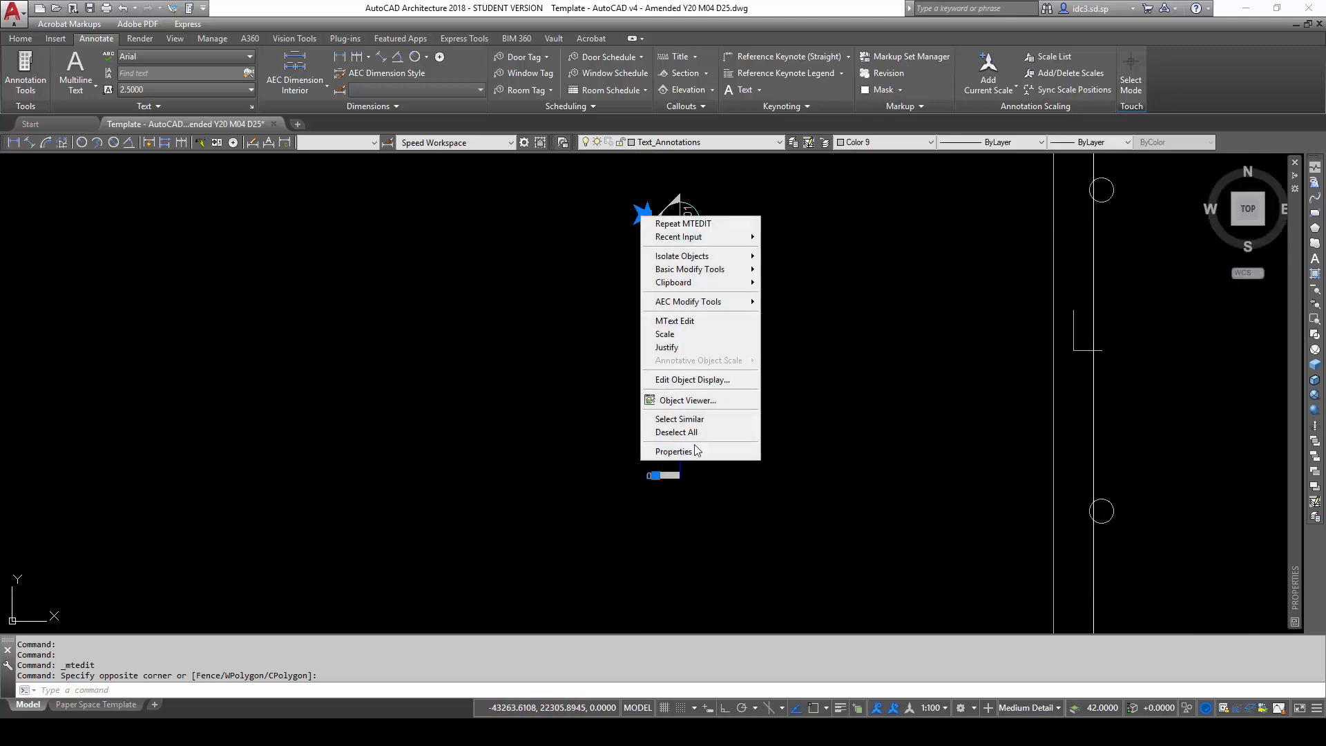
click(699, 455)
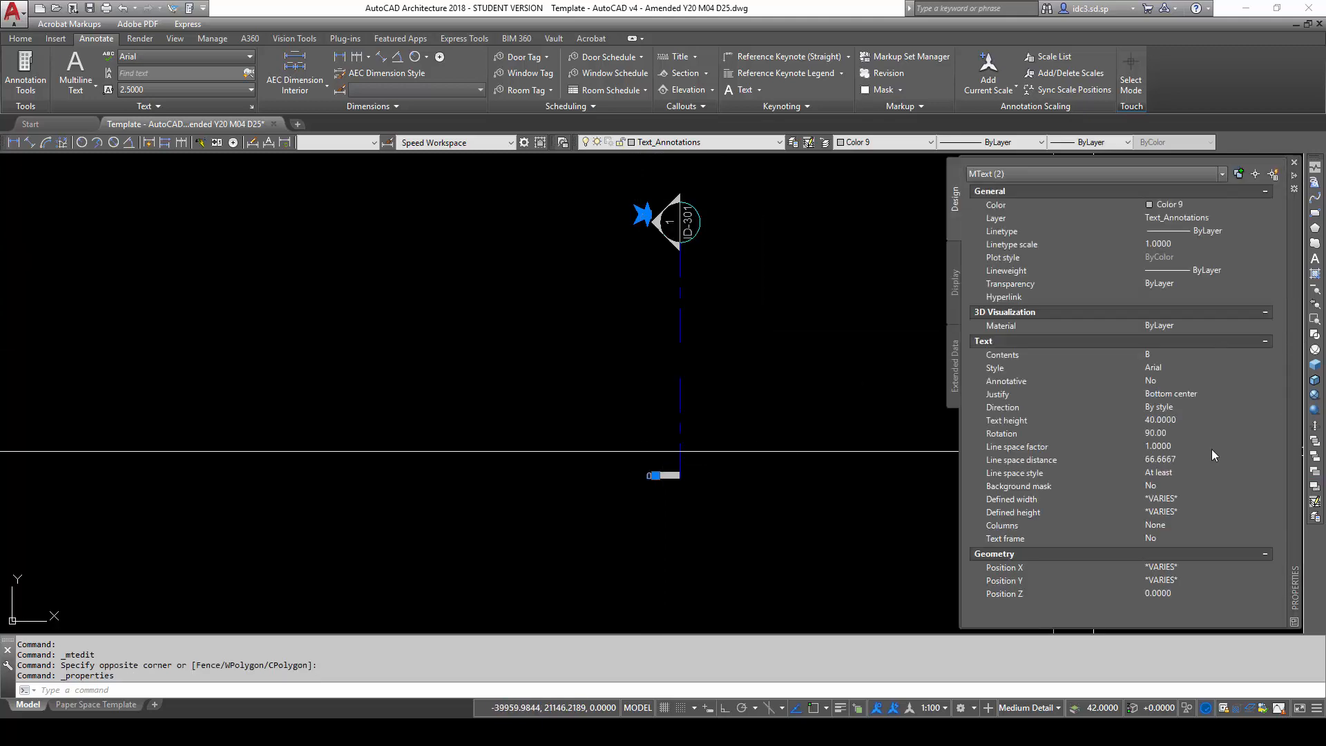
click(1191, 433)
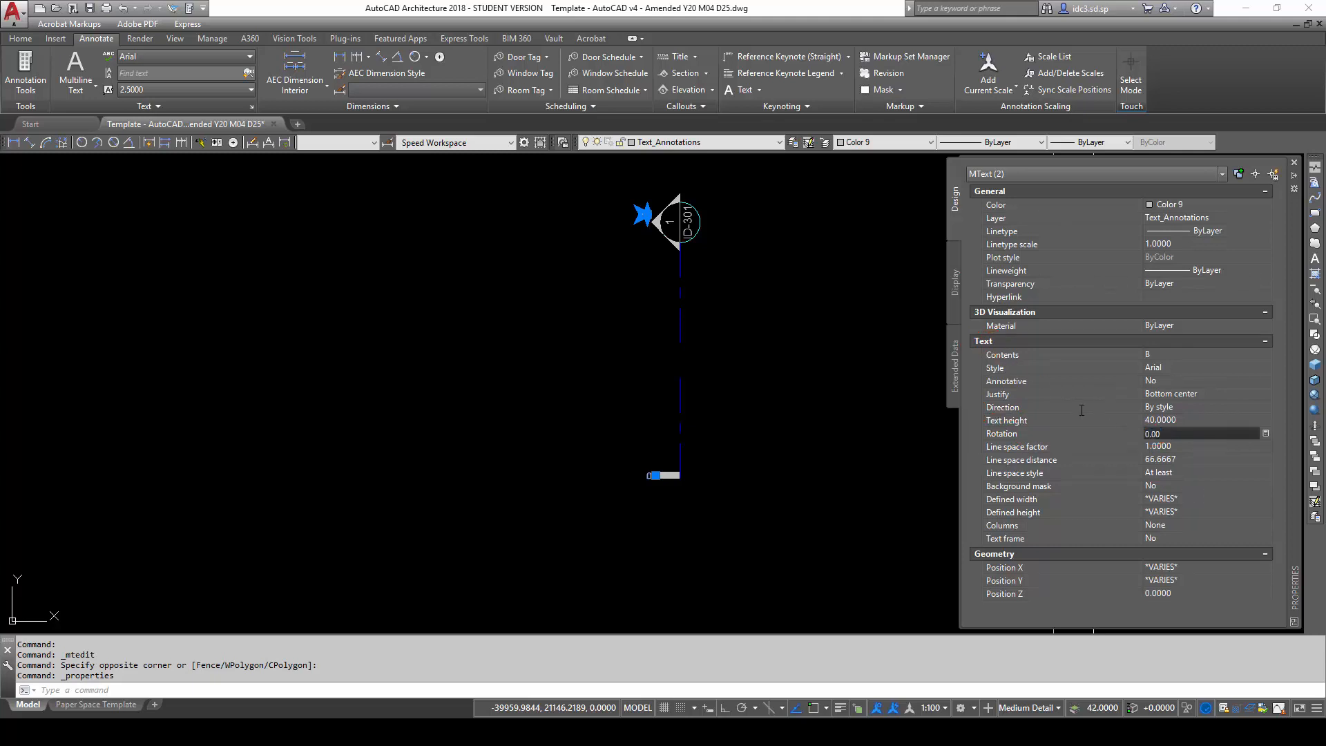
key(ctrl+1)
key(Escape)
key(Escape)
key(Escape)
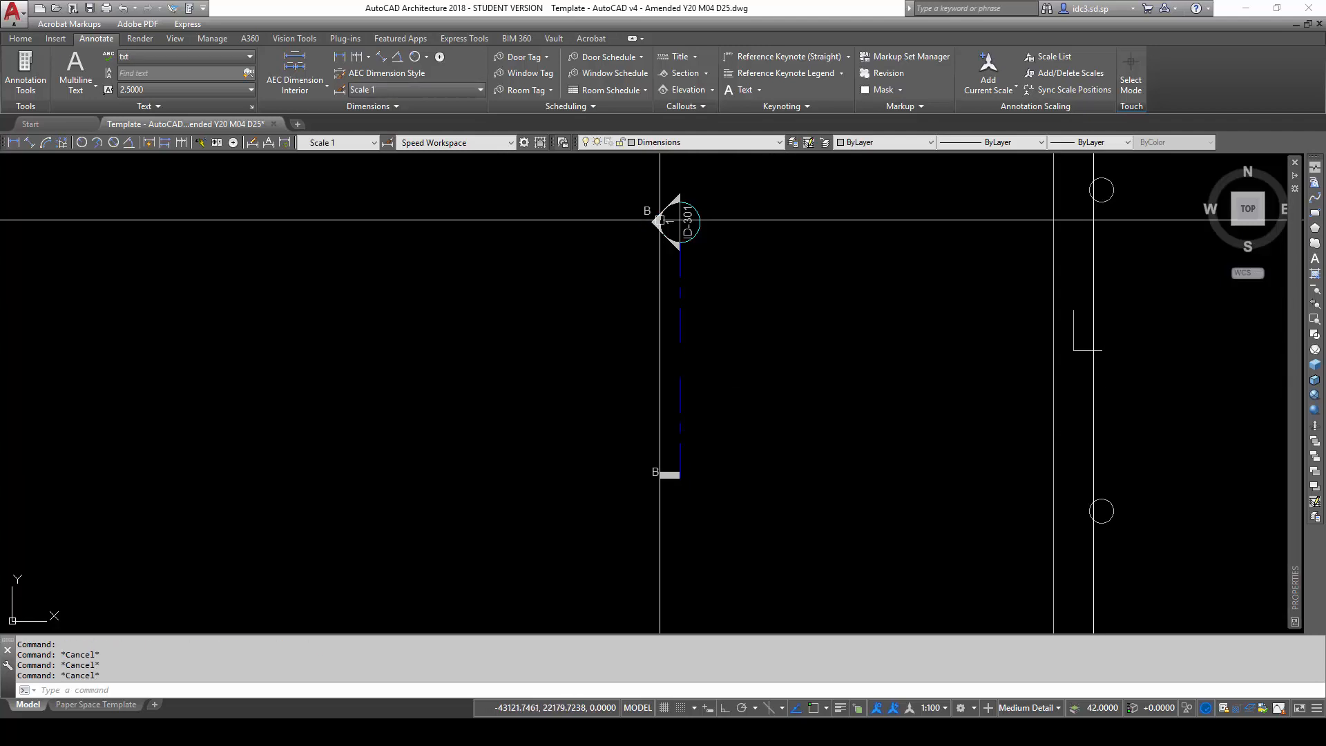
middle_drag(666, 228, 692, 487)
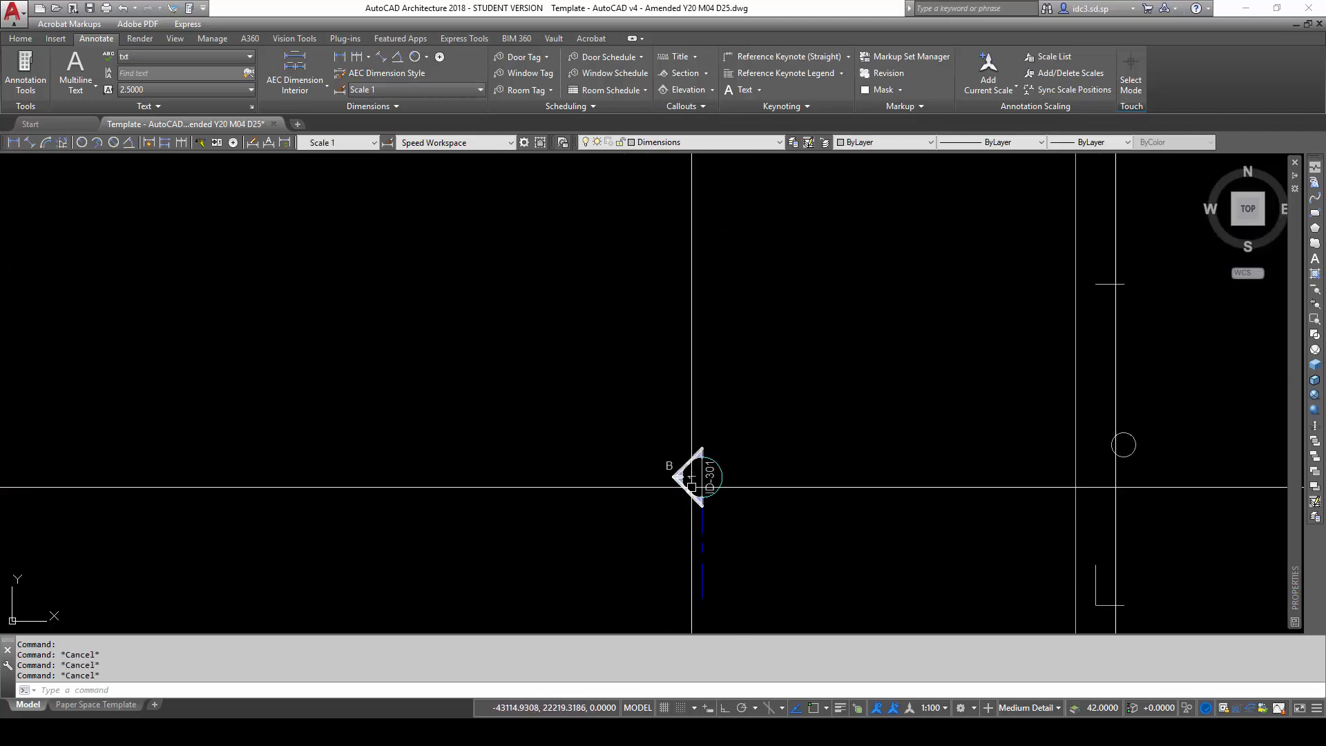
scroll(691, 487, up, 8)
click(866, 458)
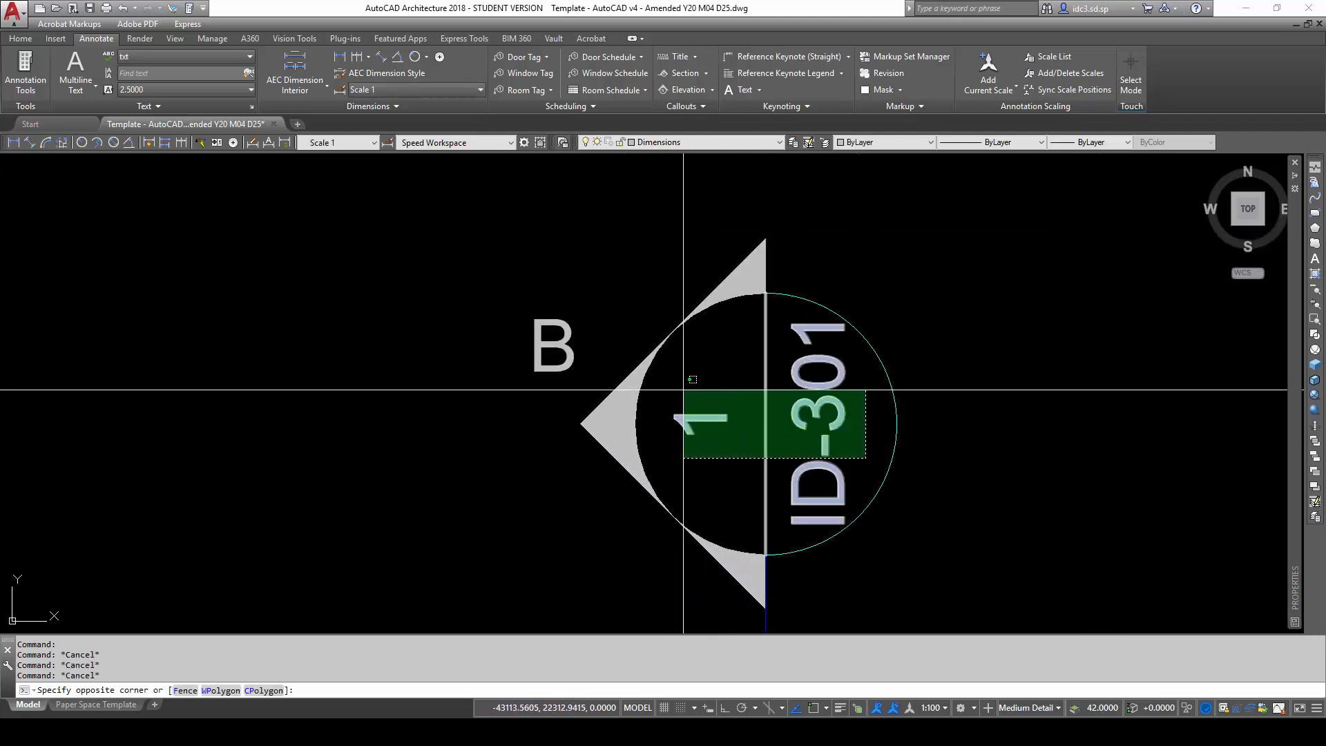
click(684, 391)
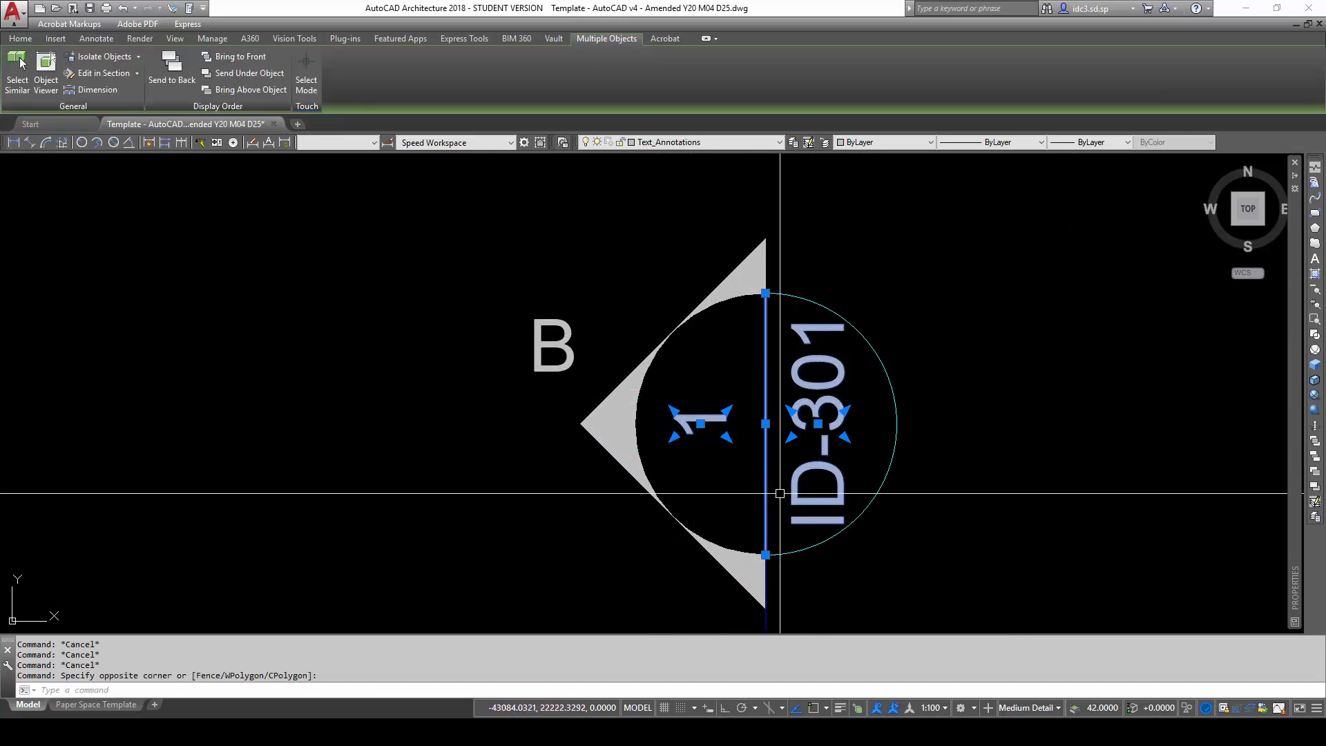
click(916, 566)
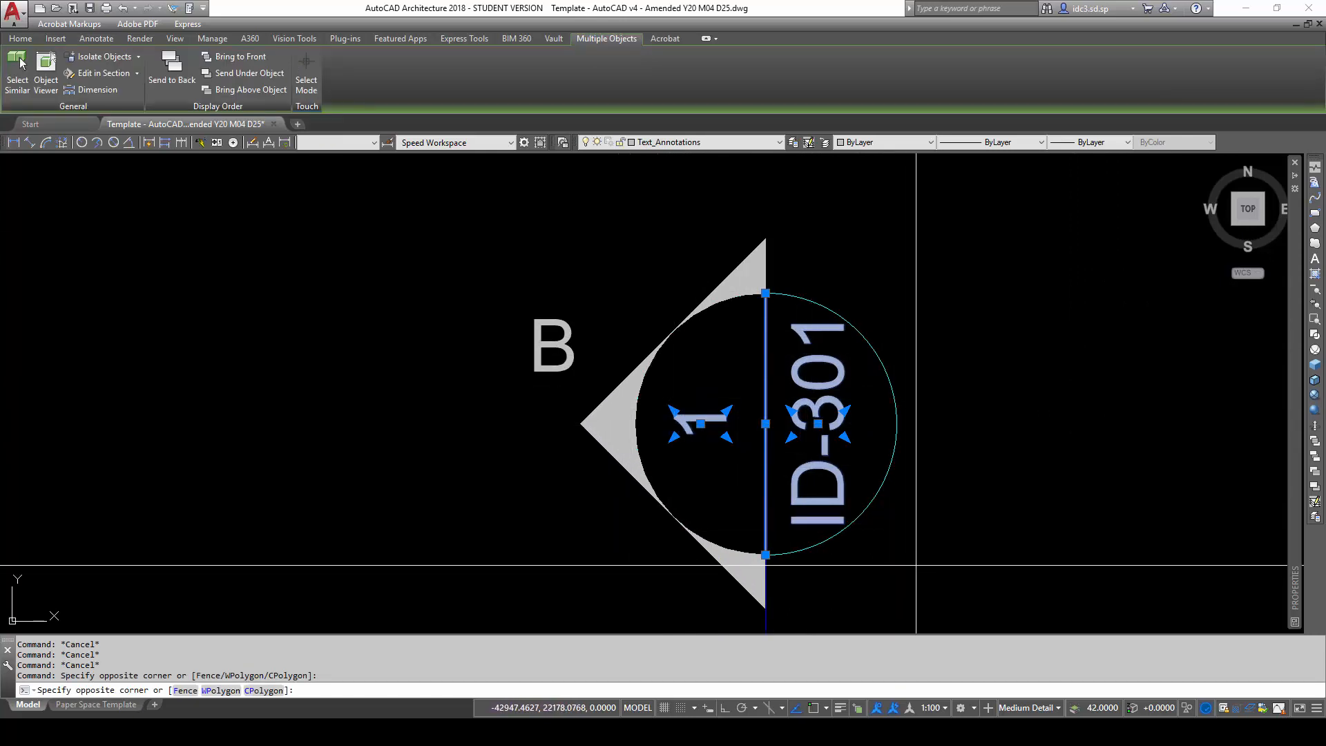
click(657, 272)
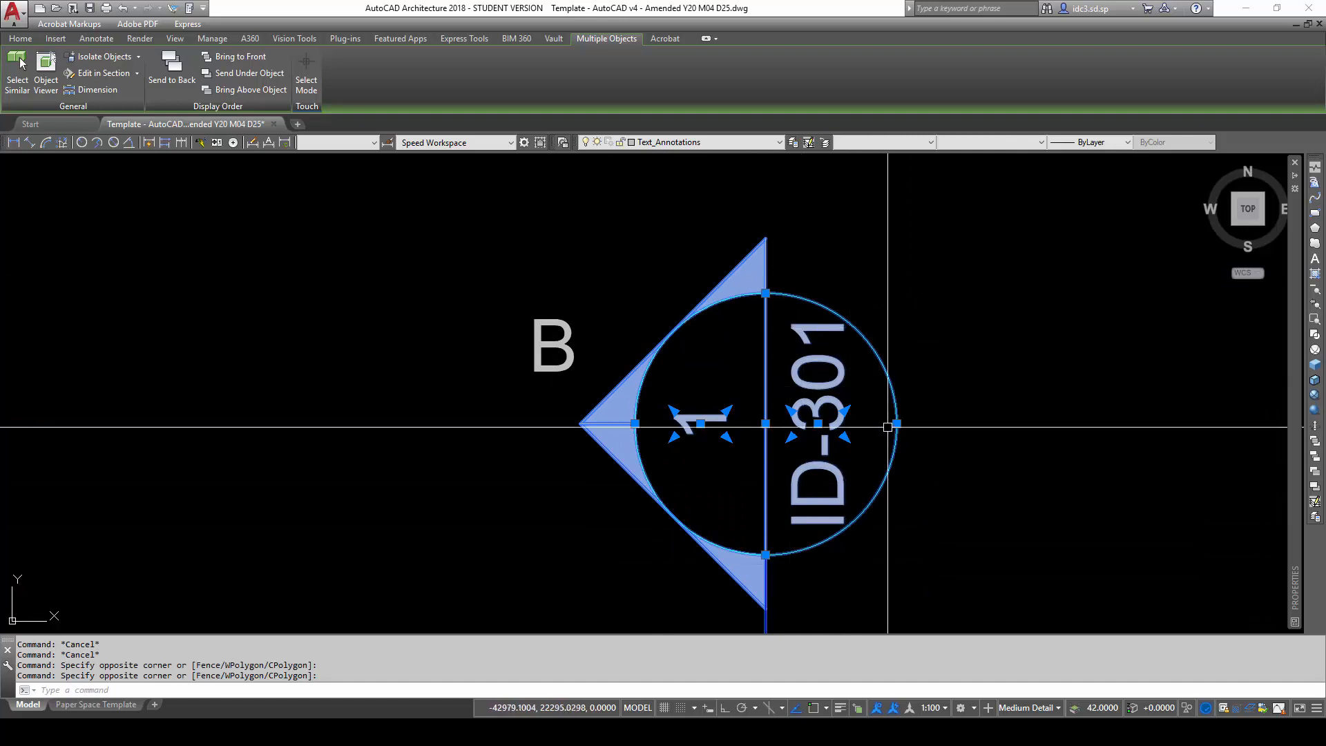
key(Escape)
key(Escape)
key(Escape)
click(1001, 491)
click(700, 397)
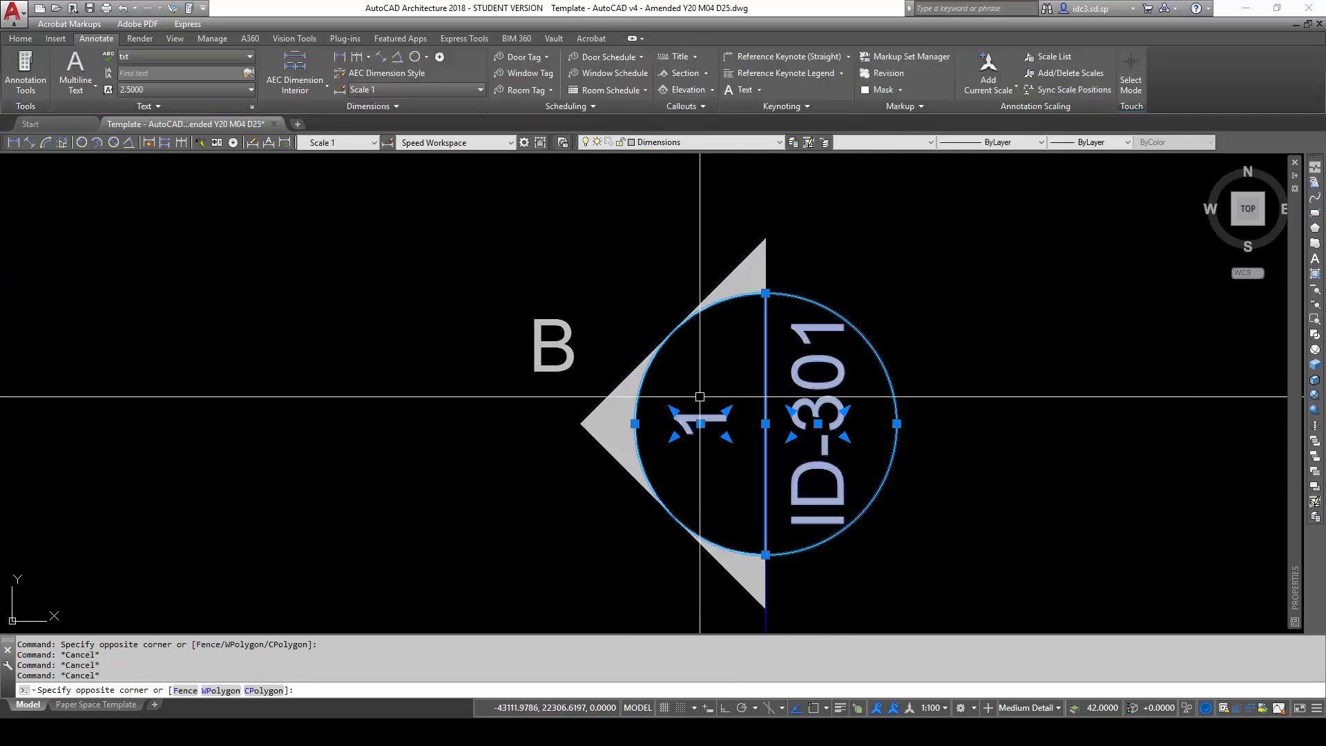
key(Escape)
key(Escape)
Rotate the tag's circle, dividing line, number 1 and ID-301 text by -90 degrees about the dividing line's midpoint, leaving the arrowhead in place.
click(964, 490)
click(691, 389)
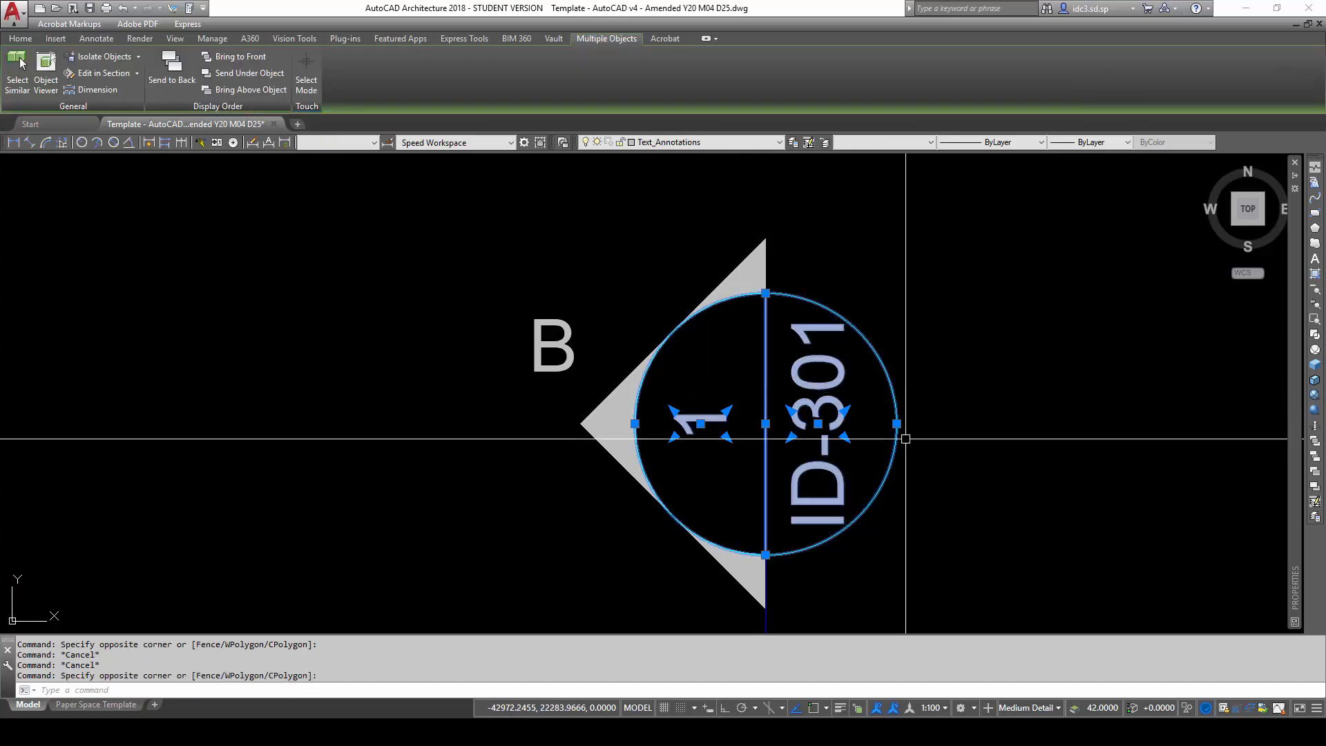
click(974, 489)
click(699, 370)
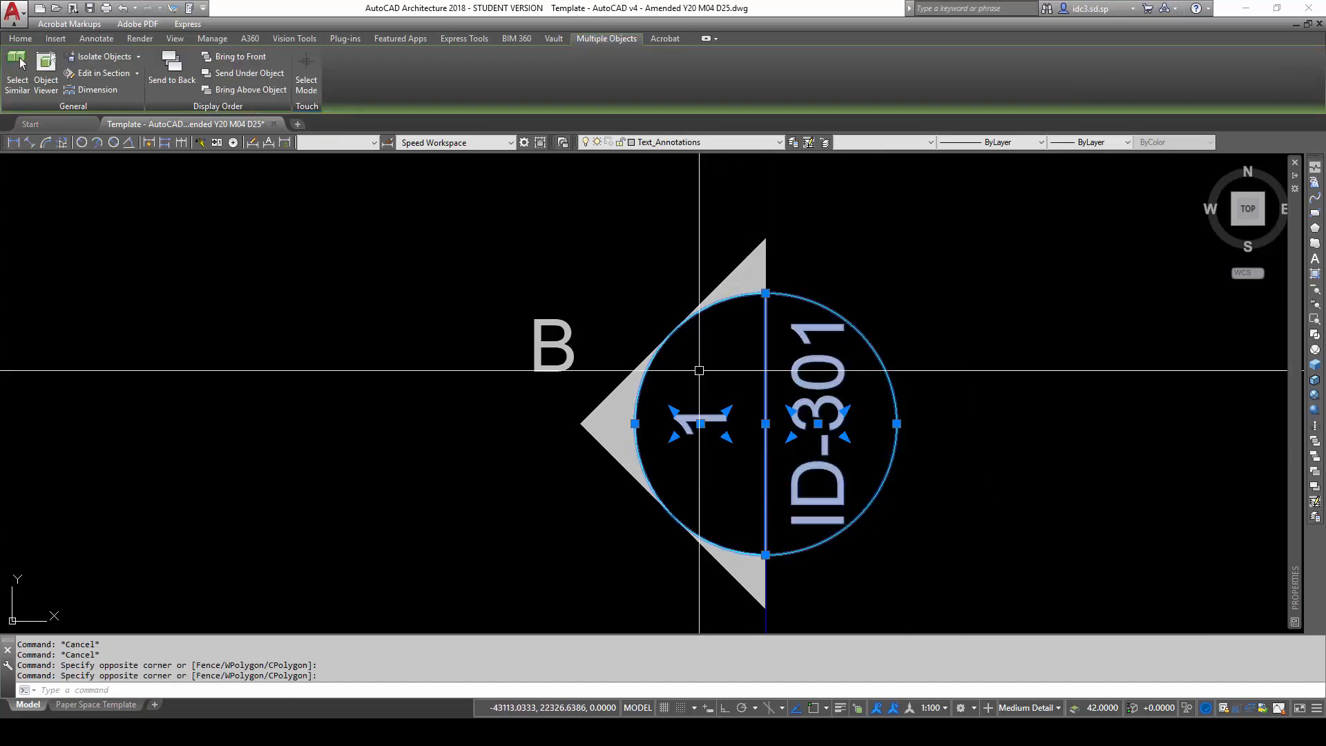
text(ro)
key(Return)
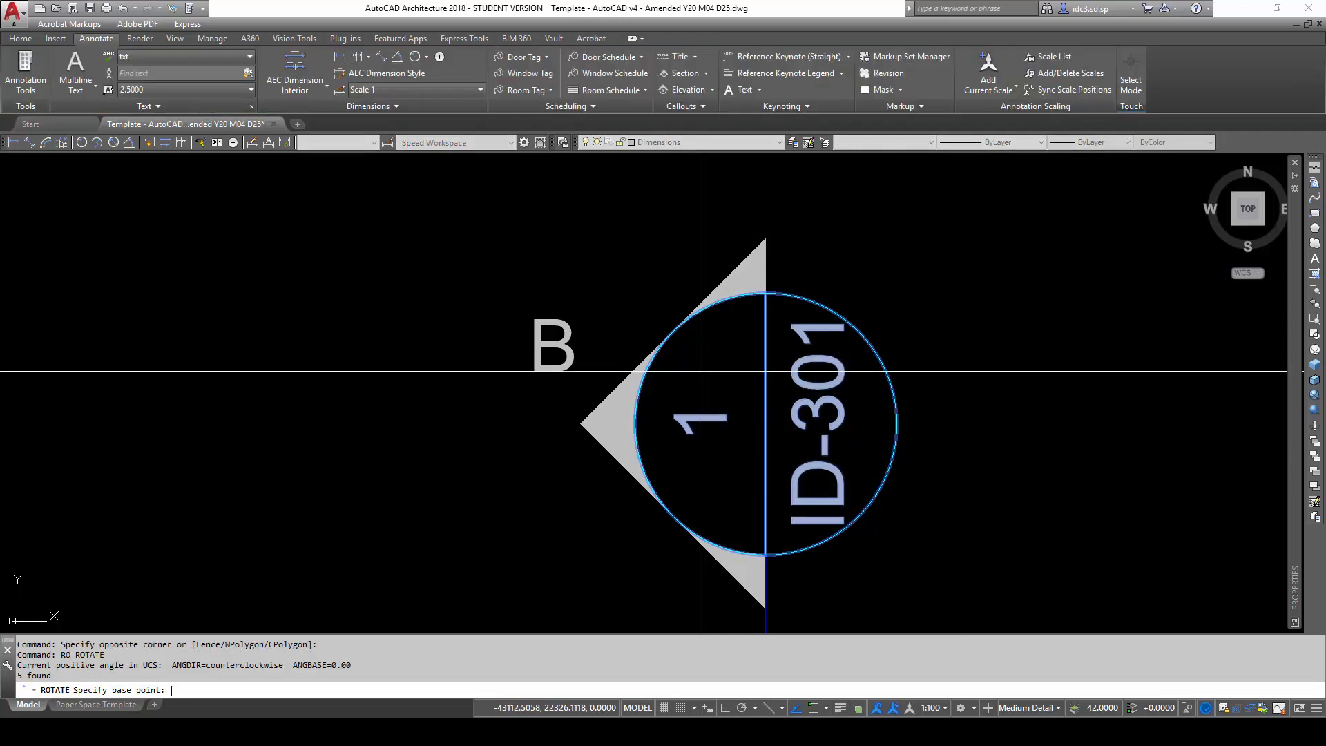
shift+right_click(747, 384)
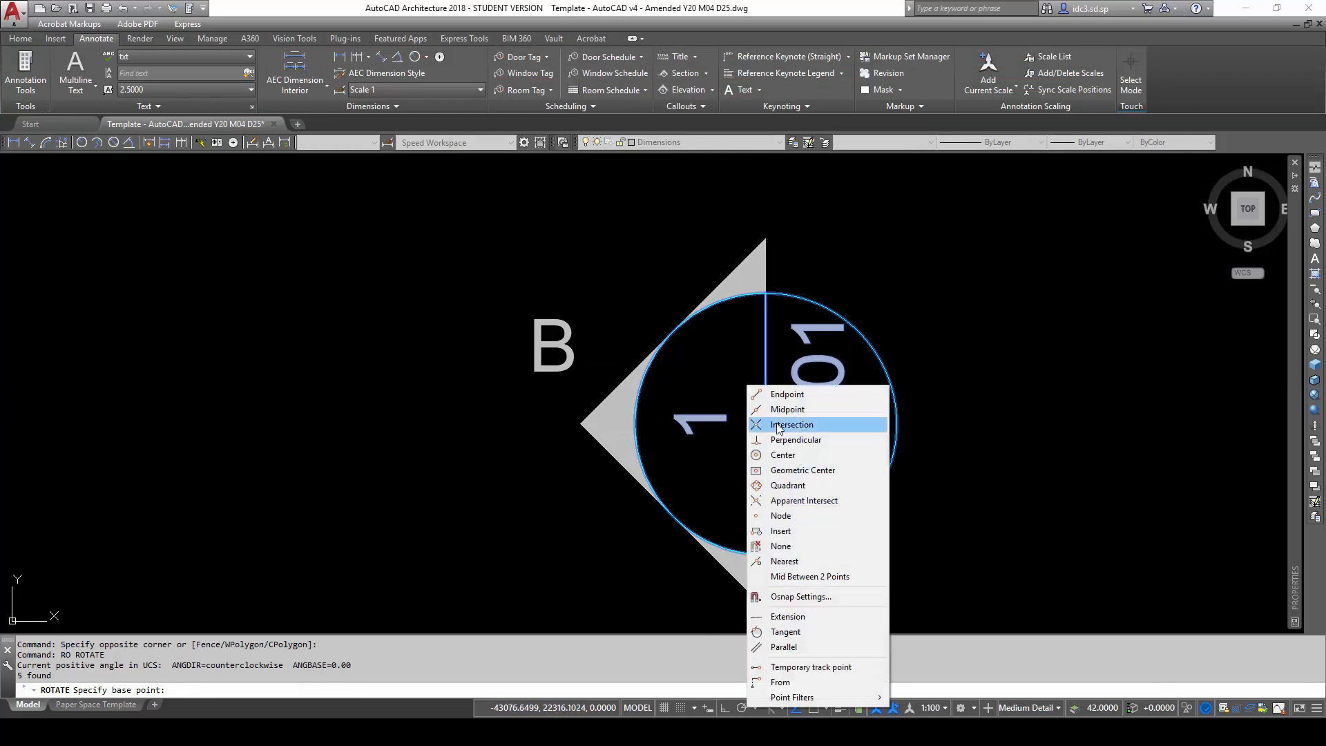
click(788, 409)
click(765, 424)
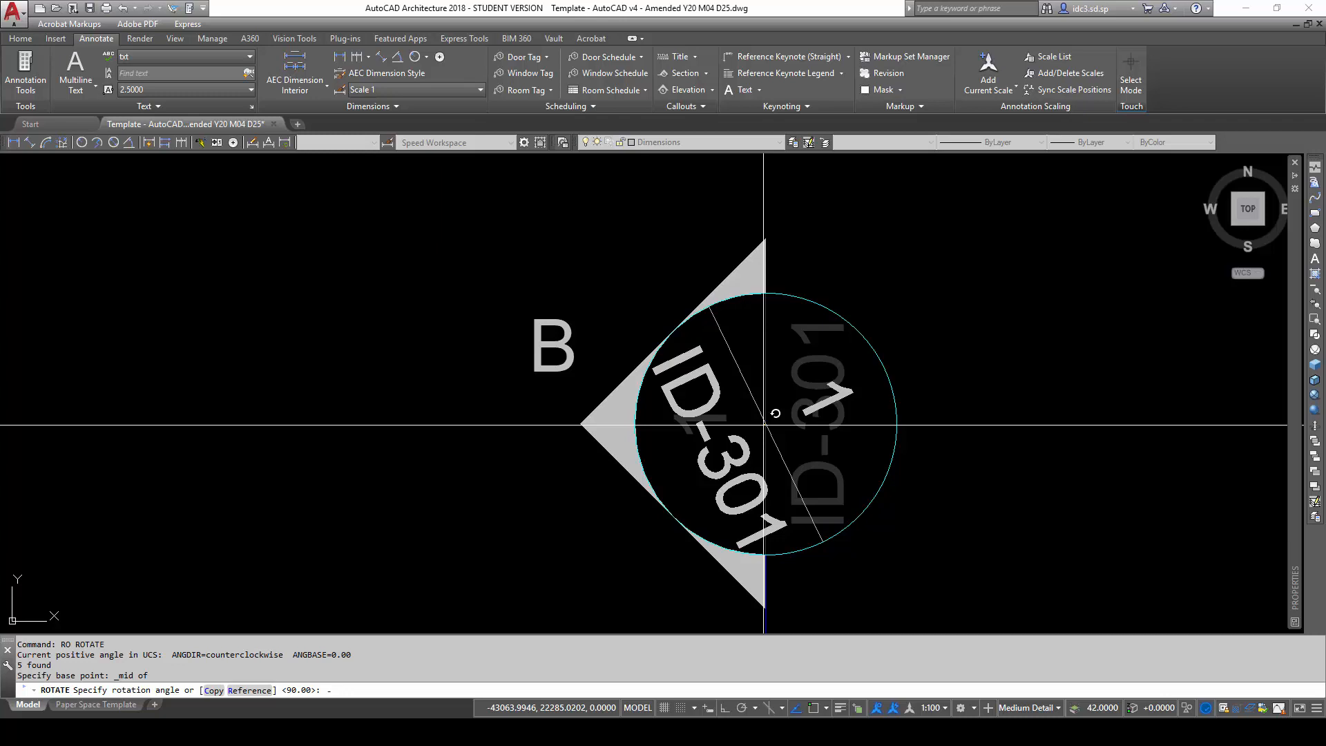
key(Return)
Move the whole vertical section B indication from its upper line's midpoint onto the inner face of the plan's upper wall.
scroll(764, 425, down, 10)
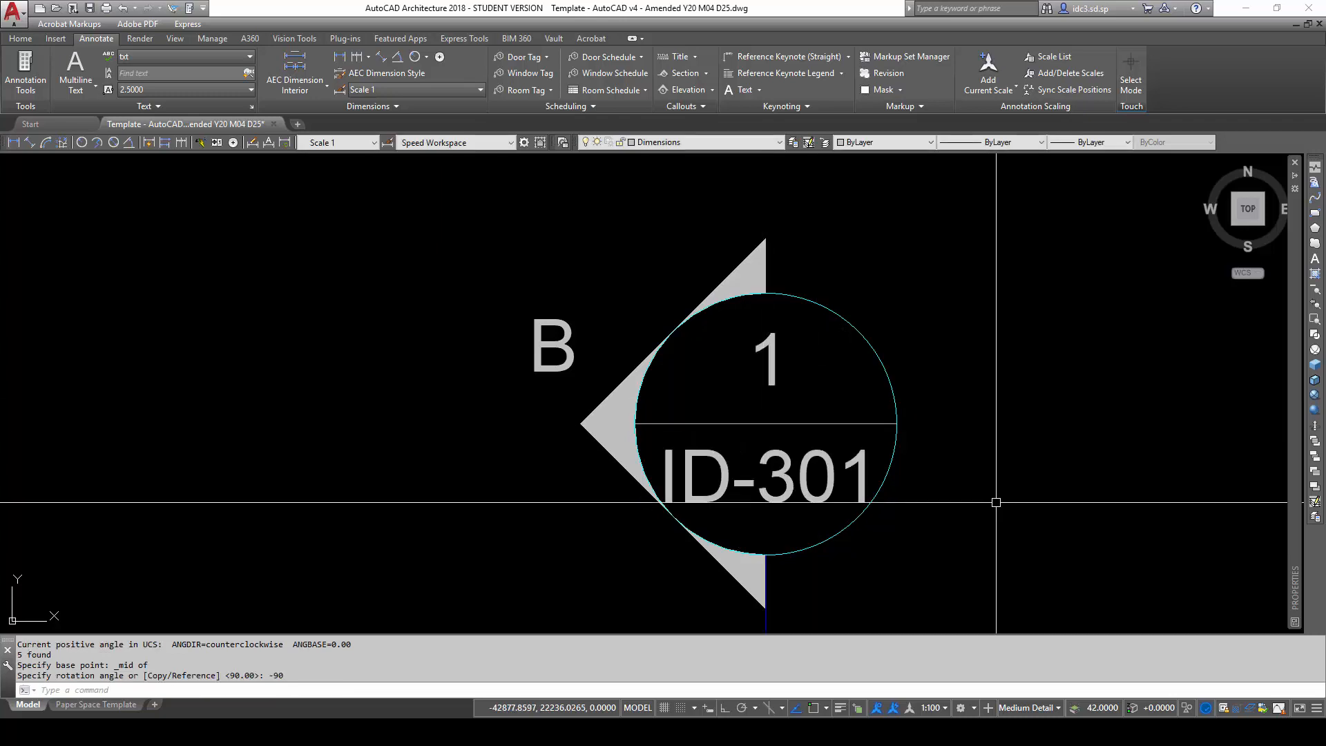
scroll(664, 428, down, 5)
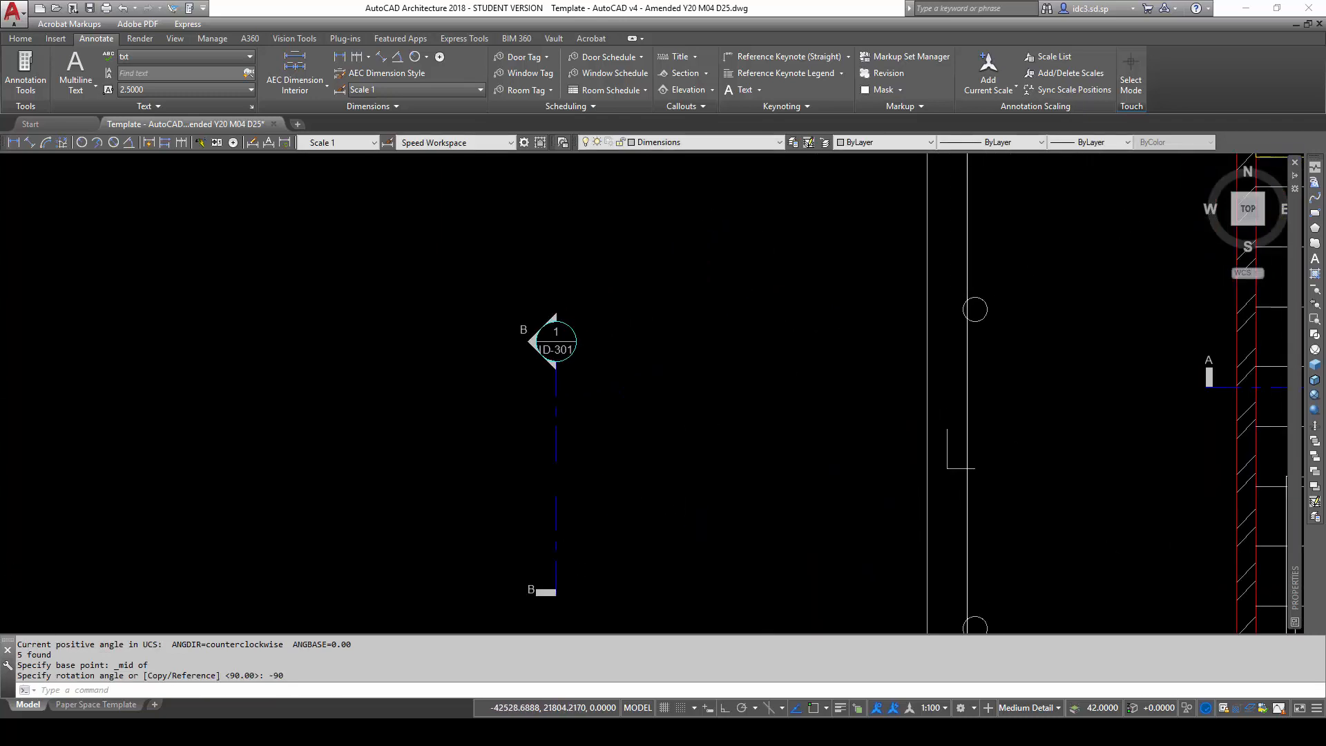
click(691, 592)
click(568, 328)
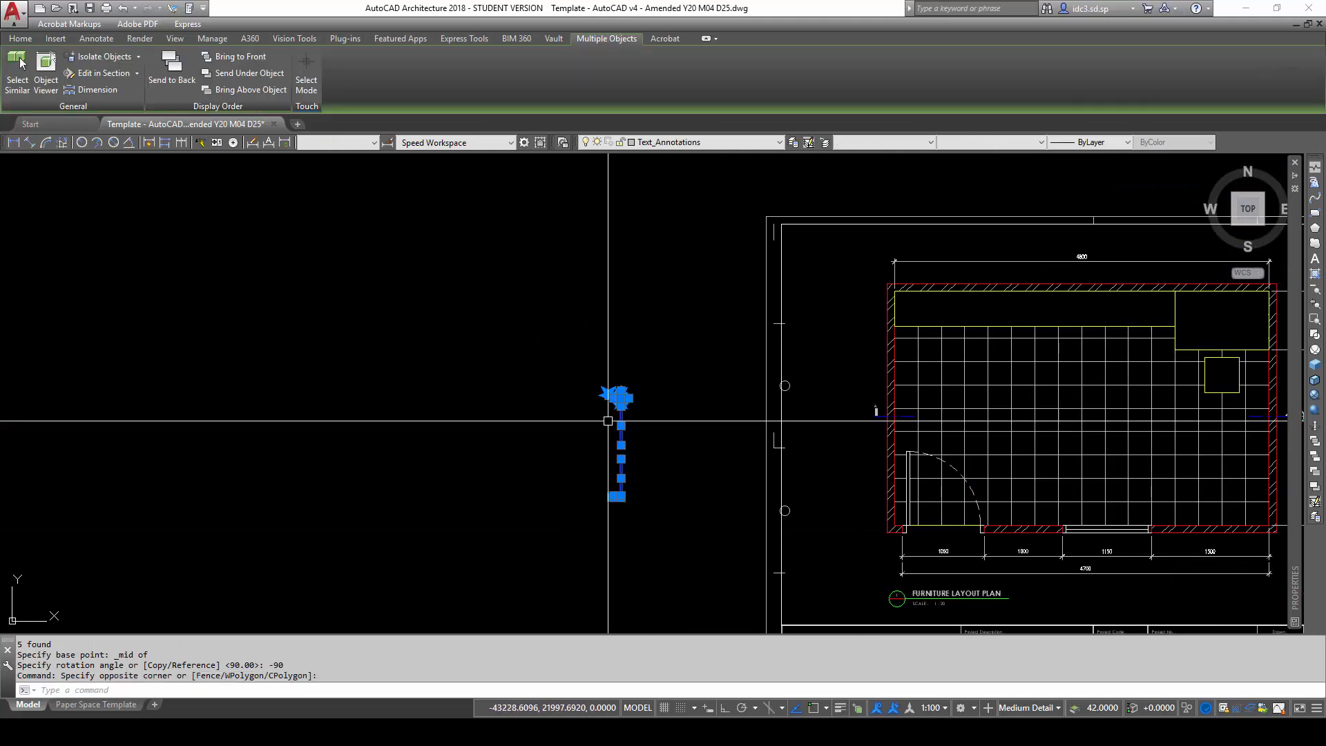
text(m)
key(Return)
shift+right_click(660, 364)
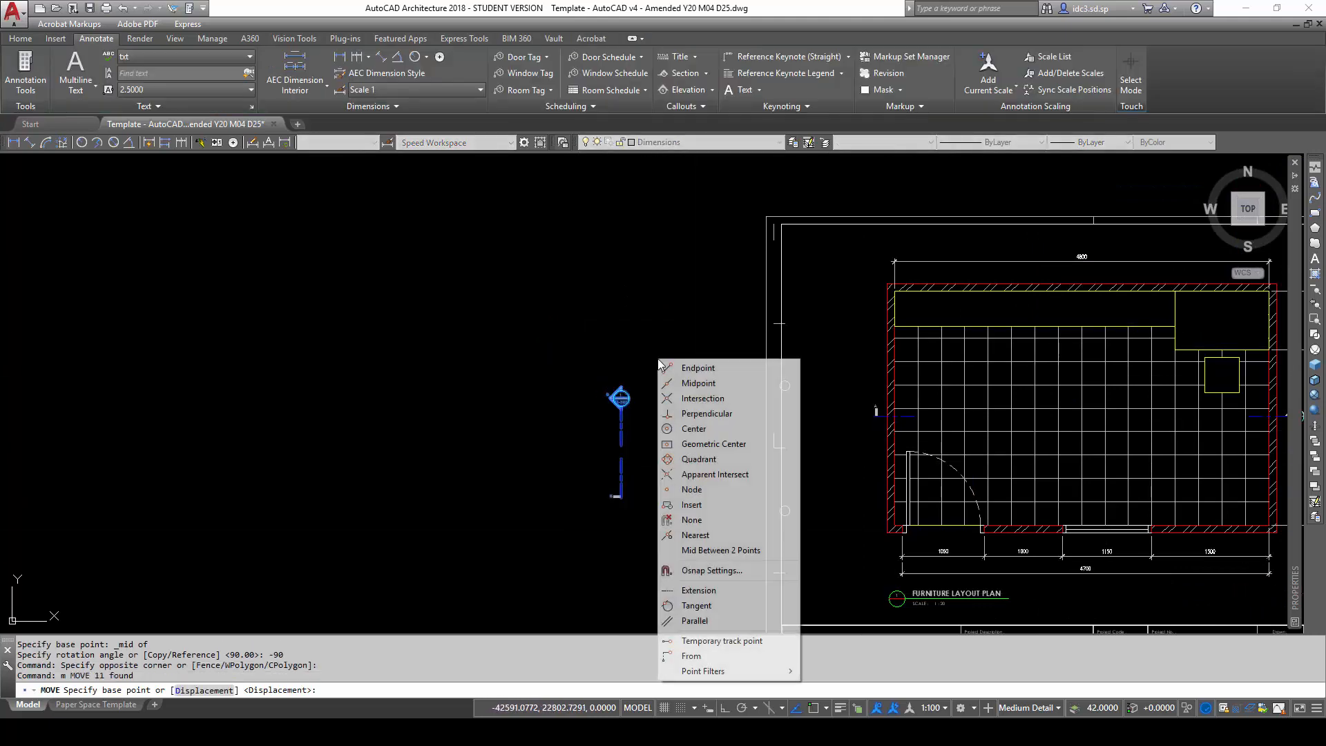
click(699, 383)
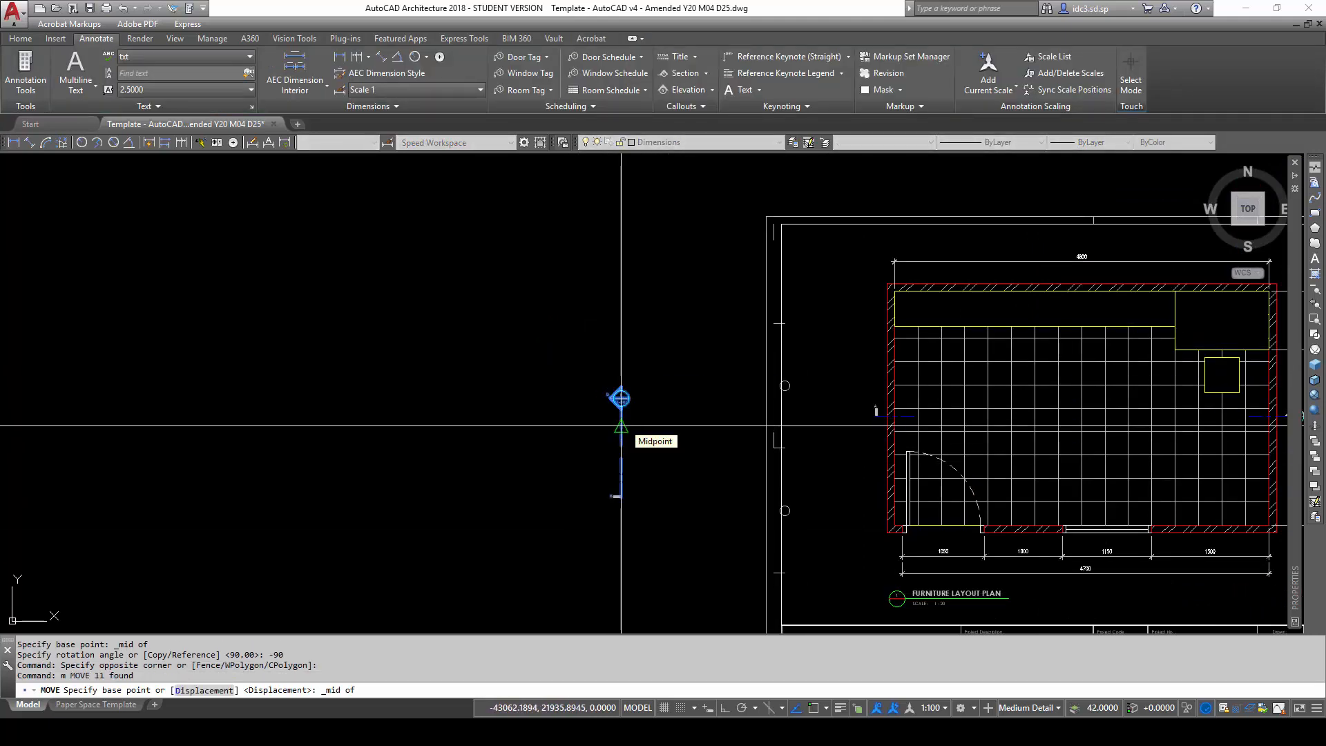
click(621, 399)
scroll(1133, 294, up, 2)
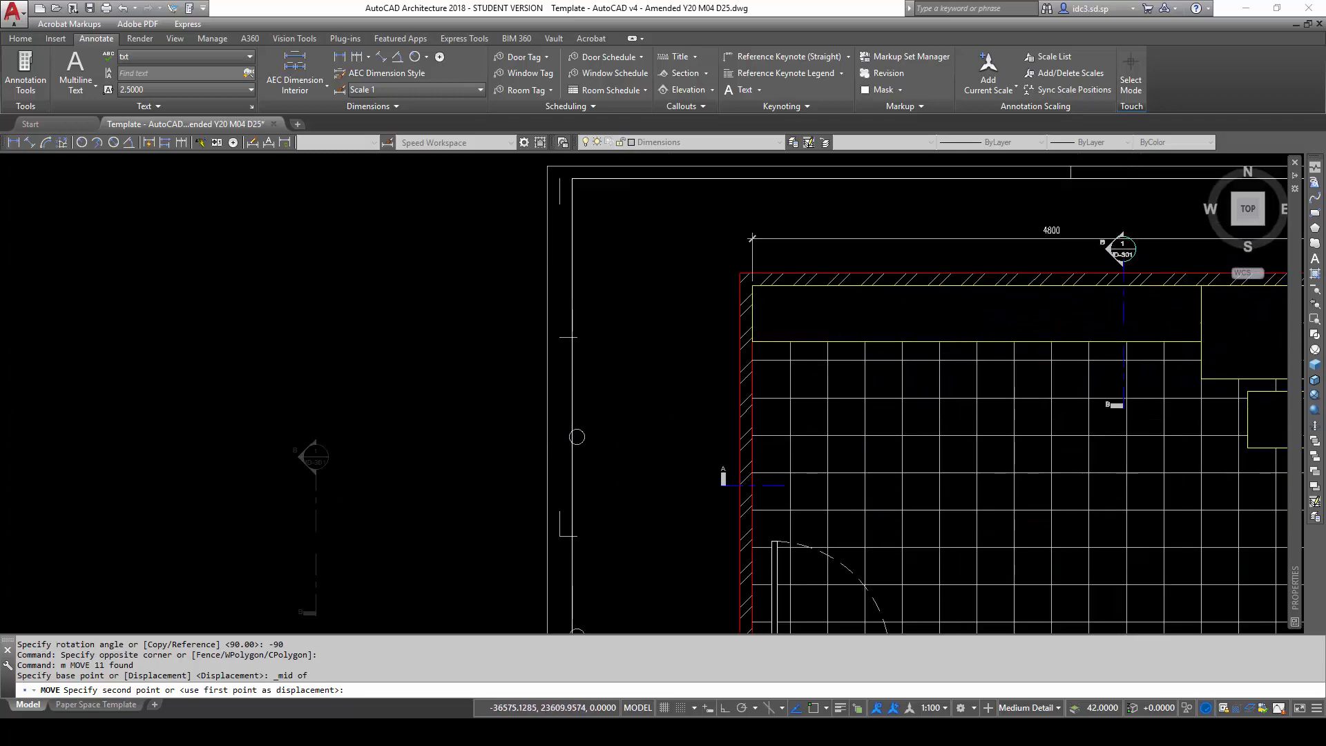
scroll(1112, 283, up, 3)
shift+right_click(1099, 288)
click(1133, 464)
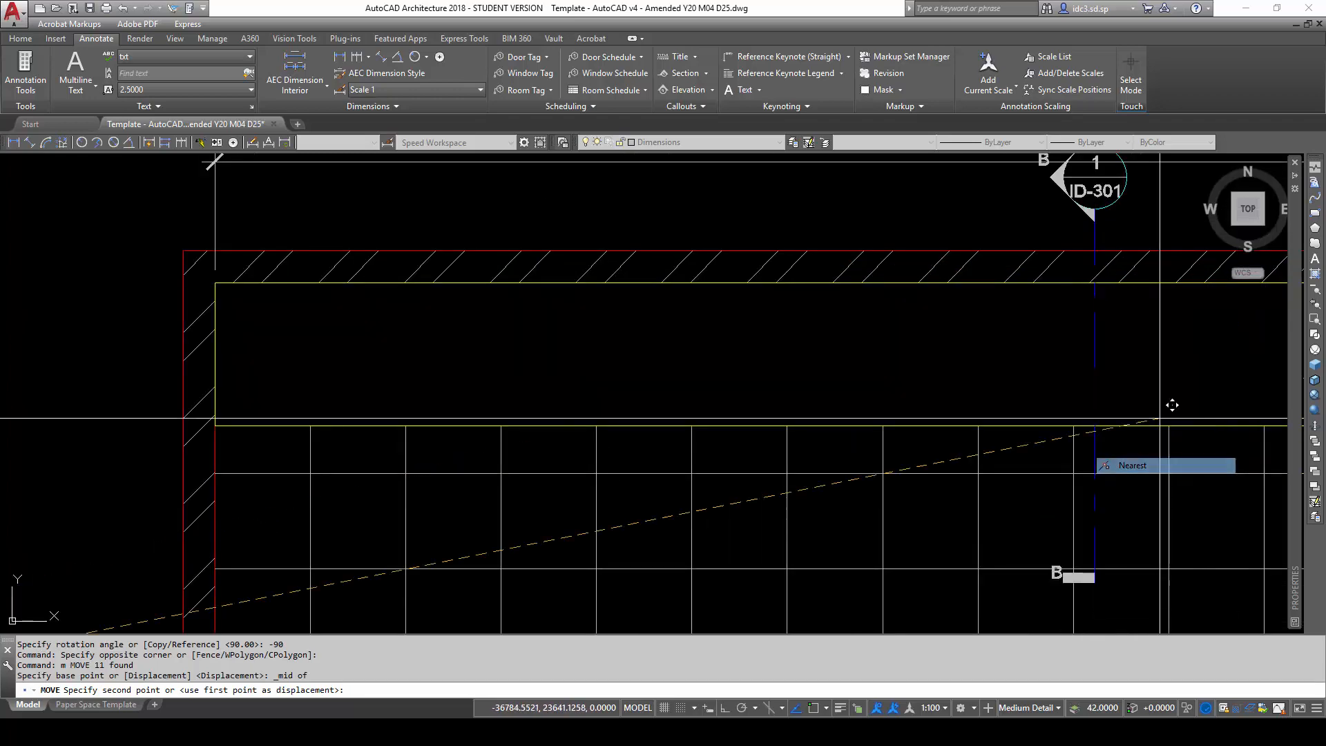
scroll(1105, 349, down, 5)
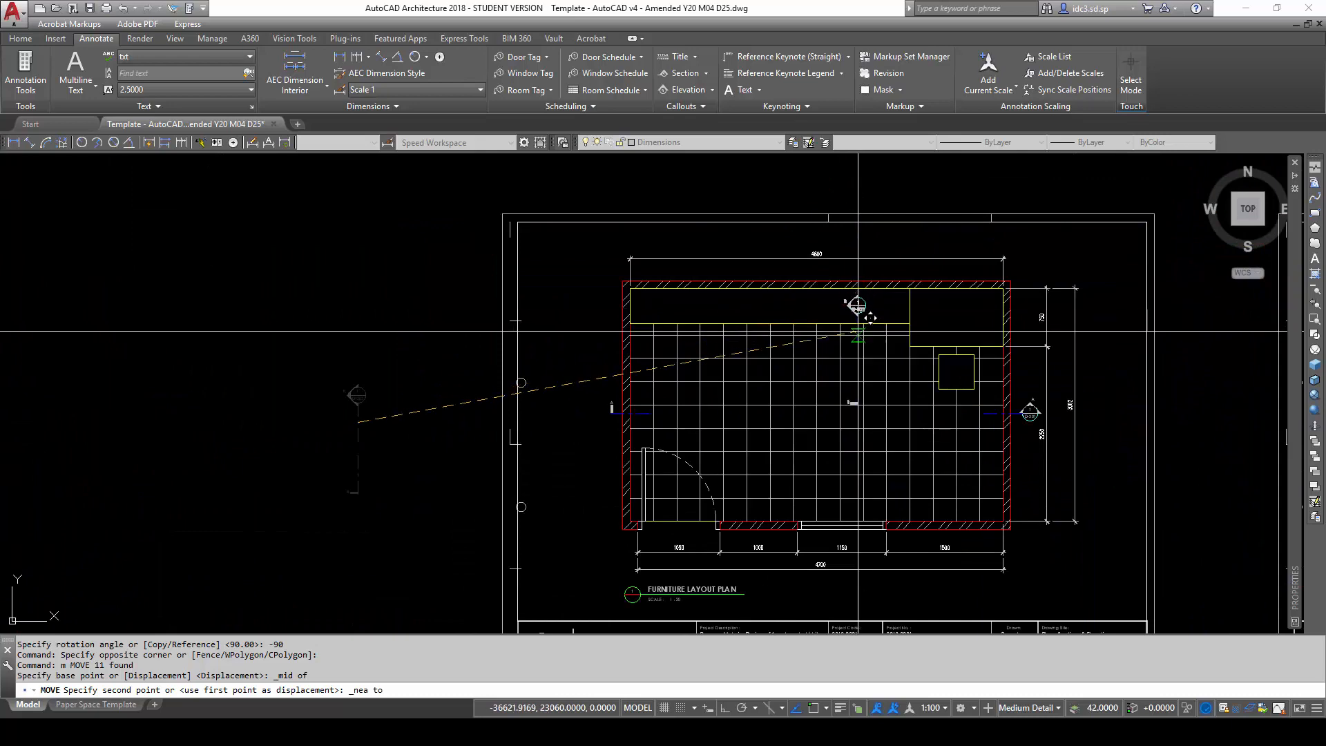
scroll(876, 273, up, 5)
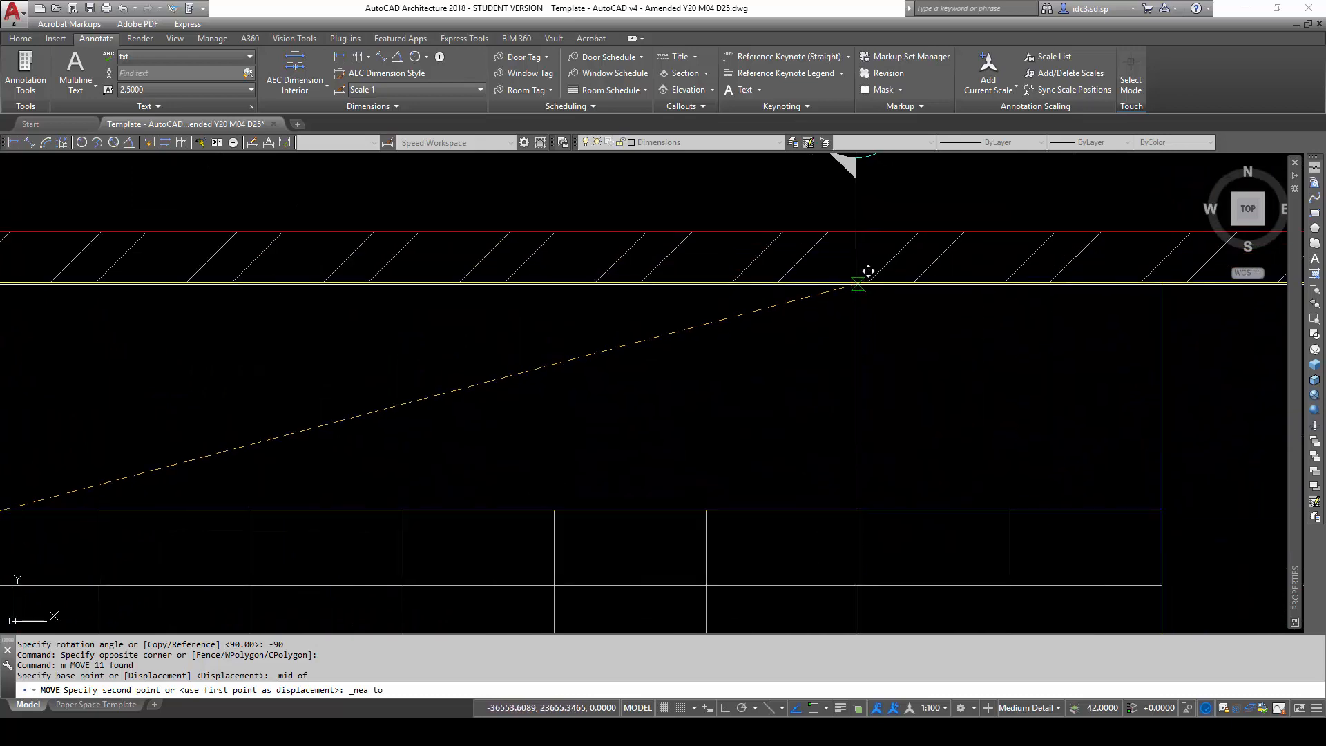
click(865, 274)
scroll(925, 357, down, 3)
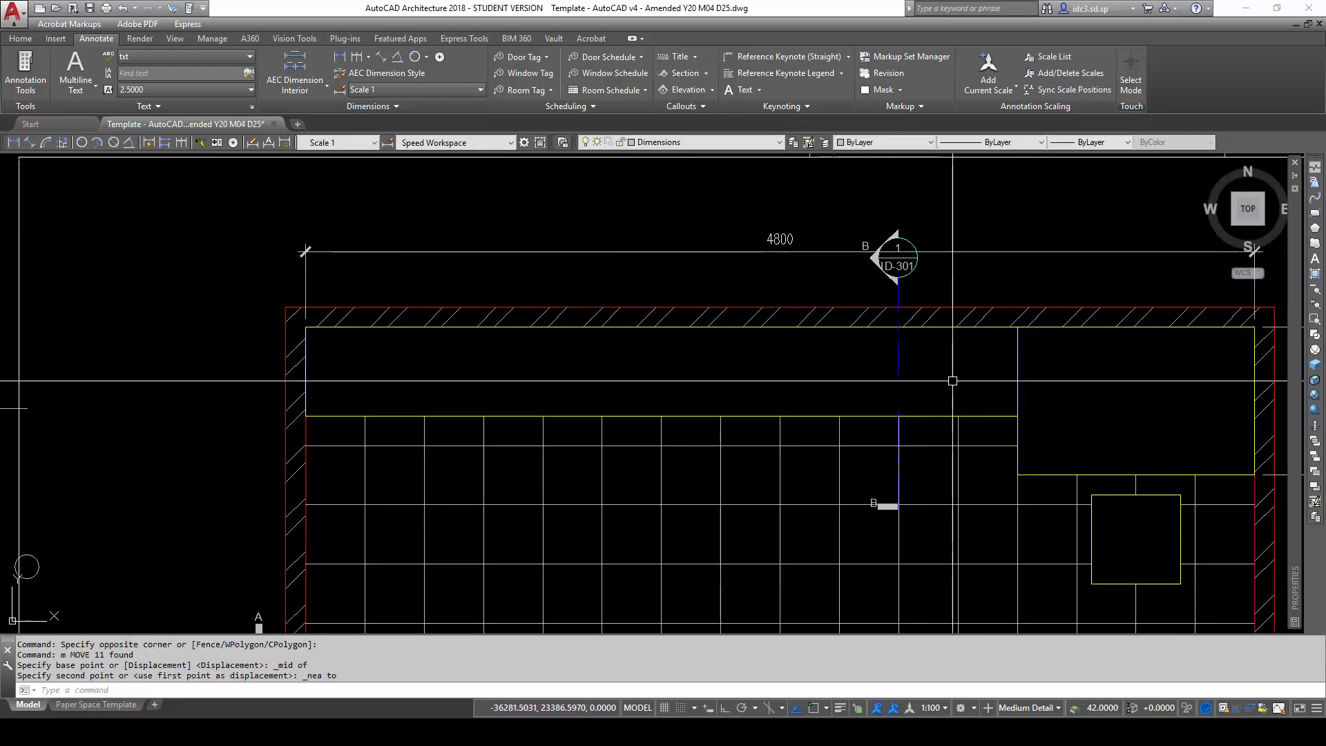
Move section B's lower line, end bar and letter straight down, perpendicular to the inner face of the lower wall at the window.
scroll(925, 318, up, 4)
click(794, 318)
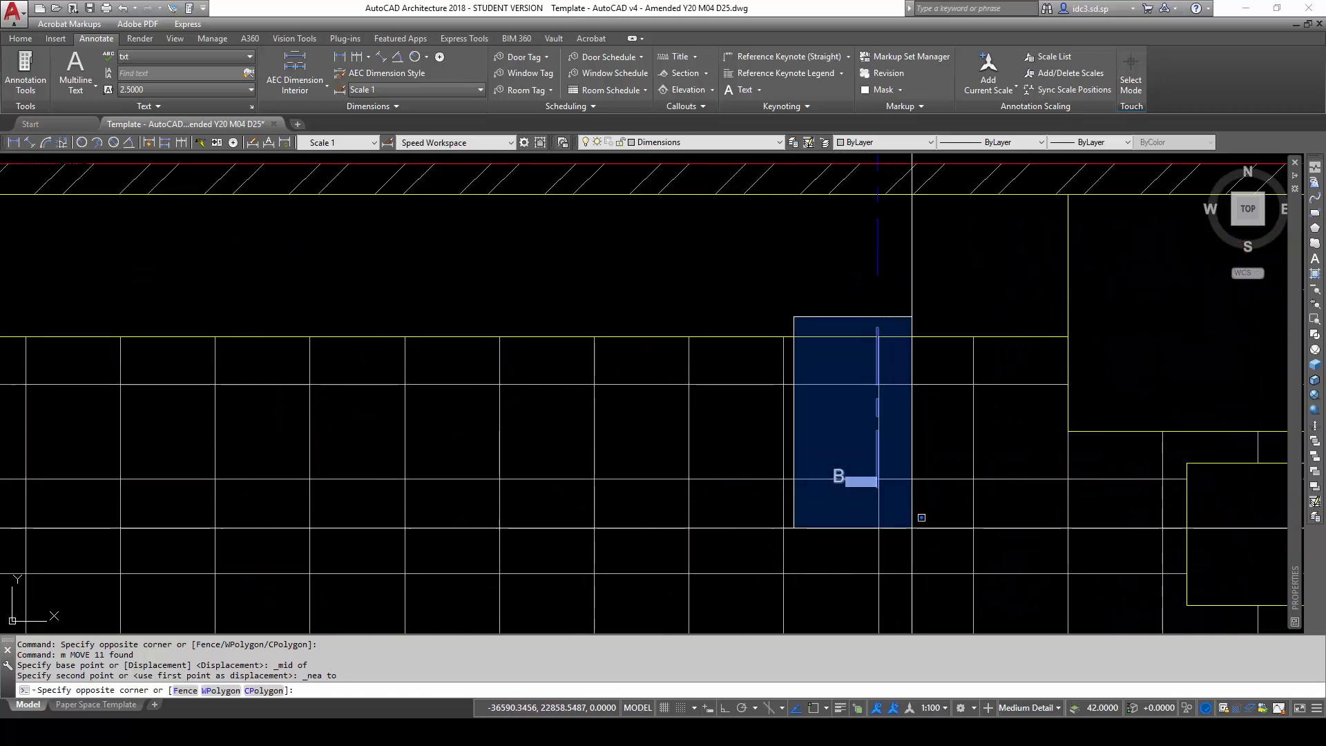
click(916, 519)
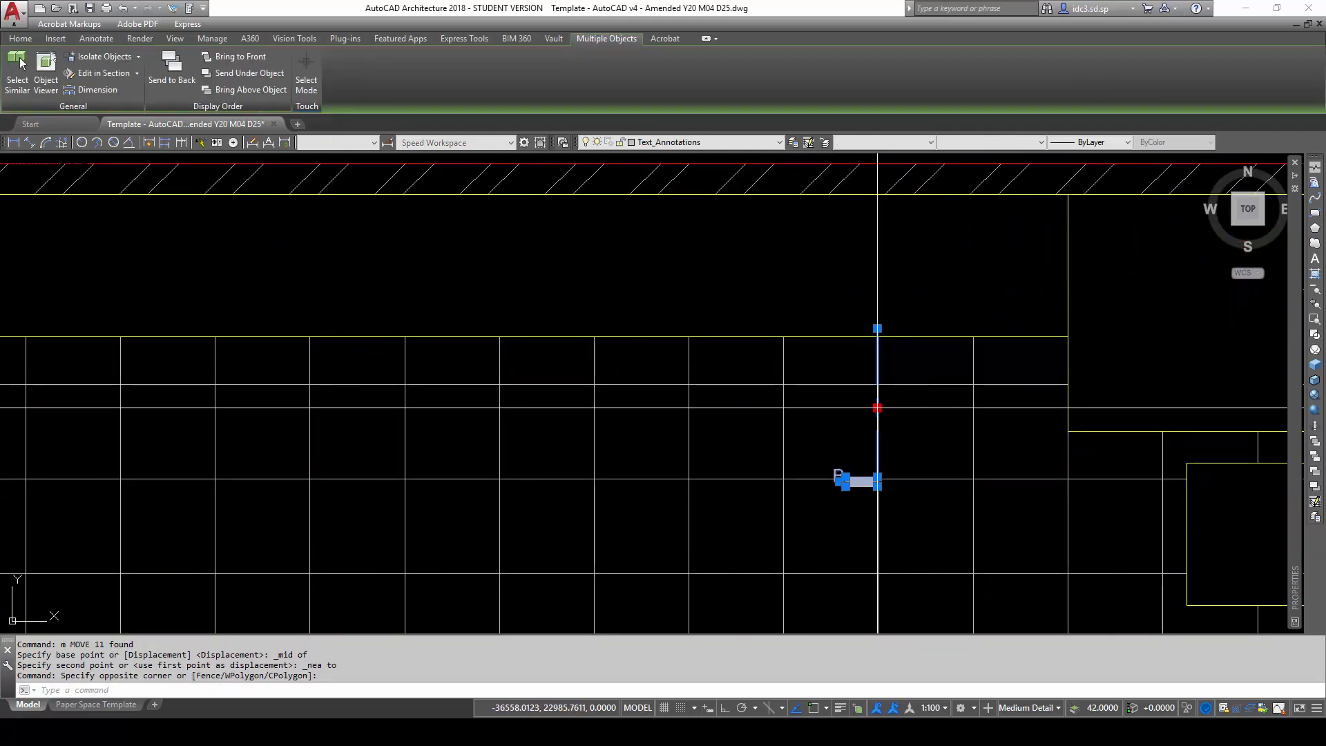
click(877, 408)
right_click(878, 409)
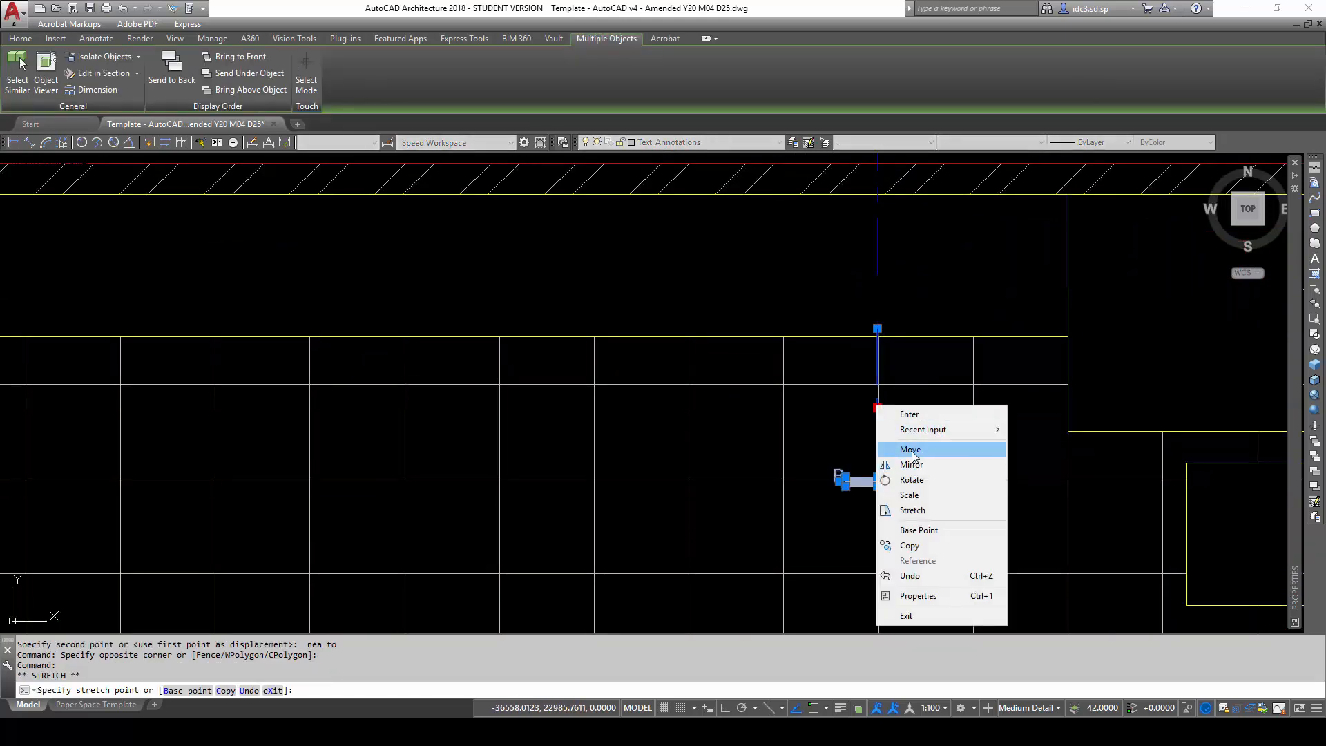
click(910, 449)
shift+right_click(903, 409)
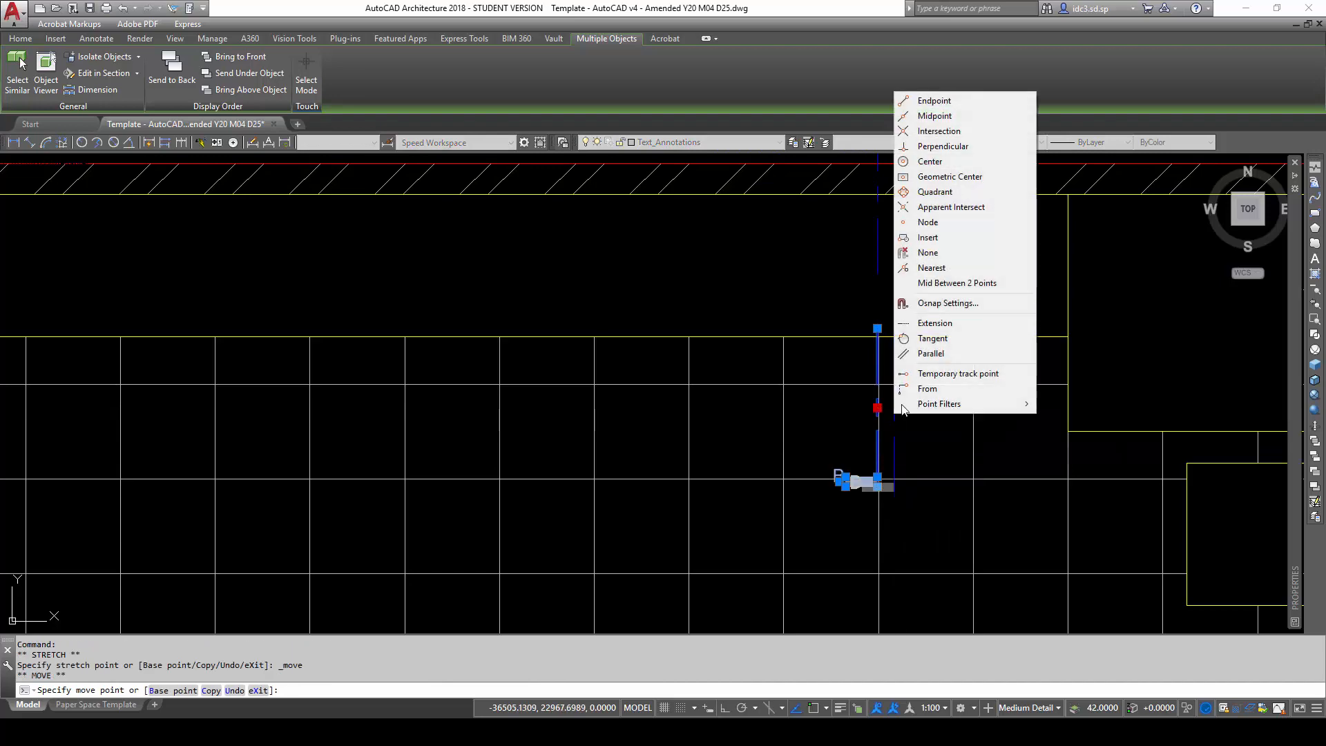
click(946, 149)
scroll(924, 521, down, 4)
middle_drag(923, 521, 870, 248)
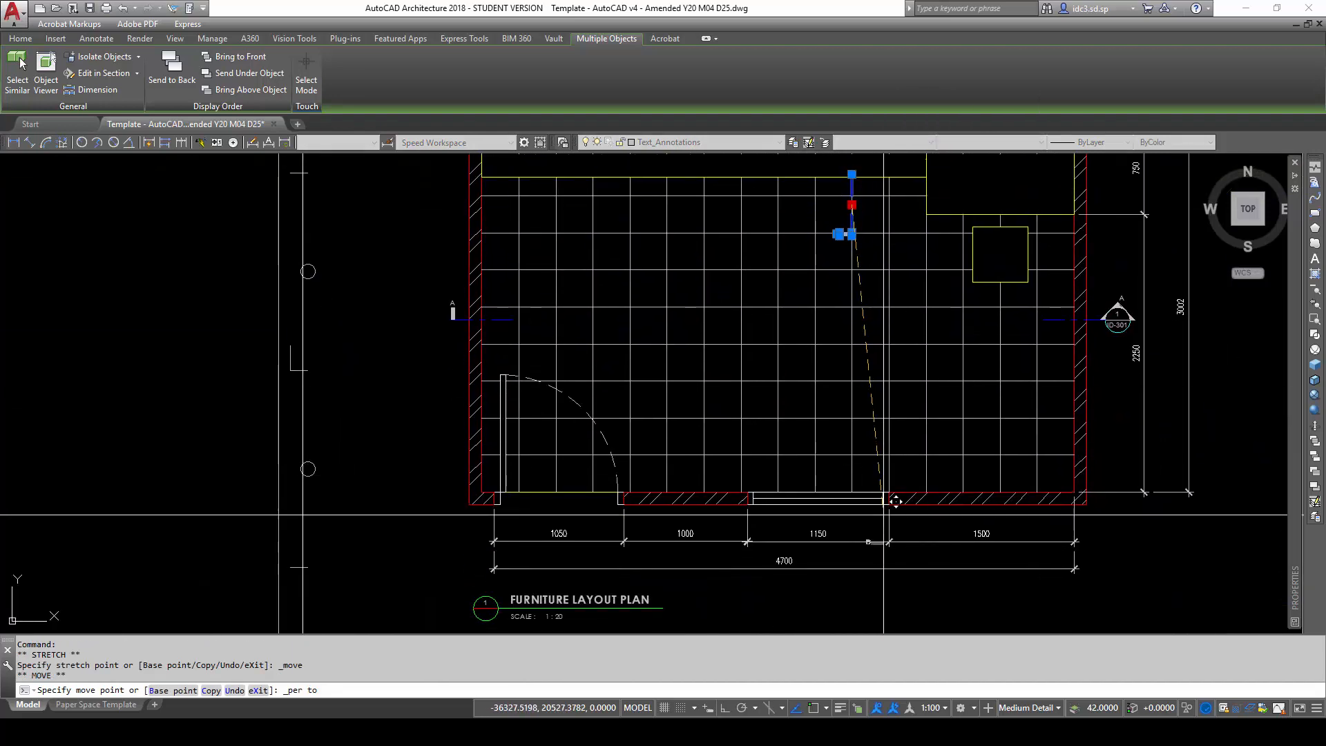
scroll(849, 493, up, 6)
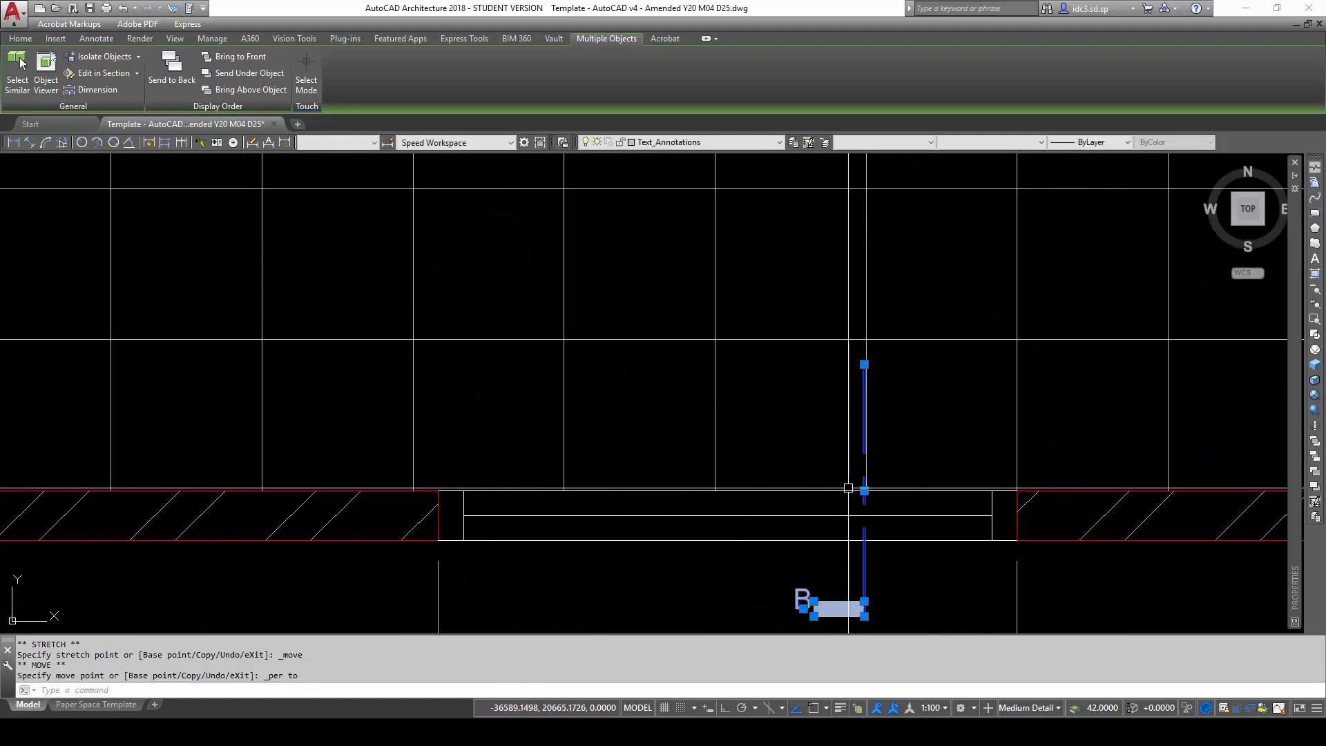
scroll(838, 462, down, 6)
key(Escape)
key(Escape)
key(Escape)
Shift the 4800 dimension line above the floor plan upward so it clears the section B tag.
middle_drag(903, 406, 889, 516)
middle_drag(855, 304, 852, 434)
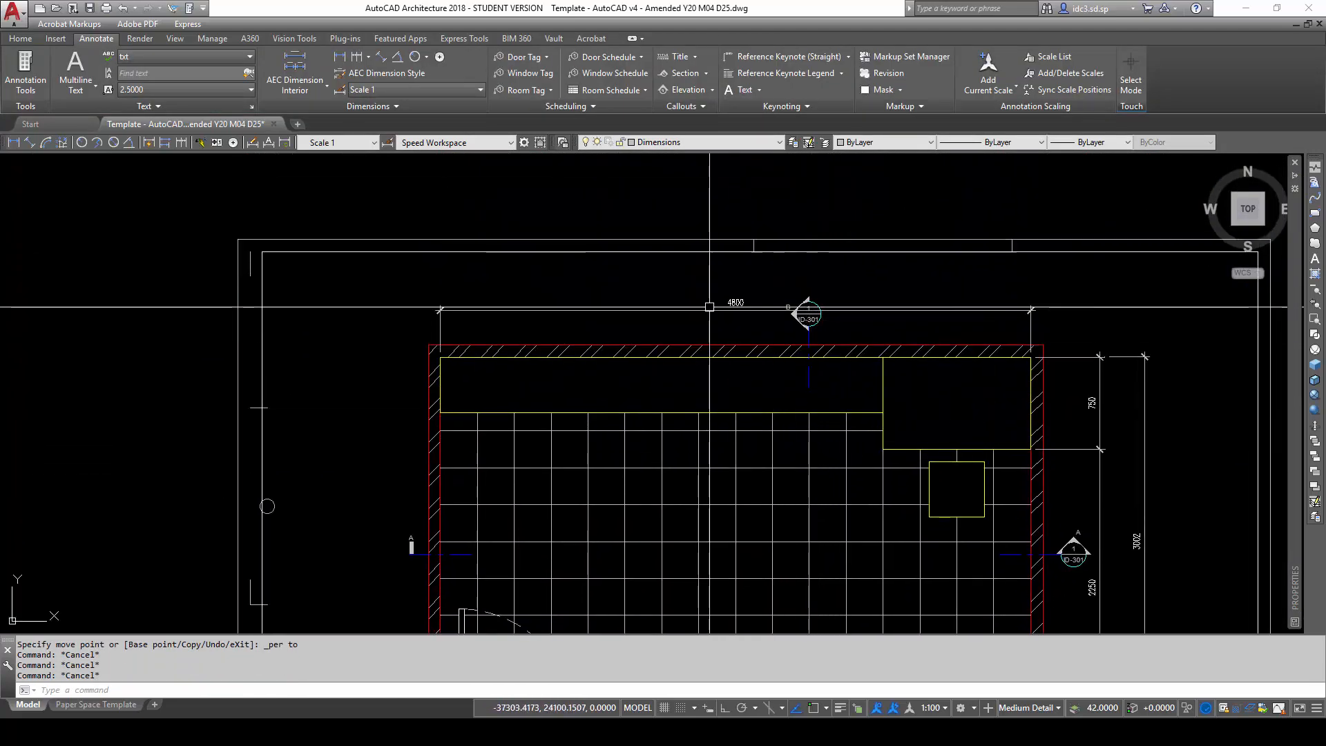
scroll(906, 323, up, 2)
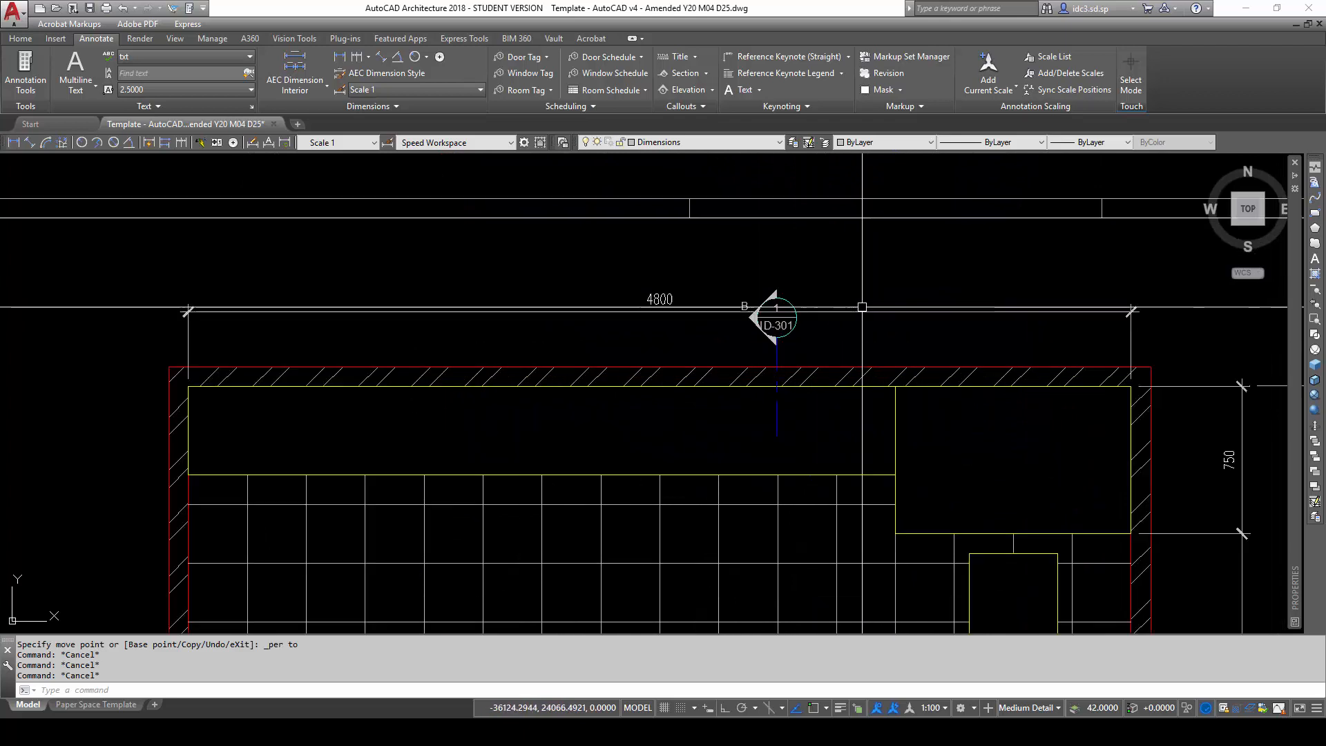
click(919, 311)
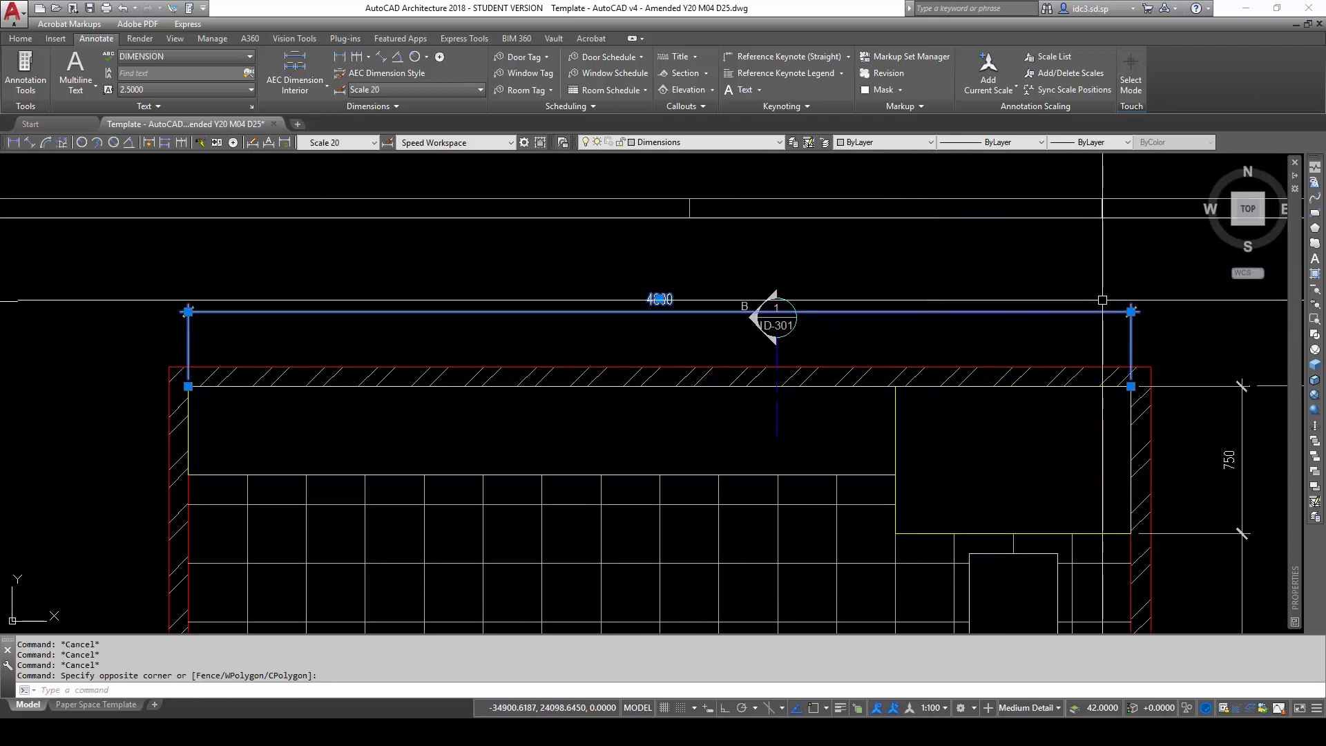
click(1131, 312)
click(1131, 311)
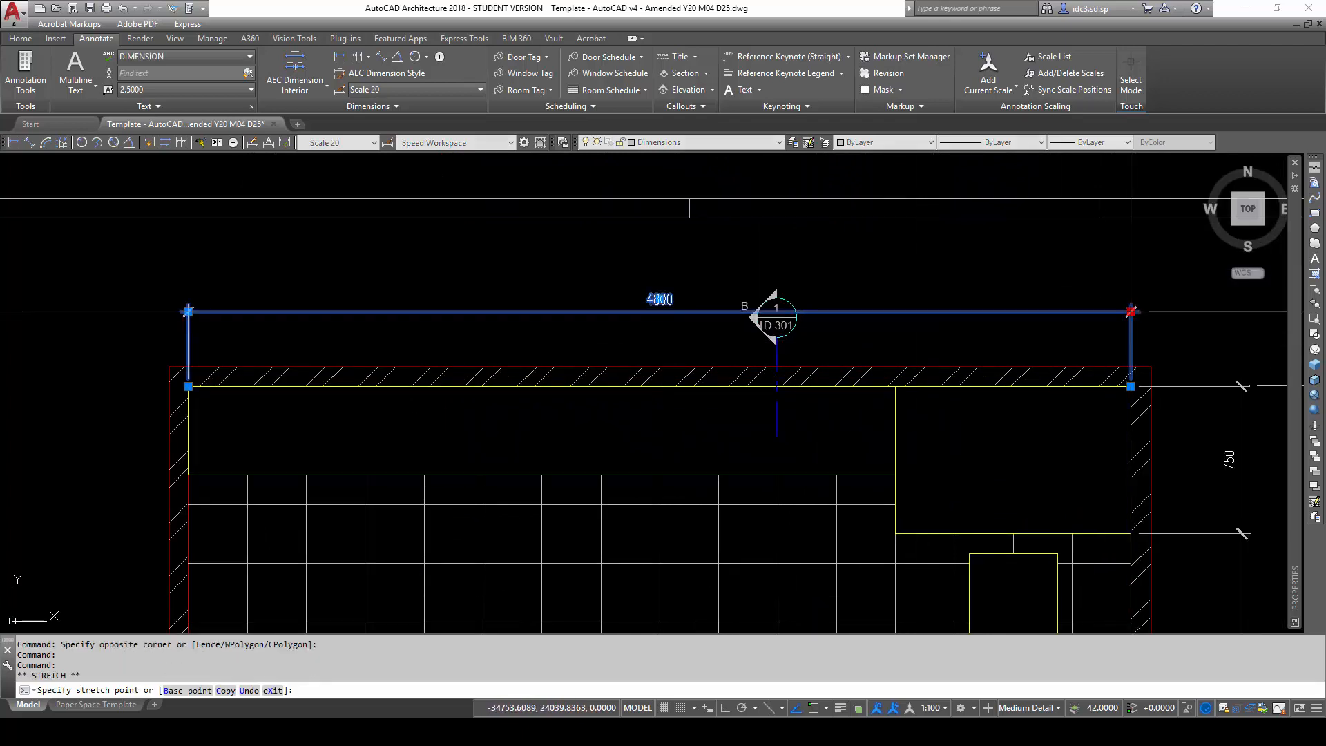
key(Escape)
key(Escape)
key(Escape)
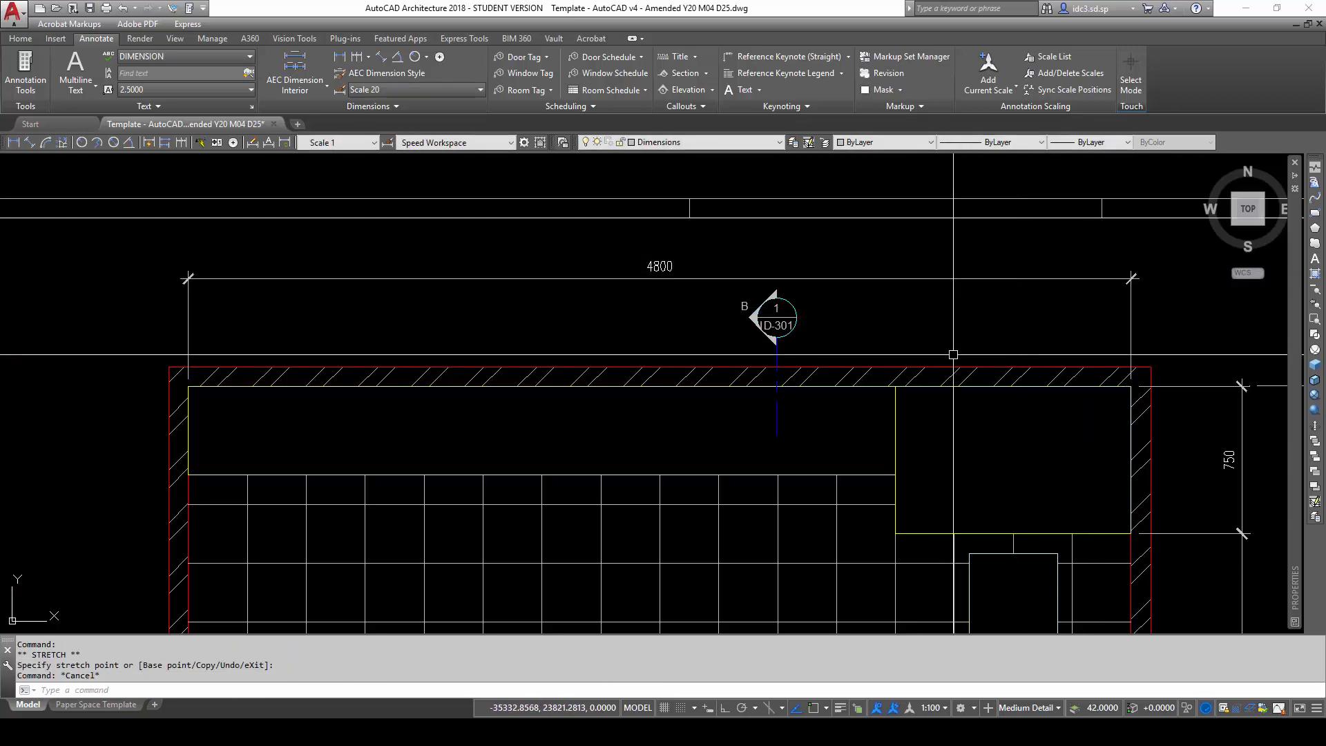
Review the annotated floor plan sheet and the text leaders on the lineweights and drawing symbols sheet beside it.
scroll(836, 352, down, 6)
scroll(847, 420, up, 3)
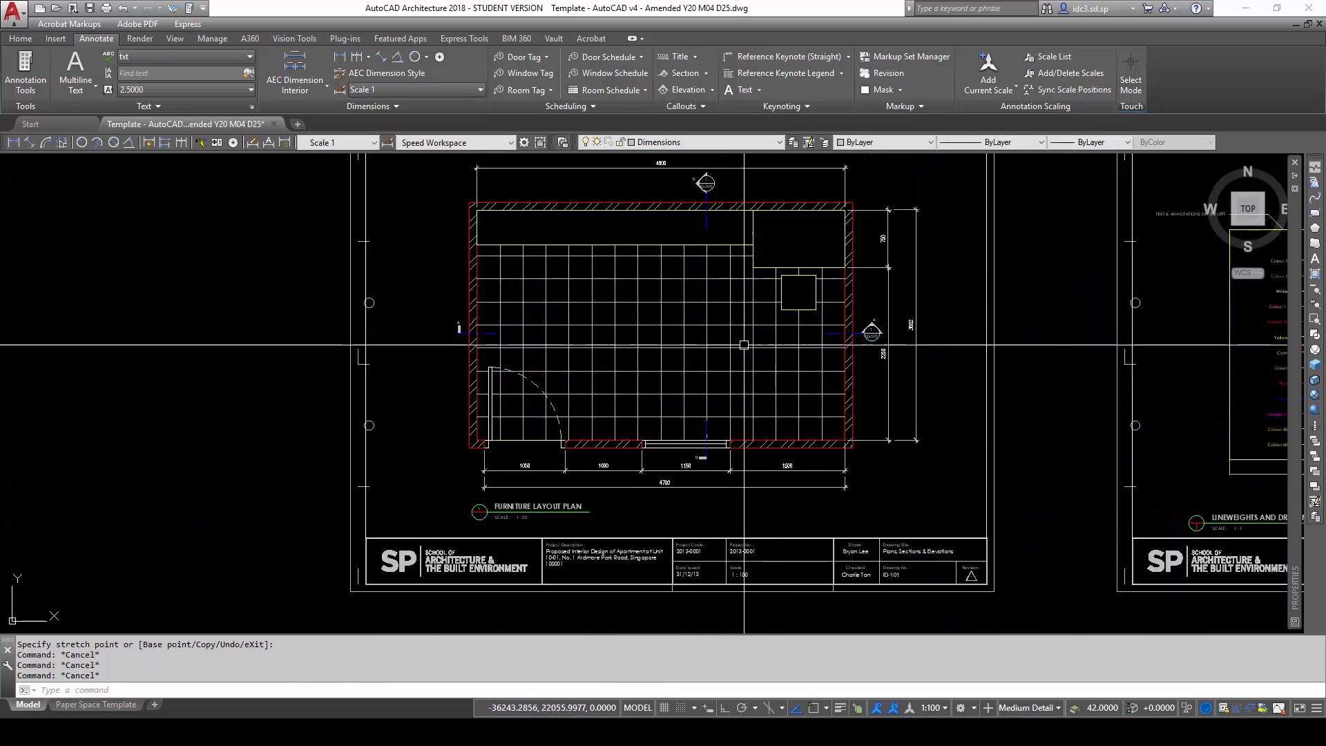
middle_drag(794, 345, 748, 399)
scroll(848, 399, down, 3)
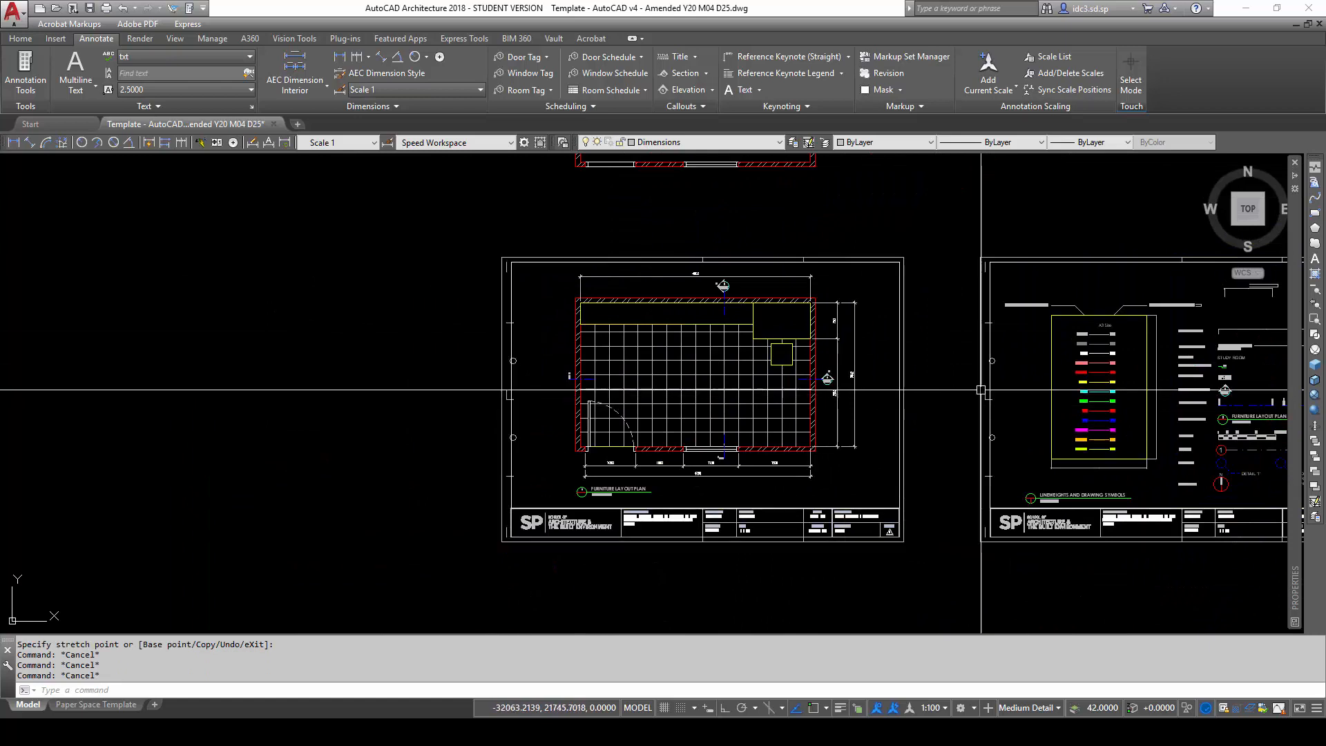
middle_drag(993, 382, 777, 390)
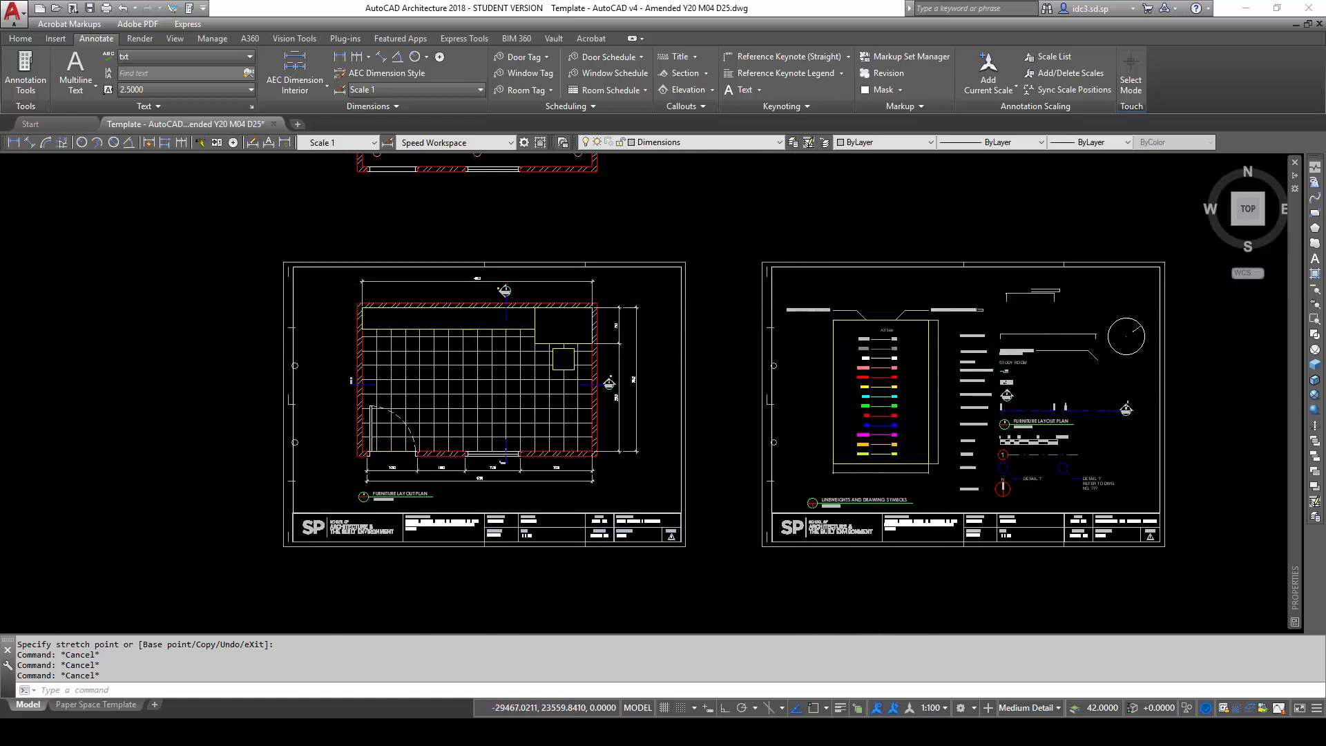
scroll(839, 309, up, 6)
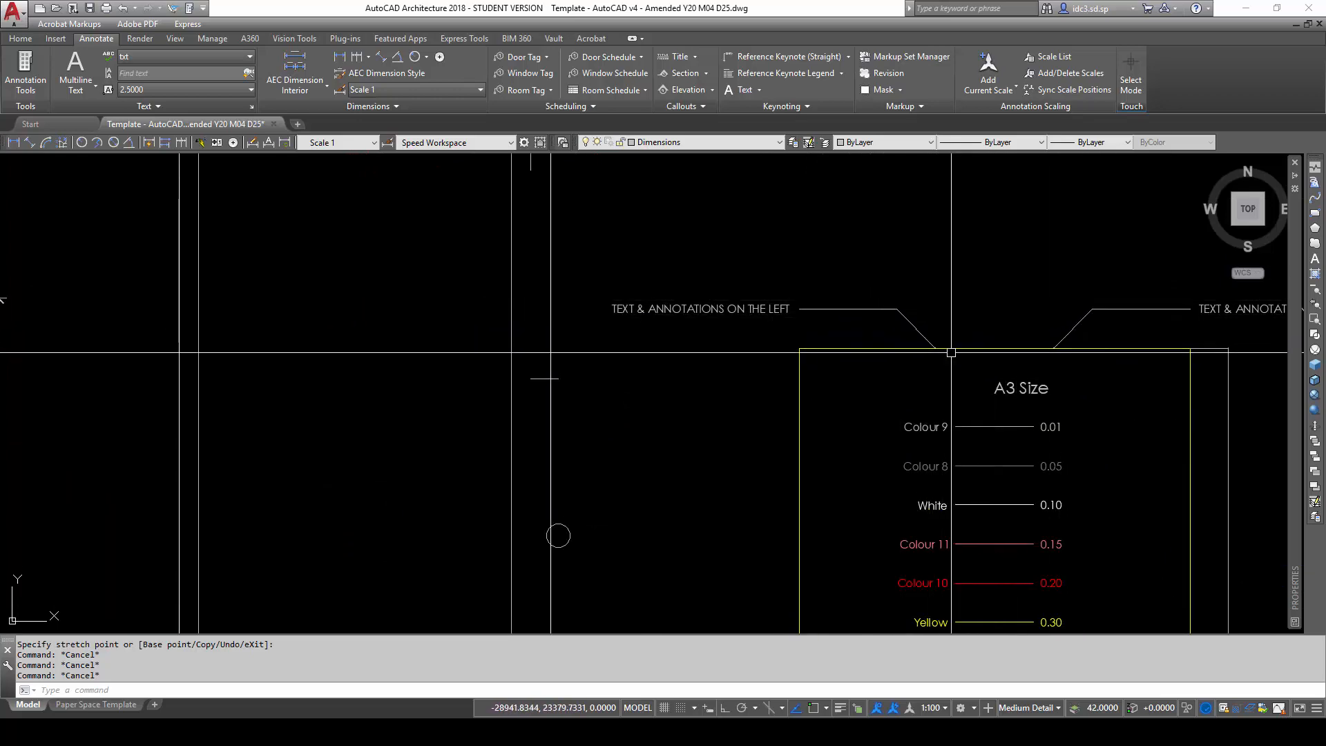
Examine the text leaders and their arrowheads above the A3 Size table on the original A3 template sheet.
scroll(841, 393, down, 6)
scroll(914, 422, down, 10)
middle_click(913, 422)
middle_click(913, 422)
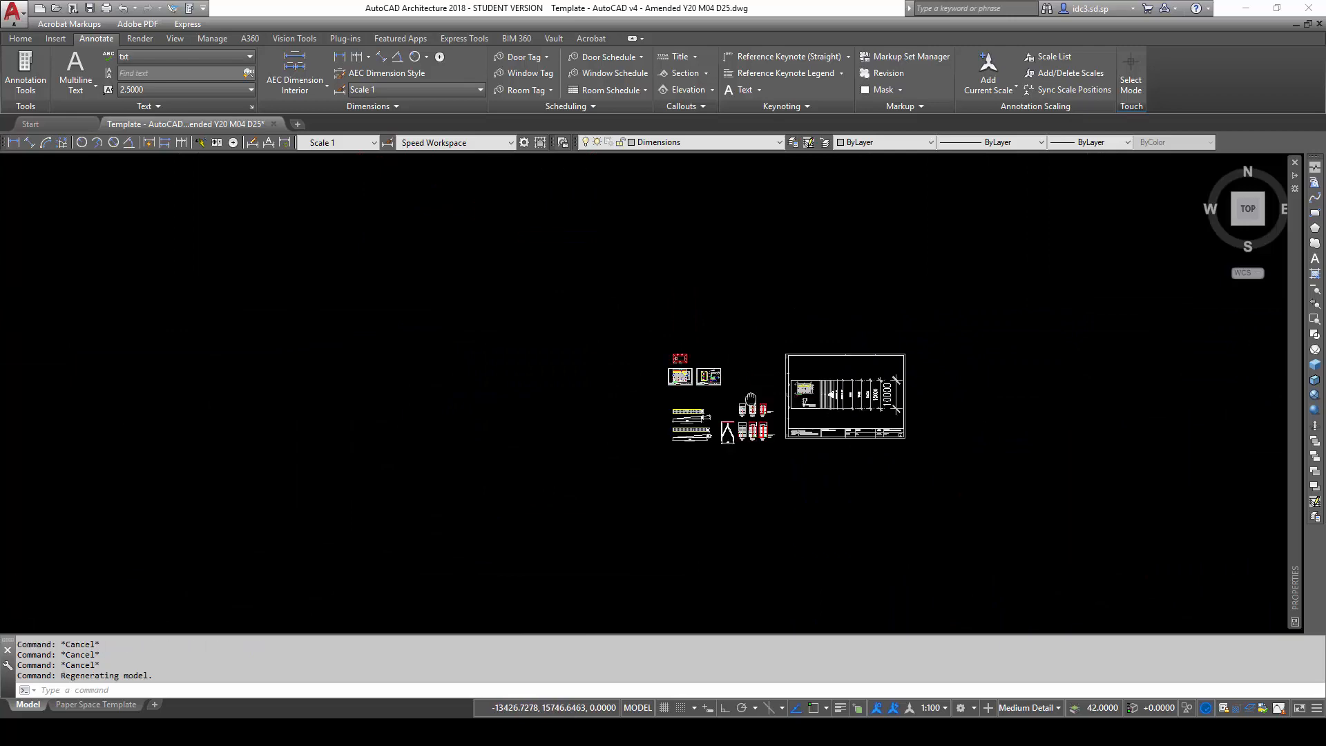
scroll(814, 406, up, 4)
scroll(789, 398, up, 18)
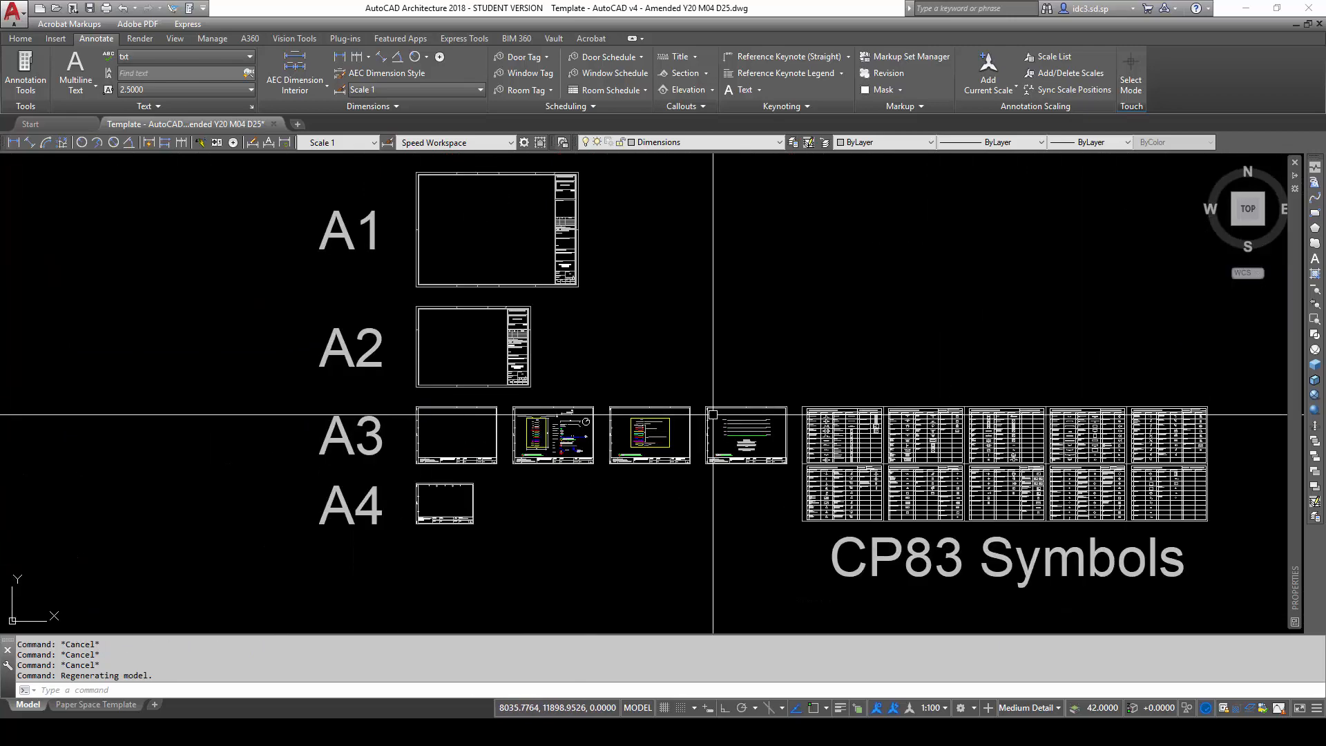
scroll(456, 434, up, 10)
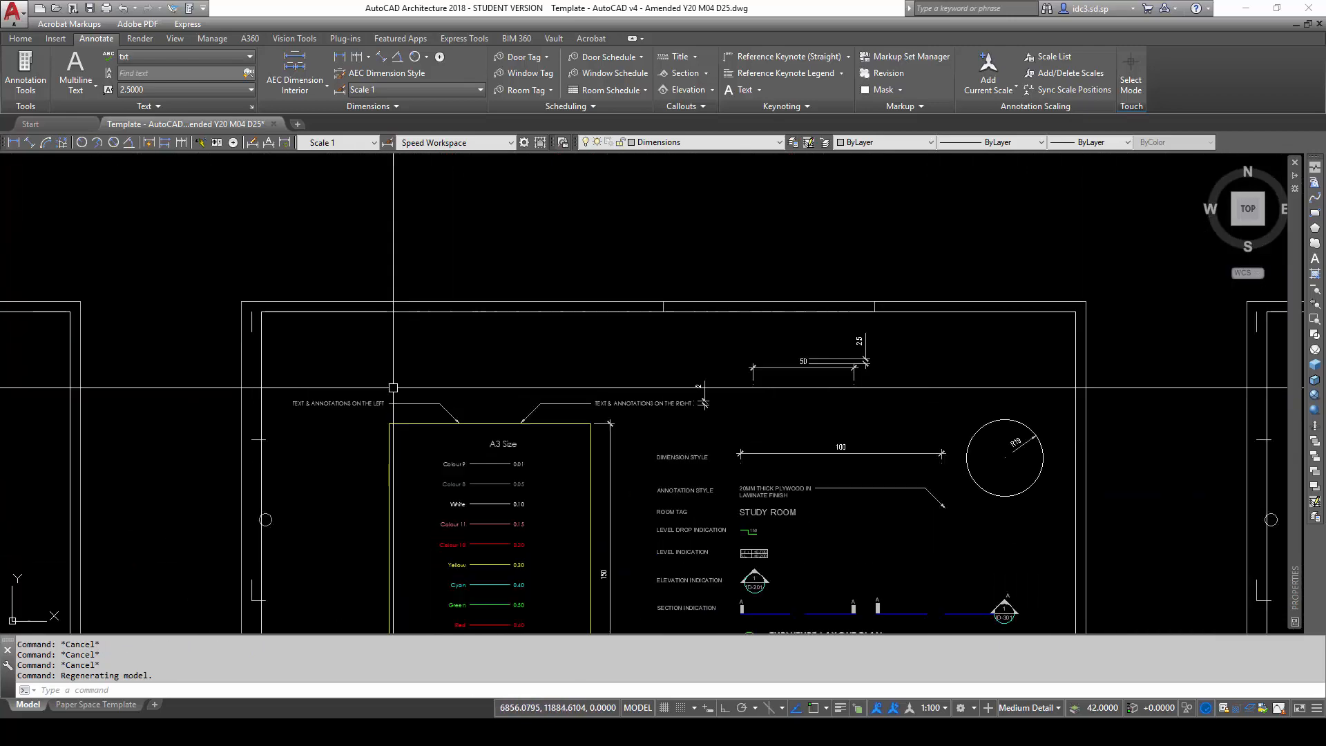
middle_drag(382, 445, 533, 465)
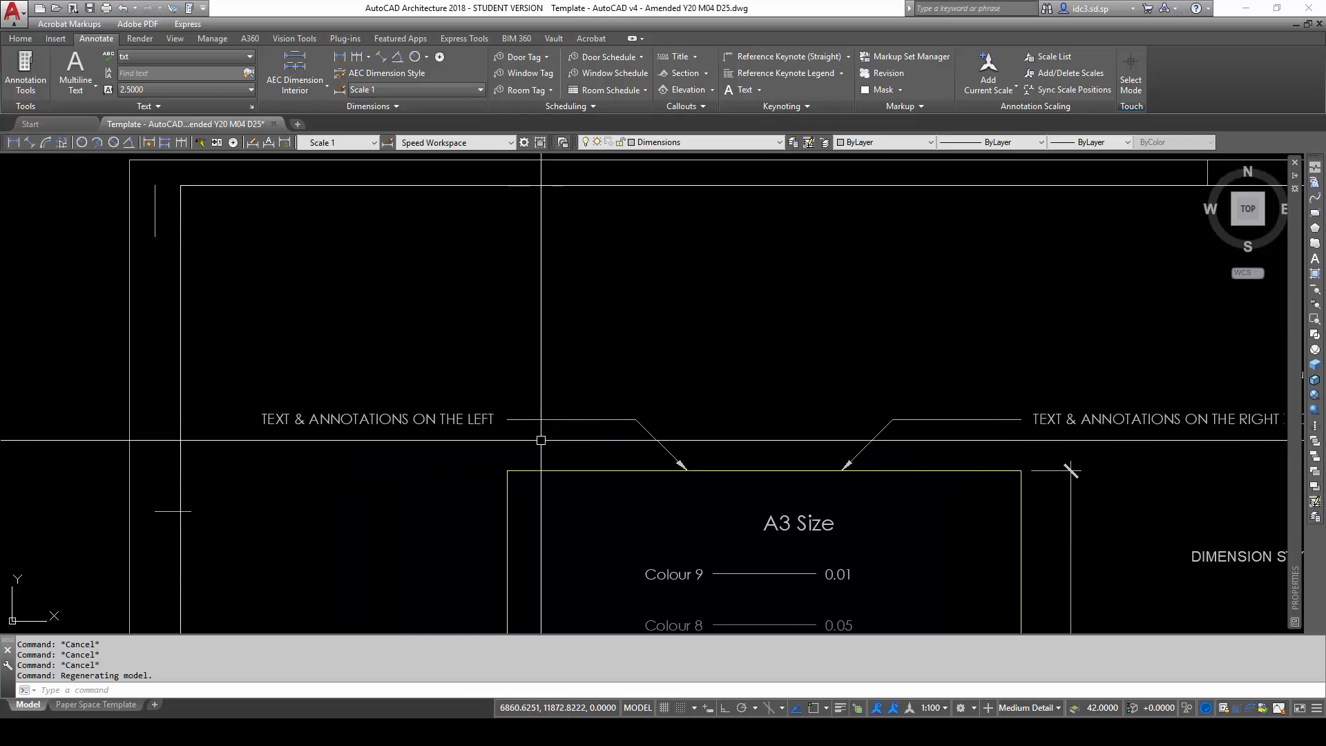
scroll(602, 435, up, 2)
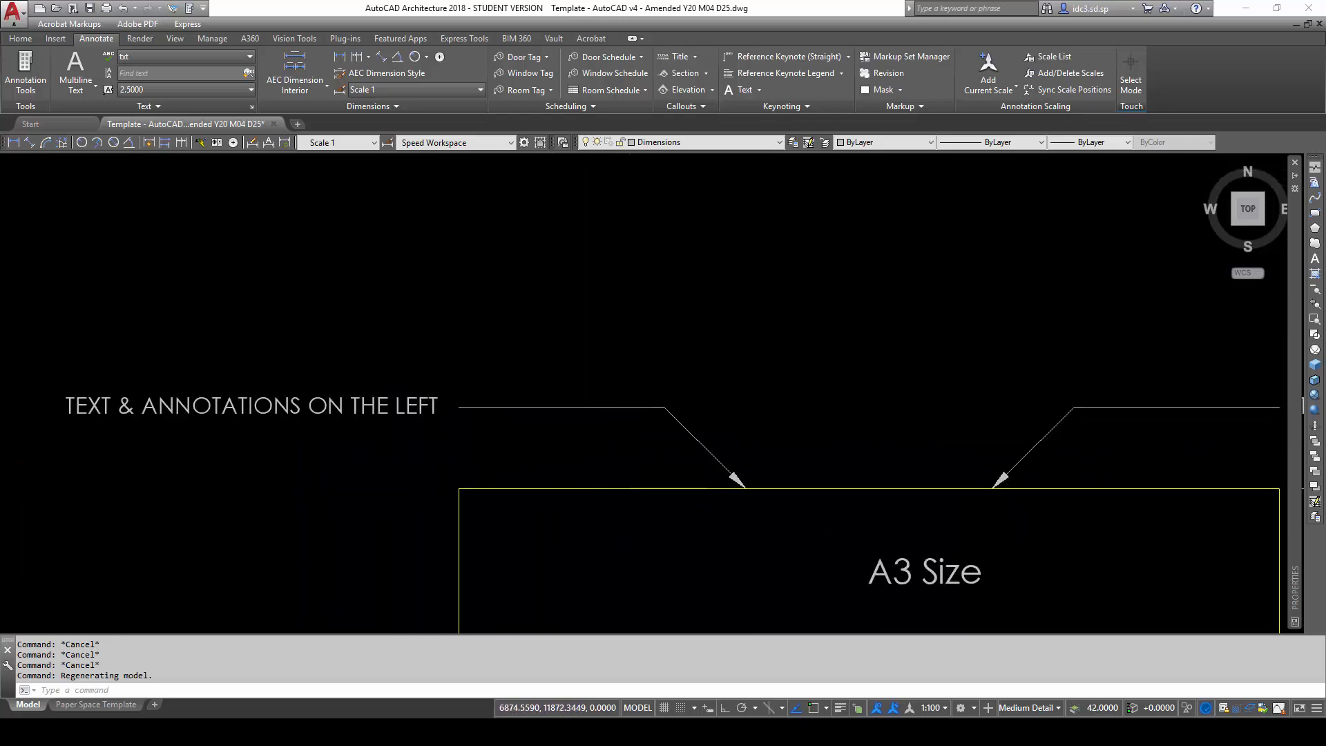
scroll(557, 392, down, 6)
scroll(558, 392, up, 6)
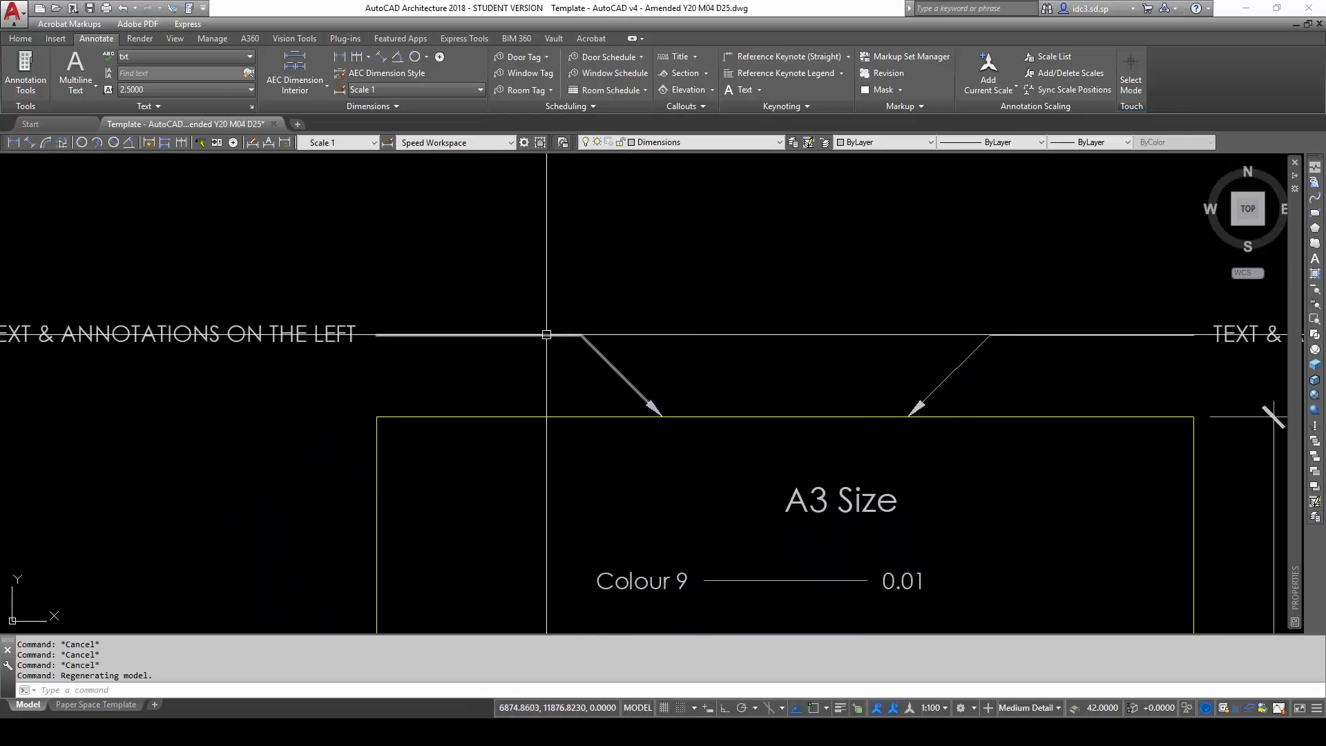
click(655, 411)
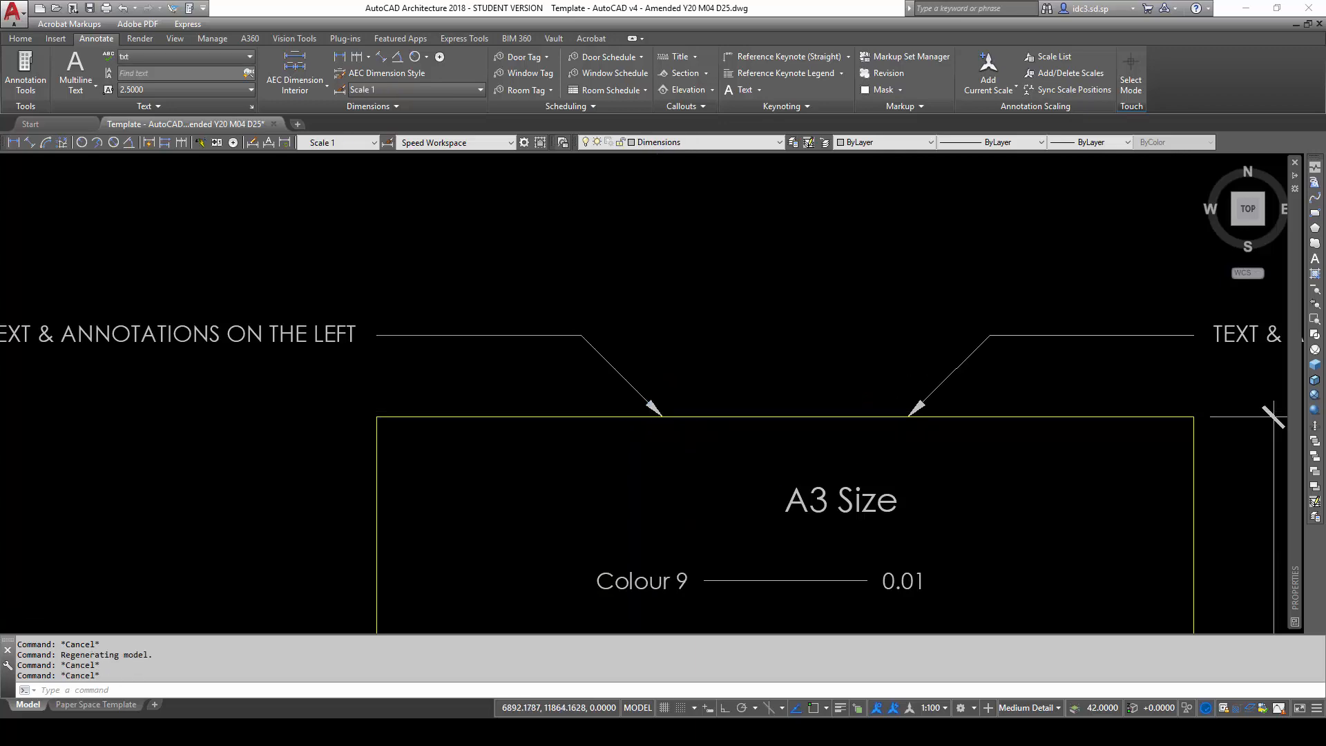
Go back to the symbols sheet beside the floor plan and examine its leader ends above the A3 Size table for comparison.
scroll(687, 441, down, 17)
scroll(503, 426, down, 8)
mouse_move(504, 427)
middle_down()
mouse_move(460, 417)
mouse_move(717, 491)
middle_up()
scroll(477, 416, down, 2)
scroll(313, 356, up, 8)
middle_drag(311, 414, 623, 354)
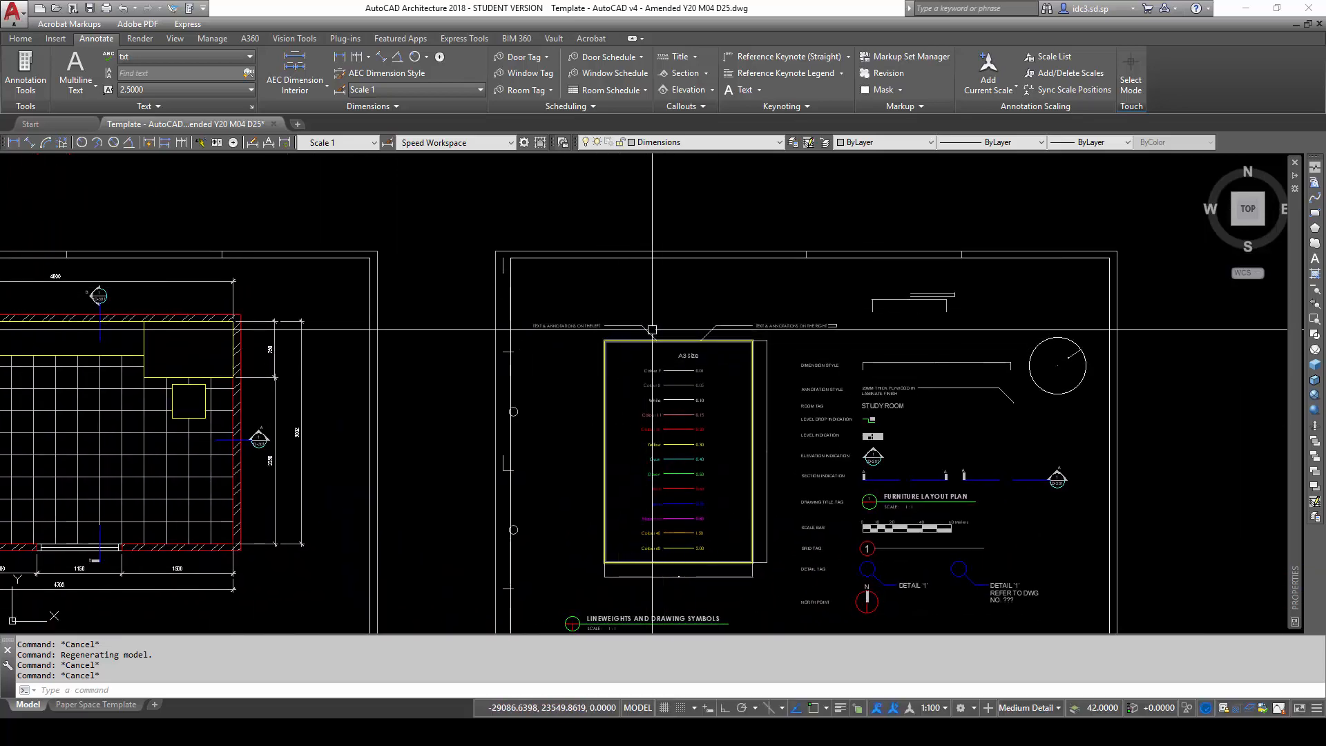
scroll(652, 330, up, 4)
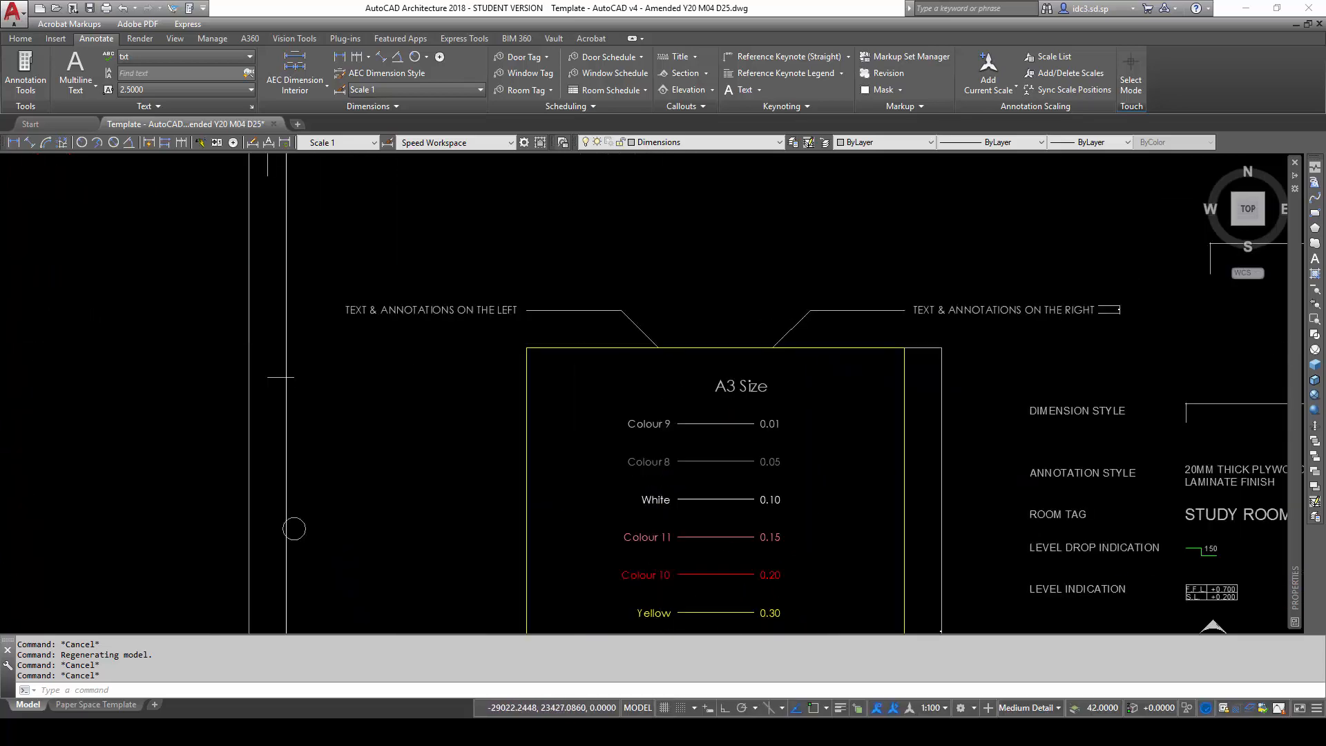
scroll(649, 352, up, 2)
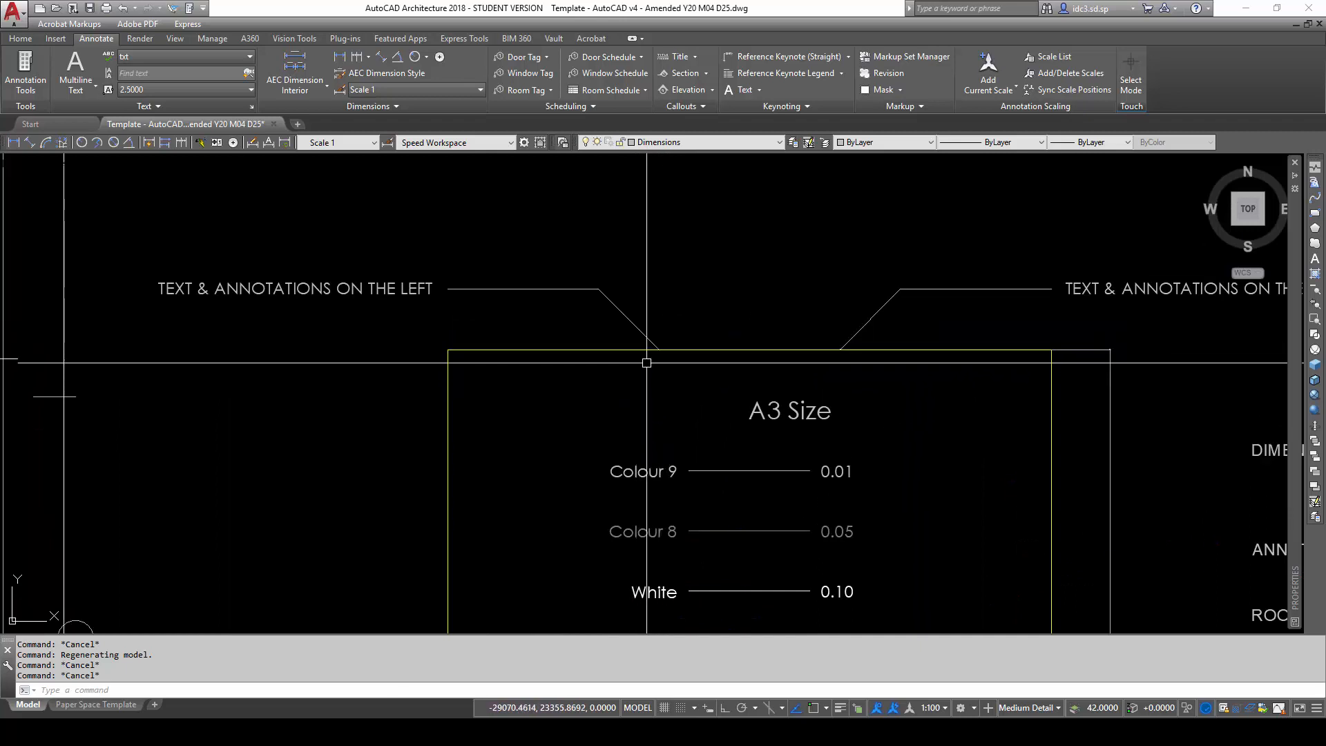
Set the dimension style of both leaders above the A3 Size table to Scale 20.
scroll(647, 363, up, 7)
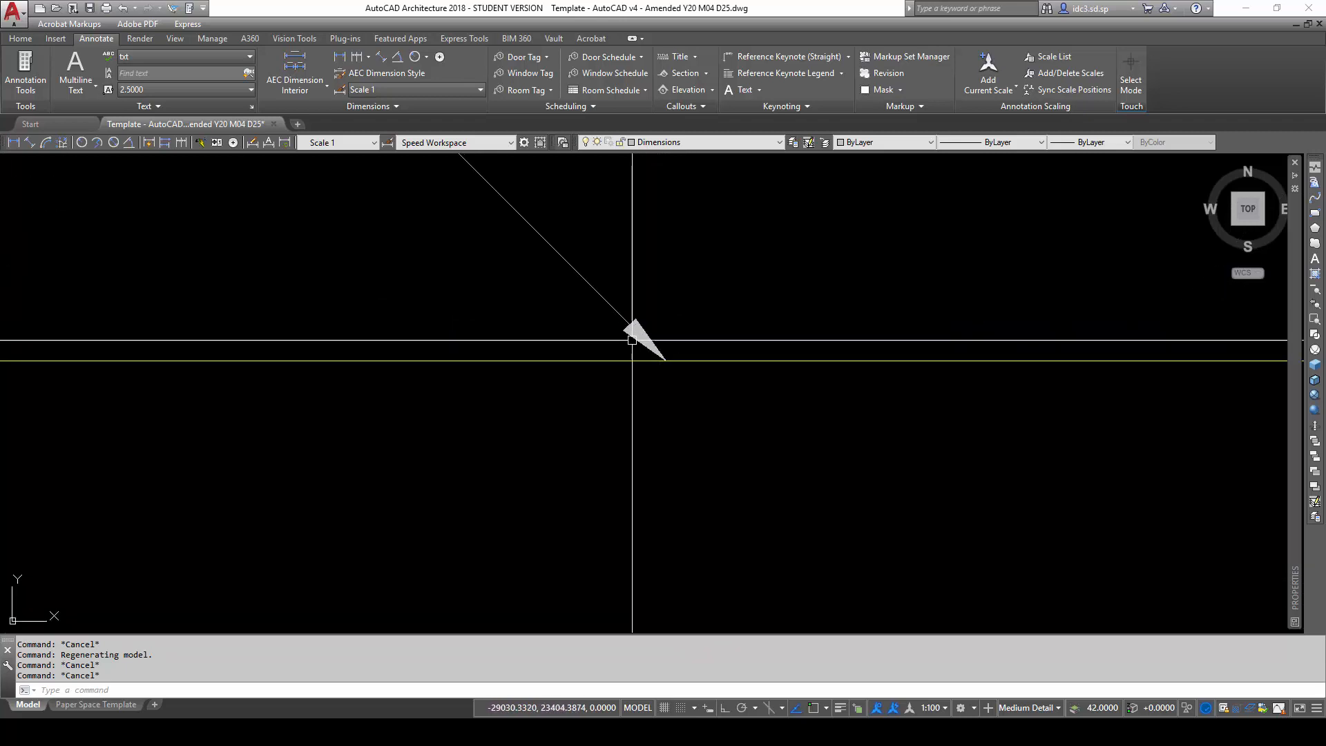
scroll(632, 340, down, 5)
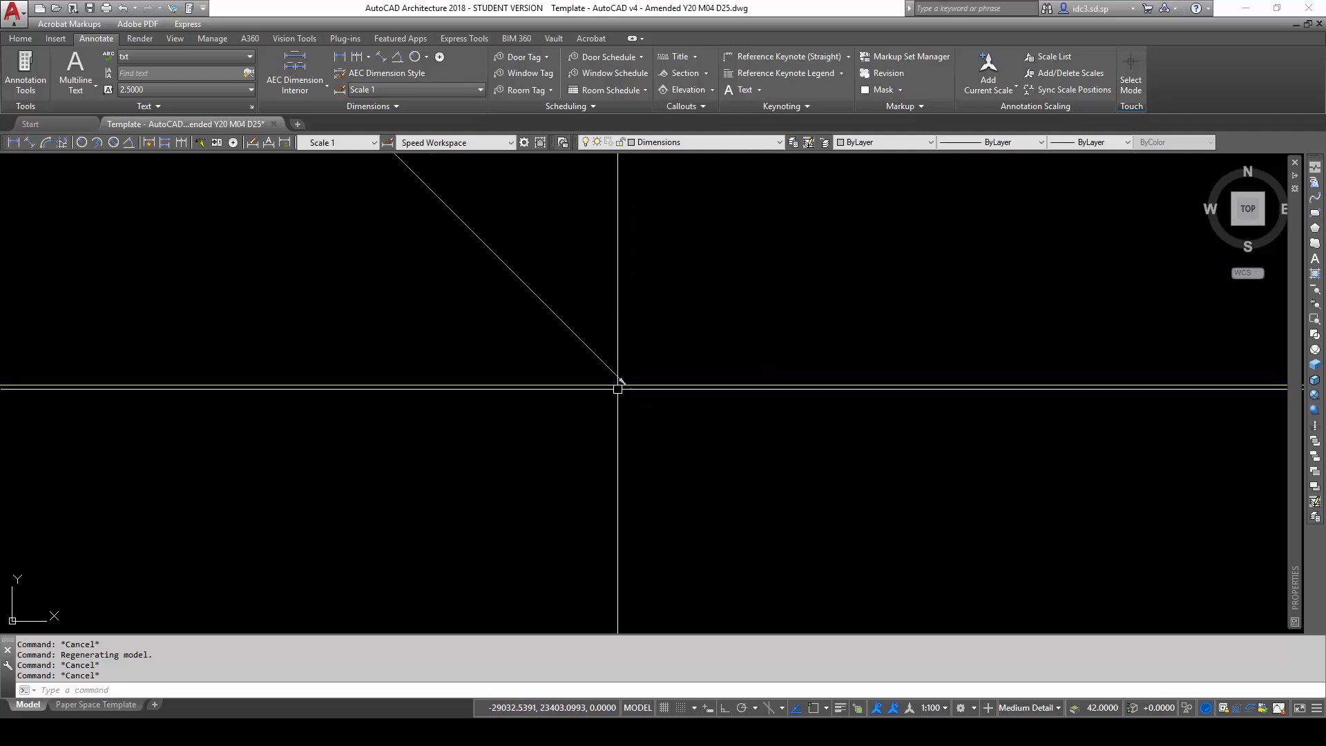
scroll(621, 389, down, 6)
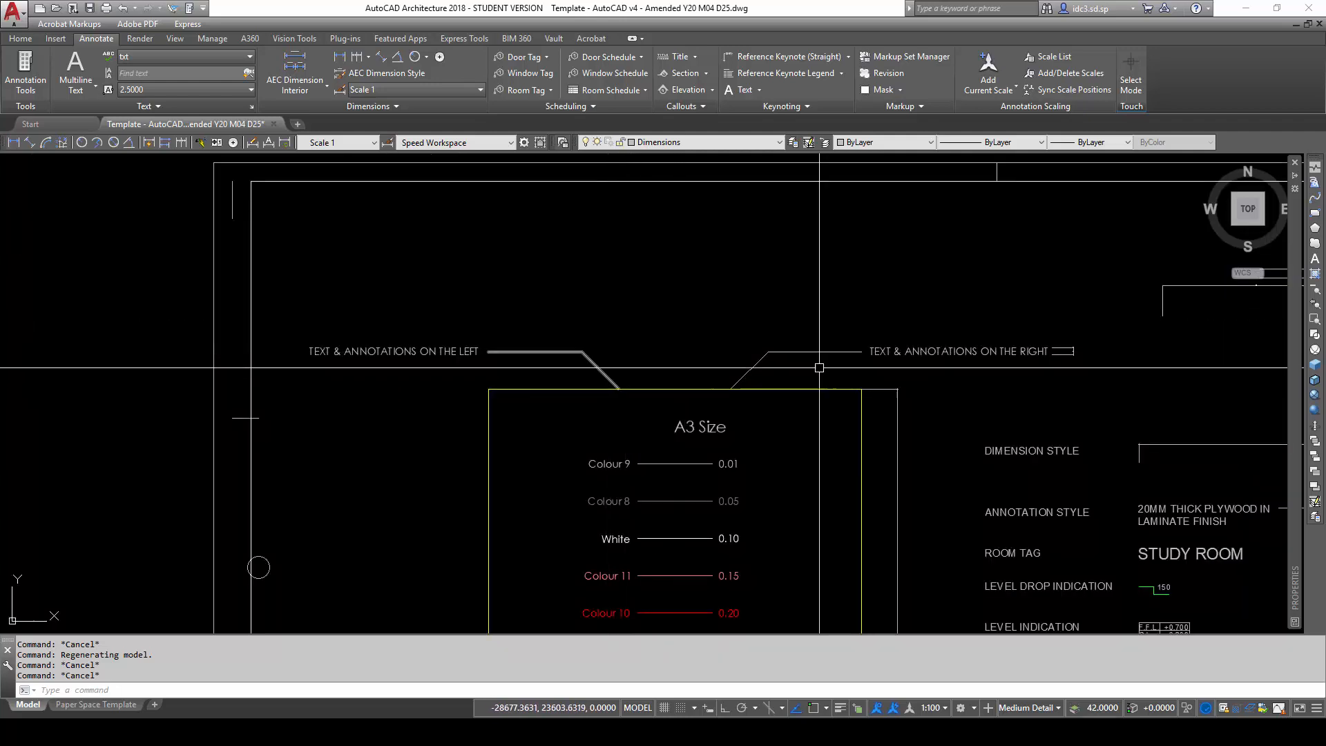
click(792, 367)
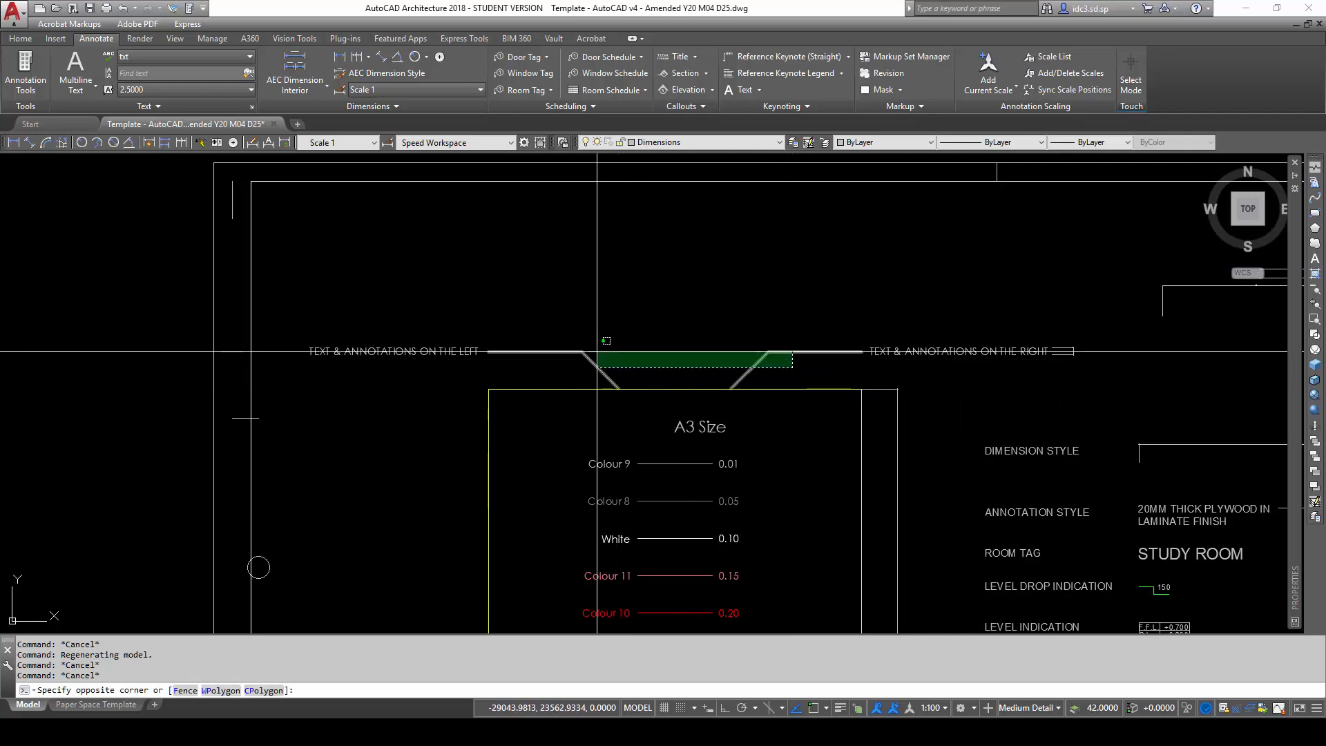
click(597, 351)
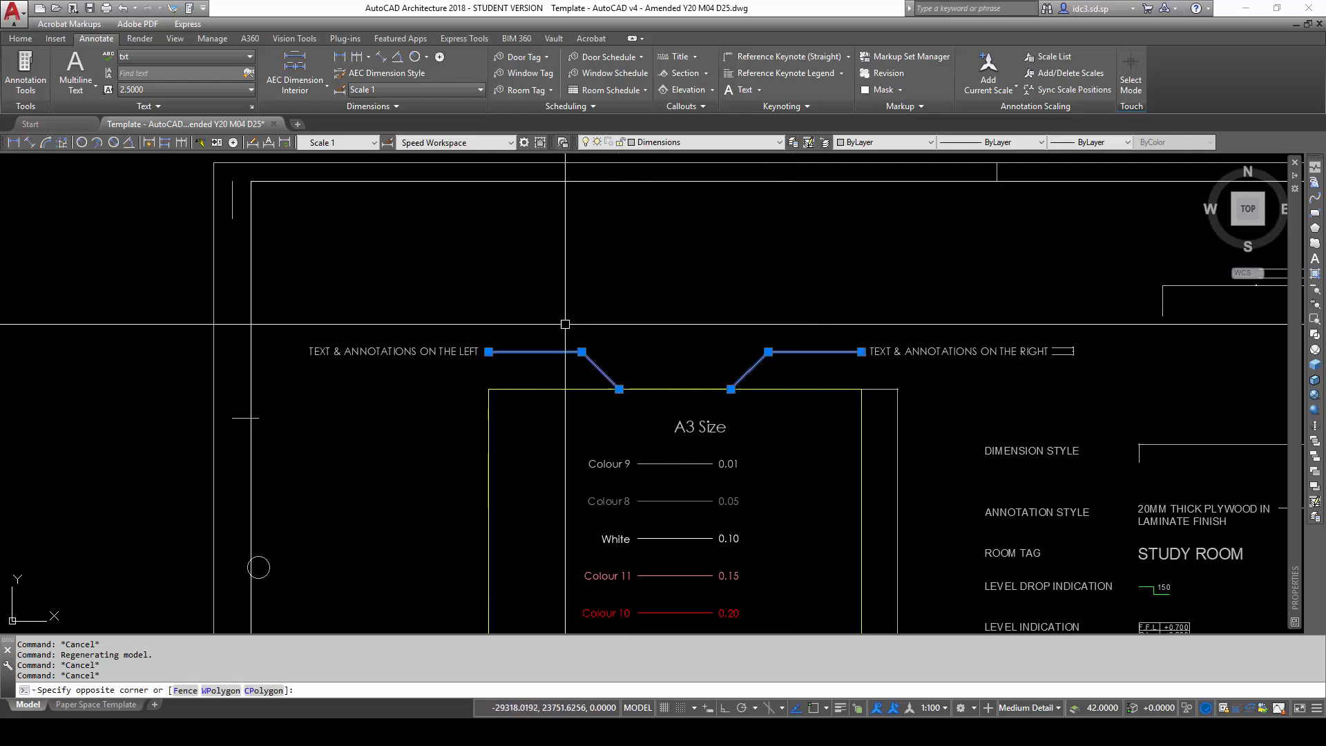
click(779, 367)
click(553, 316)
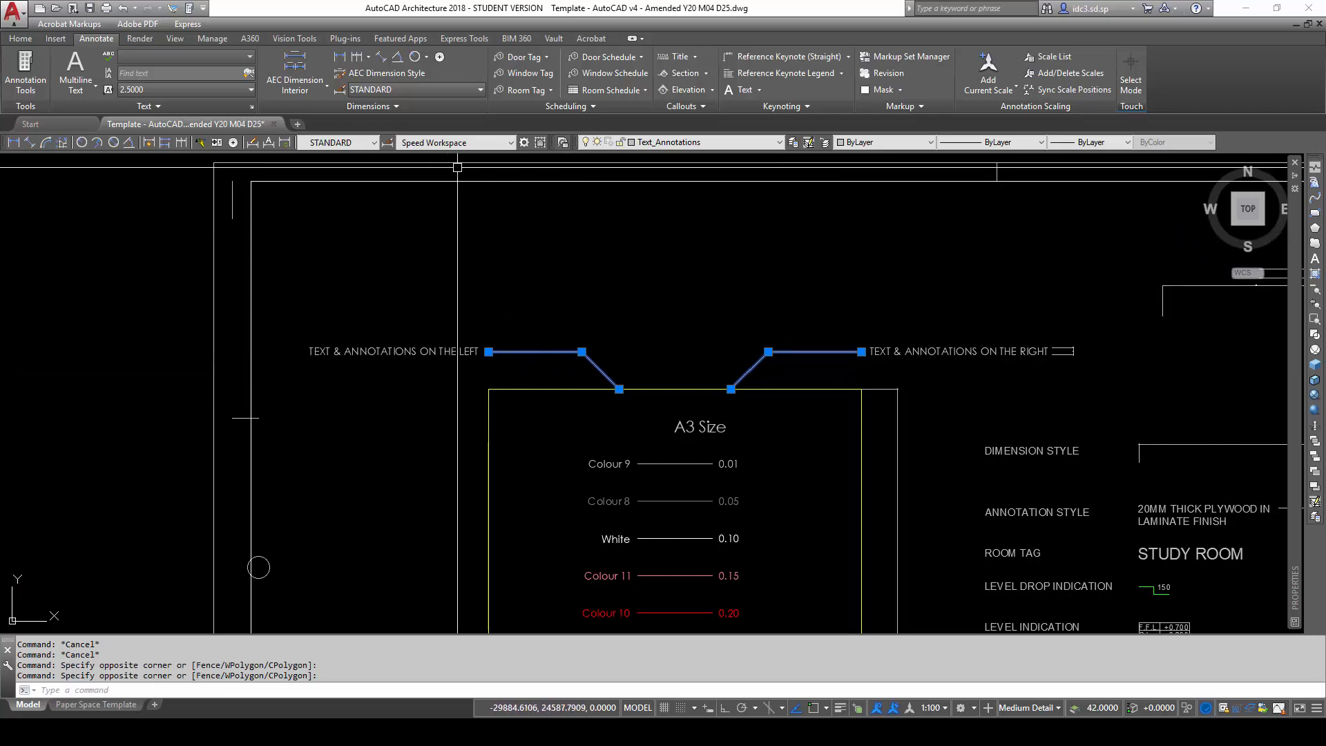
click(376, 143)
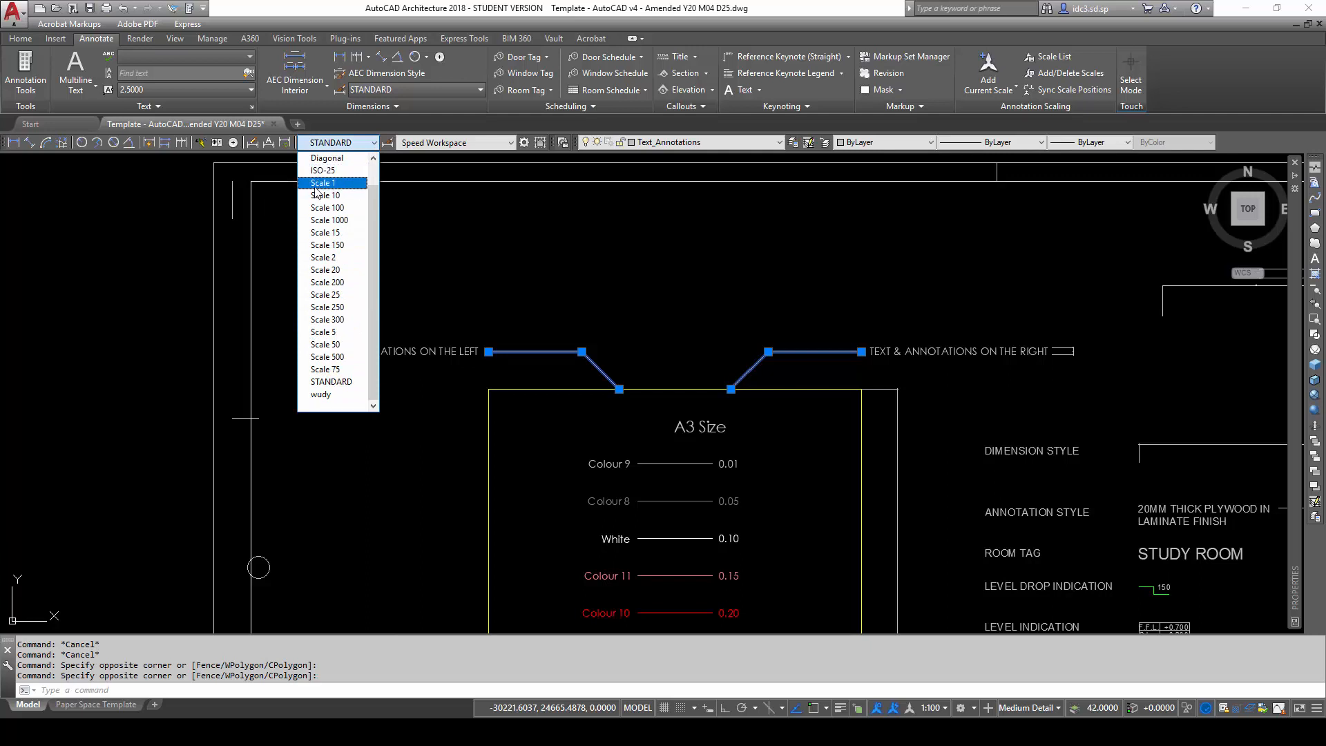
click(328, 283)
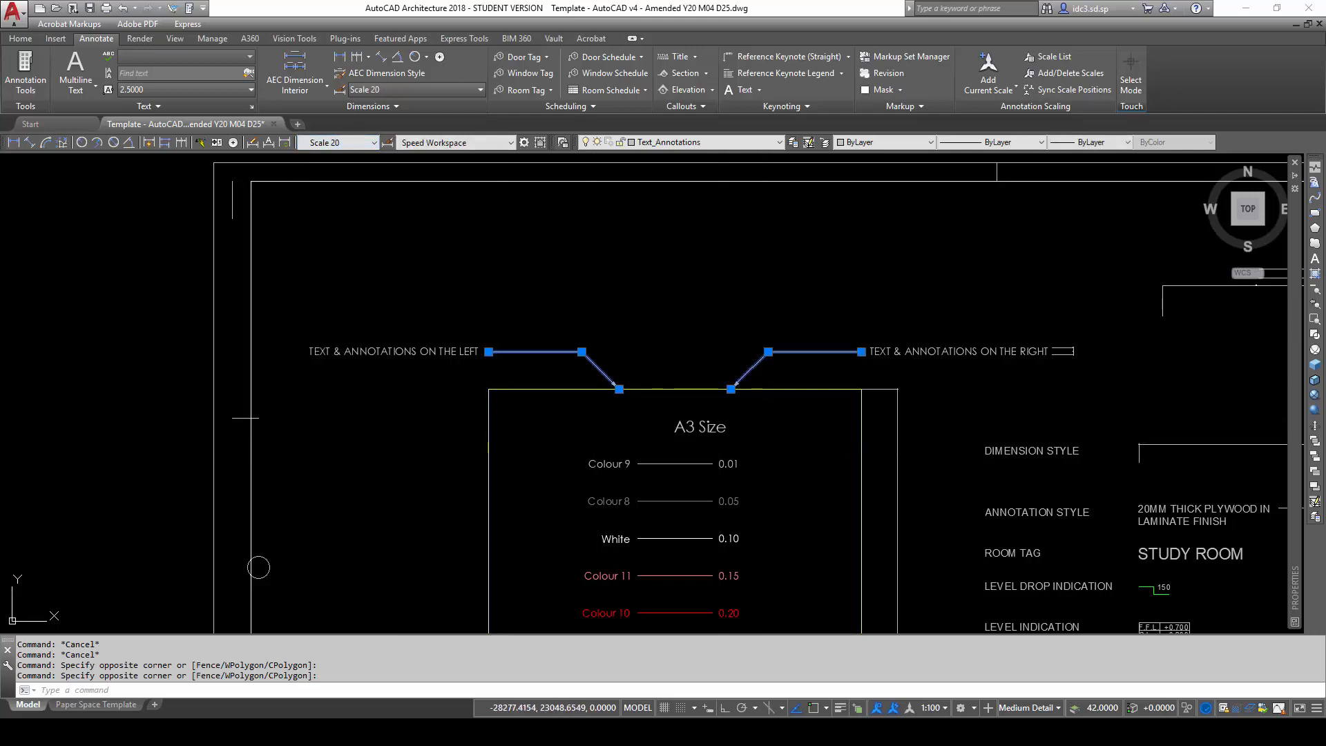
key(Escape)
key(Escape)
key(Escape)
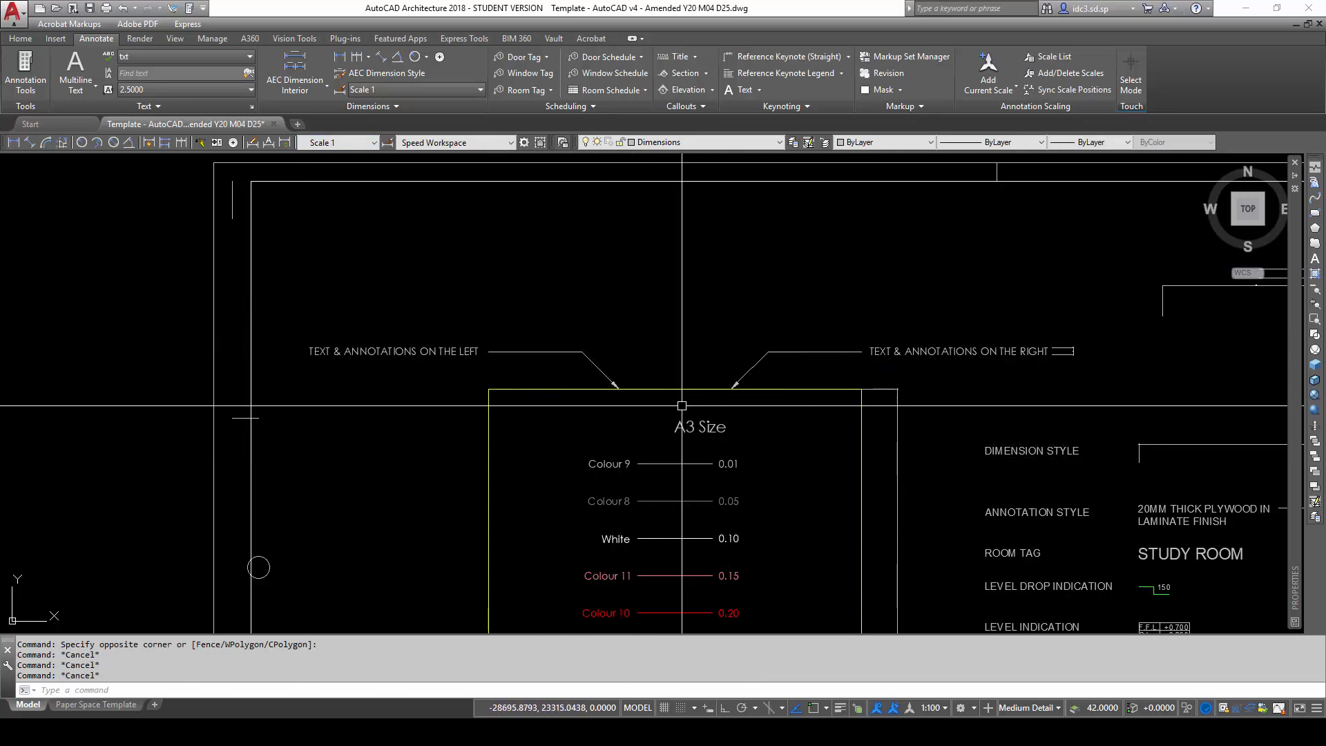
Copy the left-hand annotation text and its leader from the symbols sheet to the floor plan's upper-left corner.
scroll(681, 406, down, 3)
mouse_move(679, 416)
middle_down()
mouse_move(661, 433)
mouse_move(711, 427)
middle_up()
scroll(795, 370, up, 4)
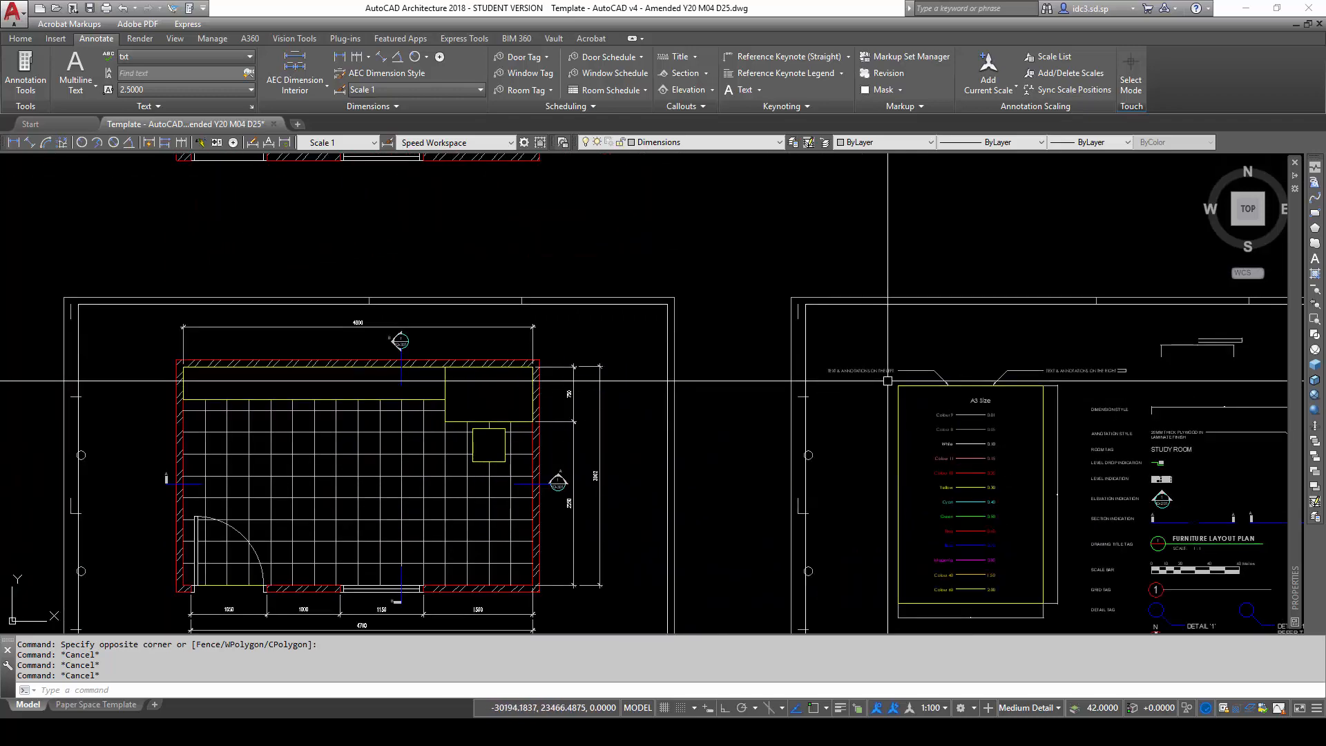
click(908, 371)
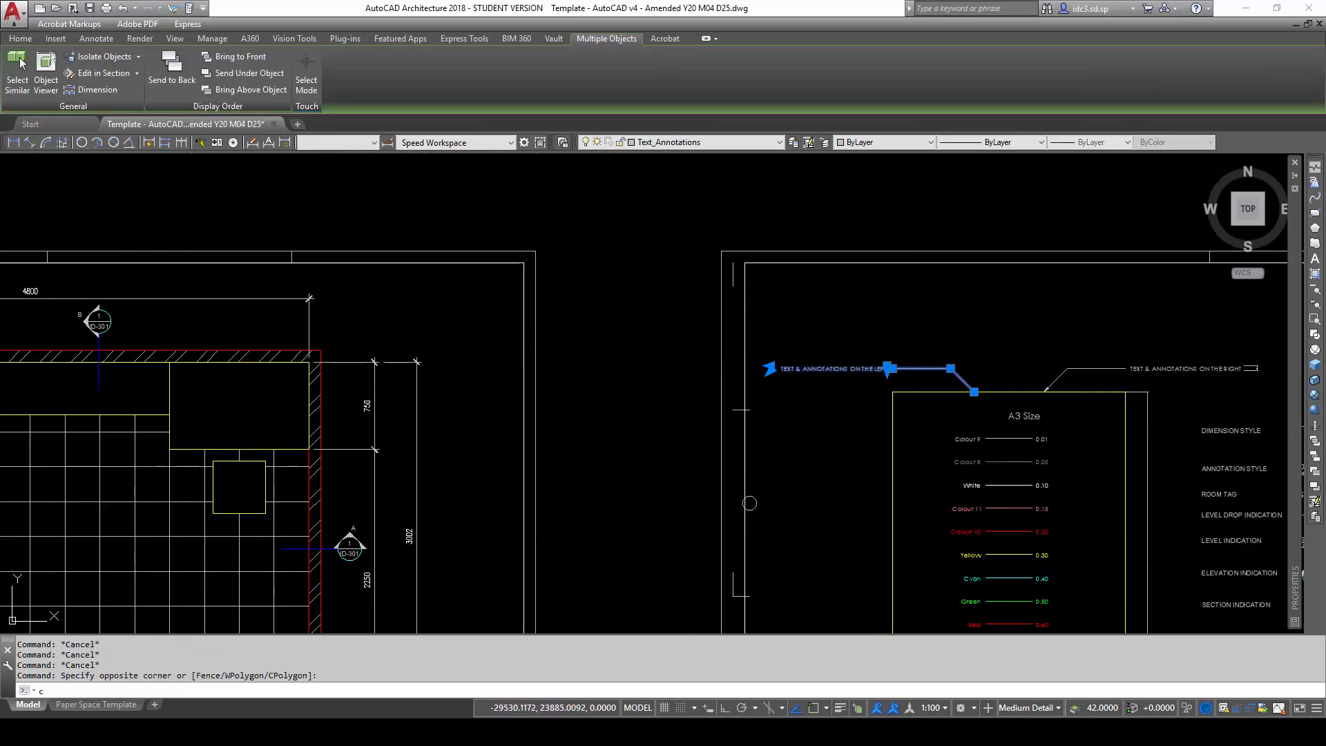
key(space)
click(903, 328)
middle_drag(469, 410, 1083, 440)
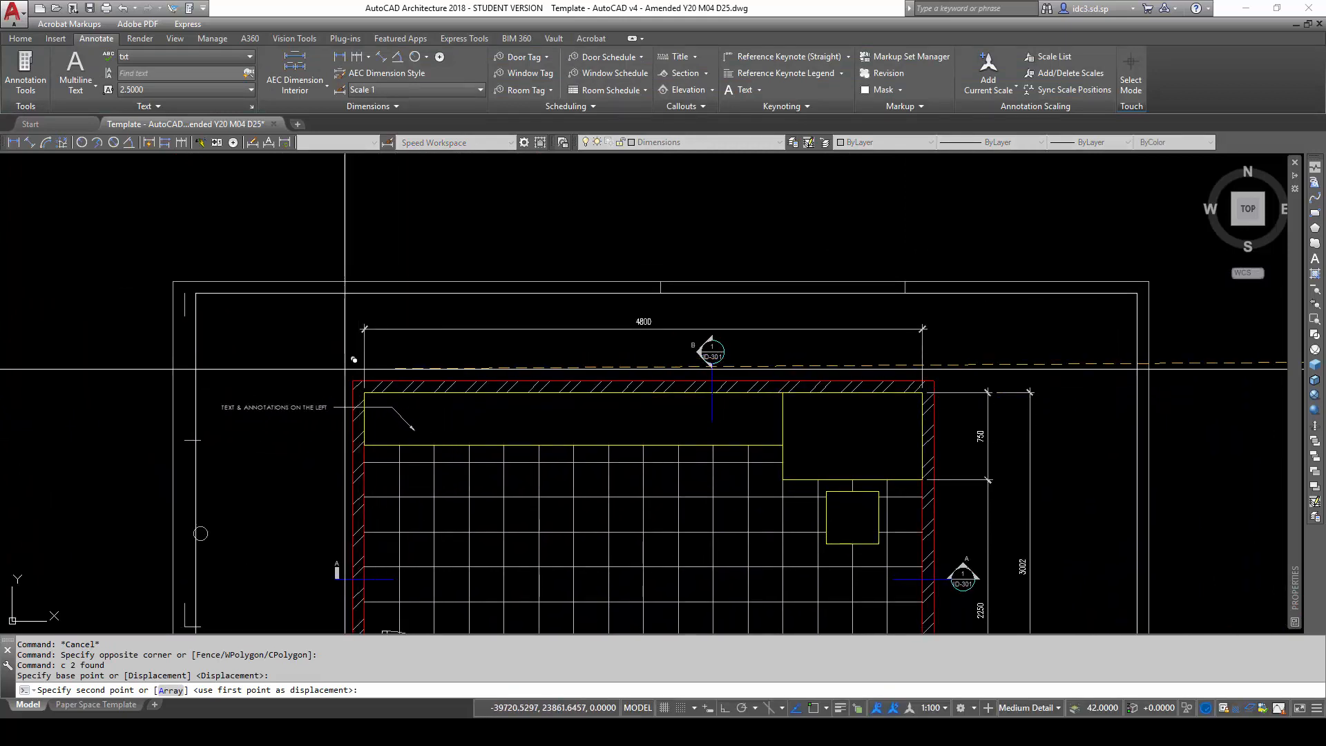
click(344, 371)
key(Escape)
key(Escape)
Replace the copied annotation text beside the floor plan with "Thickness, Material, Finish".
middle_drag(329, 456, 646, 451)
scroll(626, 429, up, 4)
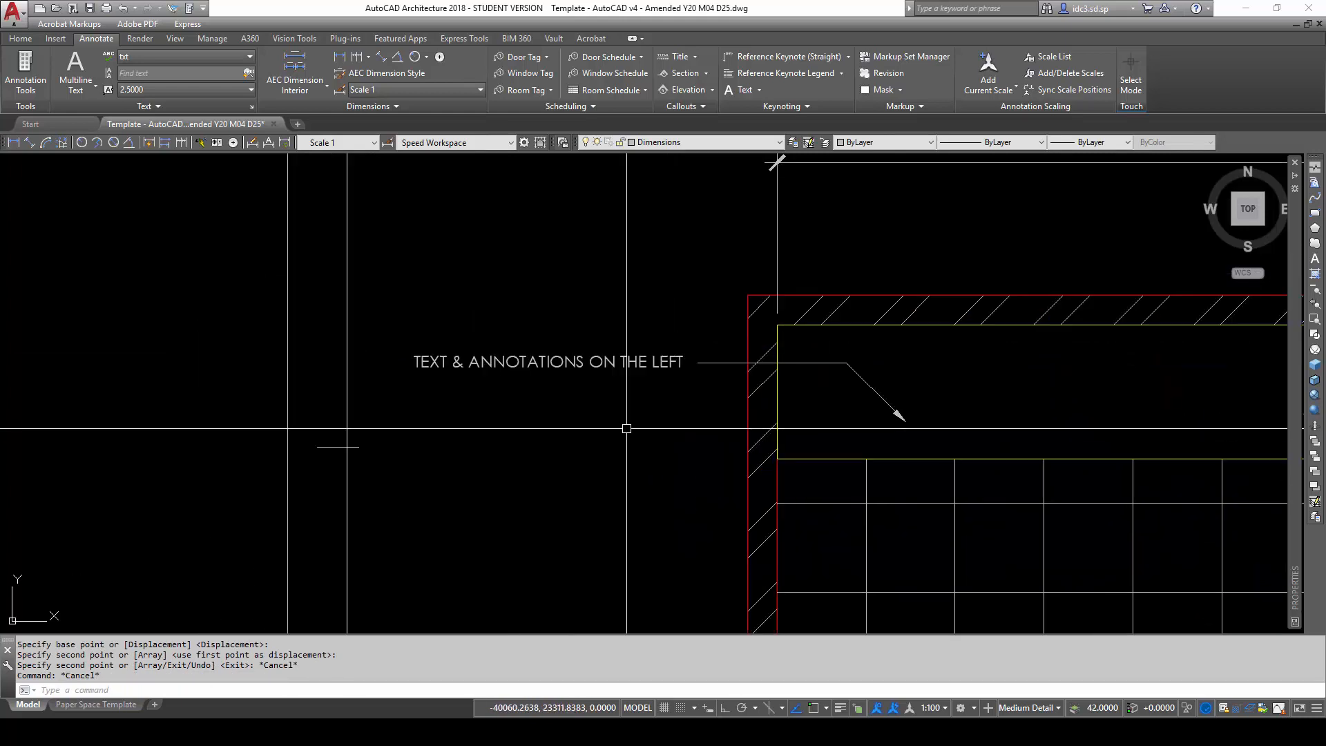
click(586, 363)
double_click(595, 364)
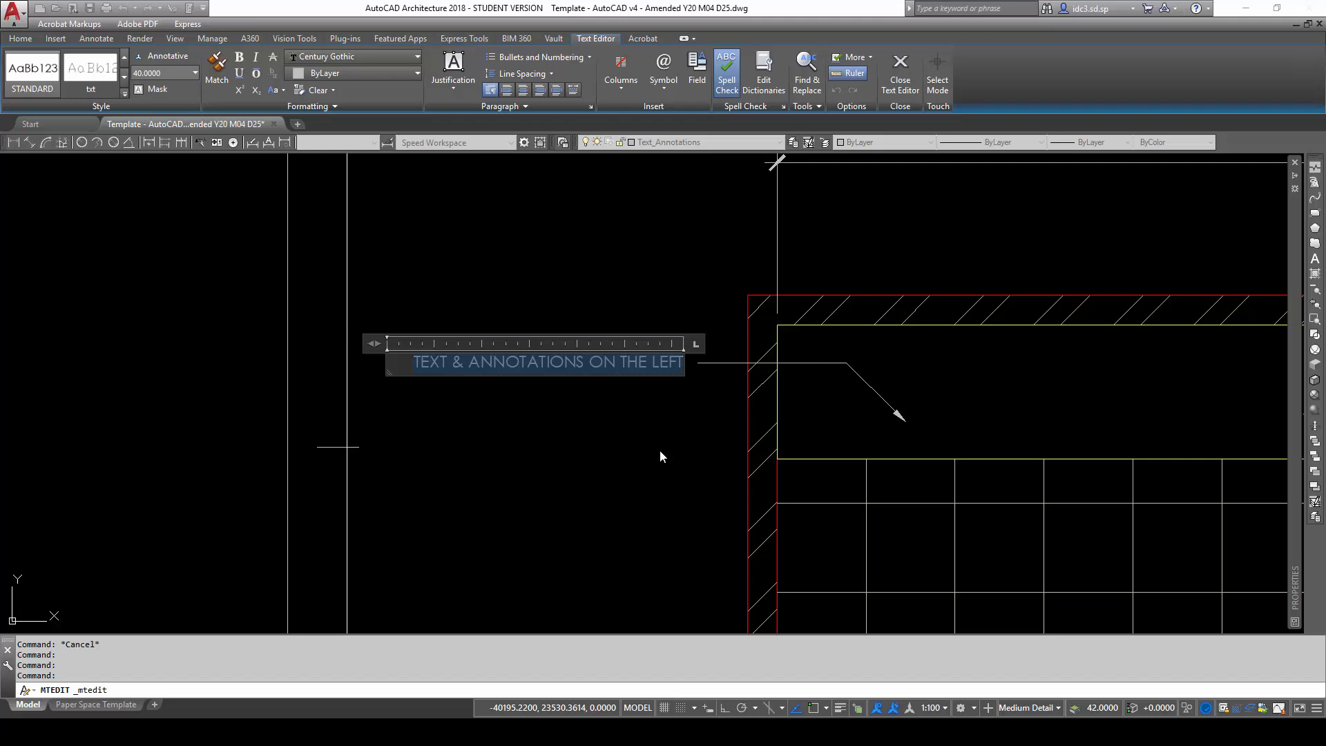
key(BackSpace)
text(Thicknes)
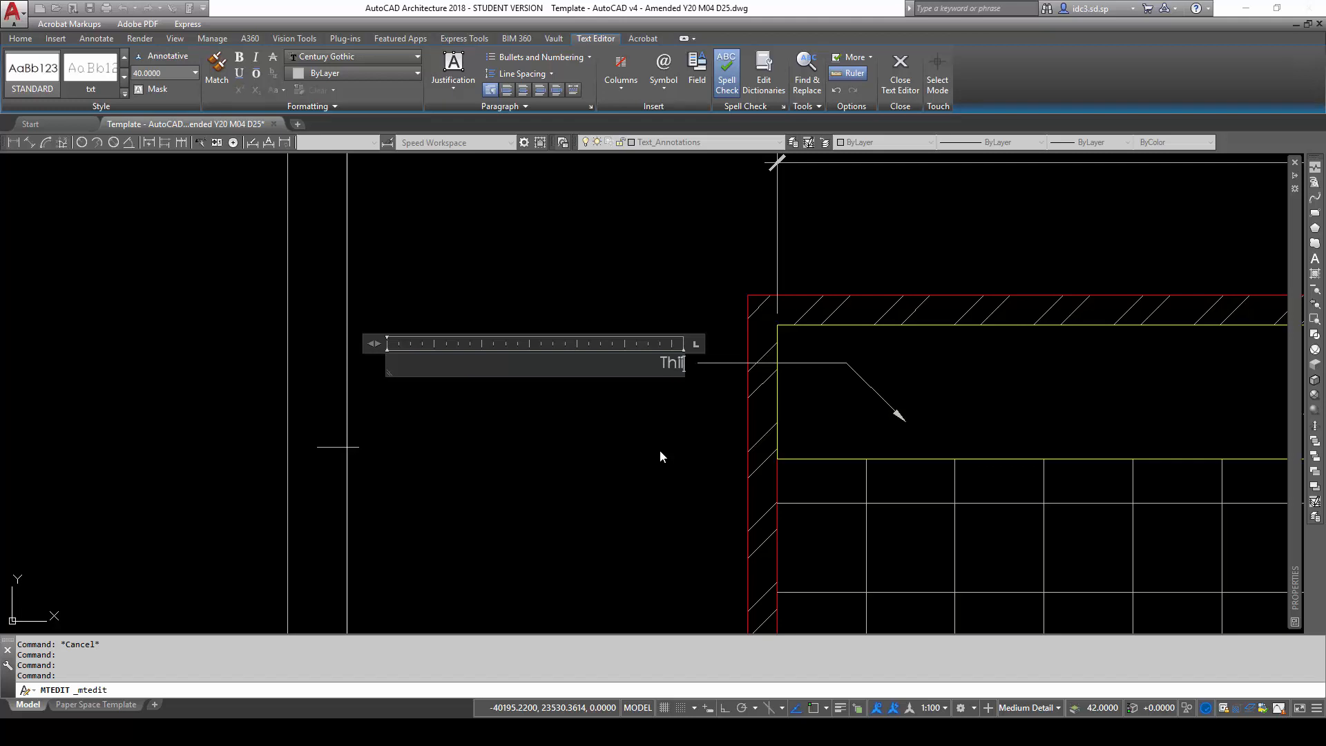
text(s, Materia)
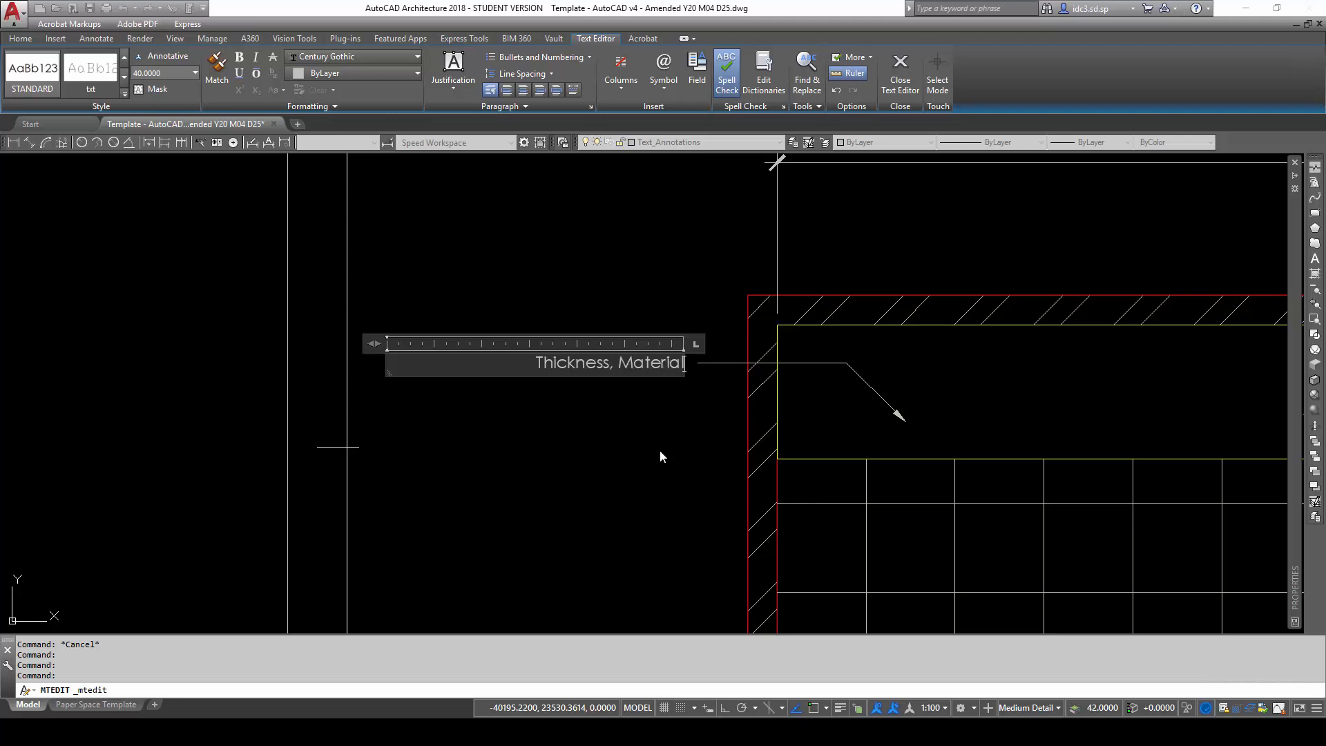
text(l,)
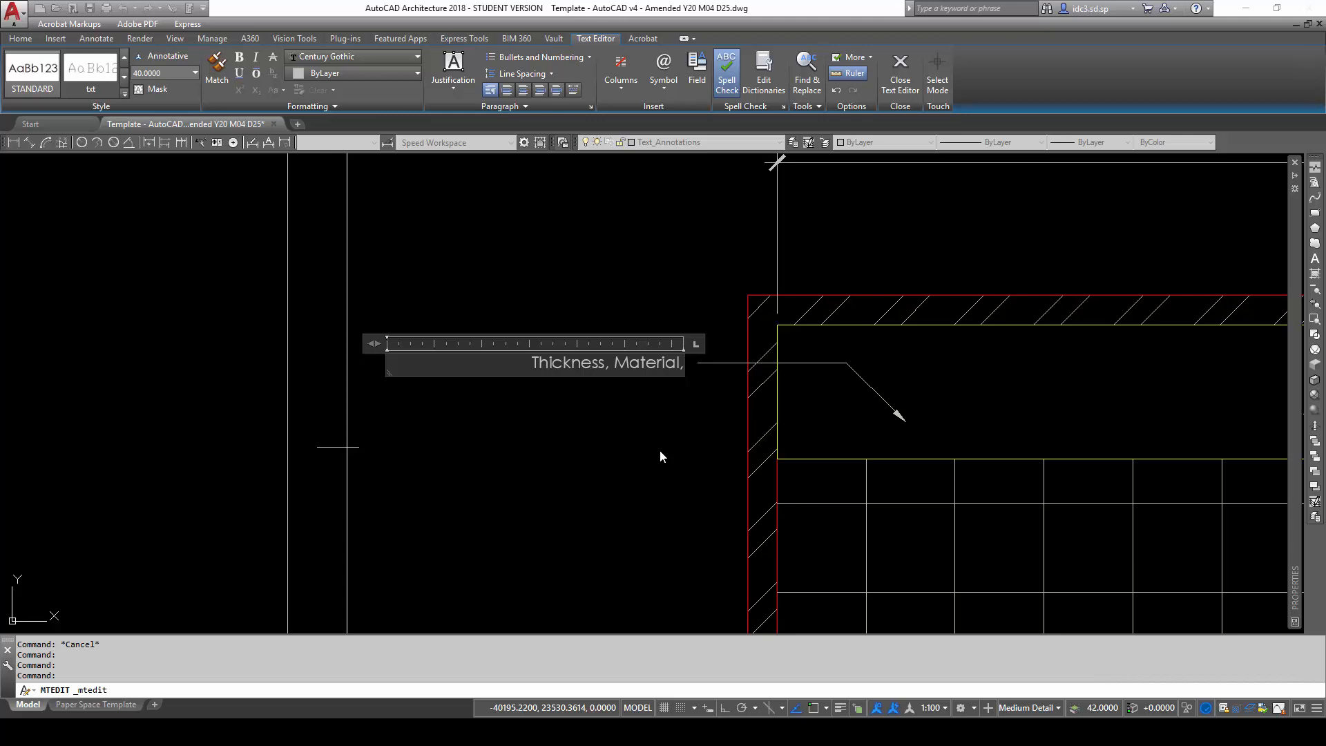
text( D)
key(BackSpace)
text(Finish)
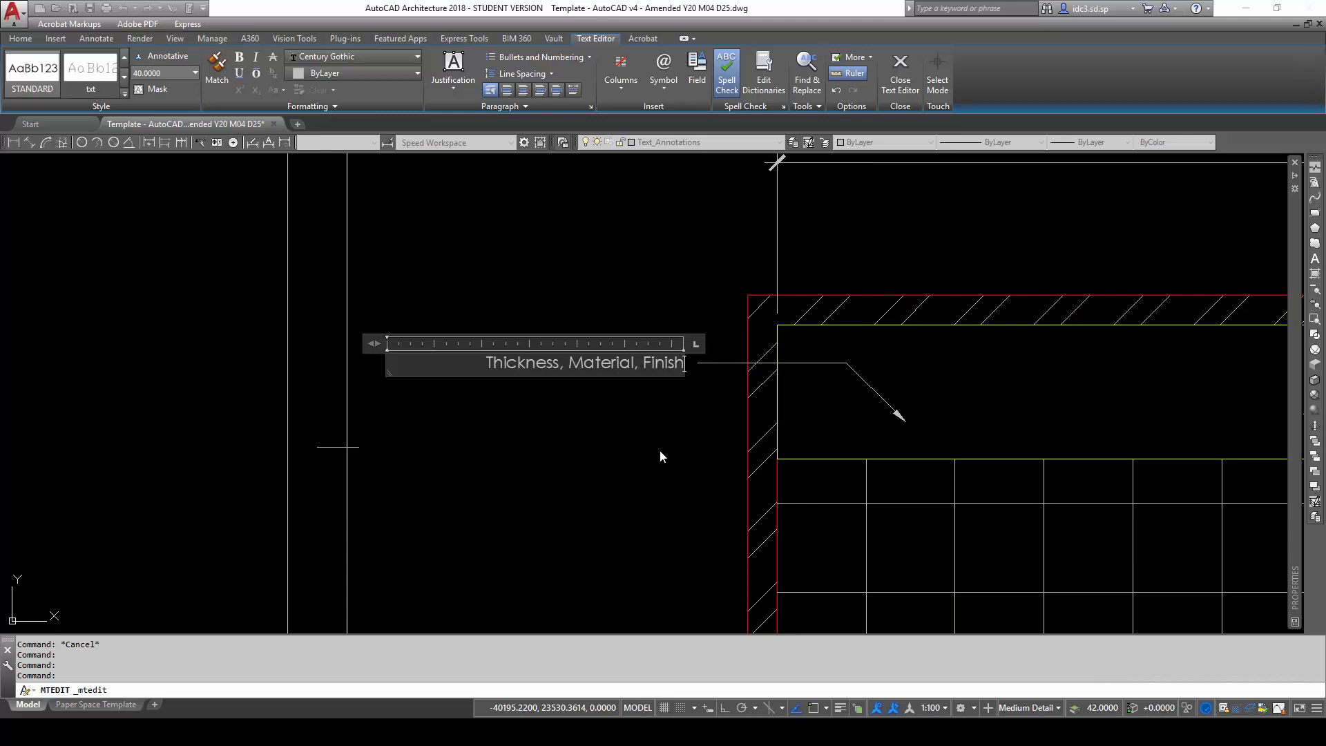
Add a second line reading "20mm thk Plywood in Laminate Finish" to the annotation and finish the text edit.
key(Return)
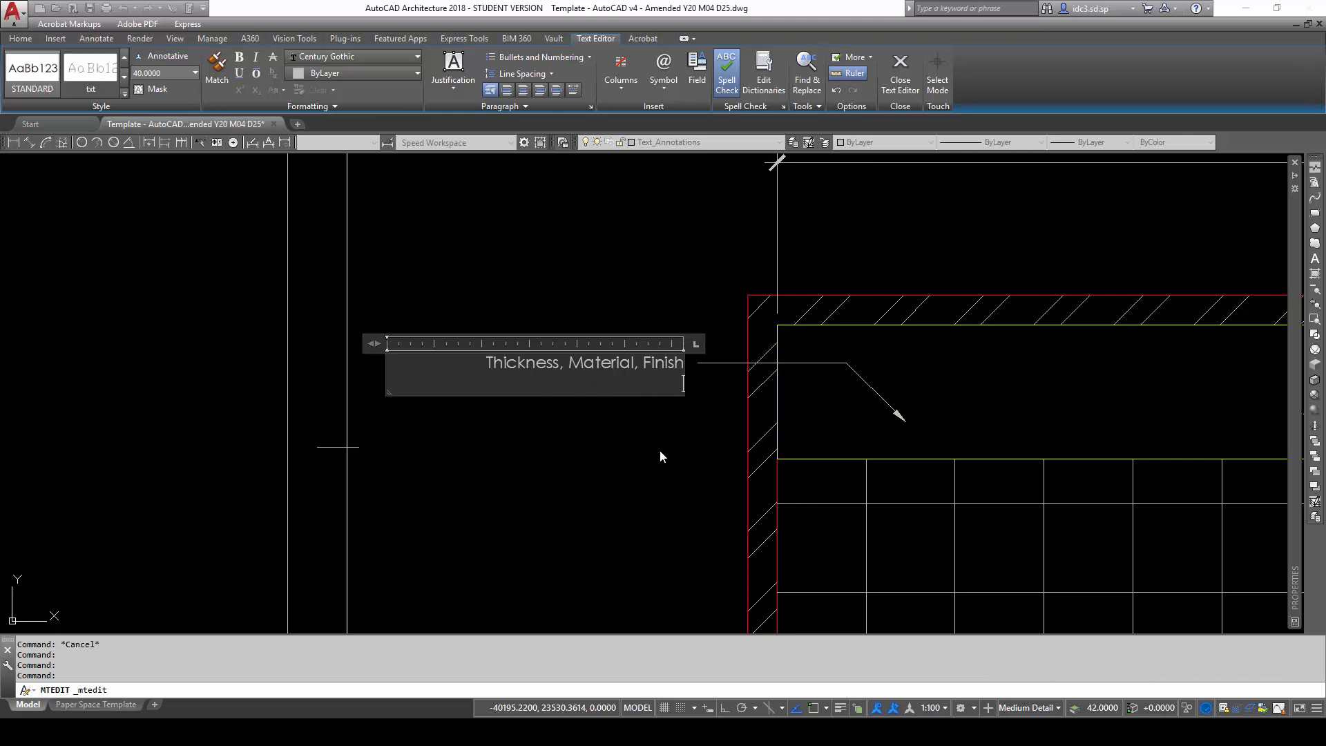
text(20mm thk)
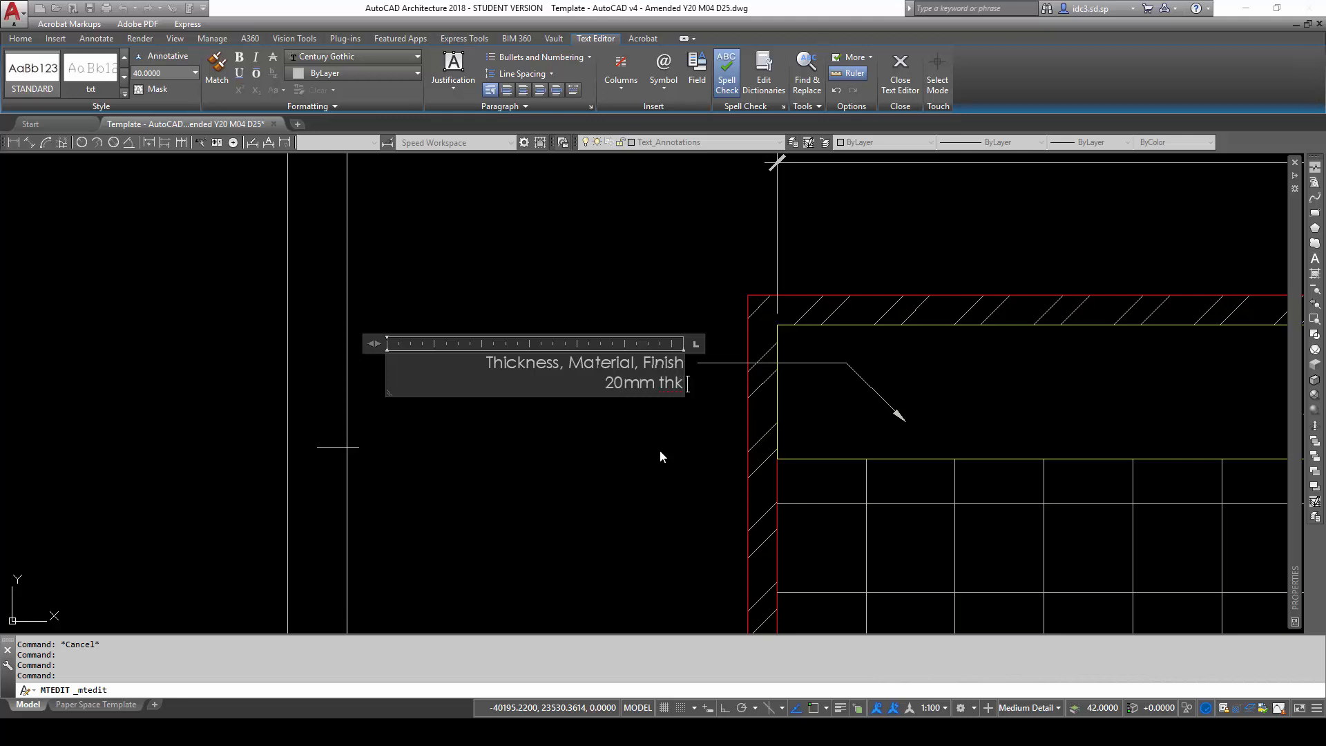
text( Plywo)
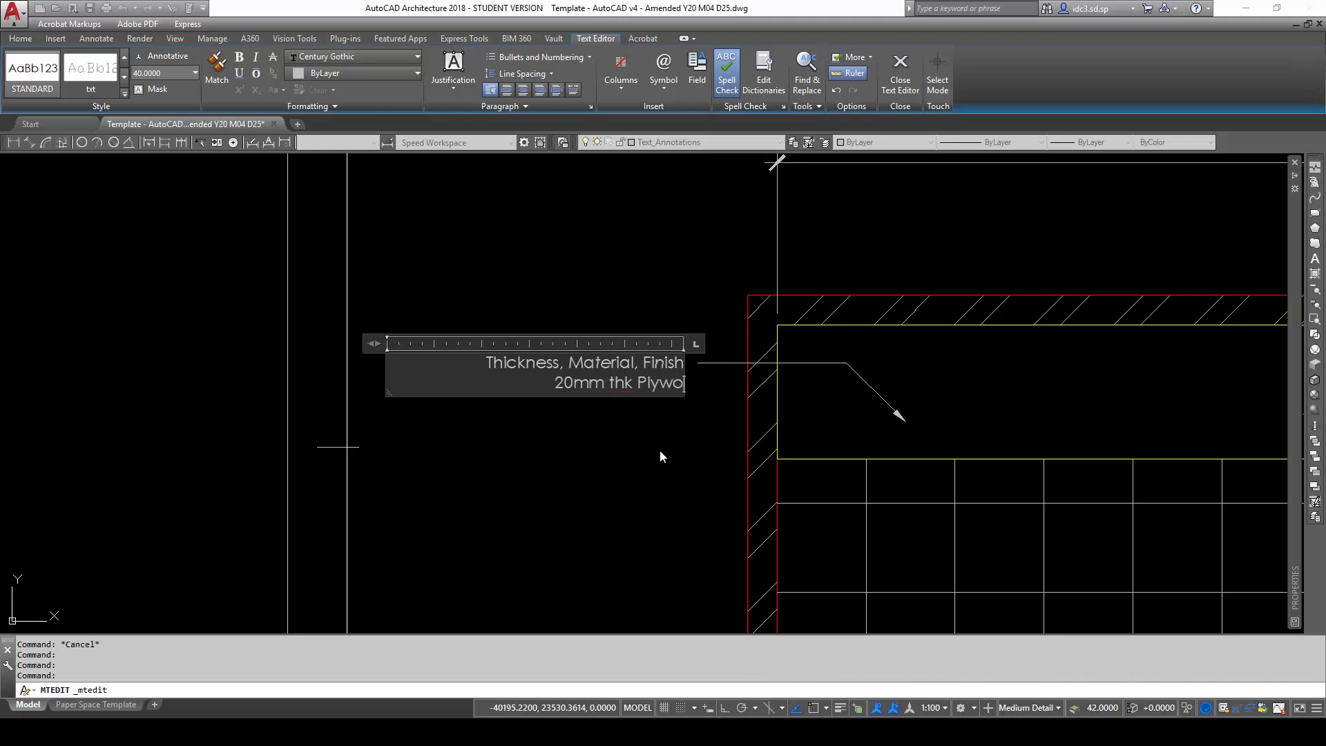
text(od in)
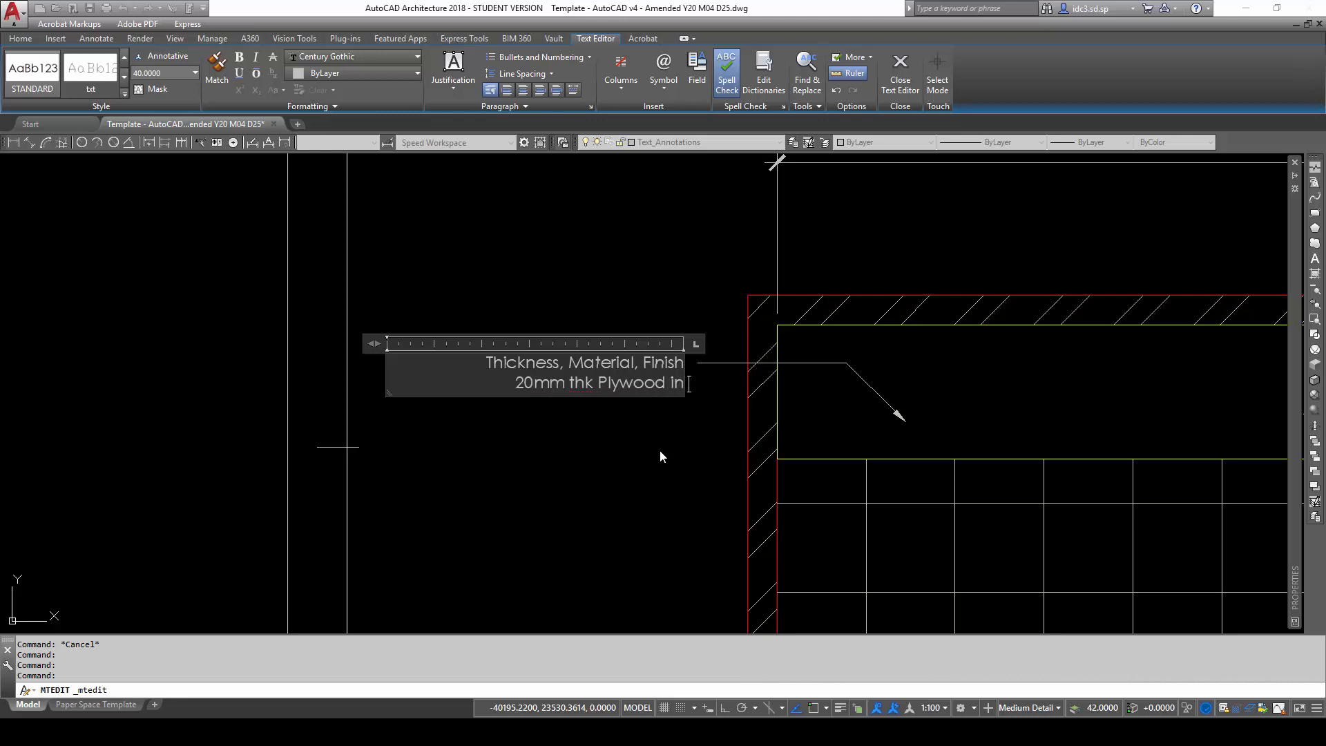
text( Lami)
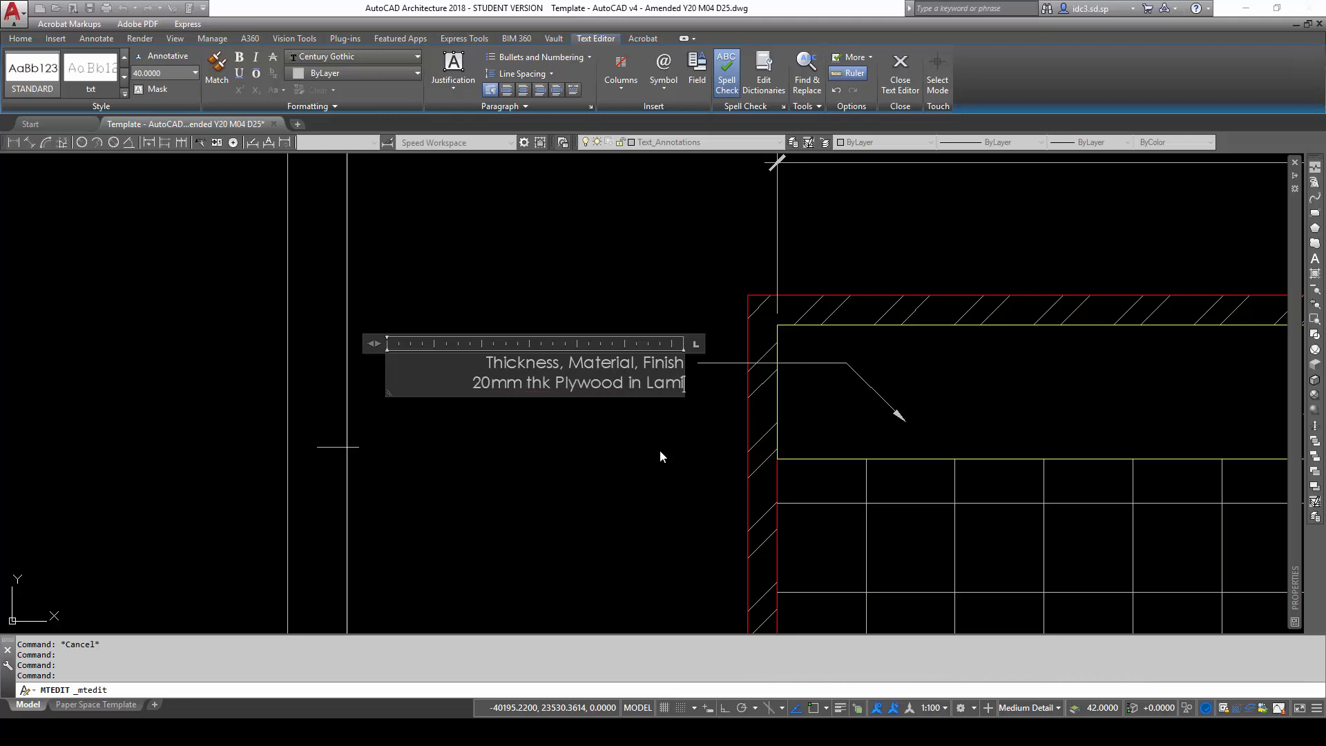
text(nate Finish)
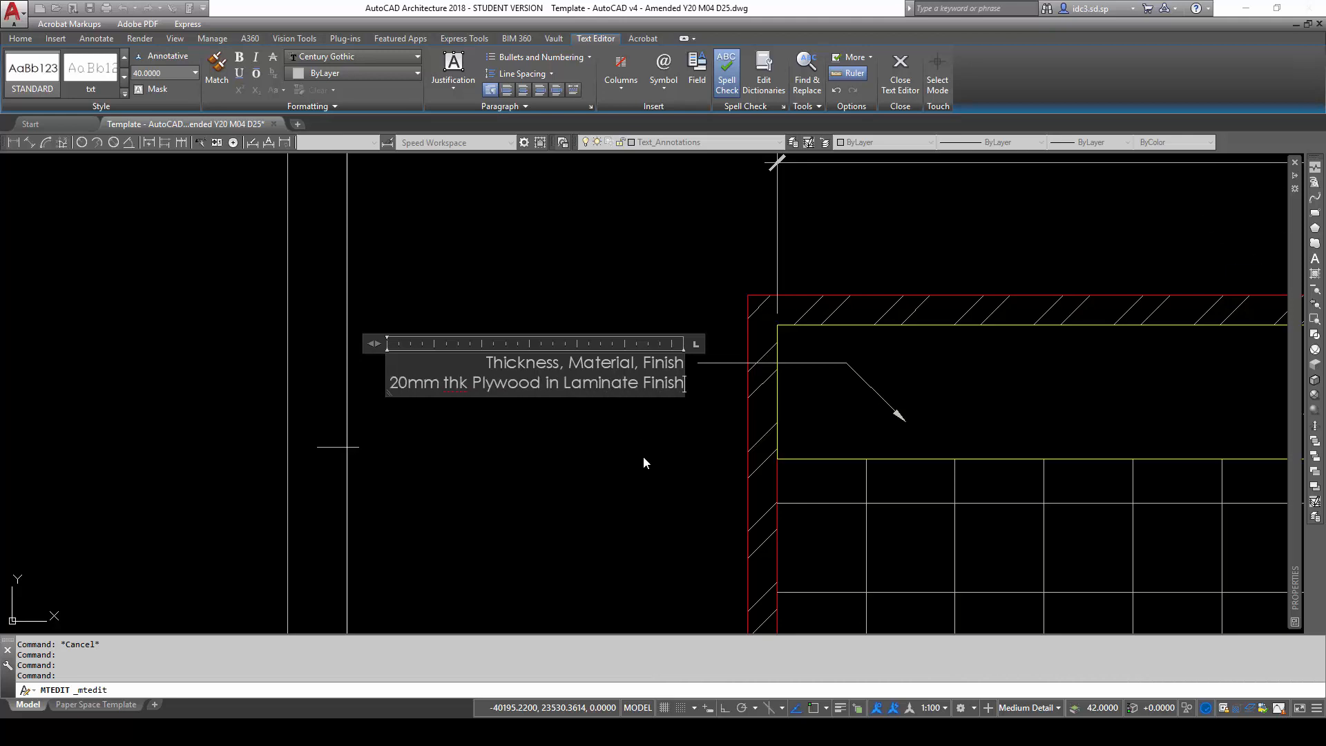
click(643, 457)
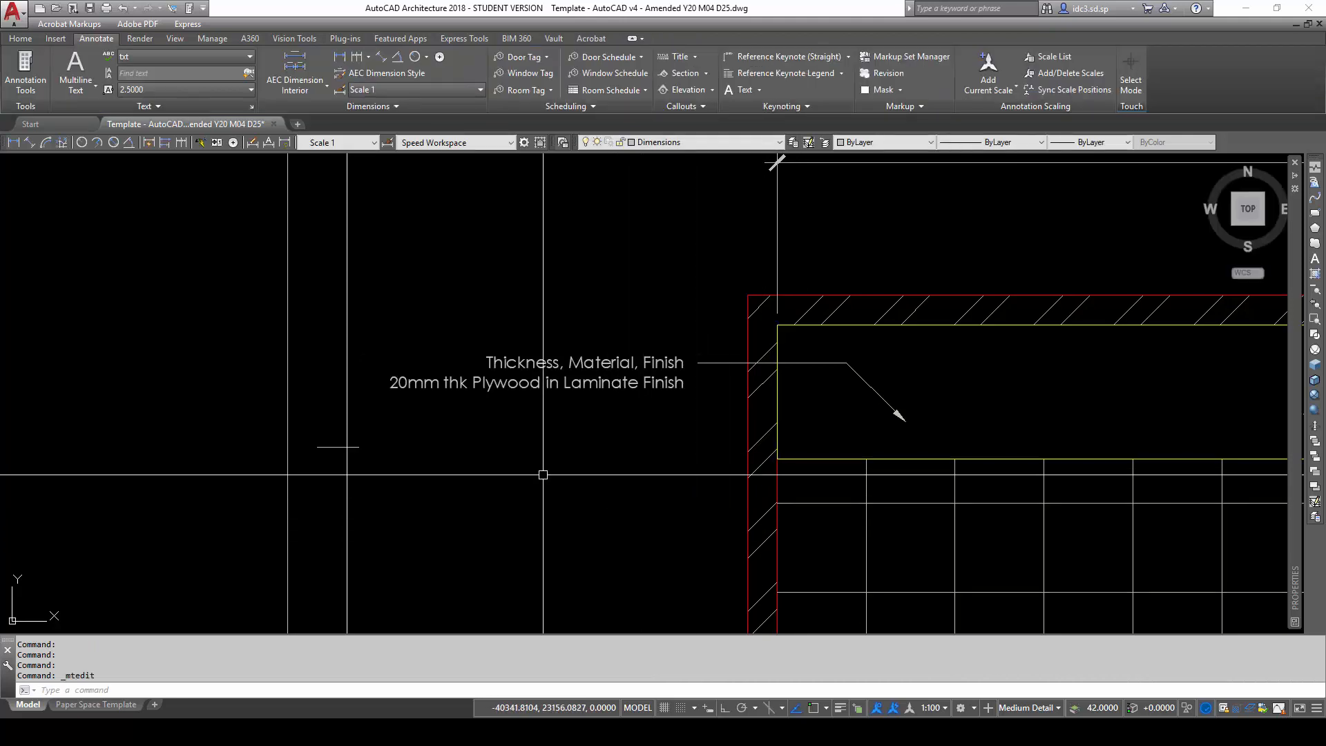
Copy the STUDY ROOM room tag from the drawing symbols sheet to the middle of the floor plan.
scroll(609, 413, down, 6)
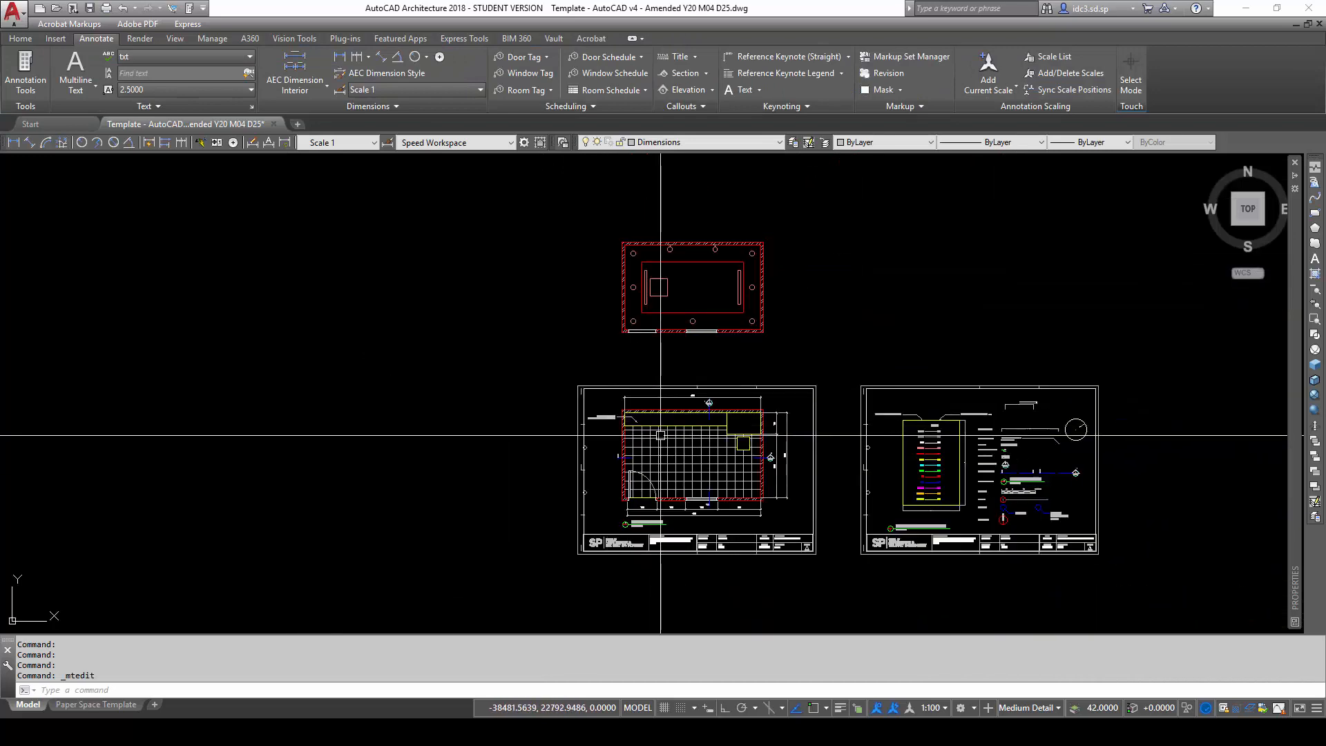
middle_drag(711, 414, 546, 322)
scroll(875, 336, up, 2)
scroll(760, 380, up, 2)
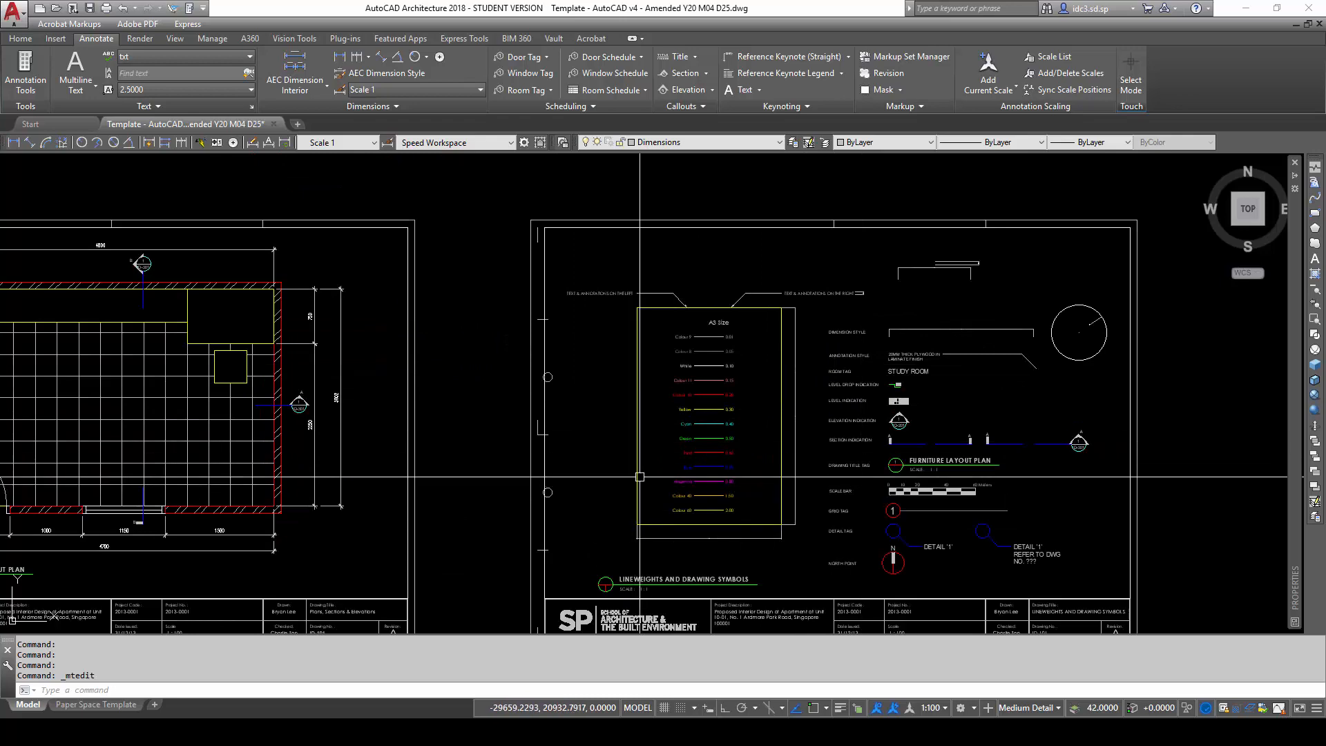
middle_drag(948, 466, 971, 471)
scroll(971, 471, up, 6)
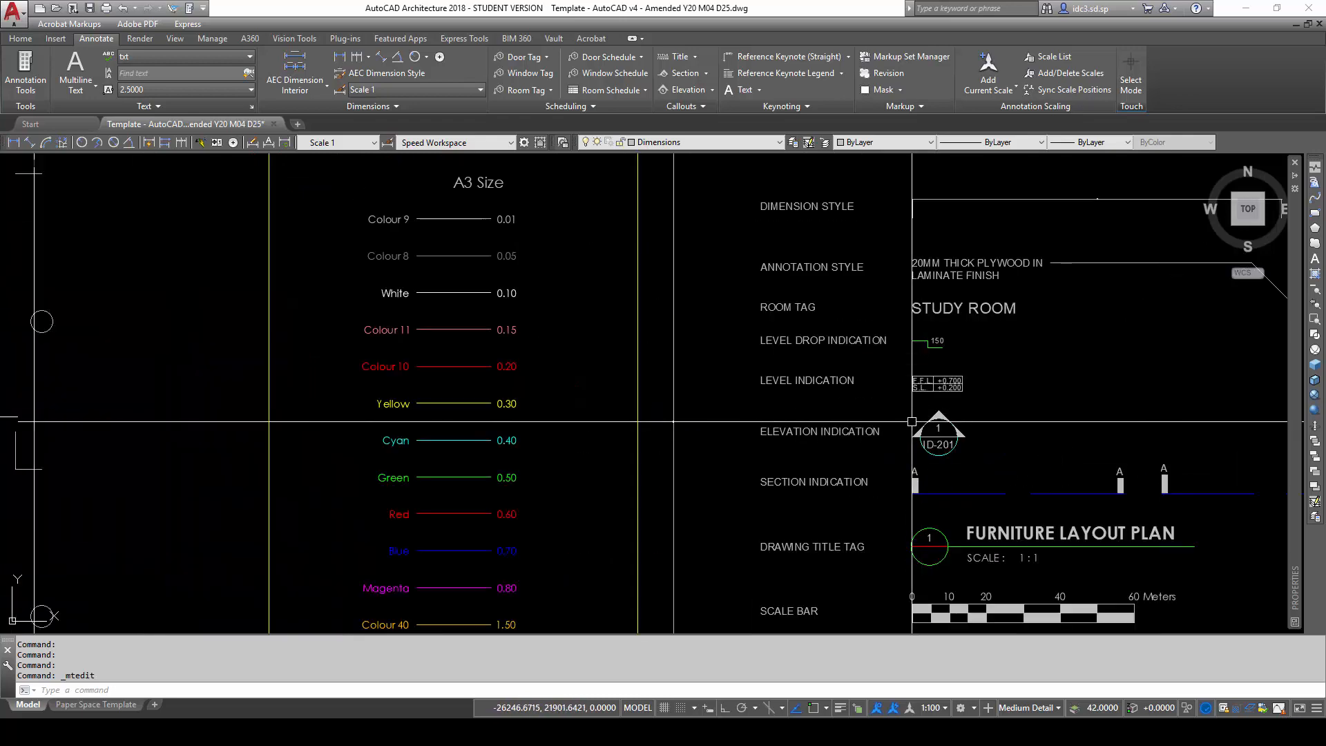
scroll(1008, 407, down, 2)
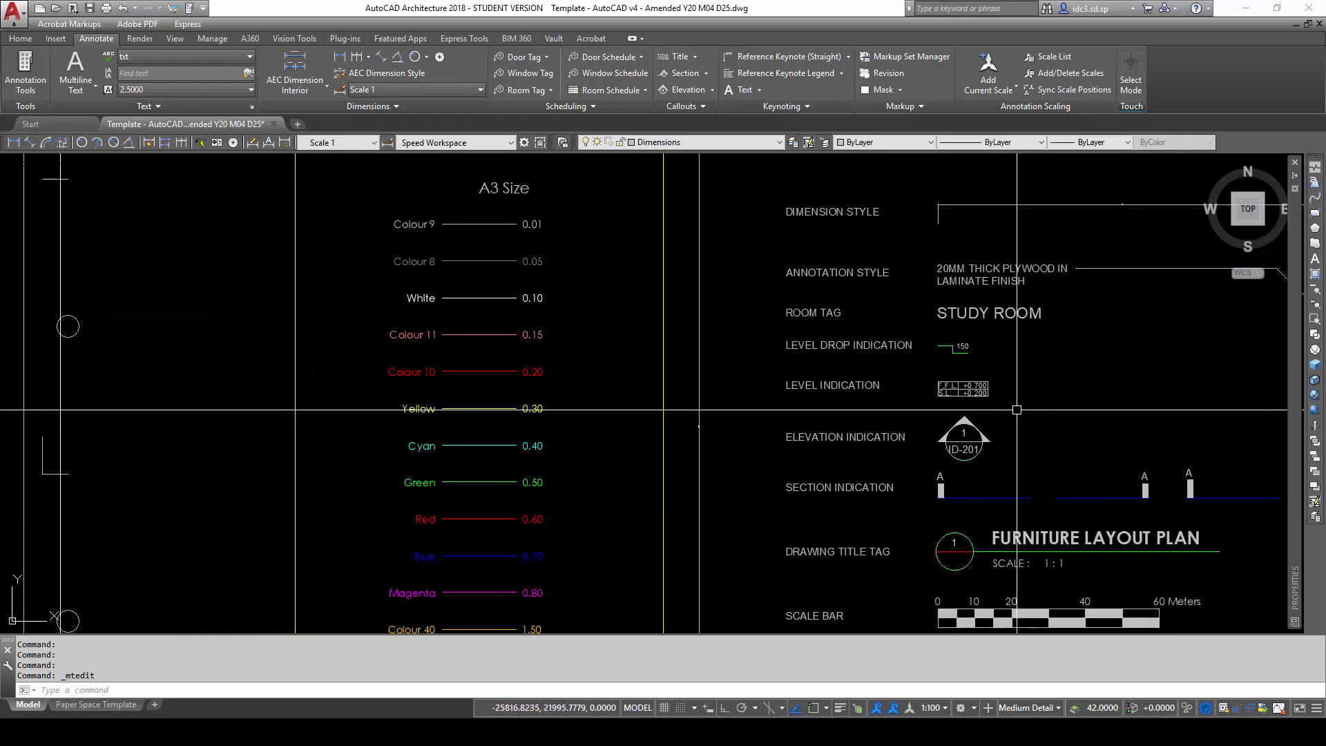
scroll(1017, 410, down, 4)
click(1026, 370)
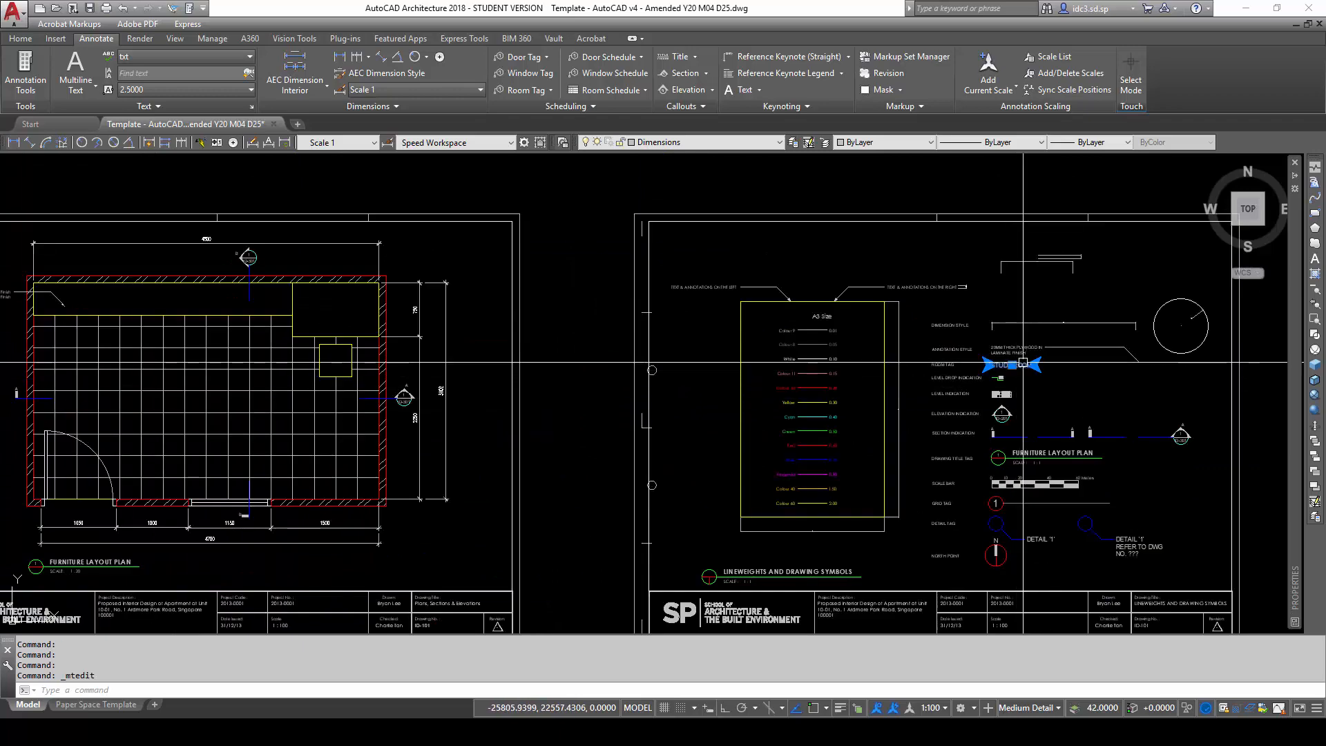
key(Escape)
key(Escape)
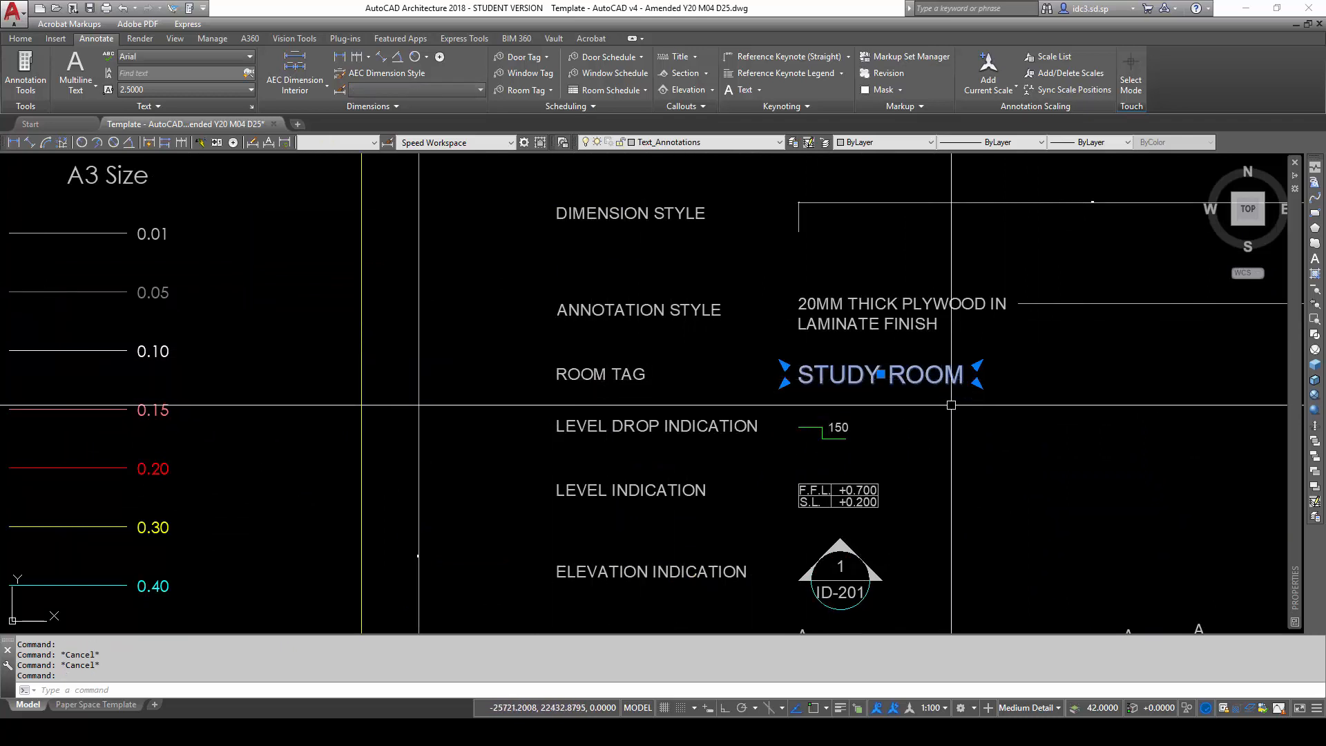
key(space)
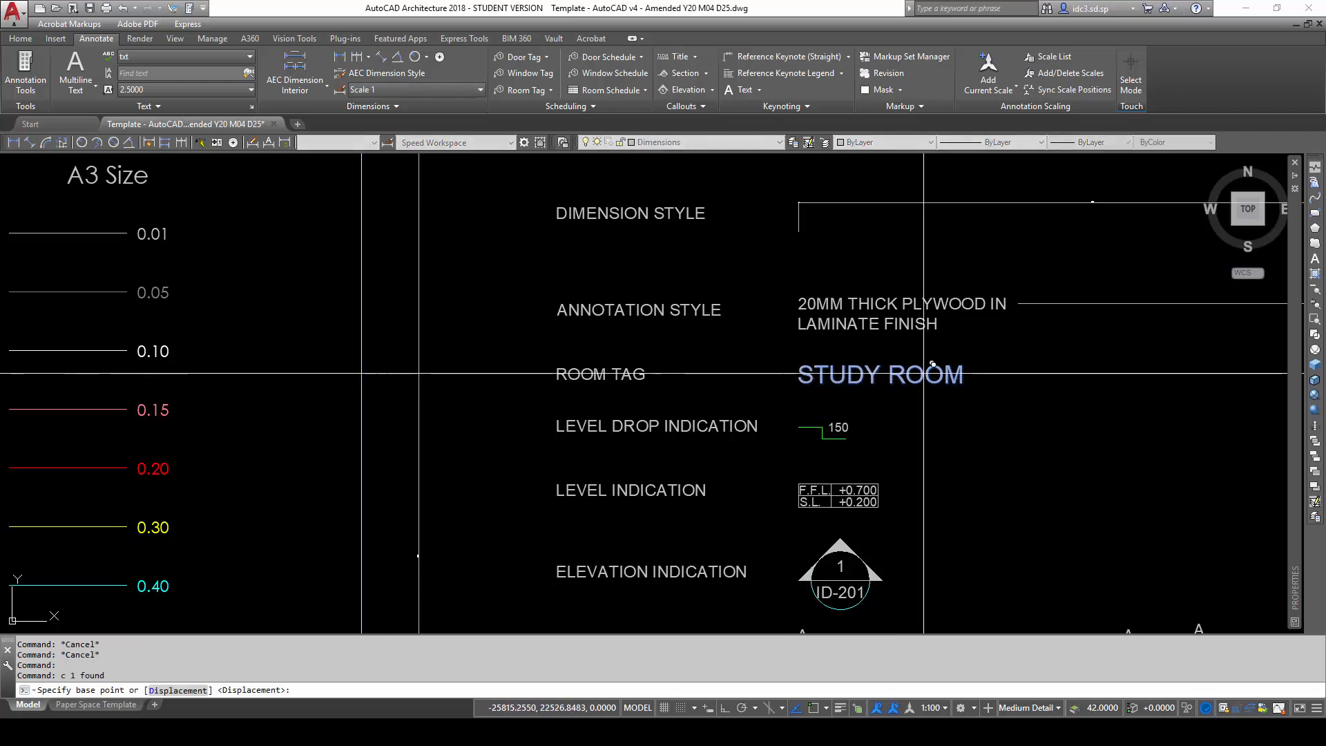
click(925, 374)
scroll(868, 417, down, 8)
middle_drag(569, 489, 893, 438)
scroll(681, 380, up, 8)
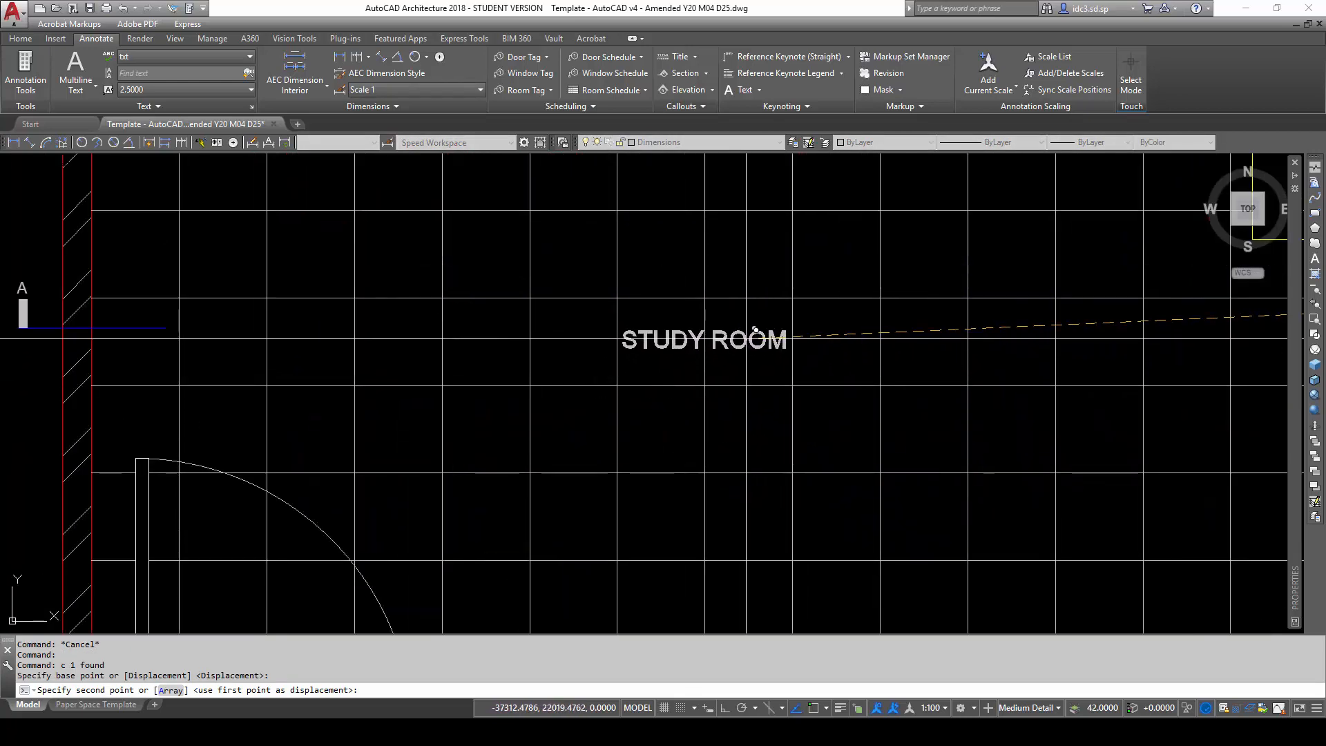
click(755, 331)
key(Escape)
key(Escape)
scroll(809, 439, down, 4)
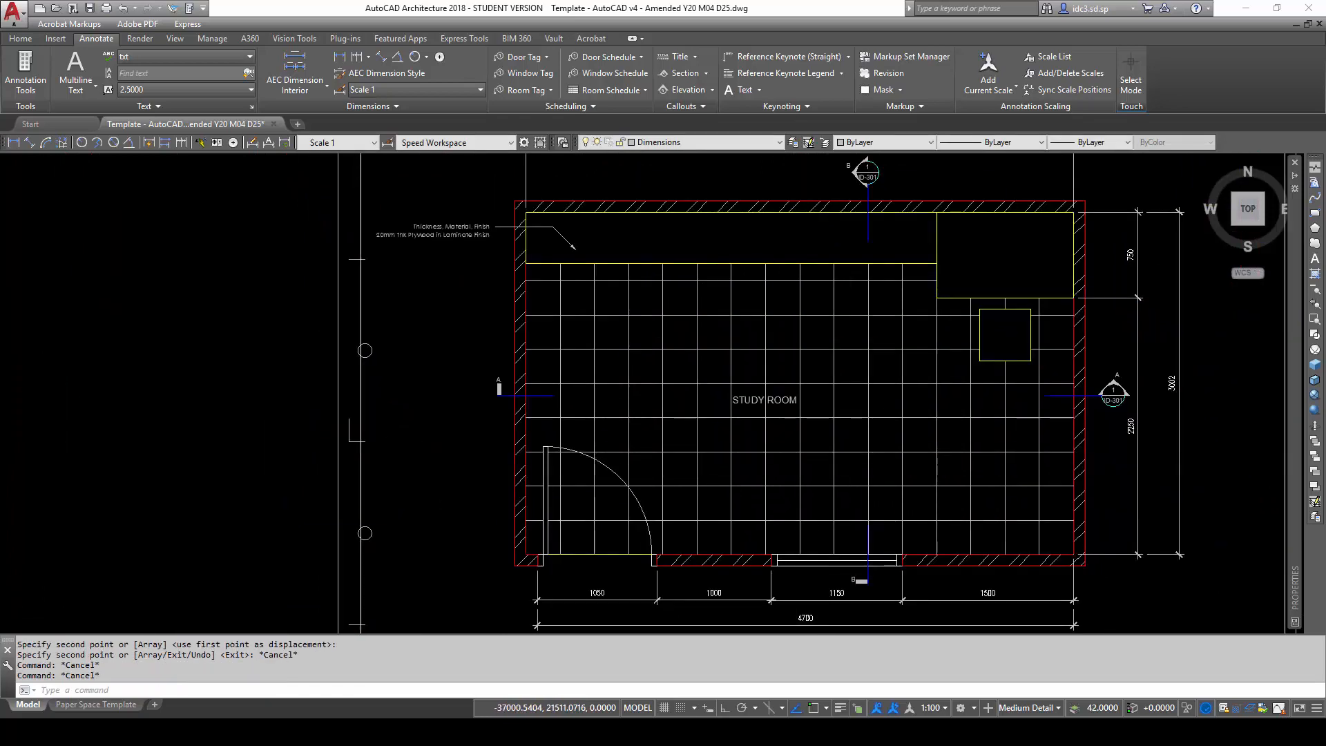
scroll(715, 456, down, 4)
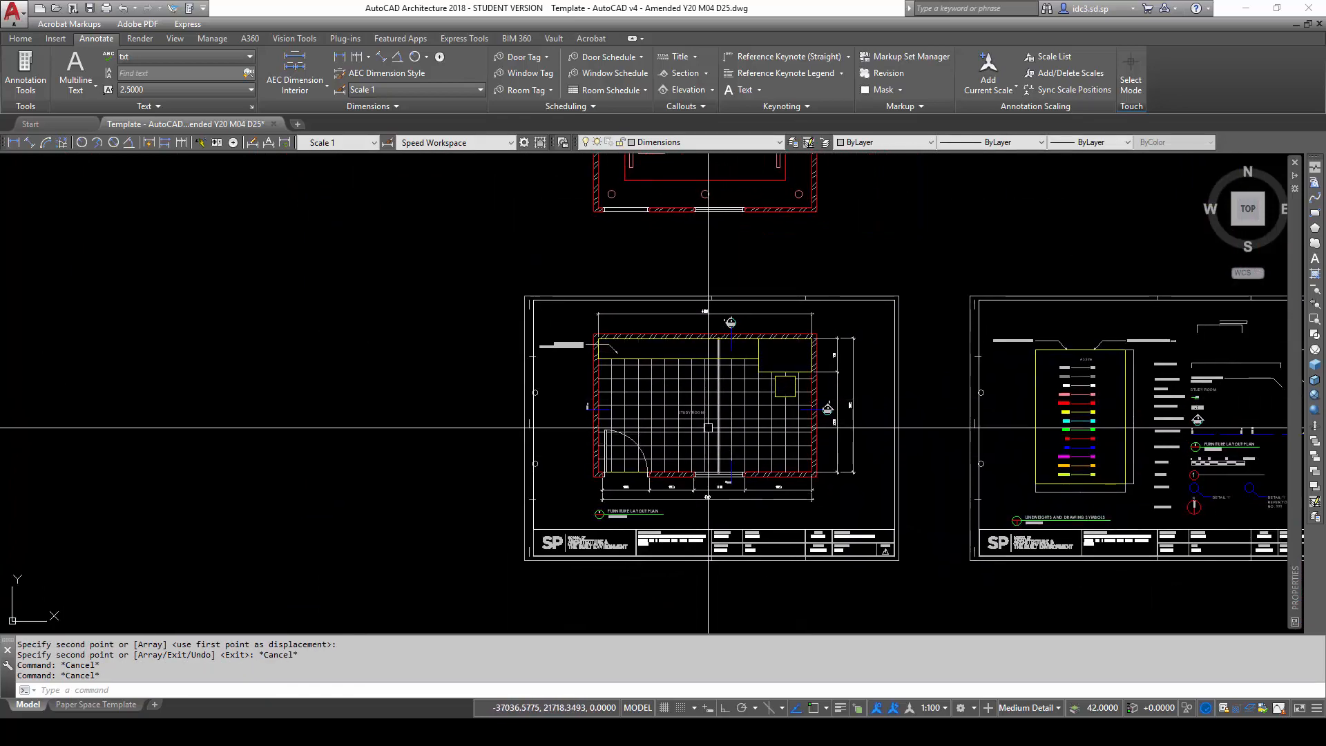
Copy the level indication table (F.F.L. and S.L.) from the drawing symbols sheet to just below the STUDY ROOM tag on the floor plan.
scroll(708, 428, up, 3)
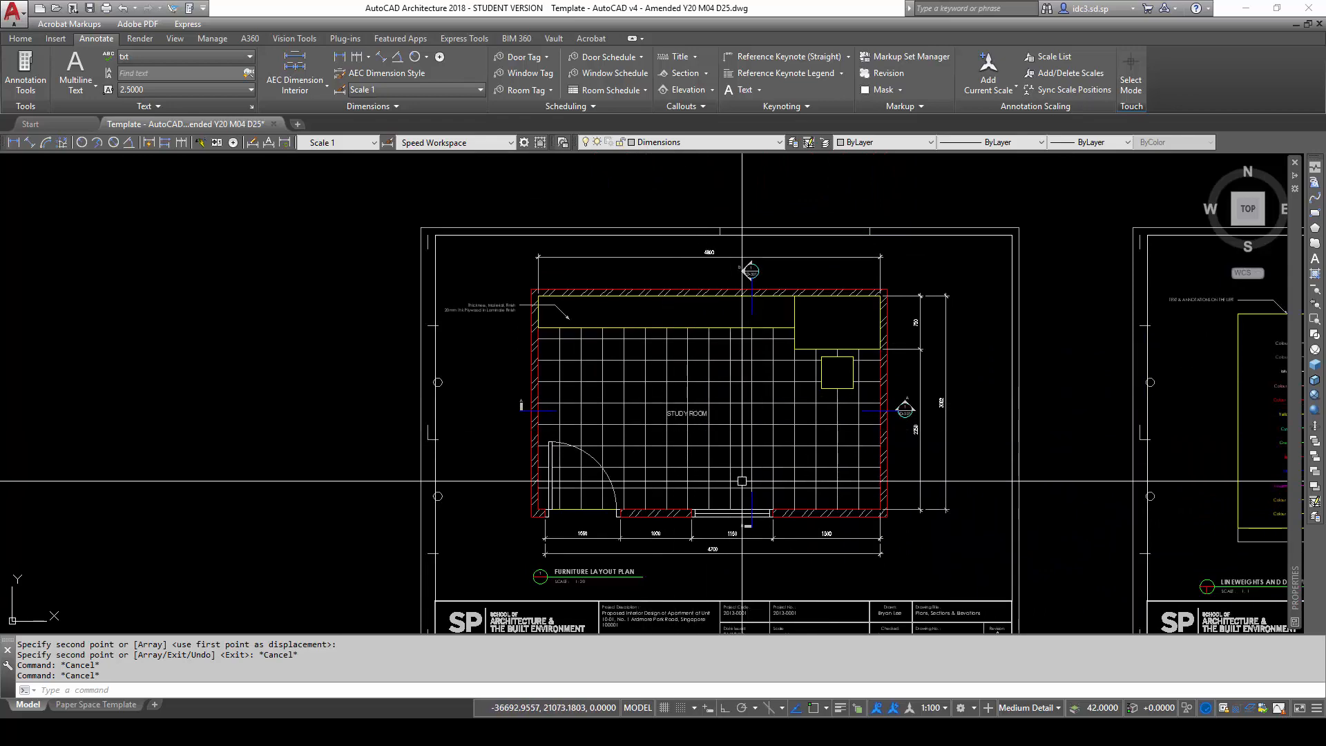
middle_drag(768, 456, 599, 437)
middle_drag(1112, 428, 695, 418)
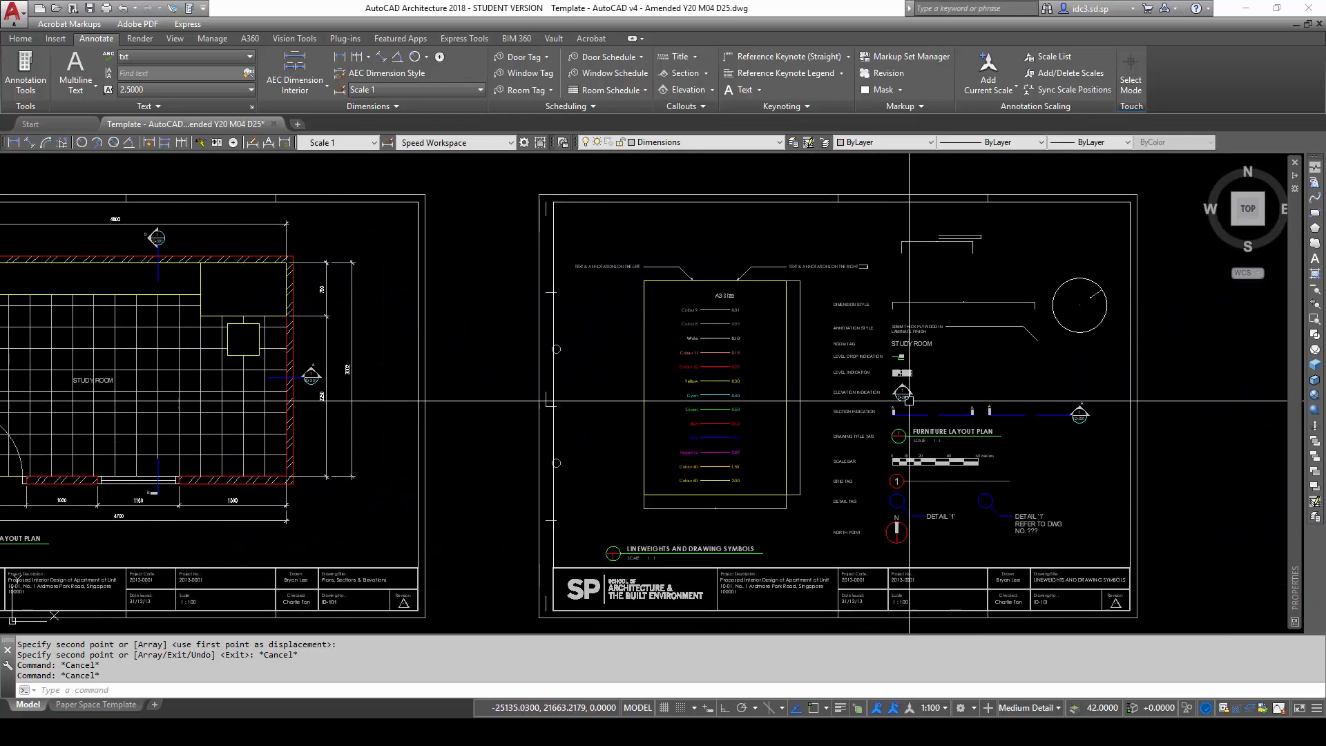
scroll(968, 394, up, 6)
click(876, 349)
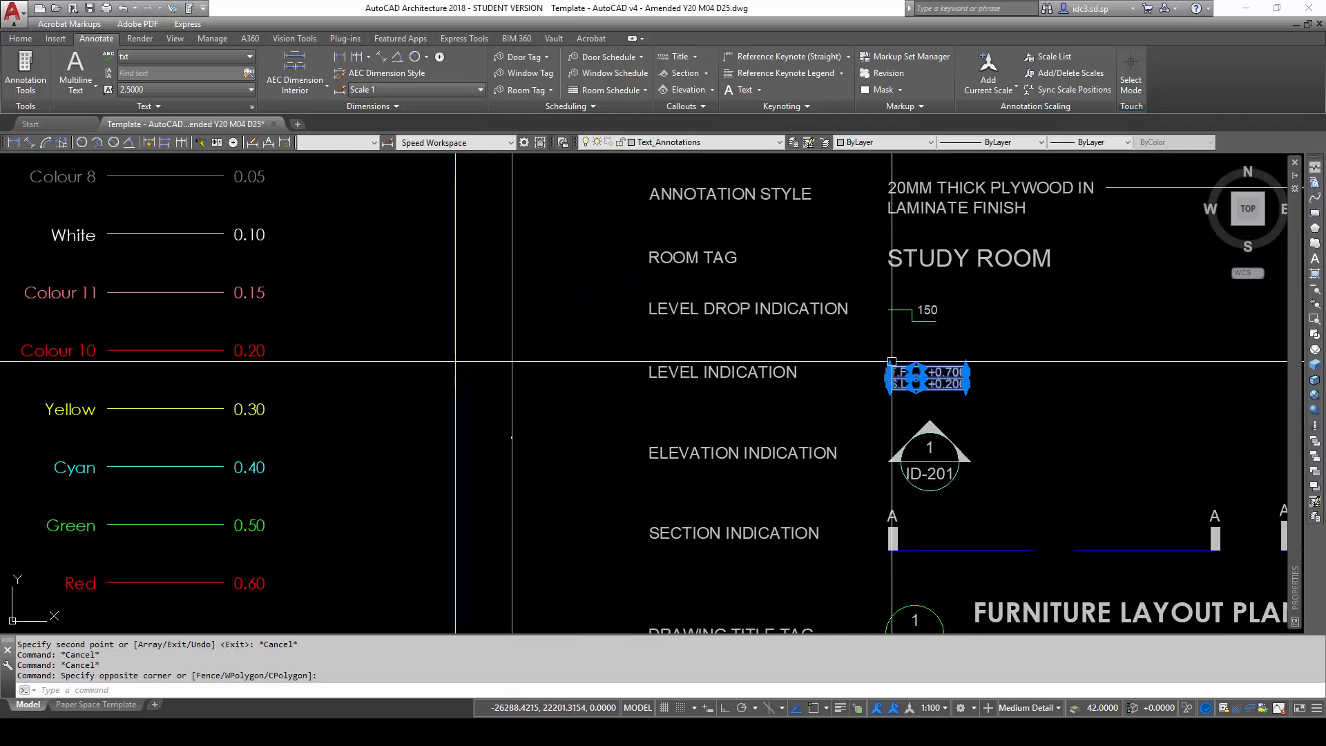
key(Return)
click(888, 366)
scroll(512, 438, down, 5)
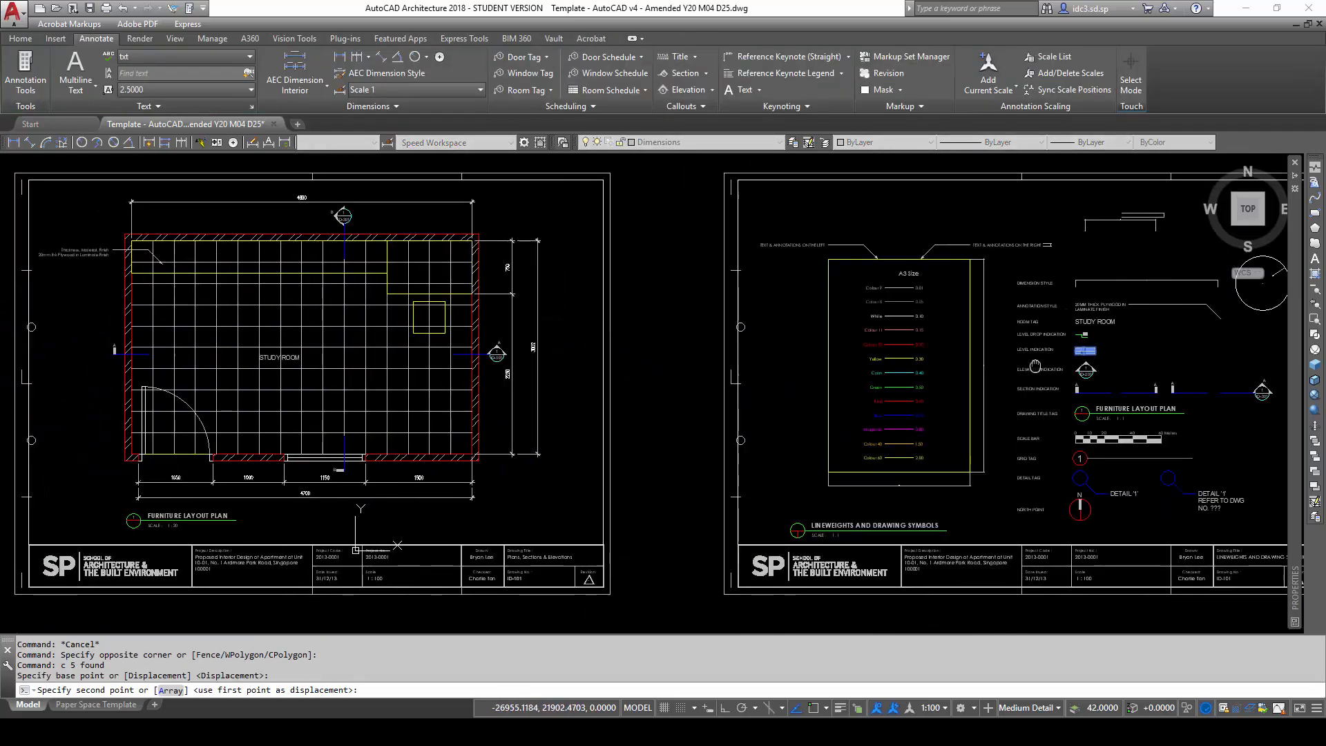
scroll(518, 311, up, 4)
scroll(698, 401, up, 2)
scroll(694, 403, up, 8)
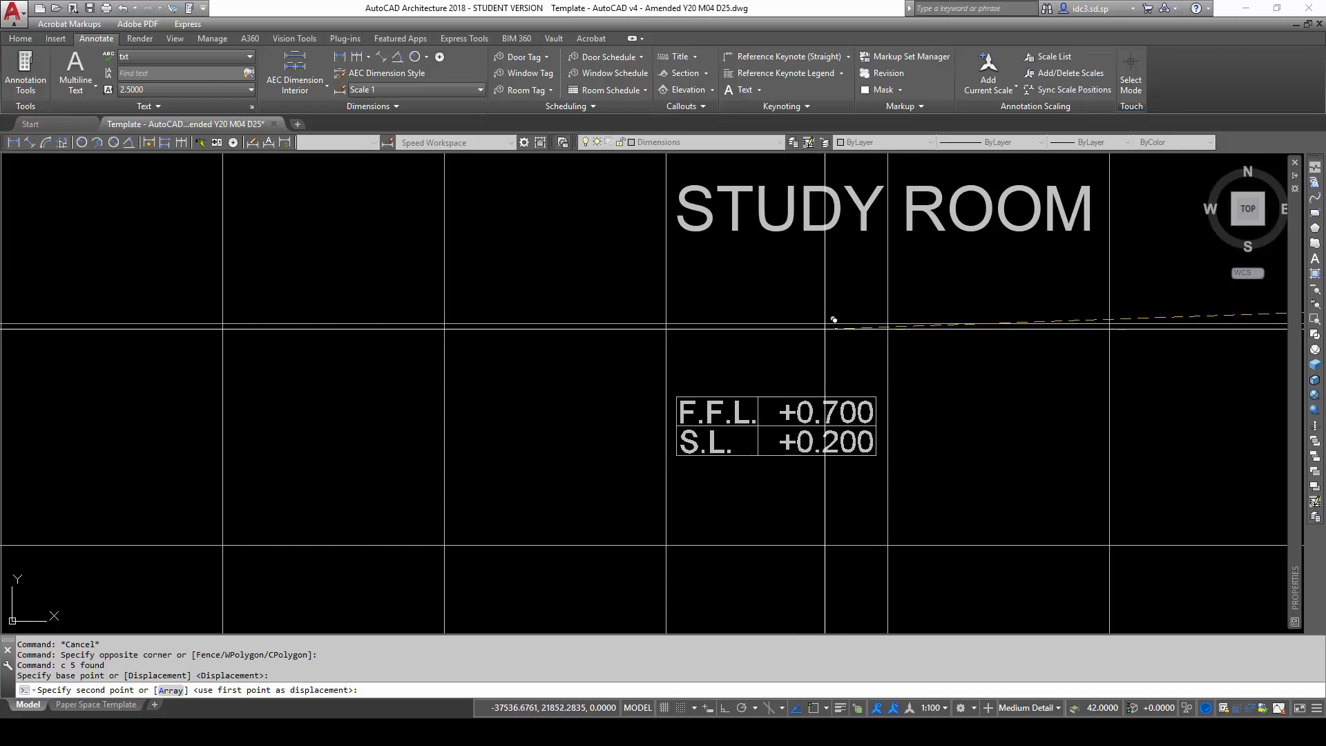
click(825, 328)
key(Escape)
key(Escape)
key(Escape)
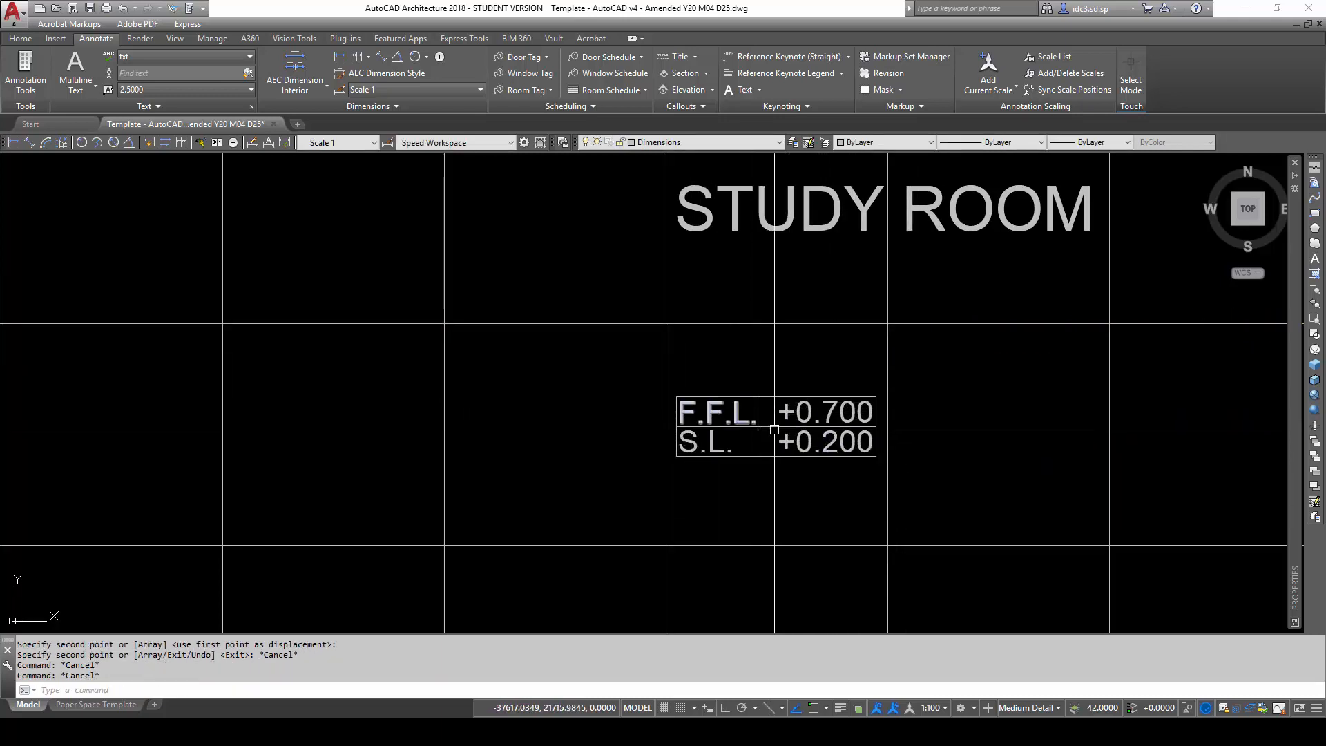
Copy the elevation indication symbol 1/ID-201 from the drawing symbols sheet to the upper middle of the floor plan, above the STUDY ROOM tag.
scroll(778, 429, up, 4)
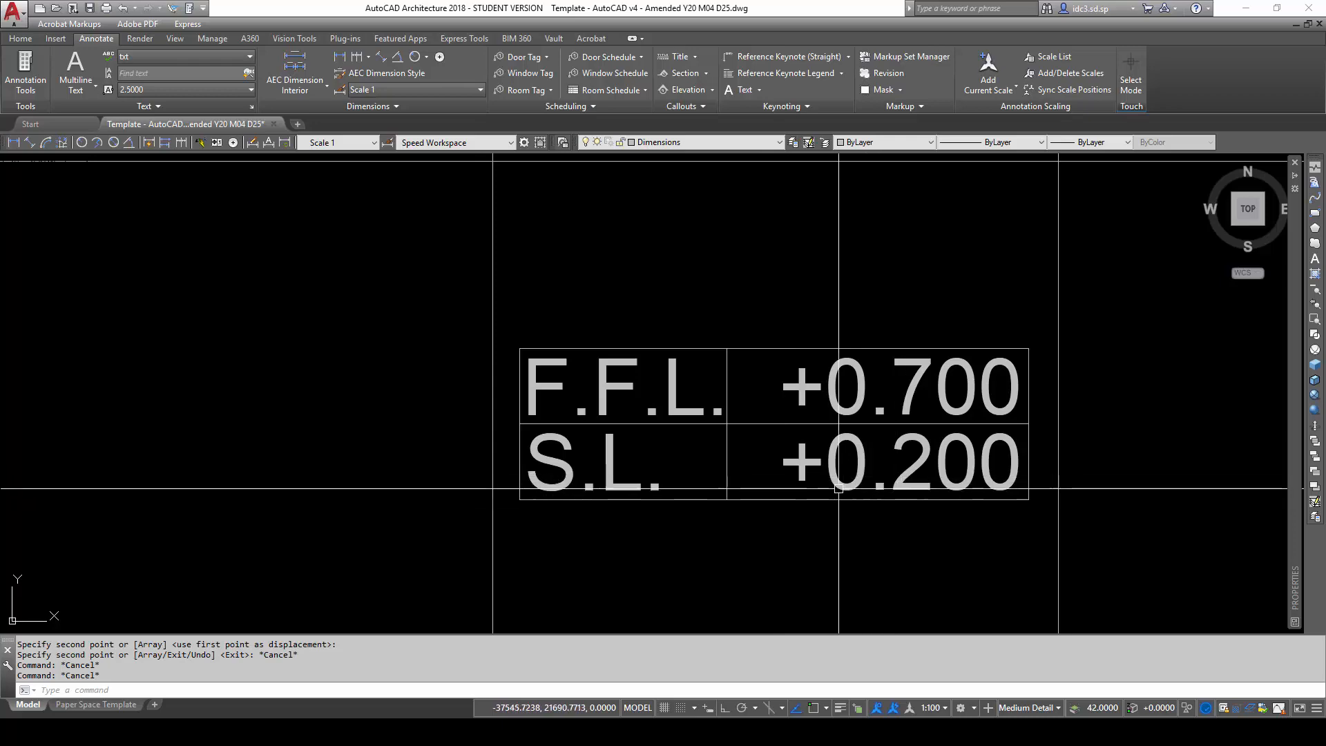
scroll(735, 504, down, 6)
scroll(715, 508, down, 10)
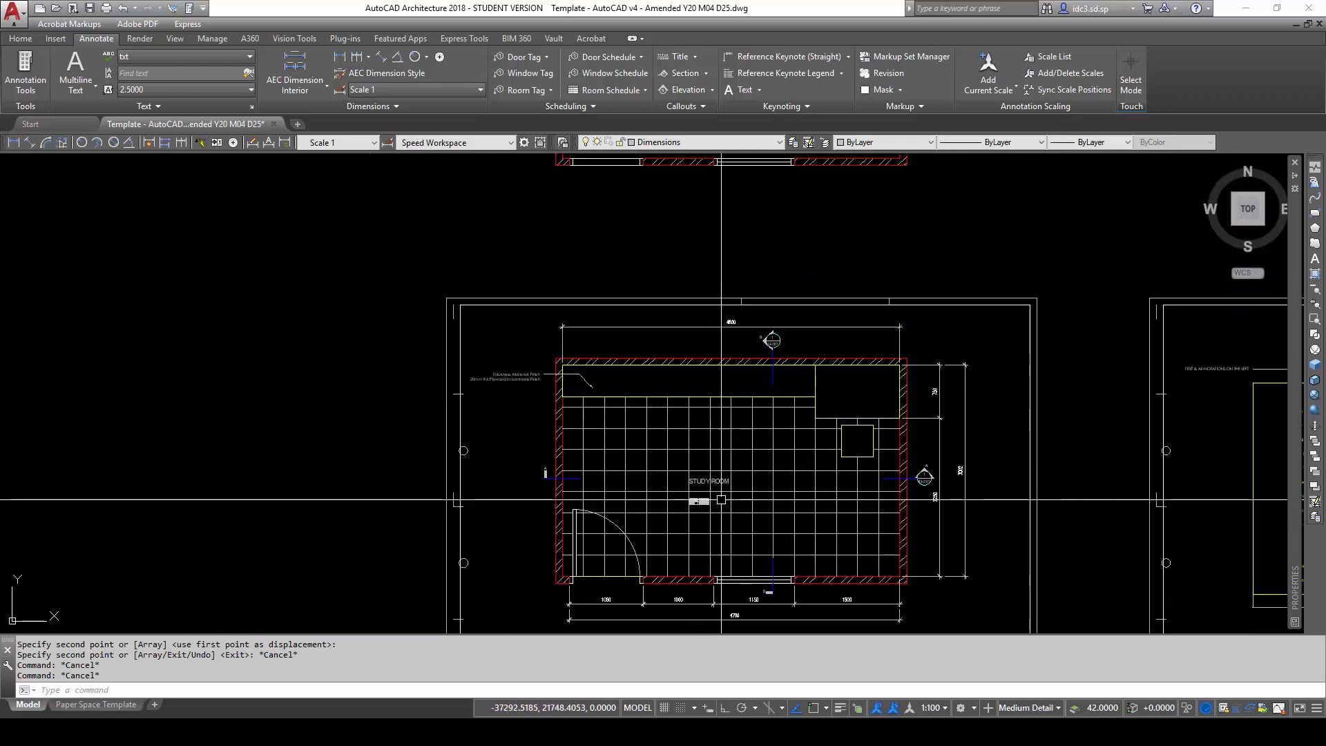
middle_drag(906, 484, 843, 435)
scroll(846, 433, up, 6)
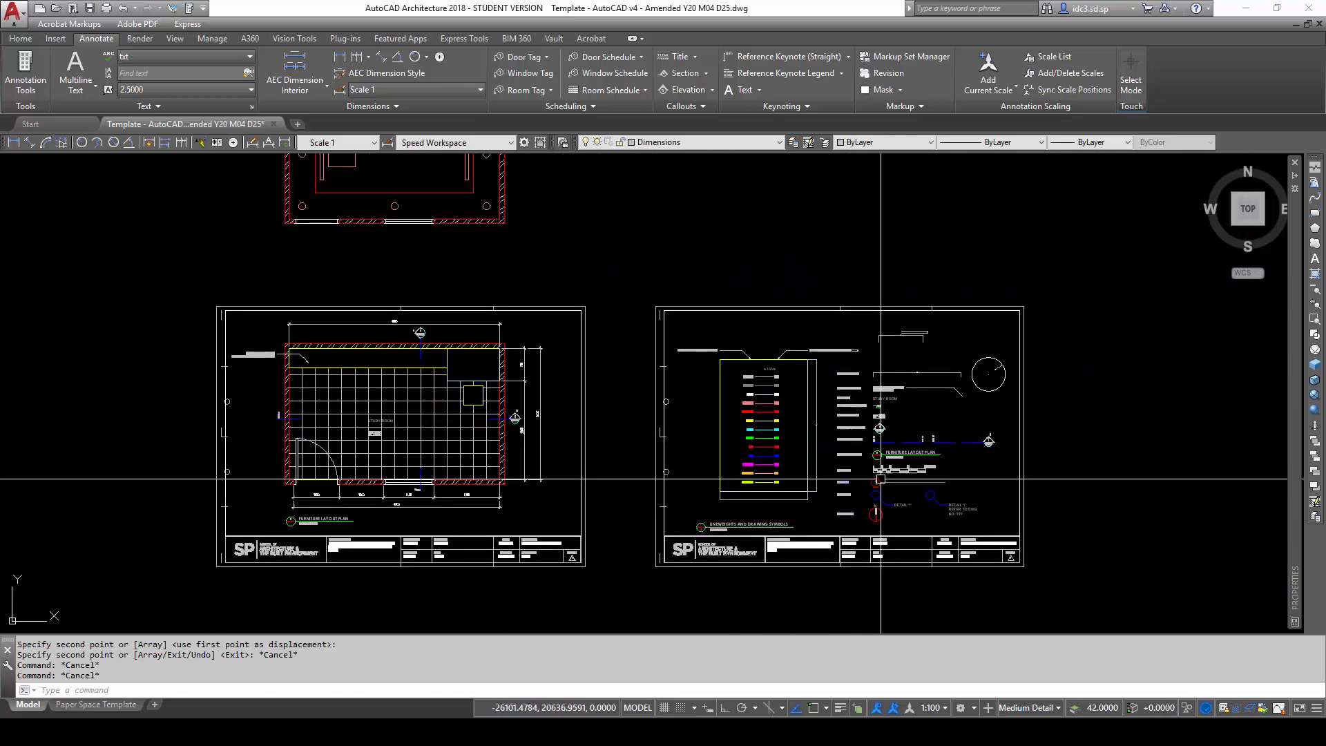
scroll(903, 377, up, 3)
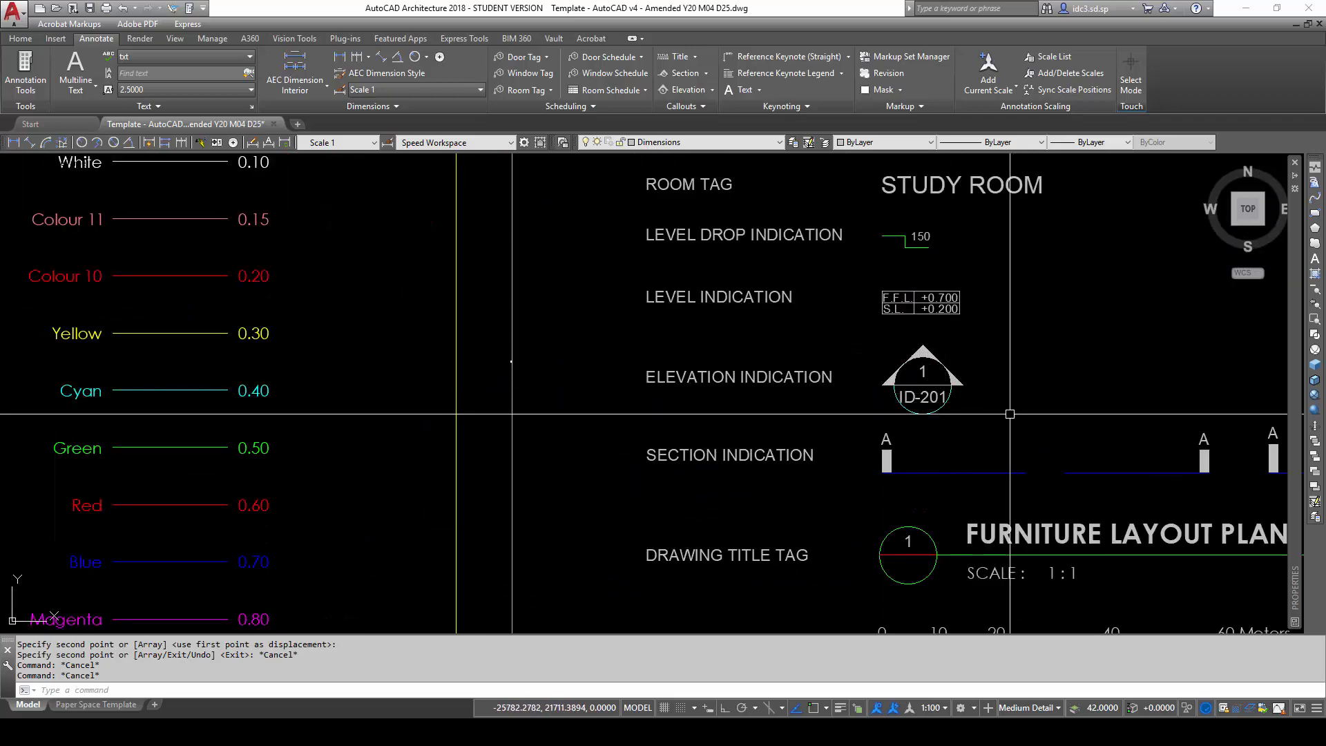
click(936, 387)
click(874, 358)
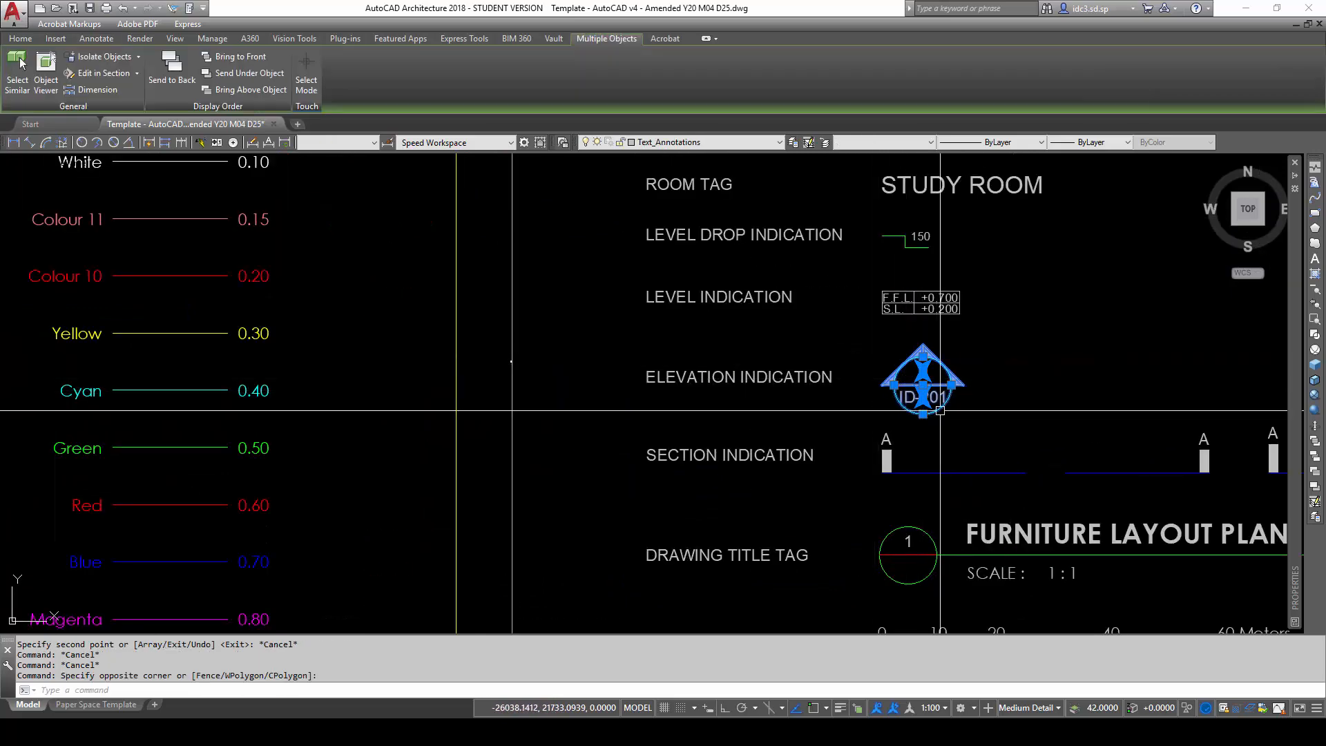
text(c)
key(Return)
click(924, 379)
scroll(1116, 486, down, 6)
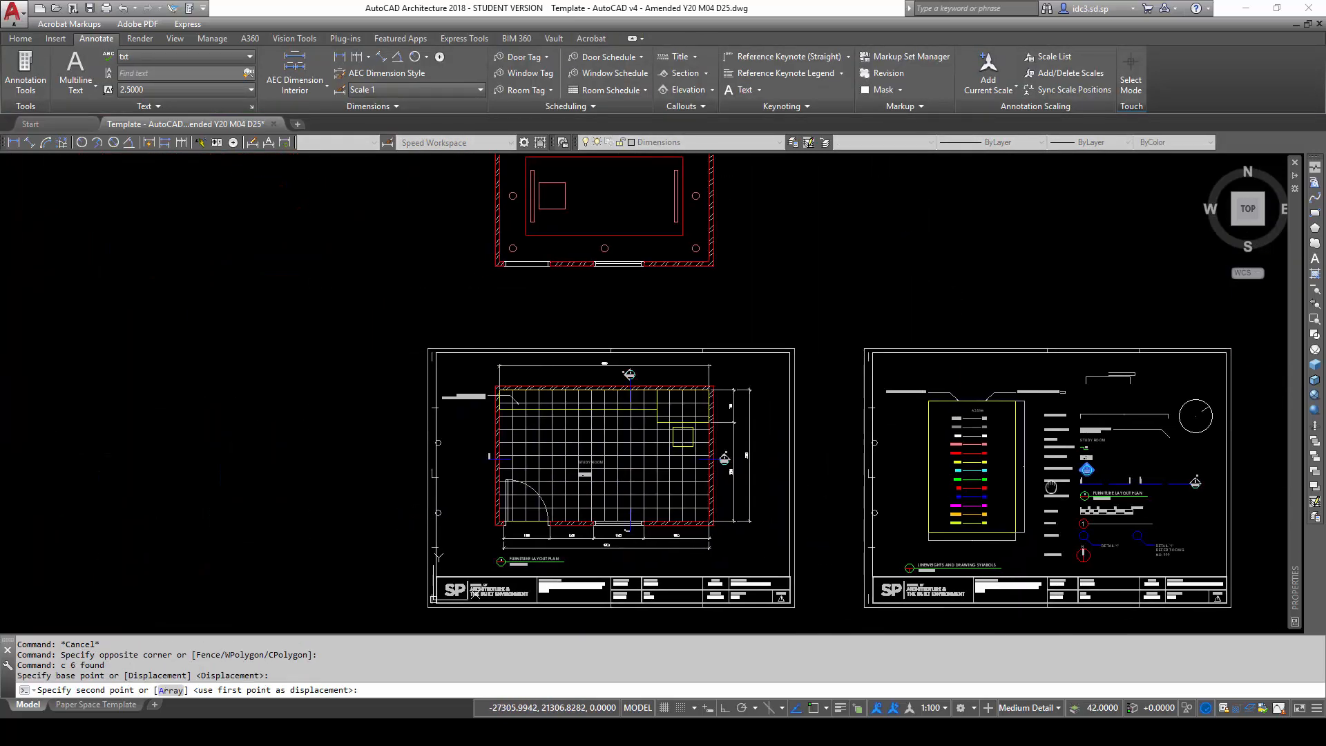
scroll(599, 432, up, 9)
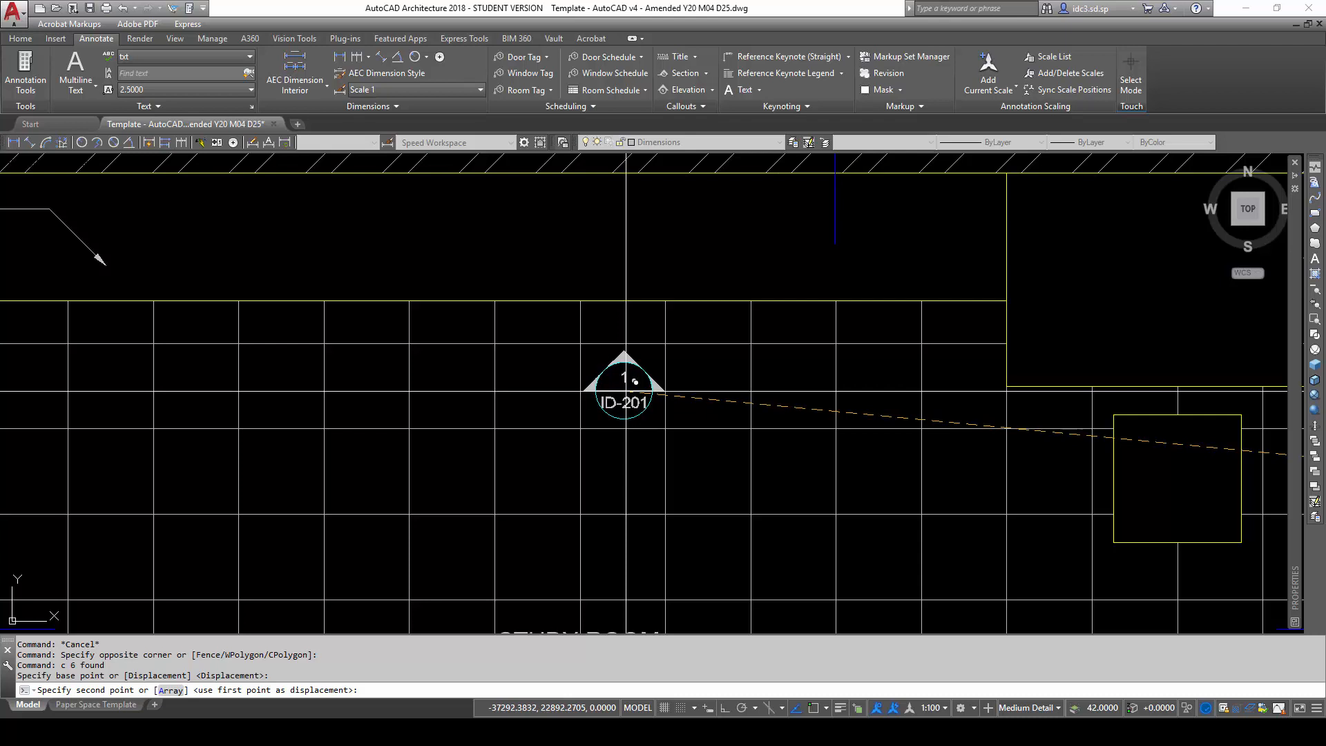
click(624, 388)
key(Escape)
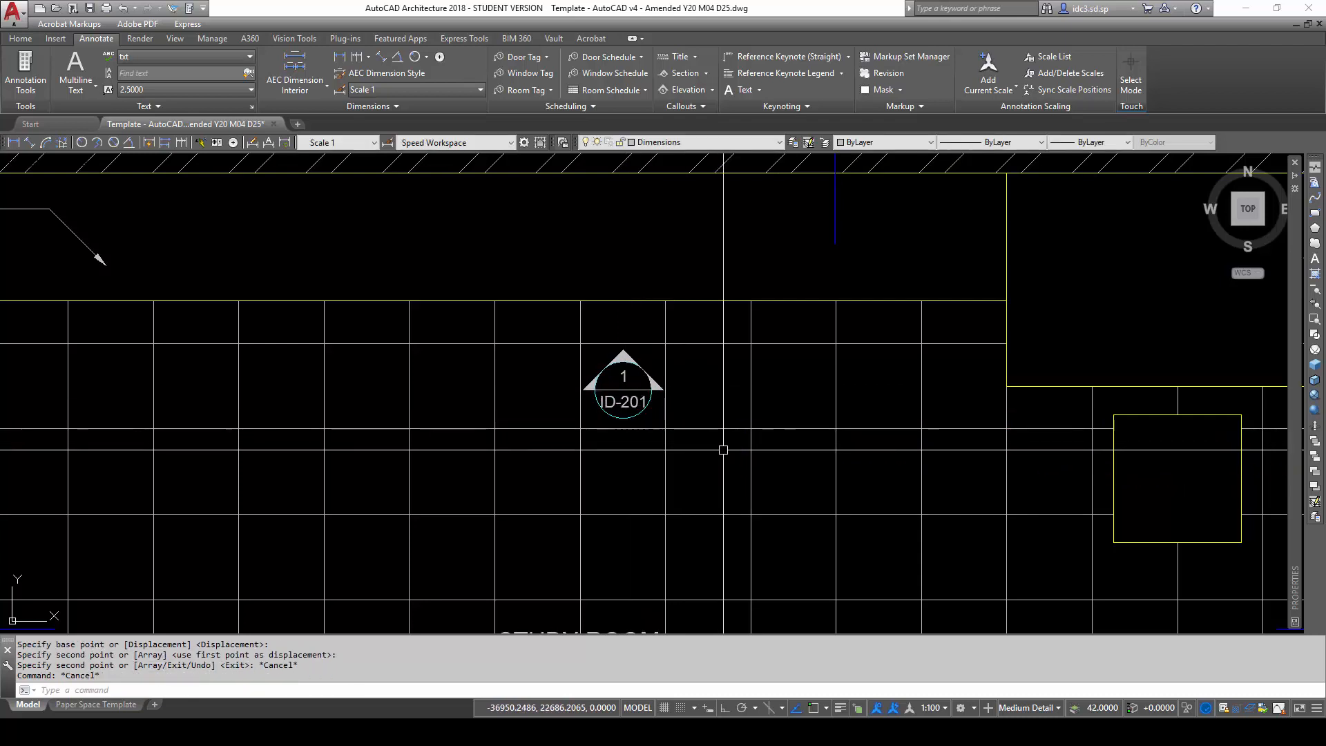
Copy the scale bar from the drawing symbols sheet to just above the title block, below the floor plan's lower-right corner.
scroll(729, 427, down, 4)
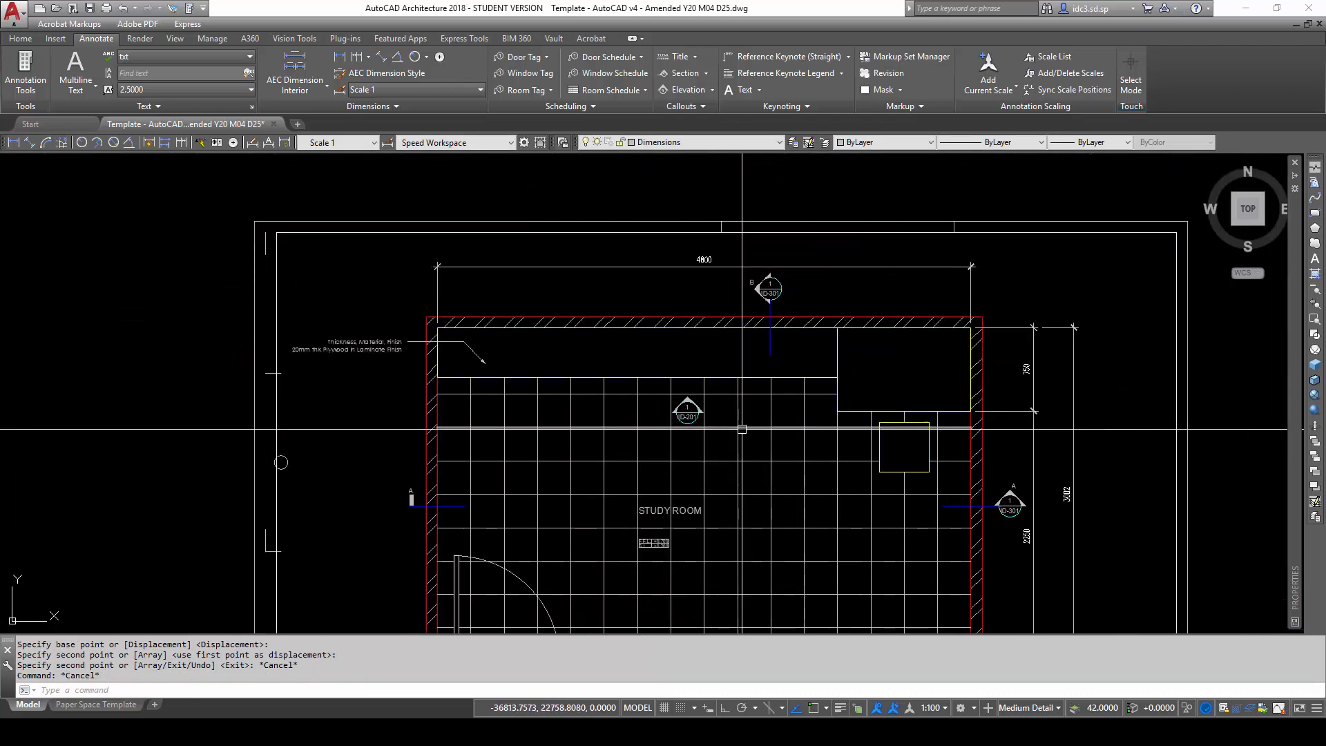
scroll(705, 406, down, 4)
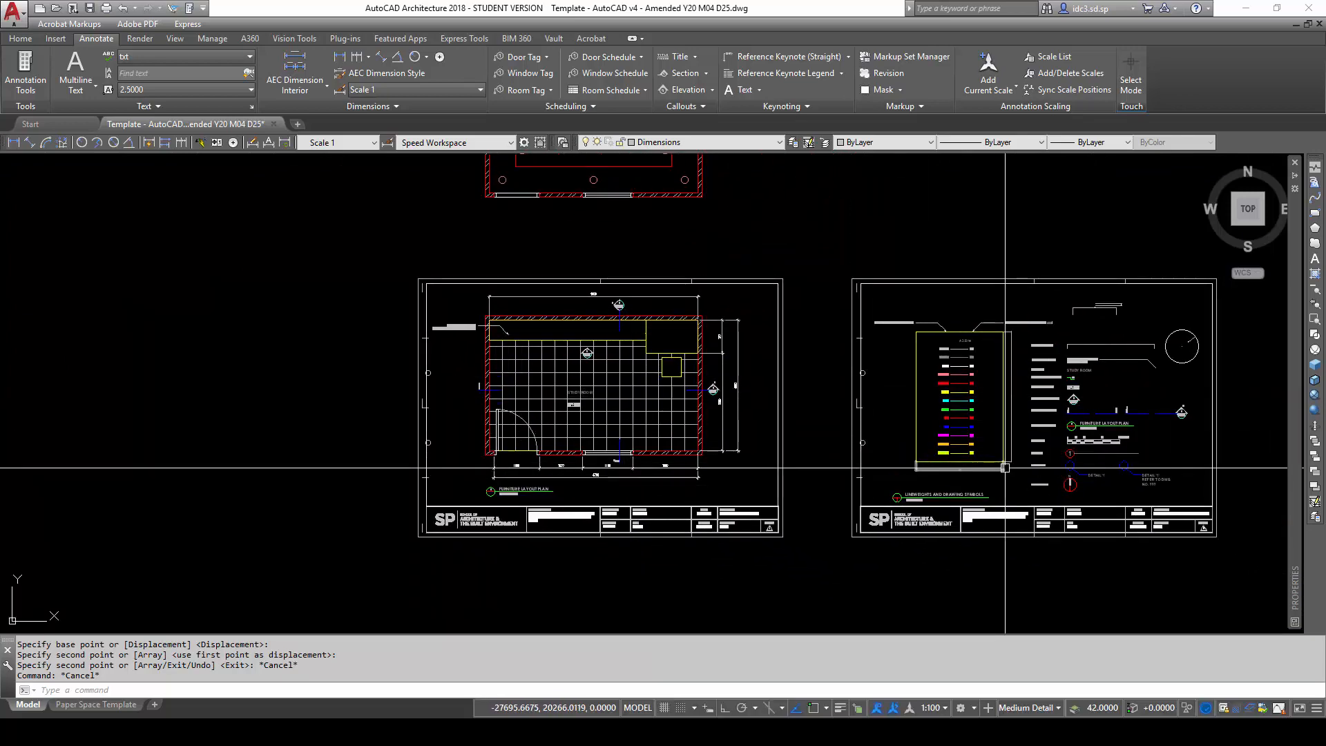
scroll(1098, 452, up, 5)
scroll(1097, 453, up, 2)
click(1253, 438)
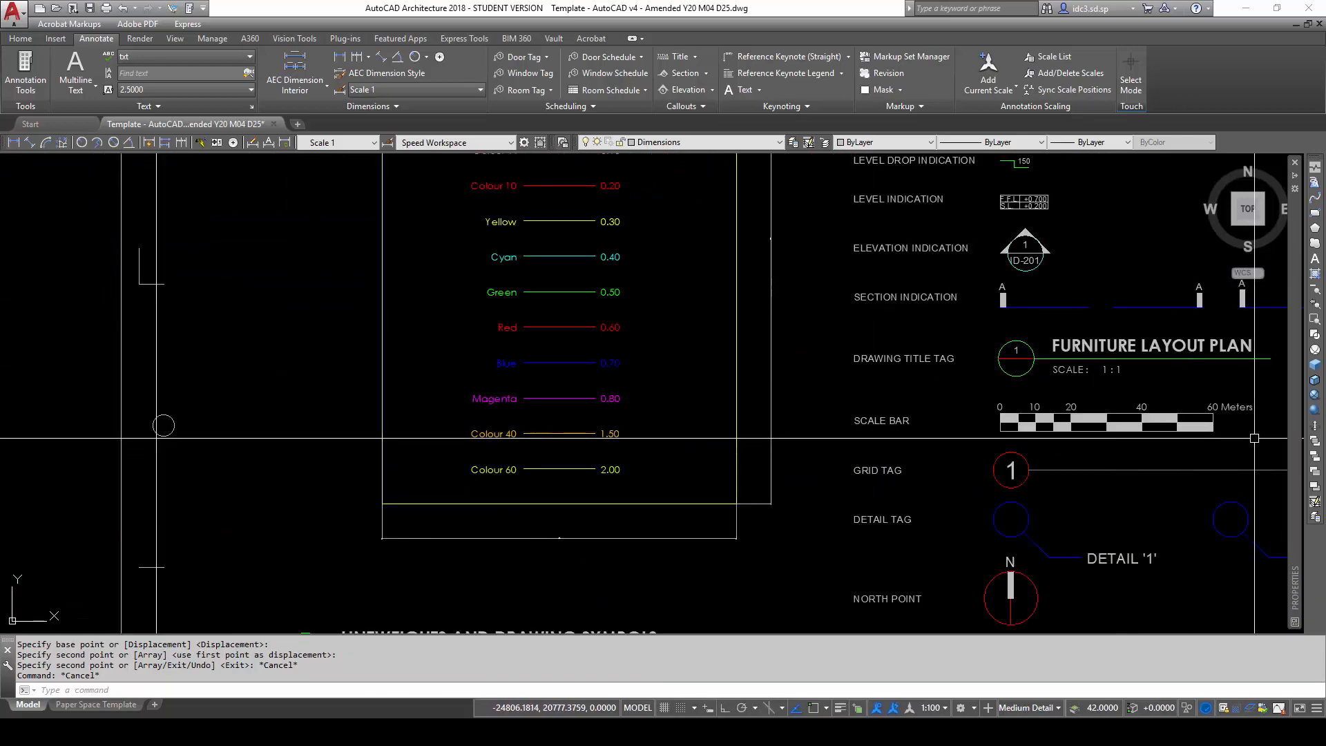
click(974, 410)
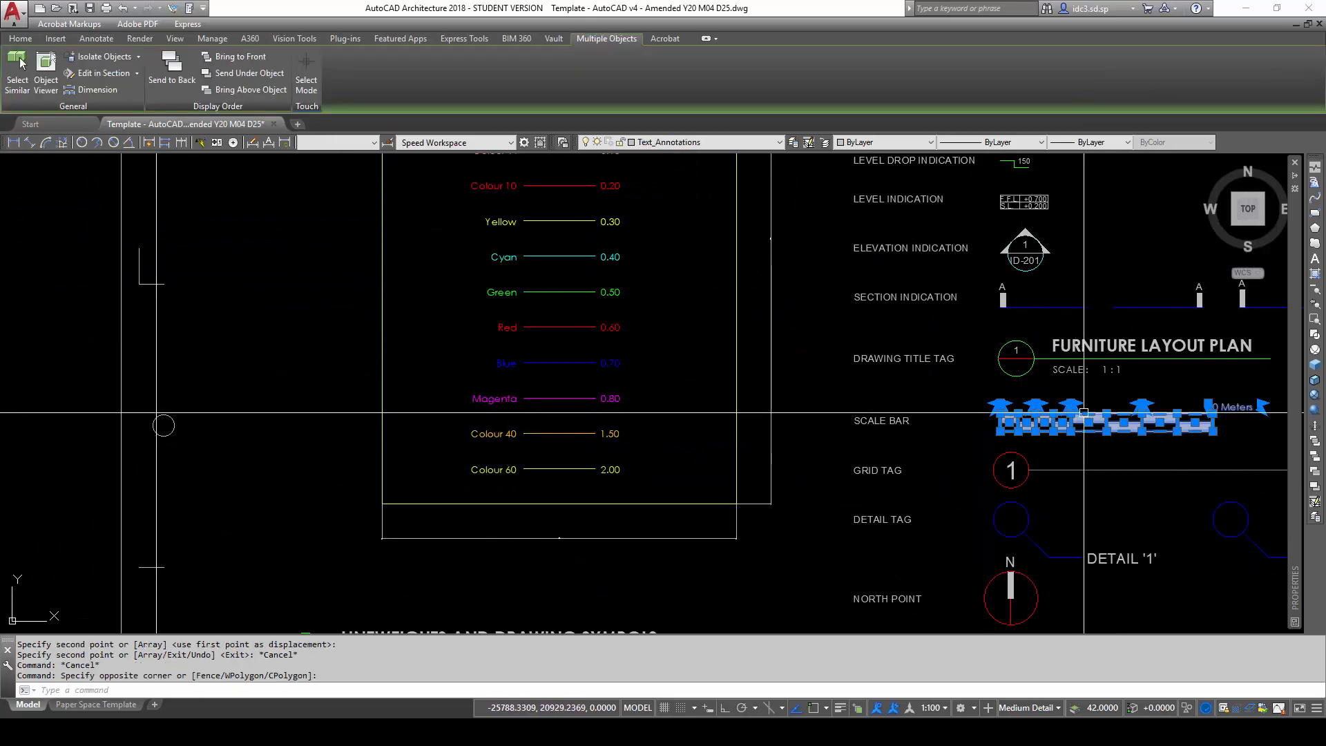
text(c)
key(Return)
click(1150, 384)
scroll(770, 533, down, 4)
middle_drag(809, 511, 1171, 335)
scroll(611, 406, up, 4)
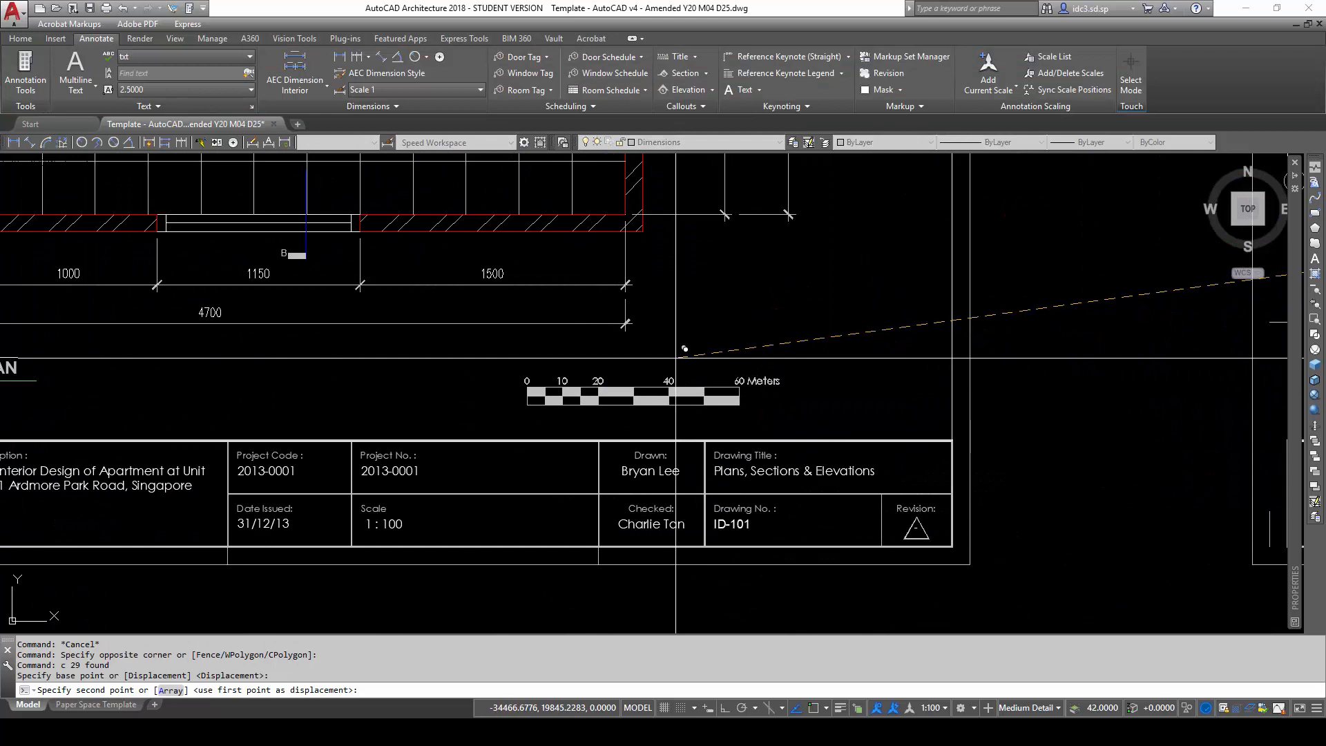
click(680, 353)
key(Escape)
key(Escape)
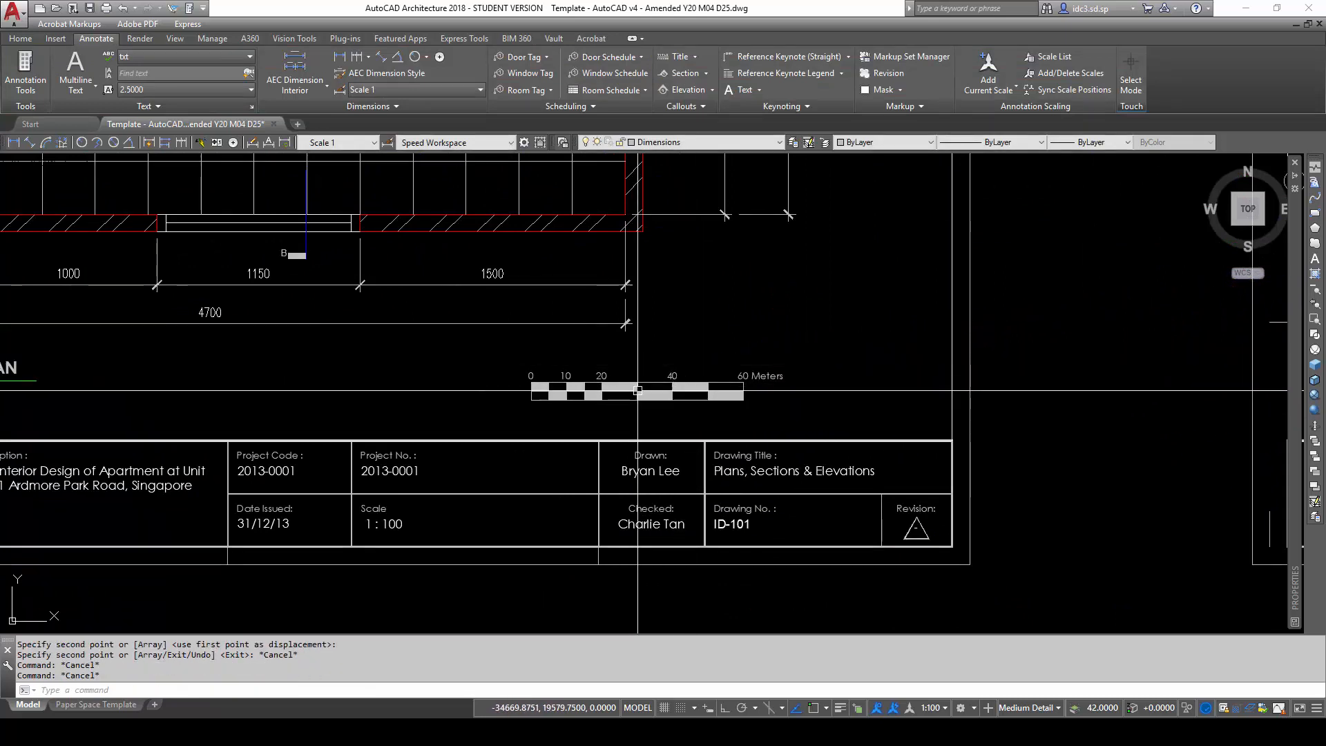
Move the copied scale bar further right so it sits above the Drawing Title field near the sheet border.
middle_drag(554, 376, 783, 391)
click(992, 427)
click(724, 378)
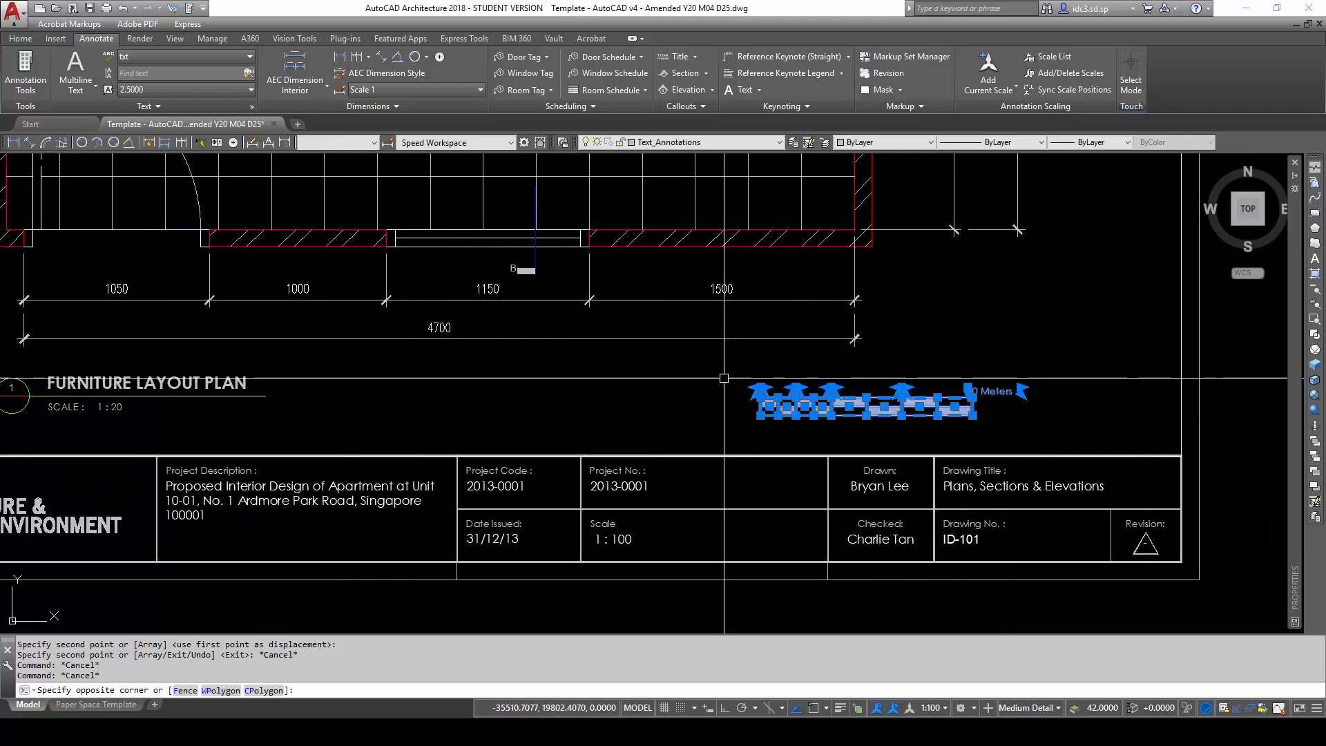
text(m)
key(Return)
click(942, 329)
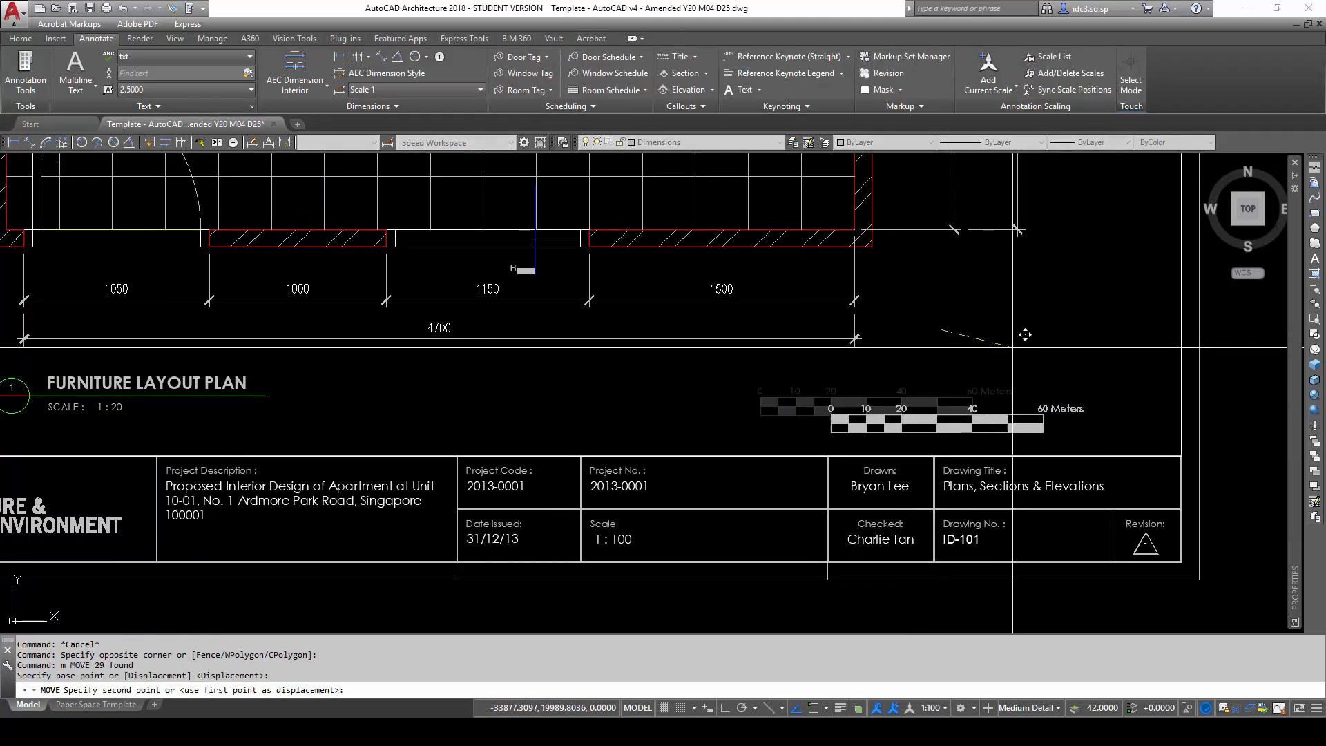
click(1082, 339)
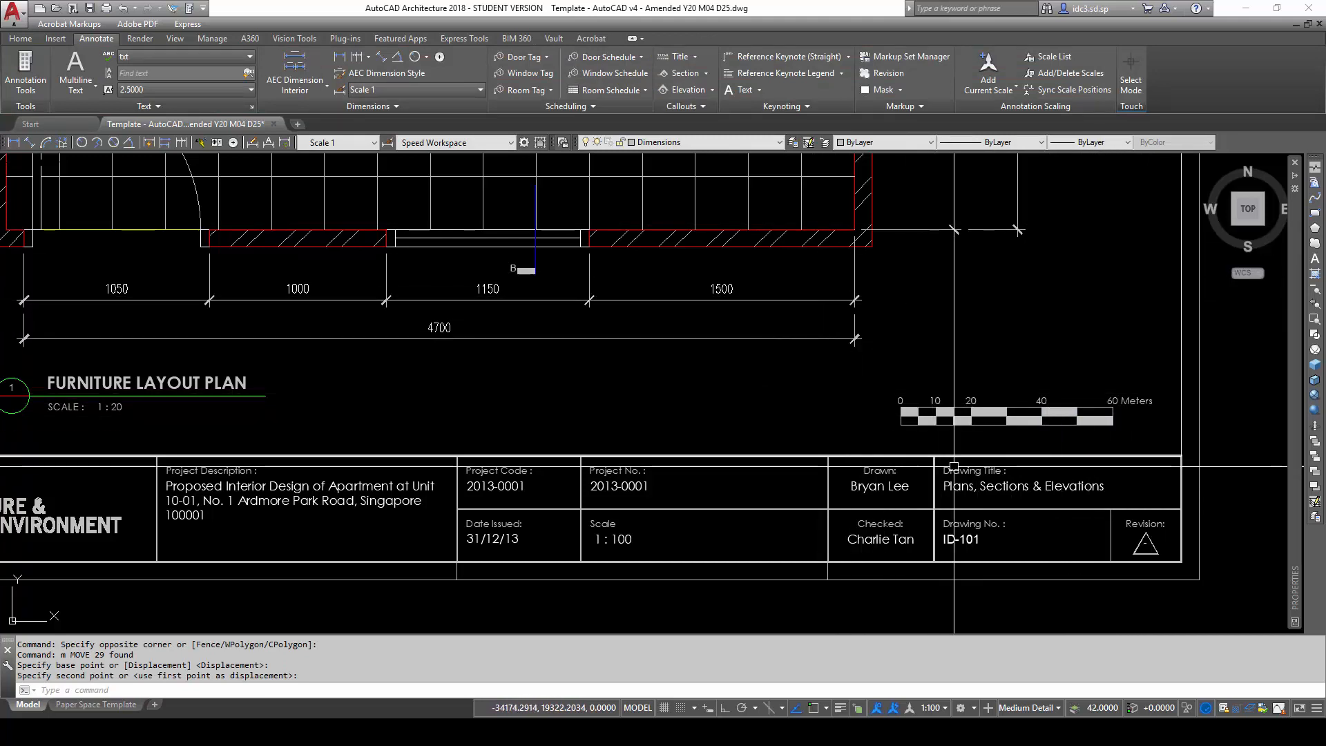
text(d)
key(space)
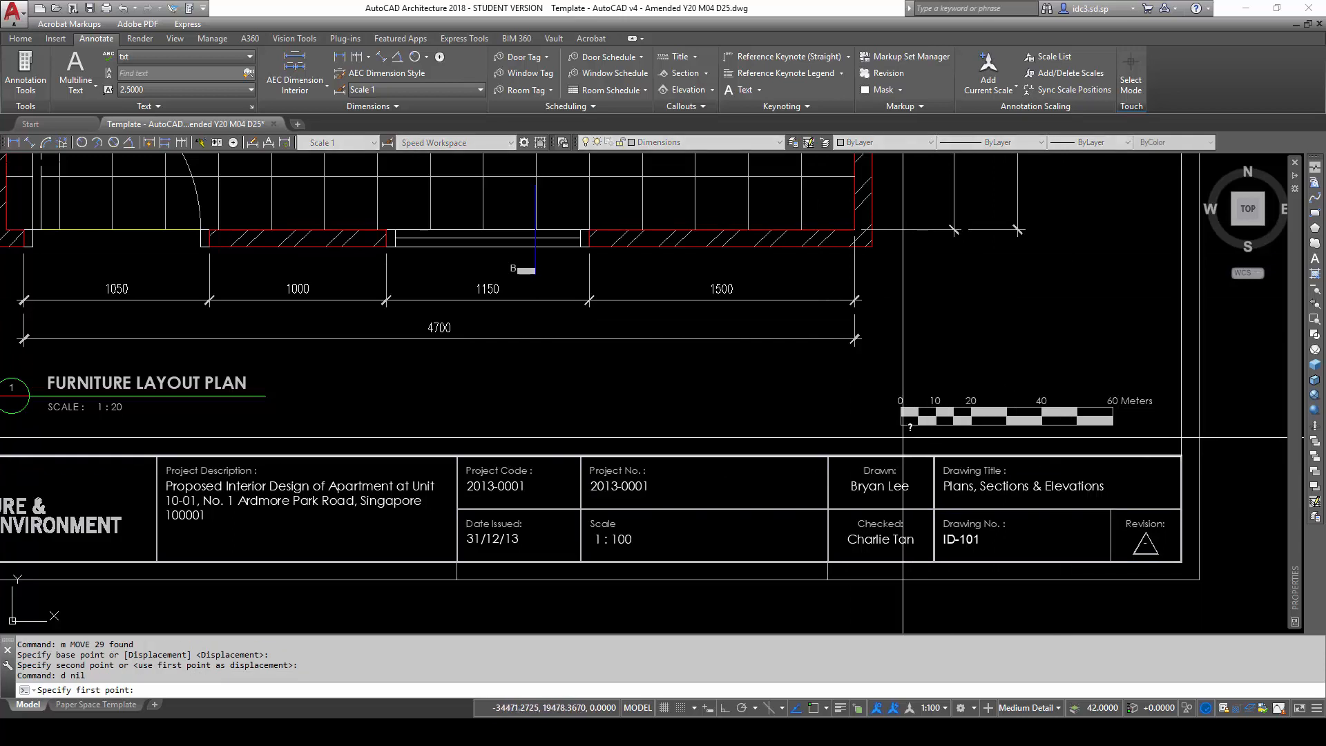
key(Escape)
key(Escape)
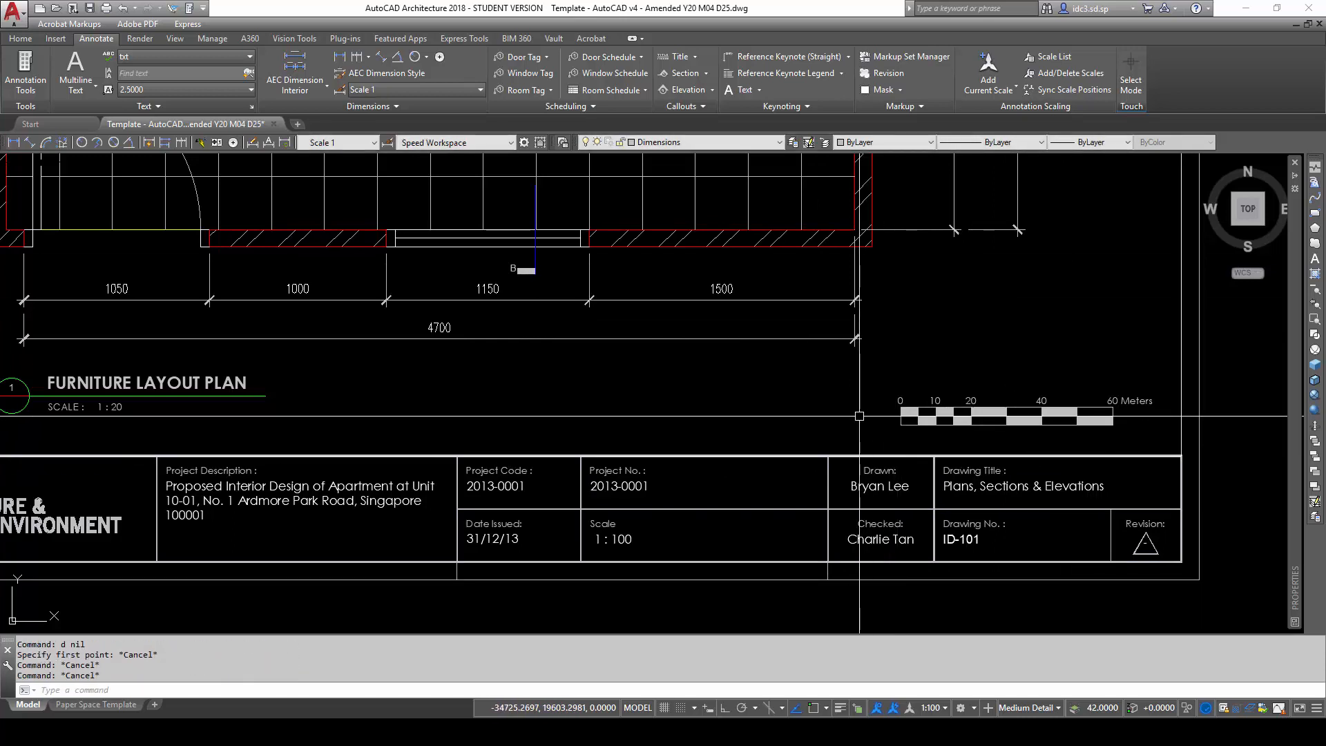
Turn on object snap and measure the scale bar's full length along its lower edge with the DIST command.
key(F3)
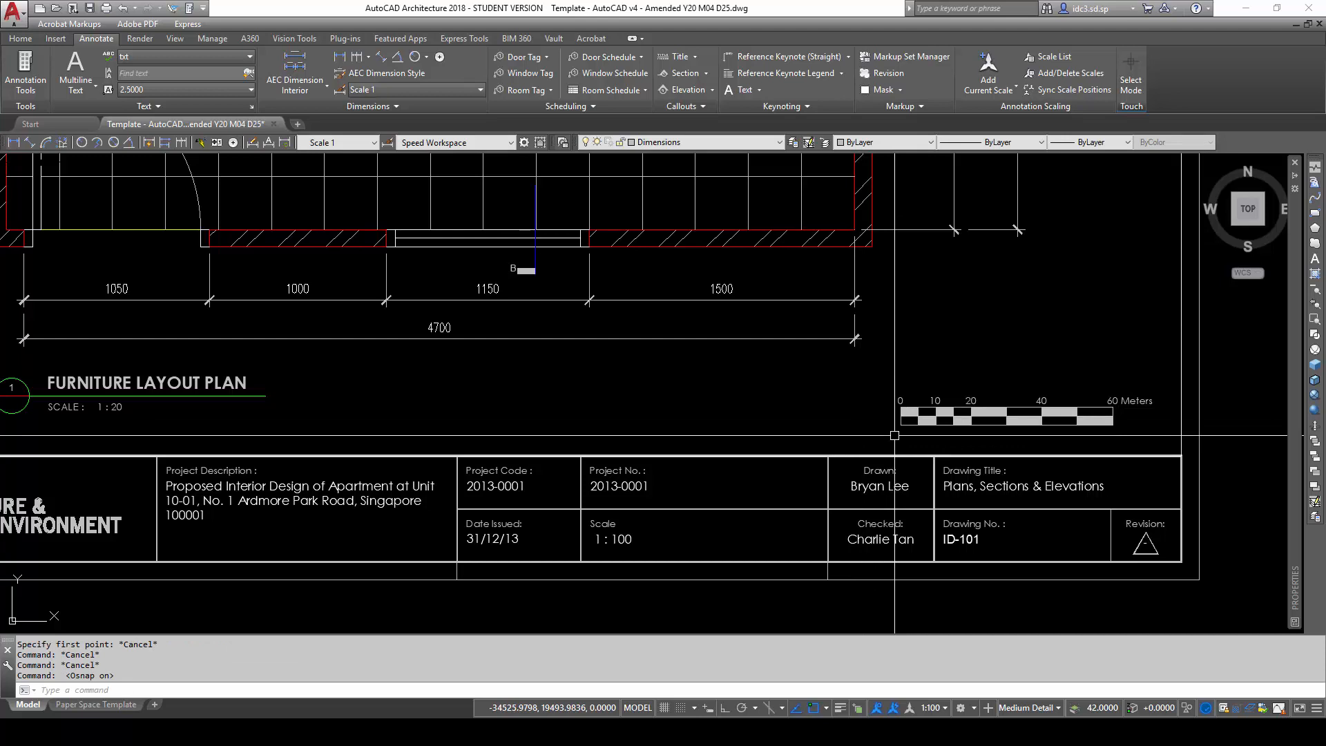
text(distance)
key(Return)
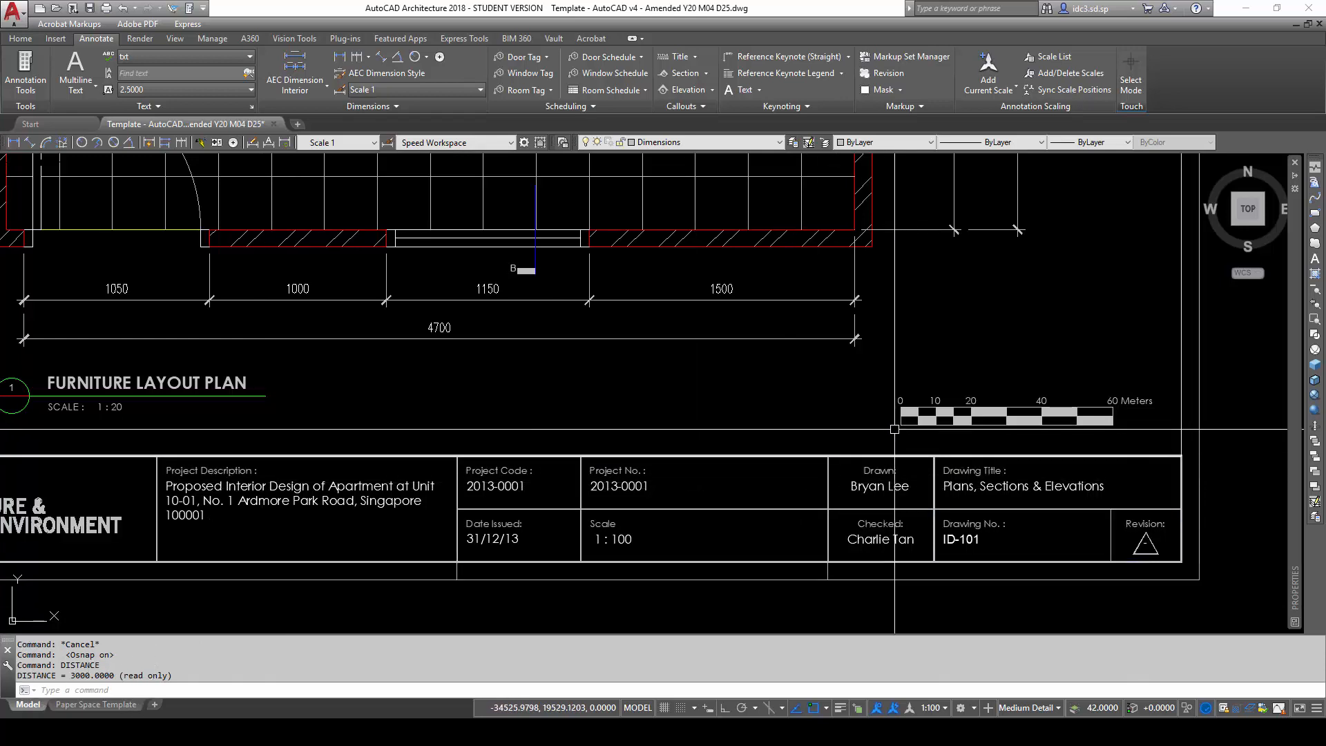
text(dist)
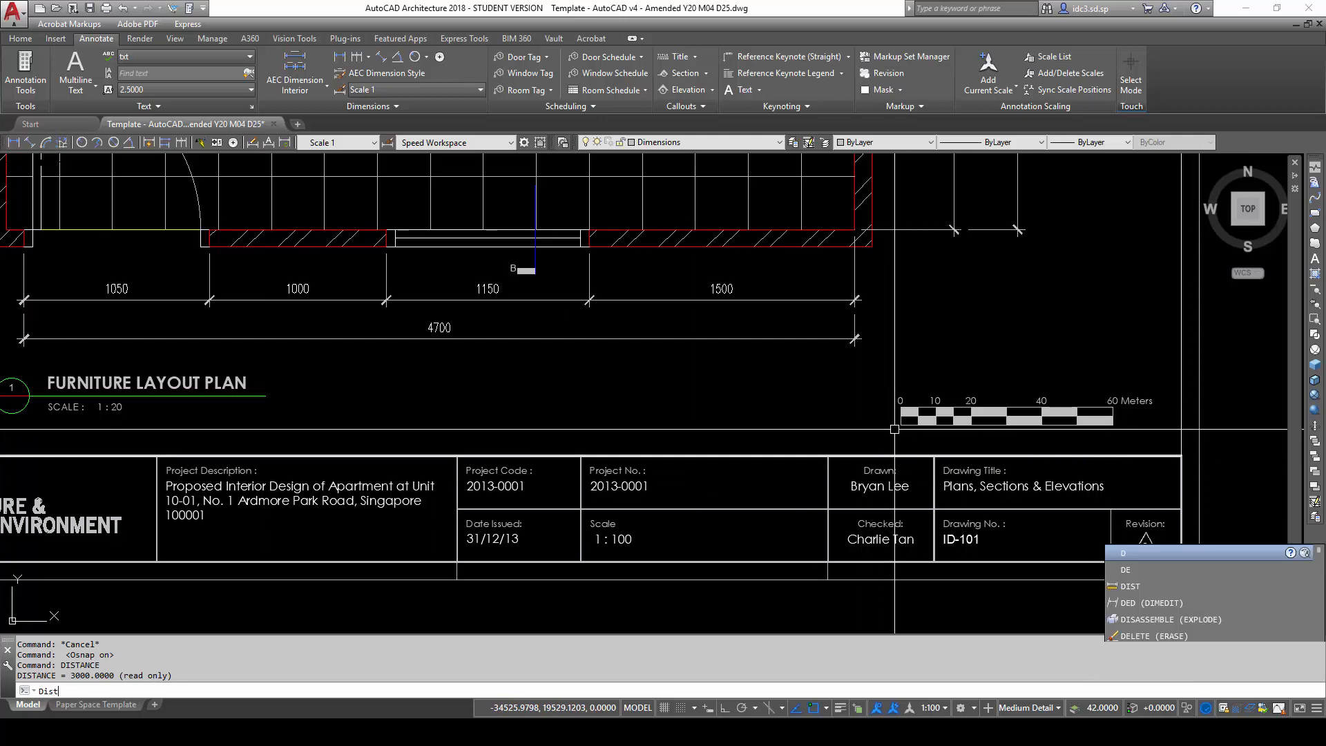
key(Return)
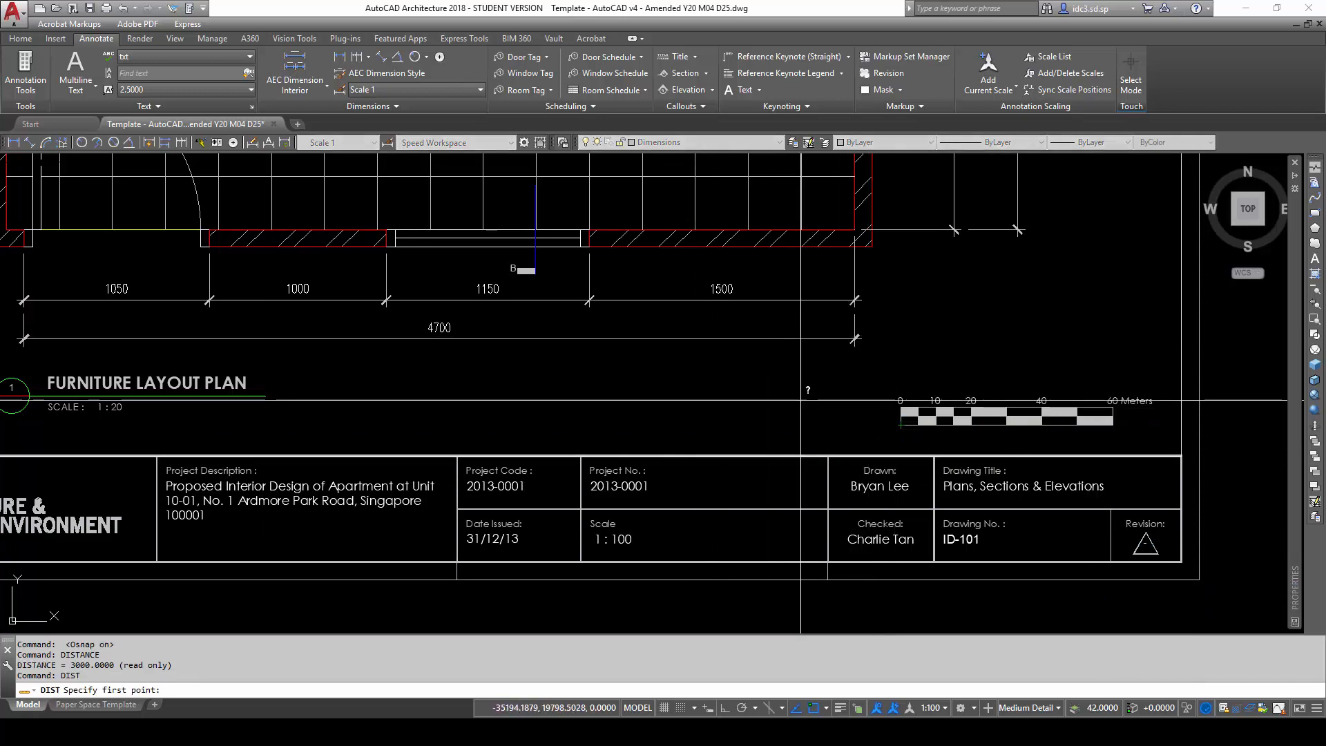
click(901, 425)
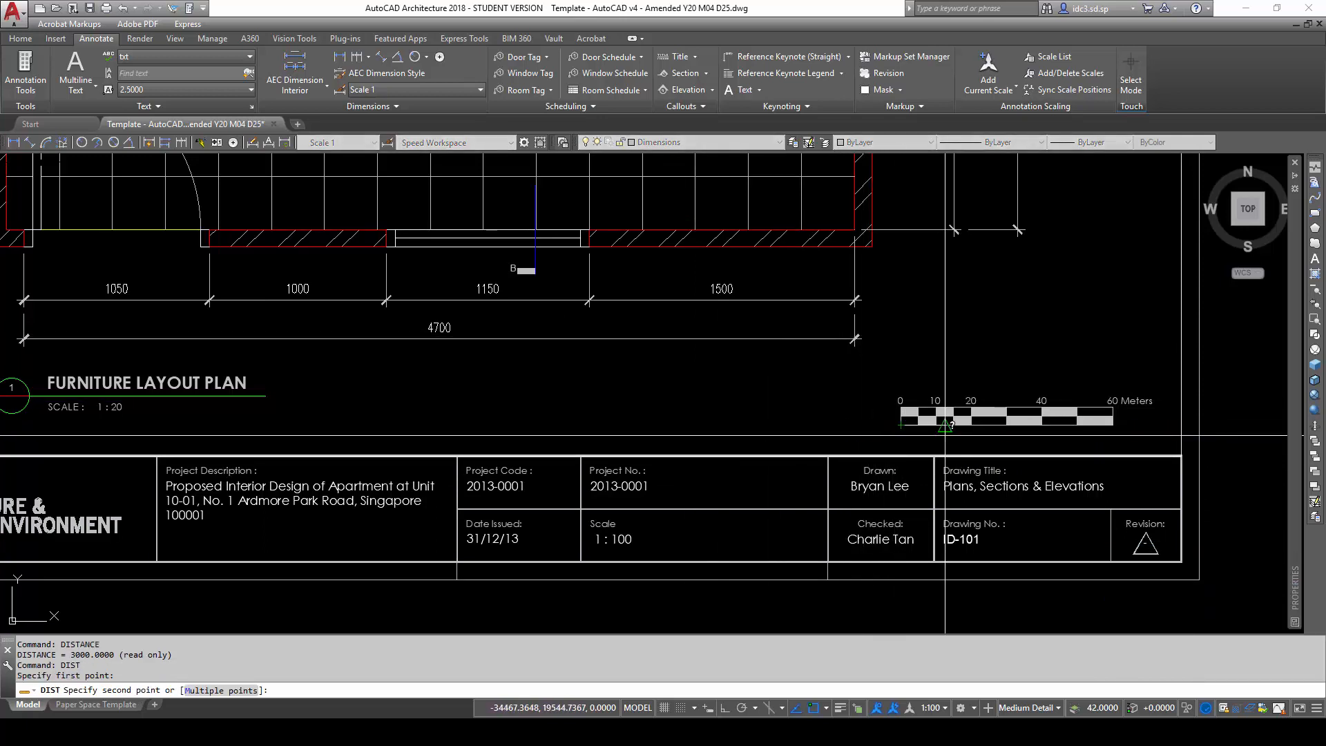
click(1114, 428)
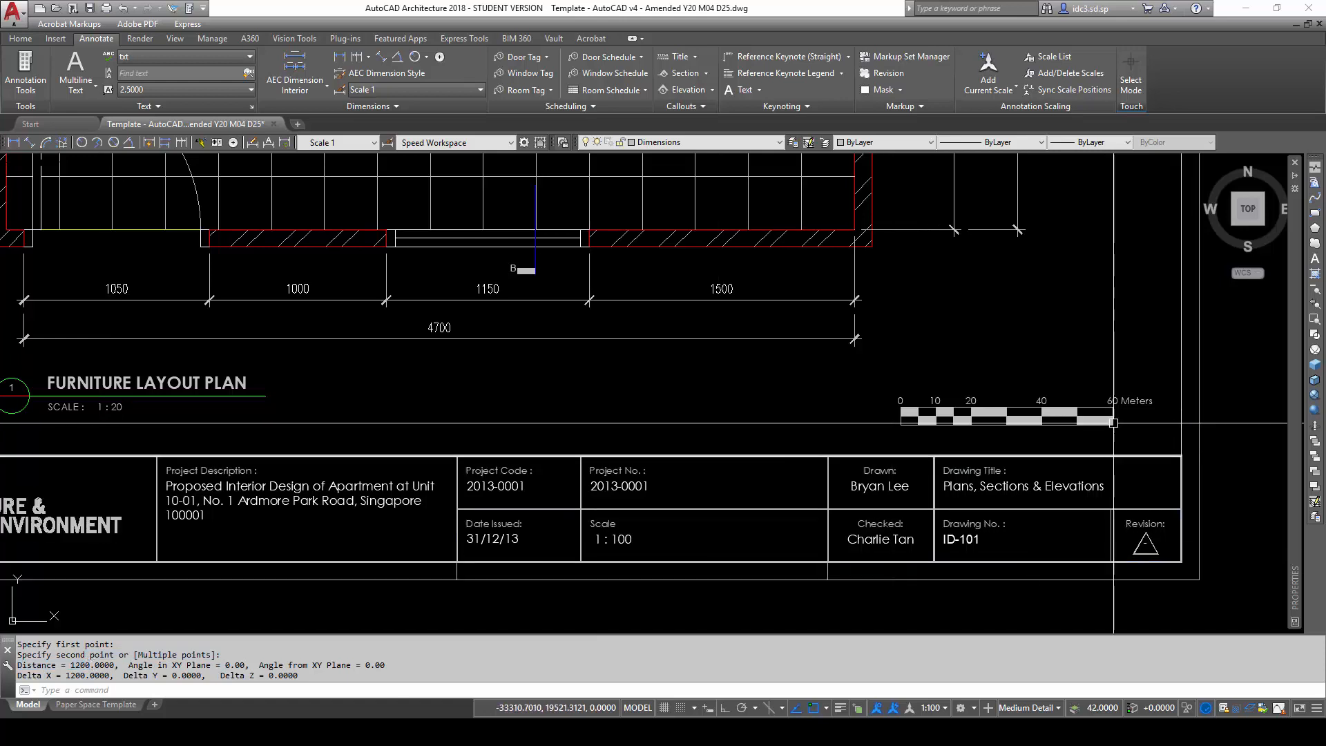
Change the scale bar's end label to "1.2 Meter" and close the text edit.
click(1120, 395)
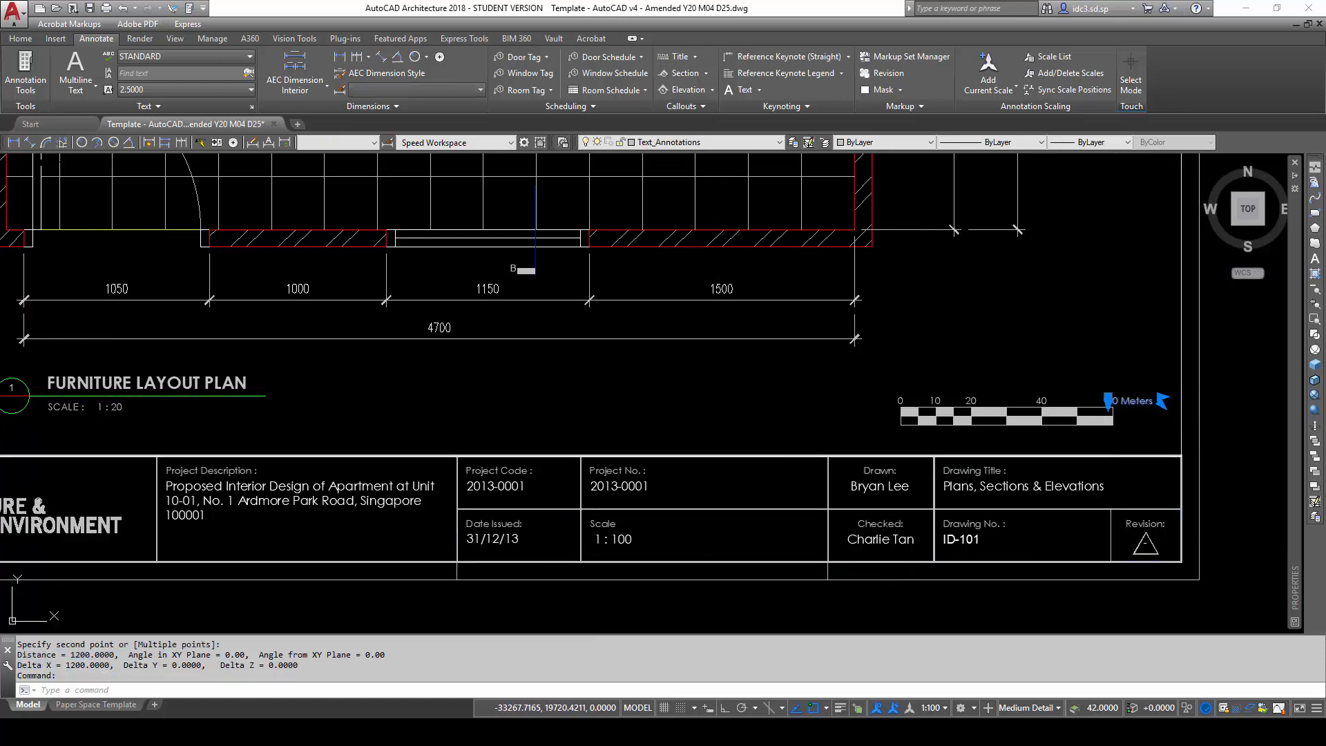
double_click(1119, 401)
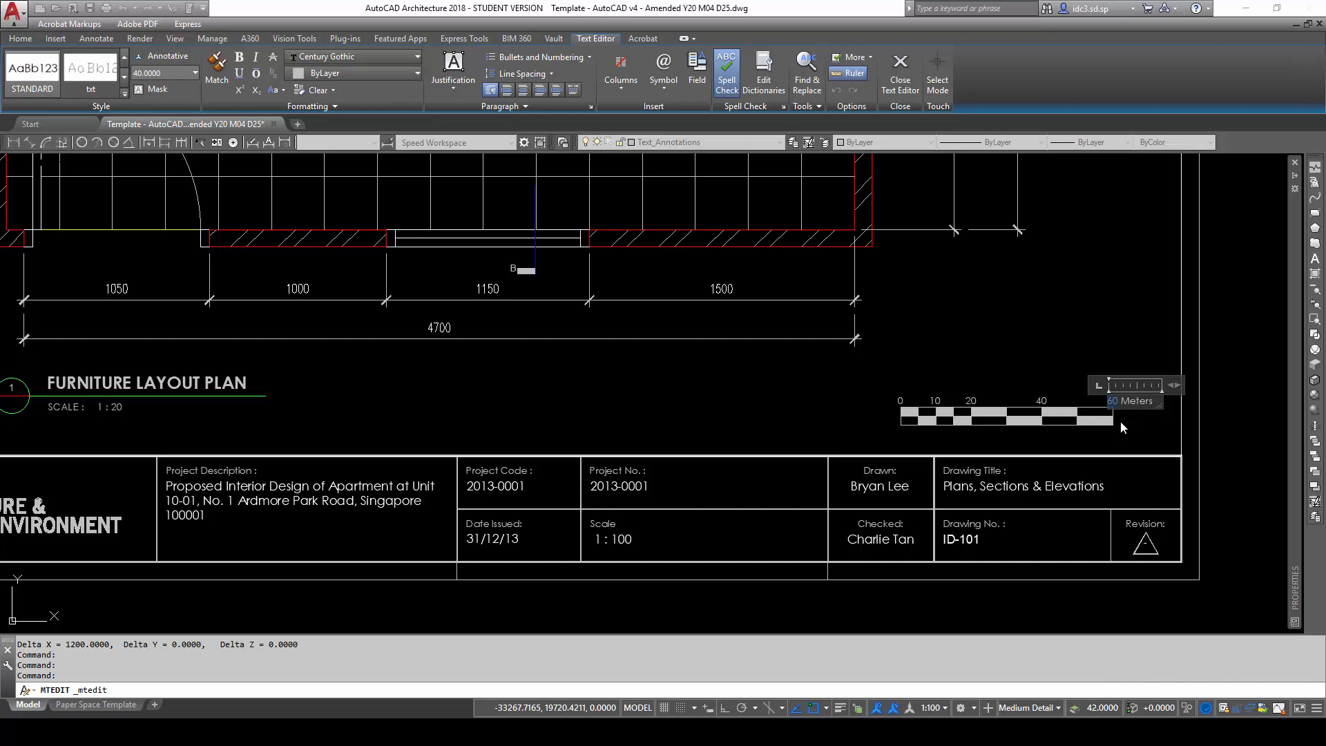
text(1)
text(200)
key(BackSpace)
key(BackSpace)
click(1055, 350)
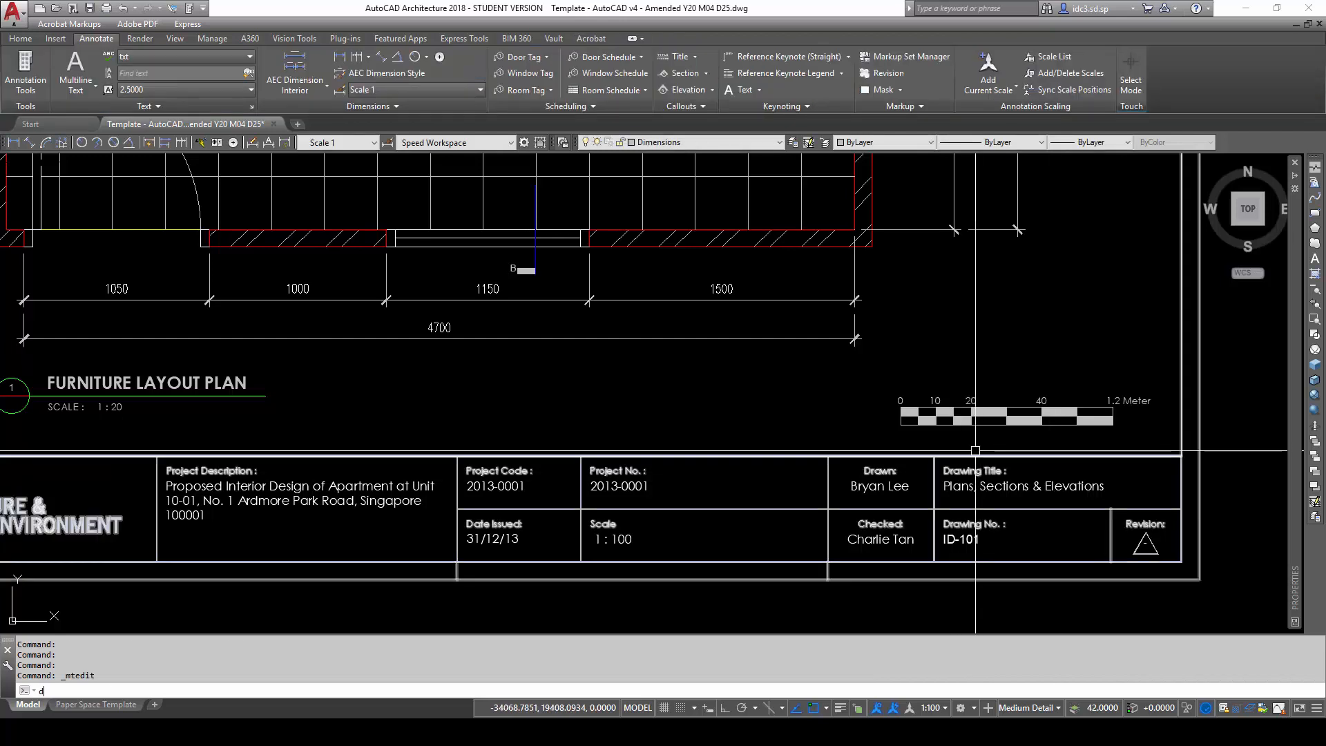
Measure from the scale bar's zero end to the "40" mark with DIST and change that label to "0.8".
key(Return)
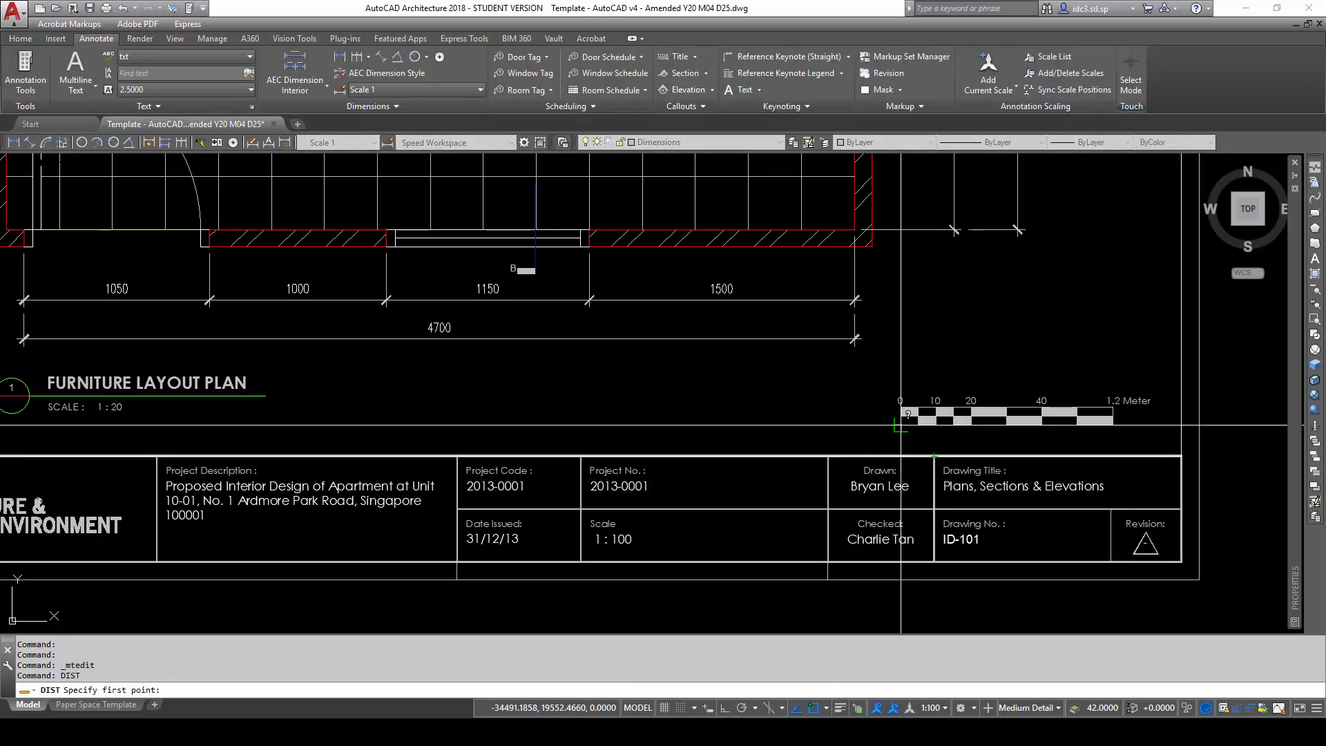
click(901, 418)
click(1040, 403)
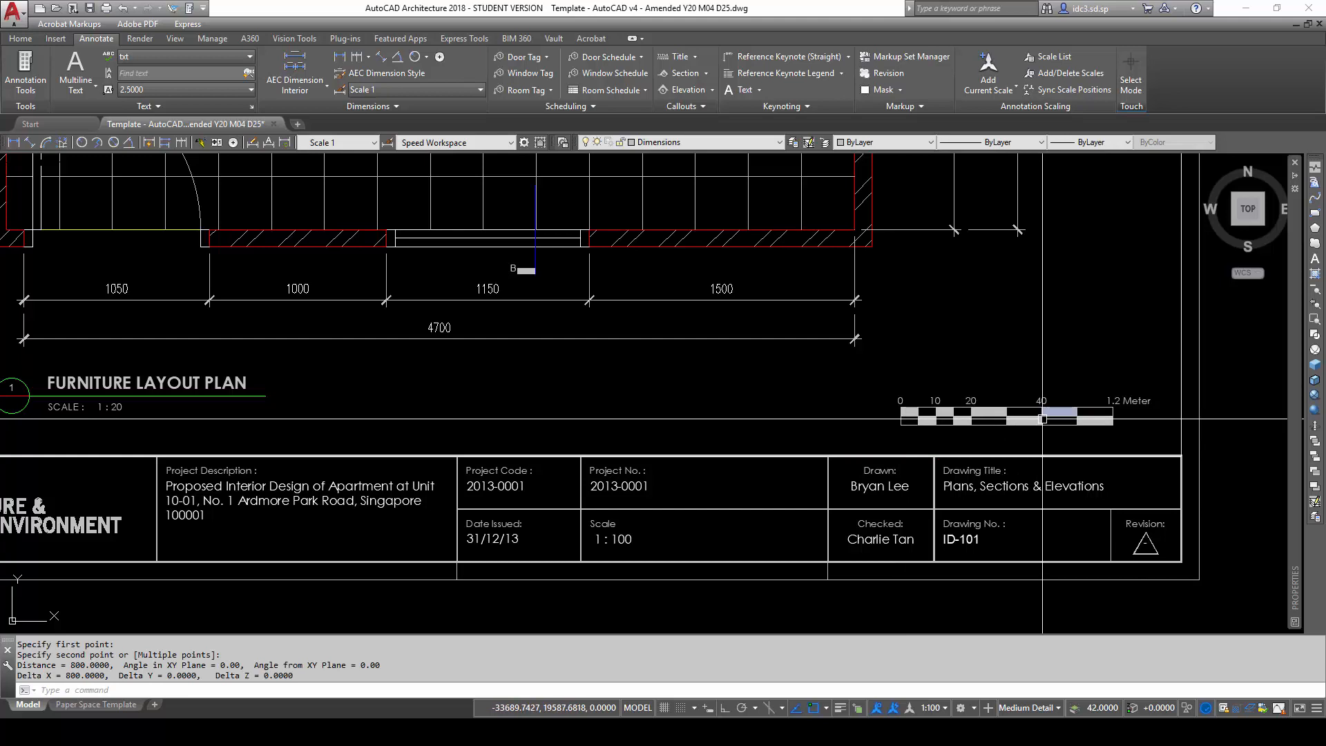
click(1041, 402)
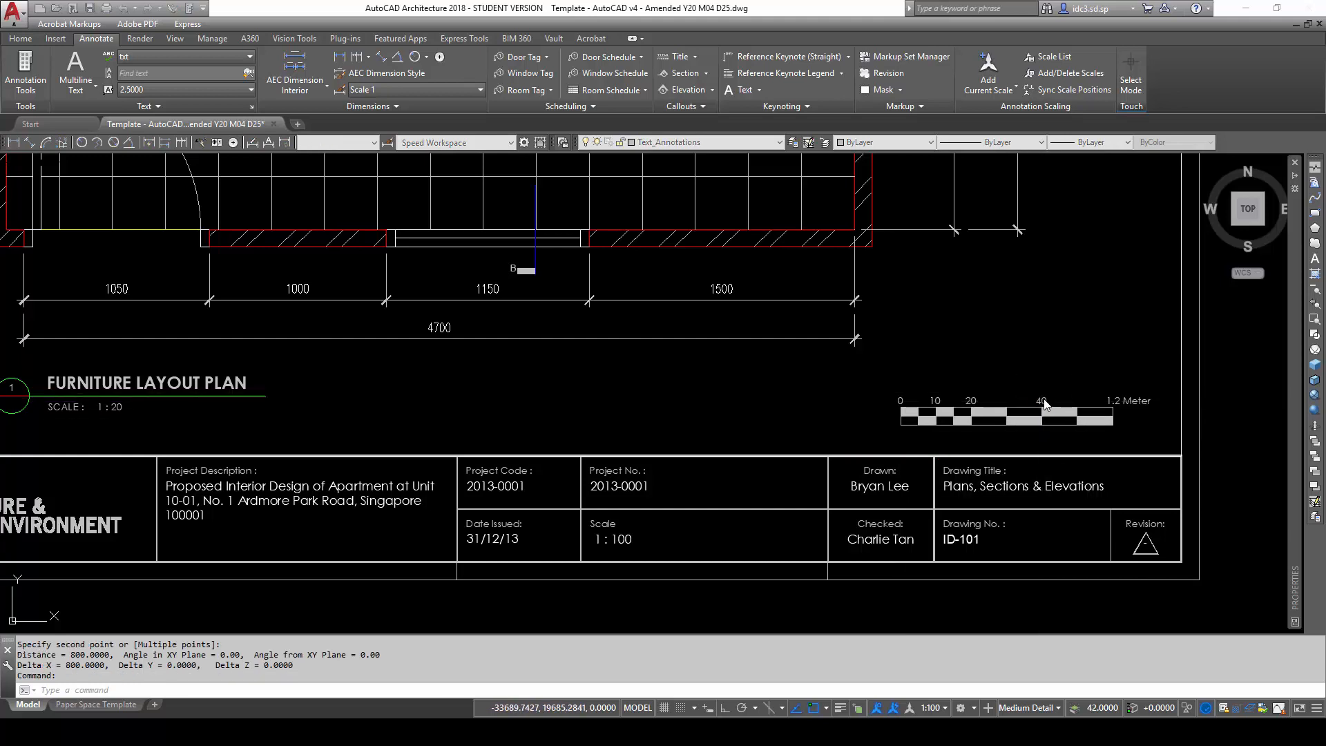
double_click(1041, 404)
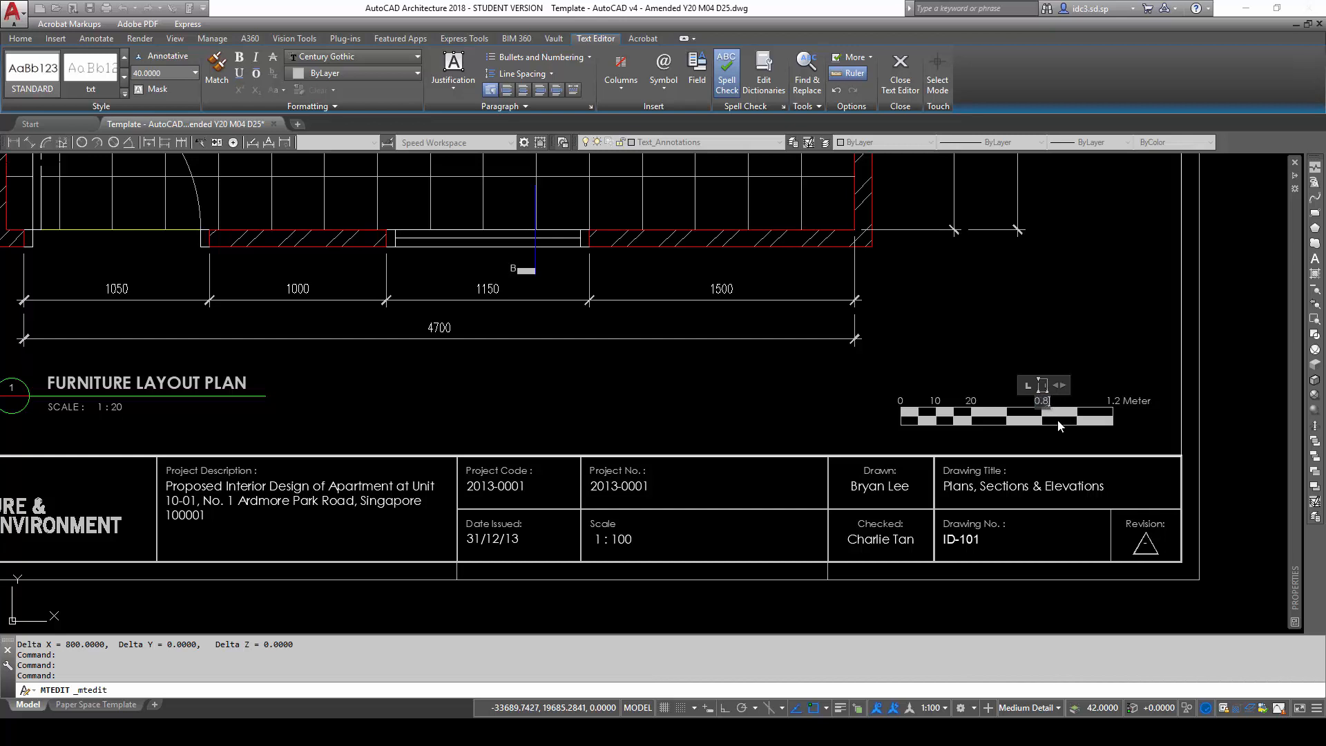
click(978, 377)
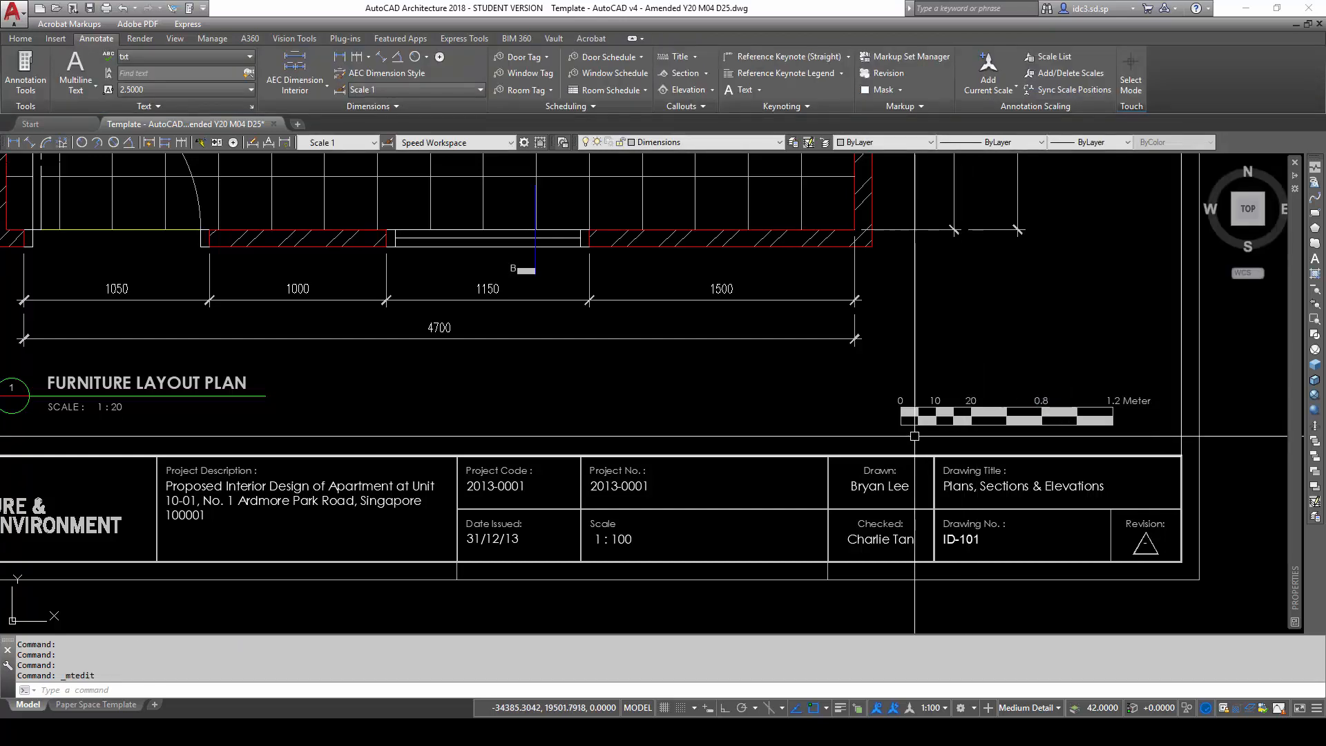
Measure from the scale bar's zero end to the "20" mark with DIST and change that label to "0.4".
key(Return)
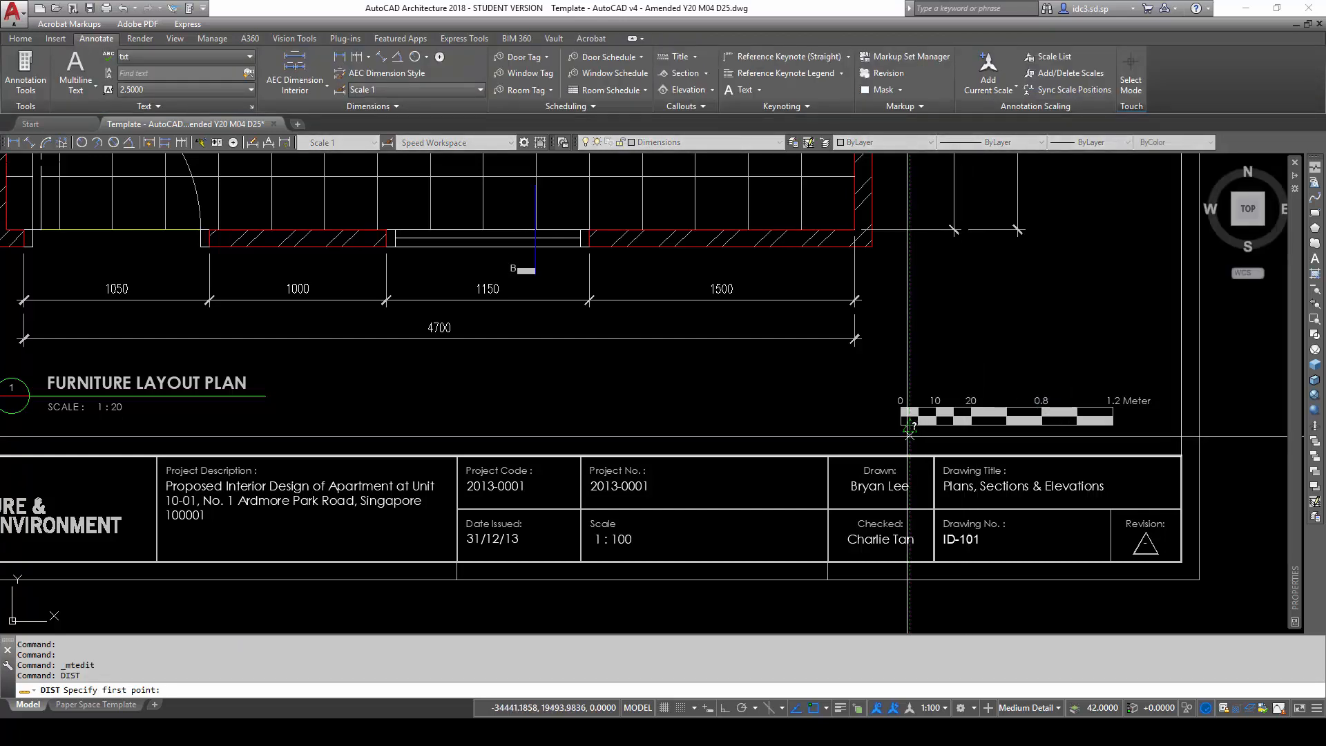
click(909, 434)
click(976, 427)
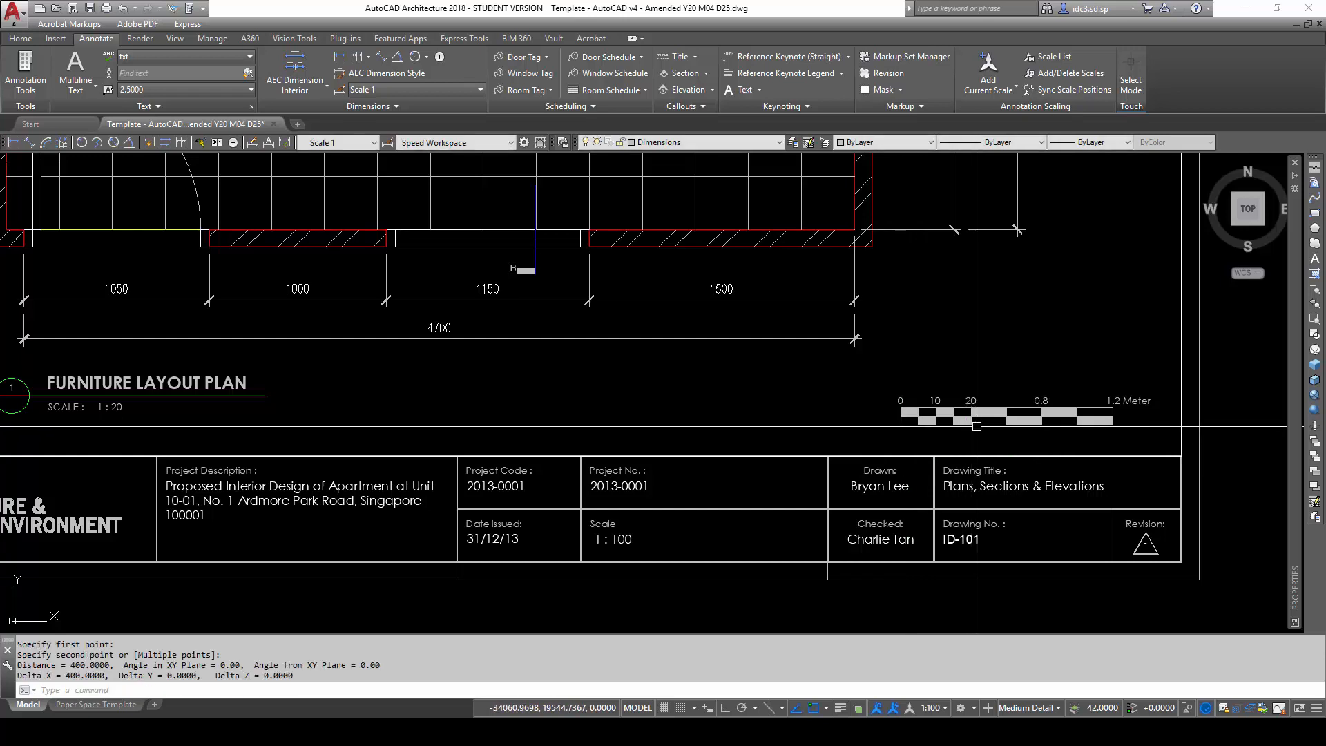
click(971, 399)
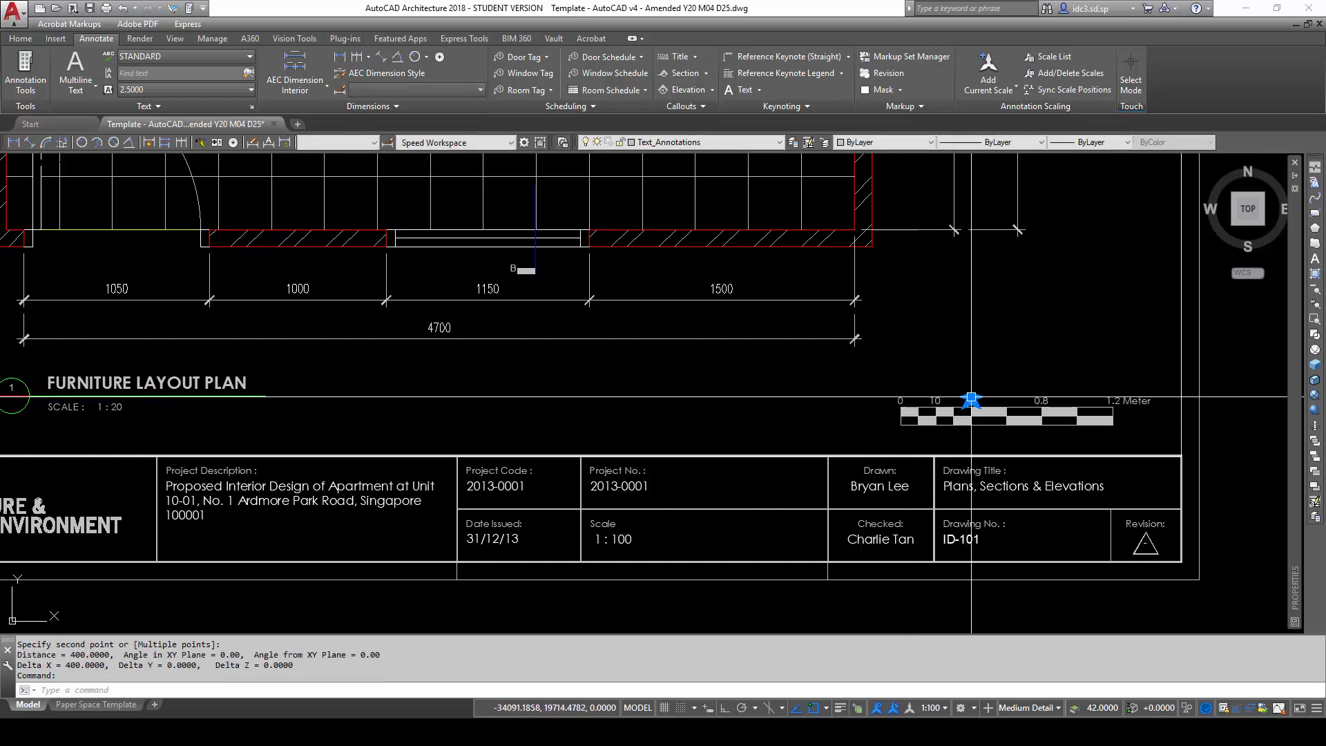
click(972, 400)
key(Escape)
scroll(971, 400, up, 4)
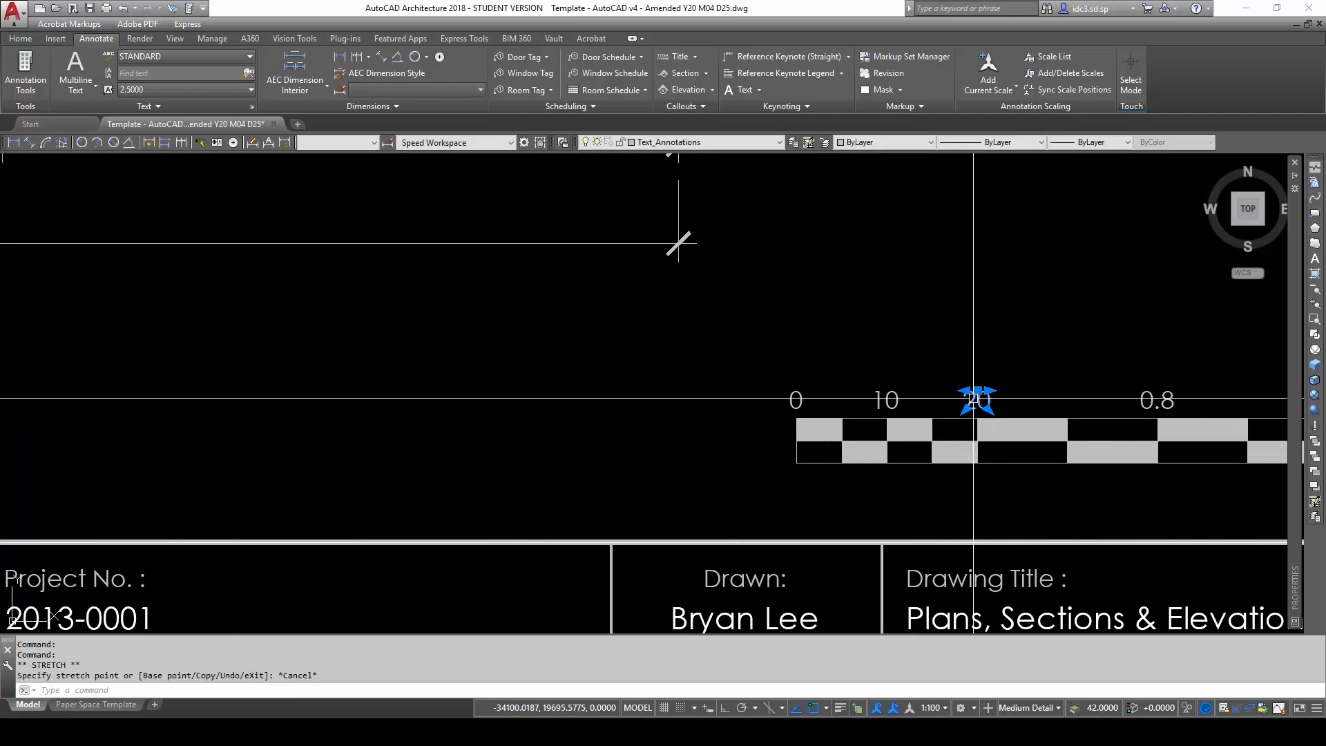
double_click(973, 399)
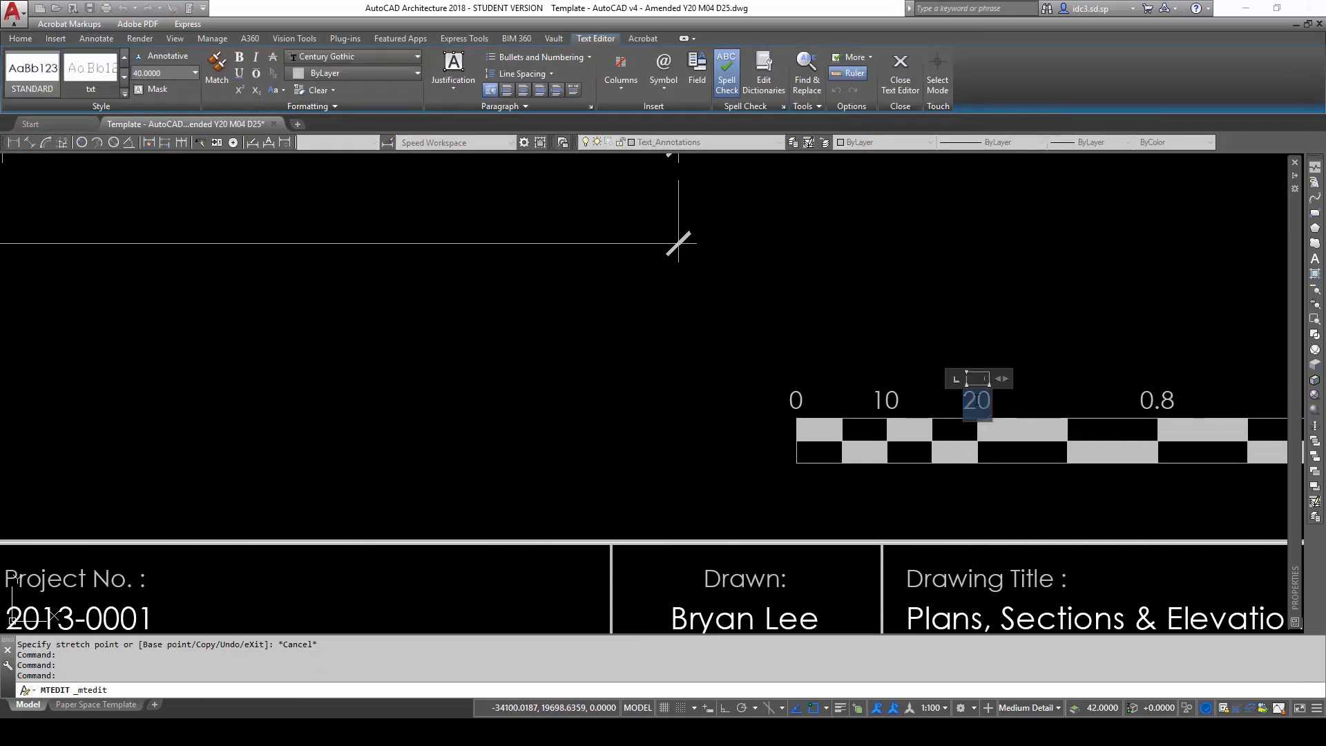
text(0.4)
click(938, 404)
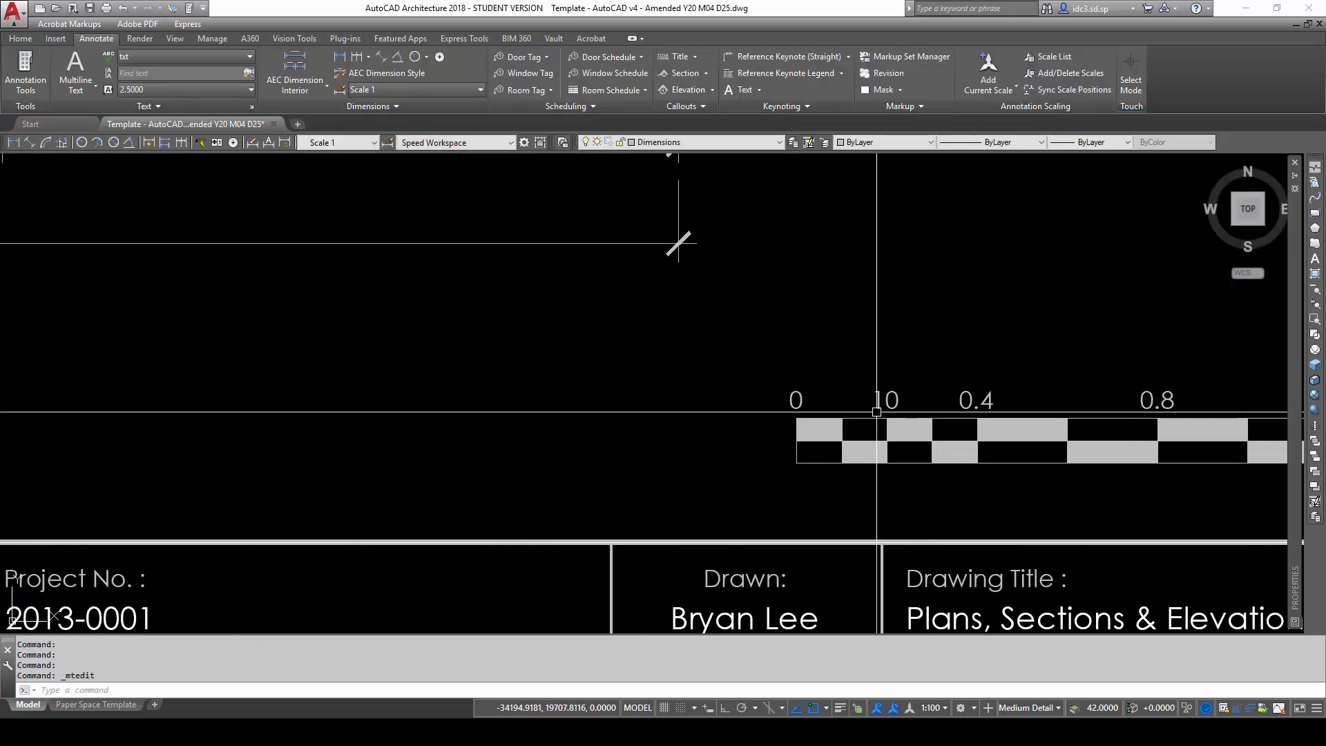
Change the scale bar's "10" label to "0.2" and close the text edit.
click(887, 399)
double_click(887, 401)
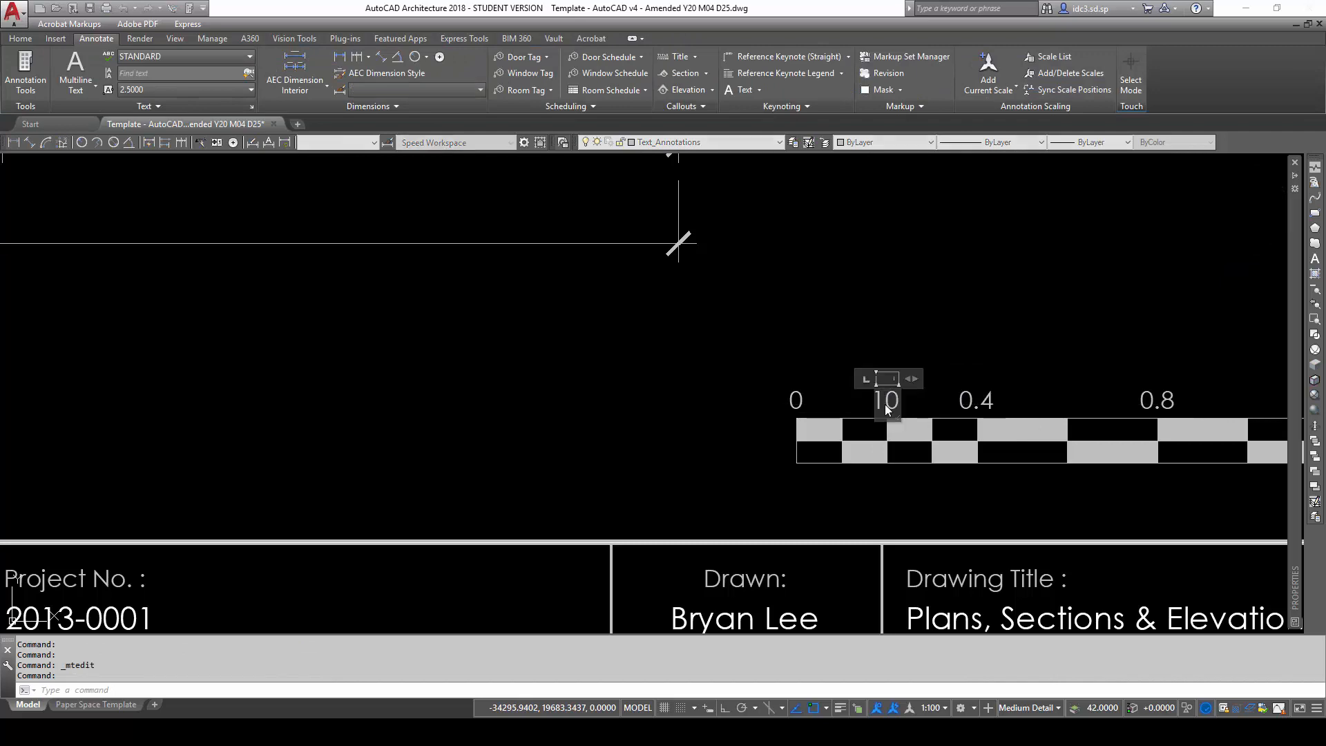
text(0)
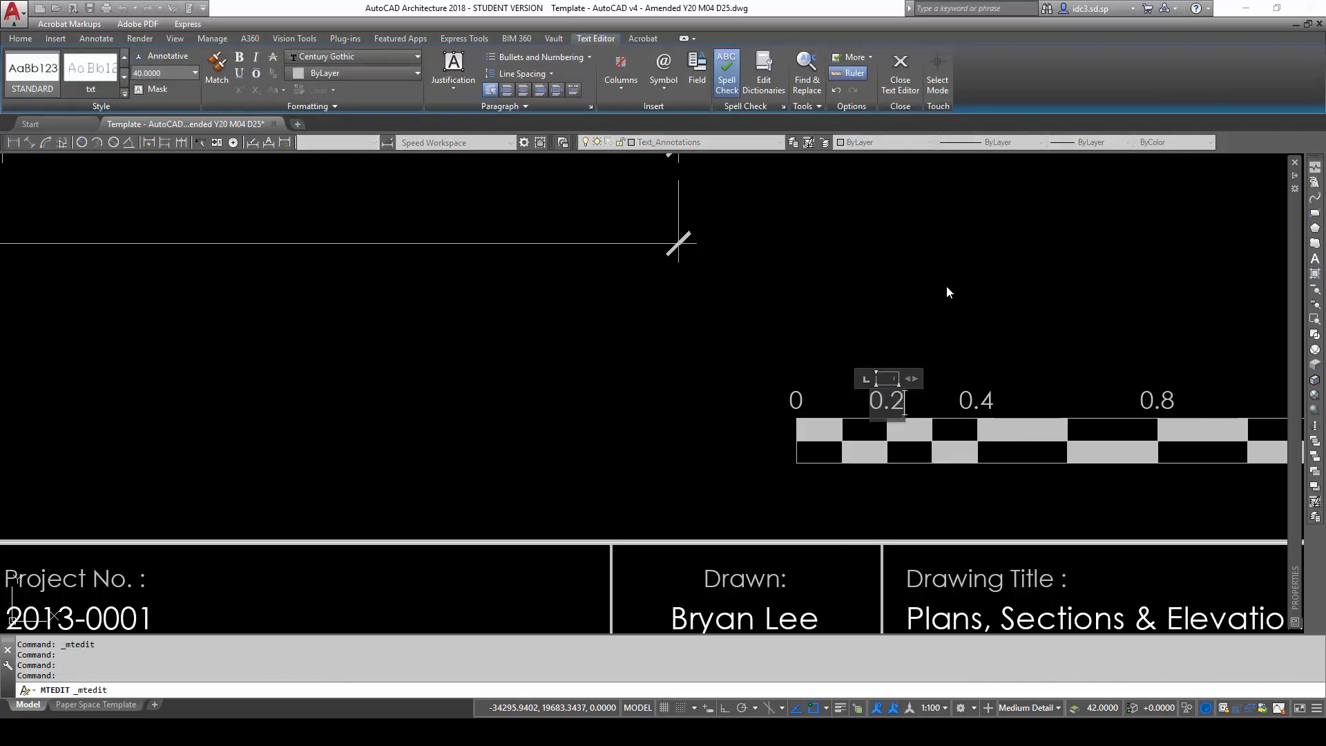
click(948, 293)
Review the annotated furniture layout plan sheet with its scale bar, alongside the neighbouring drawing symbols sheet and the plan above.
scroll(967, 345, down, 6)
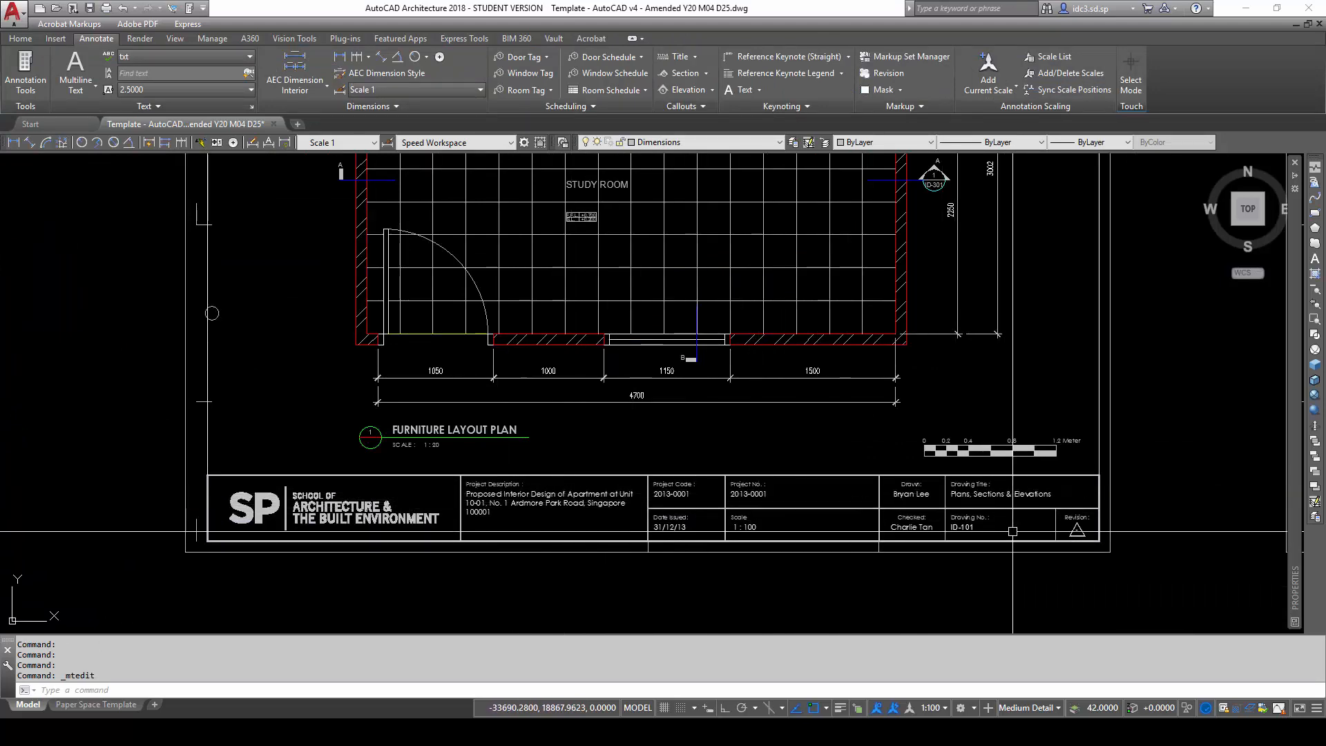
scroll(1012, 531, down, 5)
middle_drag(1013, 532, 844, 479)
scroll(933, 459, up, 2)
scroll(844, 440, down, 2)
scroll(844, 465, down, 6)
scroll(846, 466, up, 4)
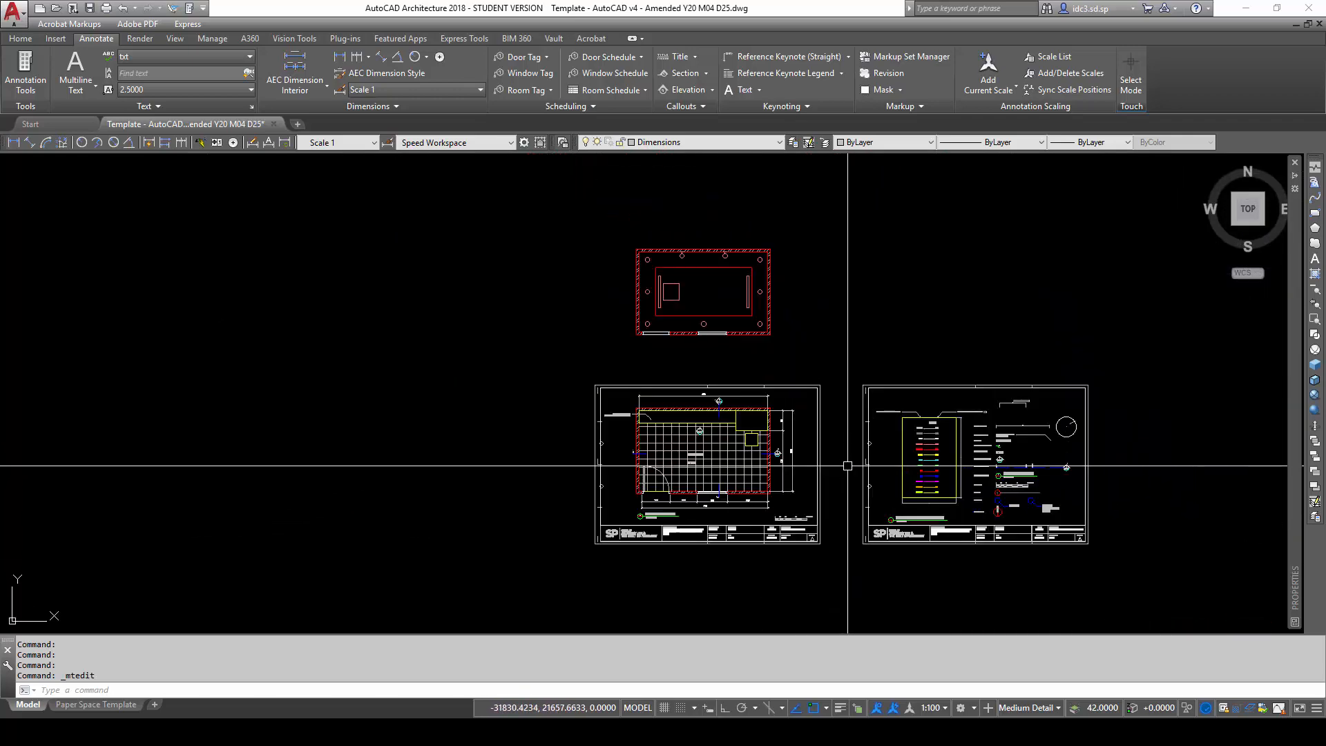
scroll(848, 465, down, 4)
scroll(726, 444, up, 6)
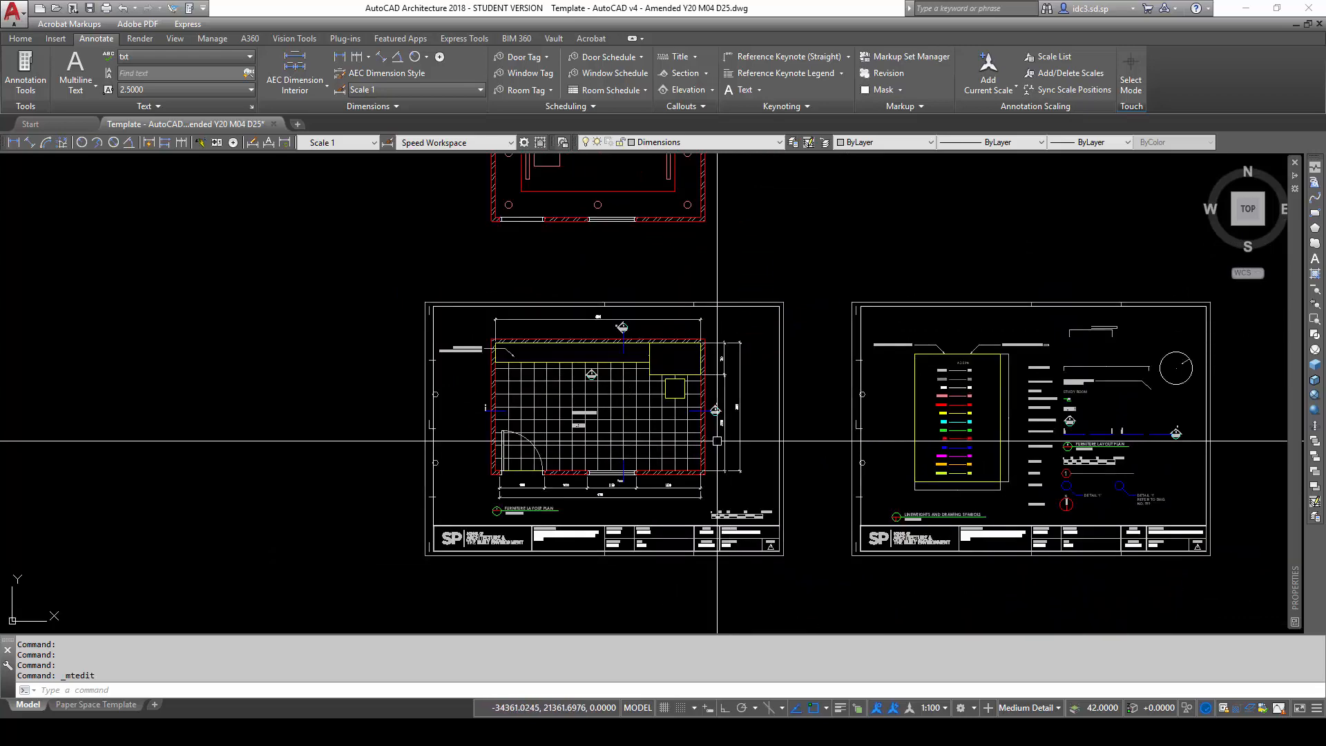
scroll(746, 443, down, 5)
scroll(780, 457, up, 3)
scroll(684, 471, up, 2)
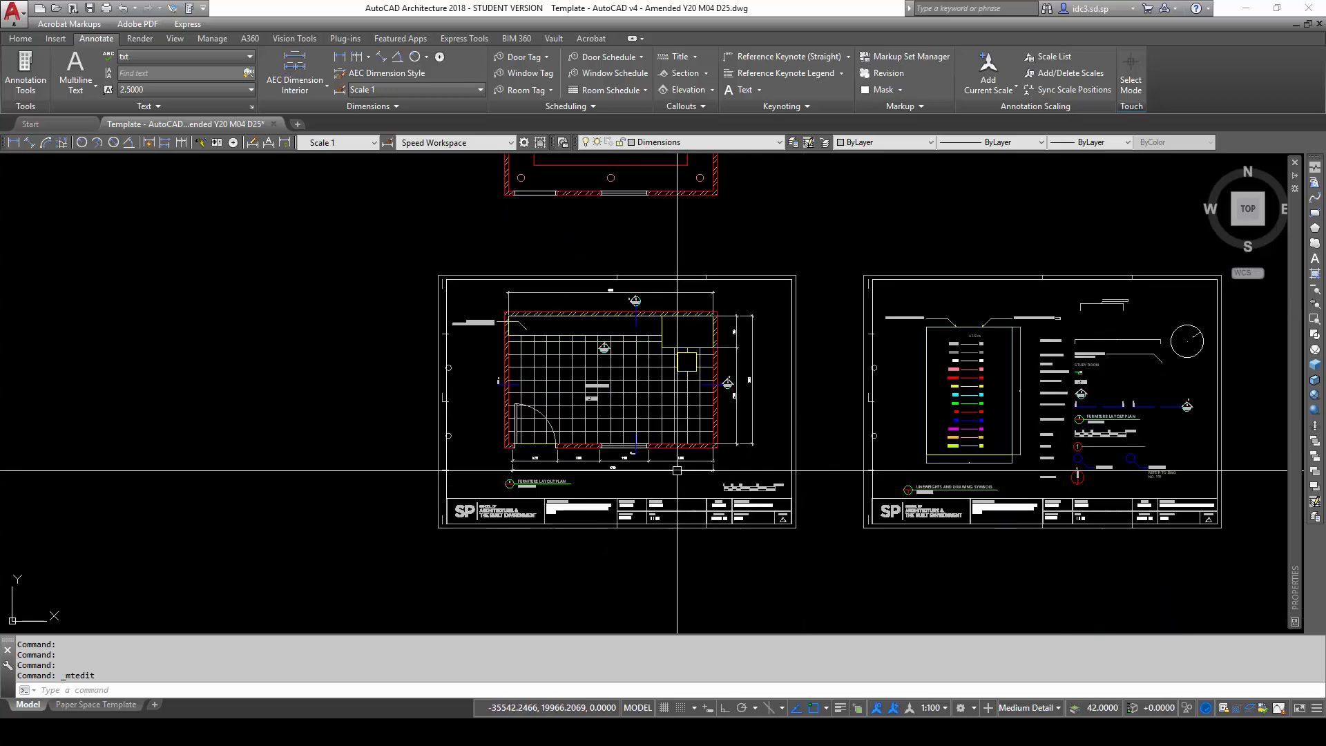